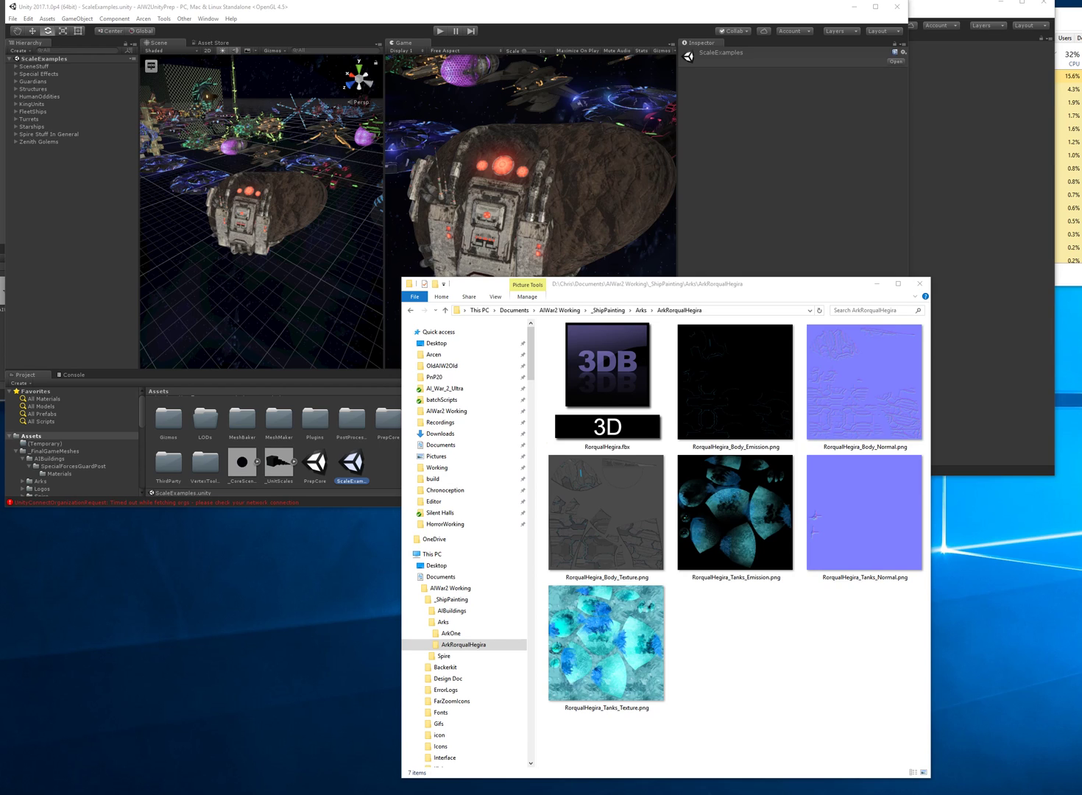
# Bring the ScaleExamples Unity project window to the front and open the _FinalGameMeshes > Arks asset folder.
pyautogui.click(801, 689)
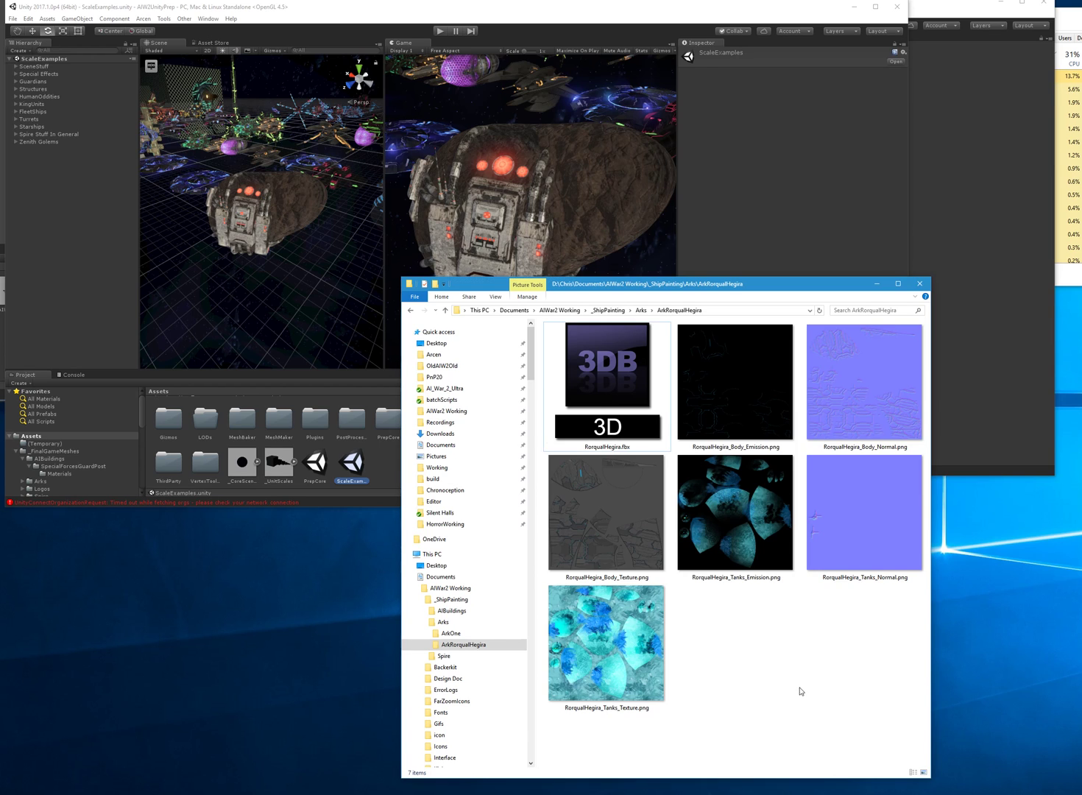
pyautogui.click(274, 11)
pyautogui.moveTo(274, 11); pyautogui.dragTo(309, 29)
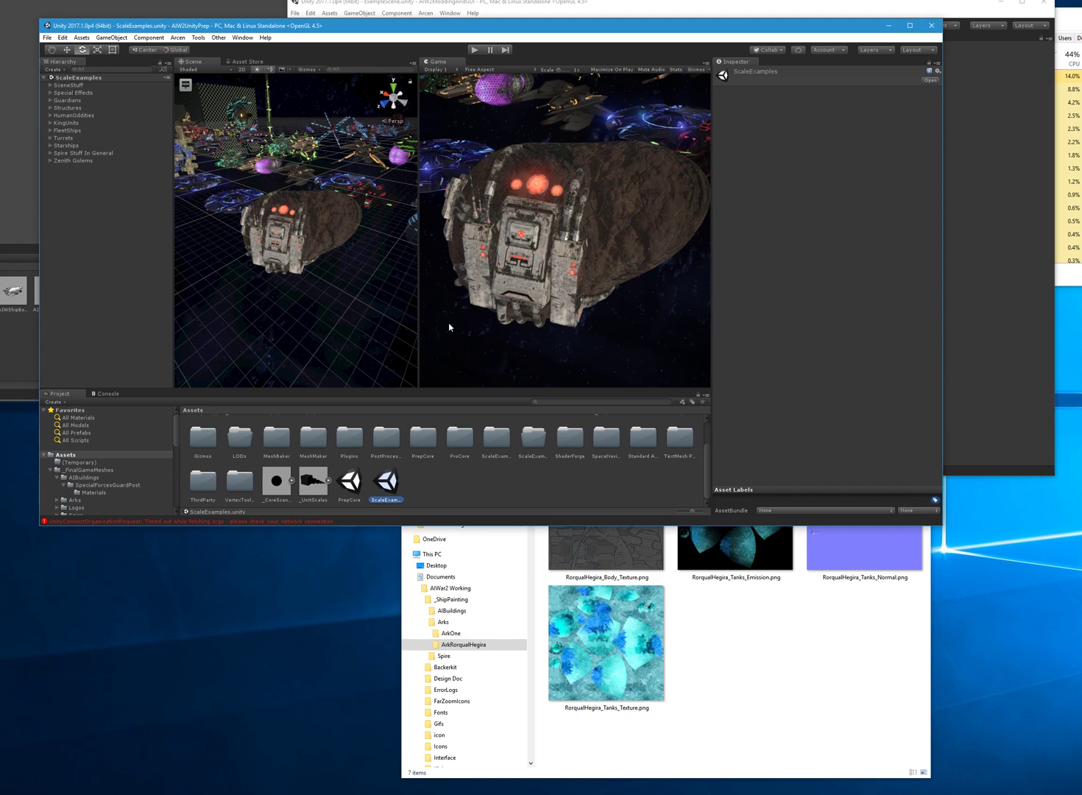
pyautogui.click(105, 470)
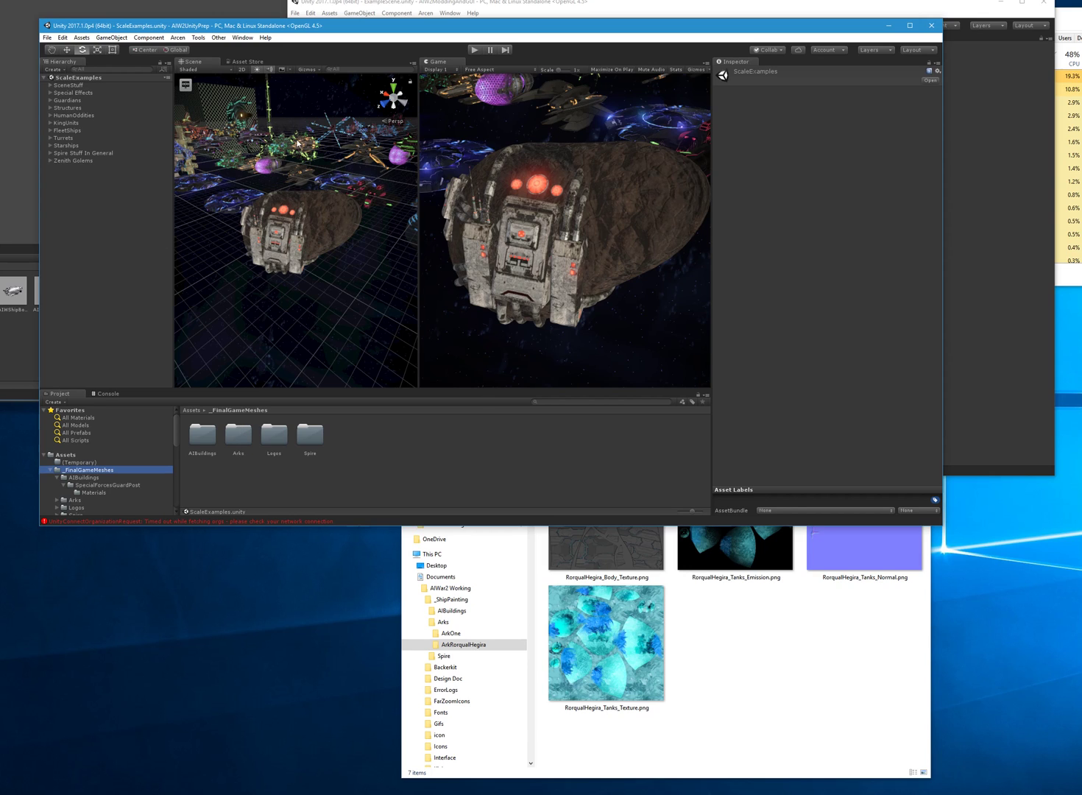
pyautogui.doubleClick(237, 436)
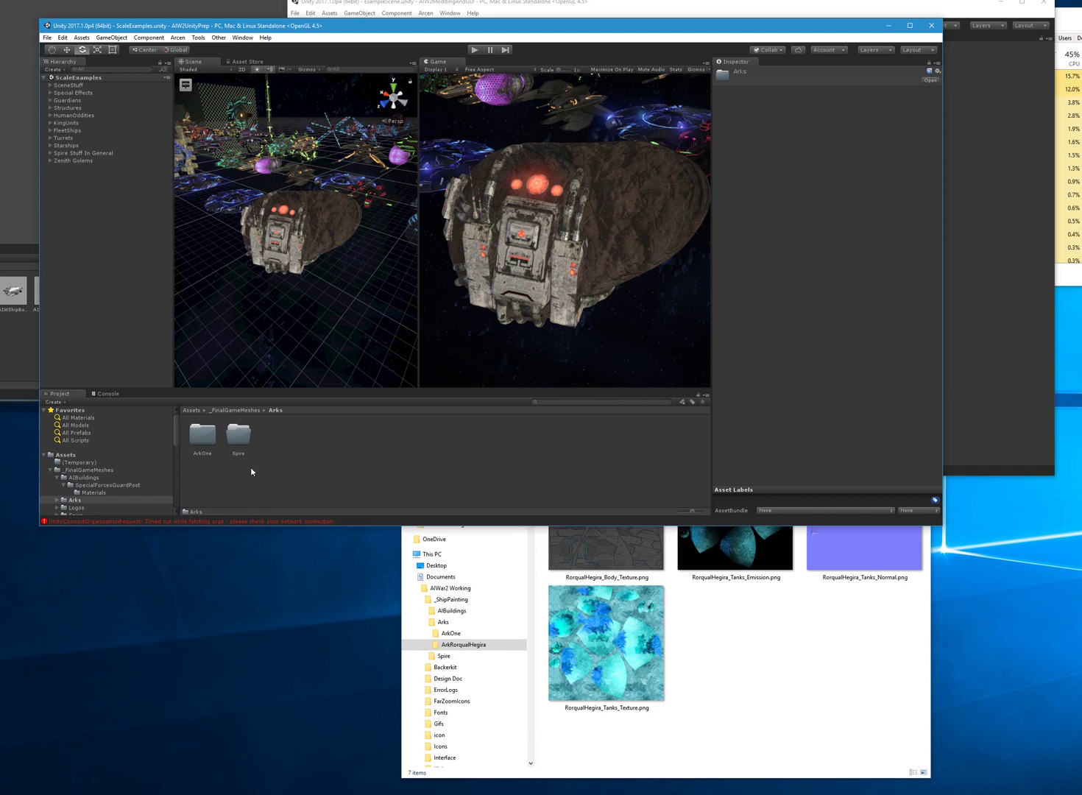
# Delete the empty Spire folder inside _FinalGameMeshes > Arks.
pyautogui.click(240, 441)
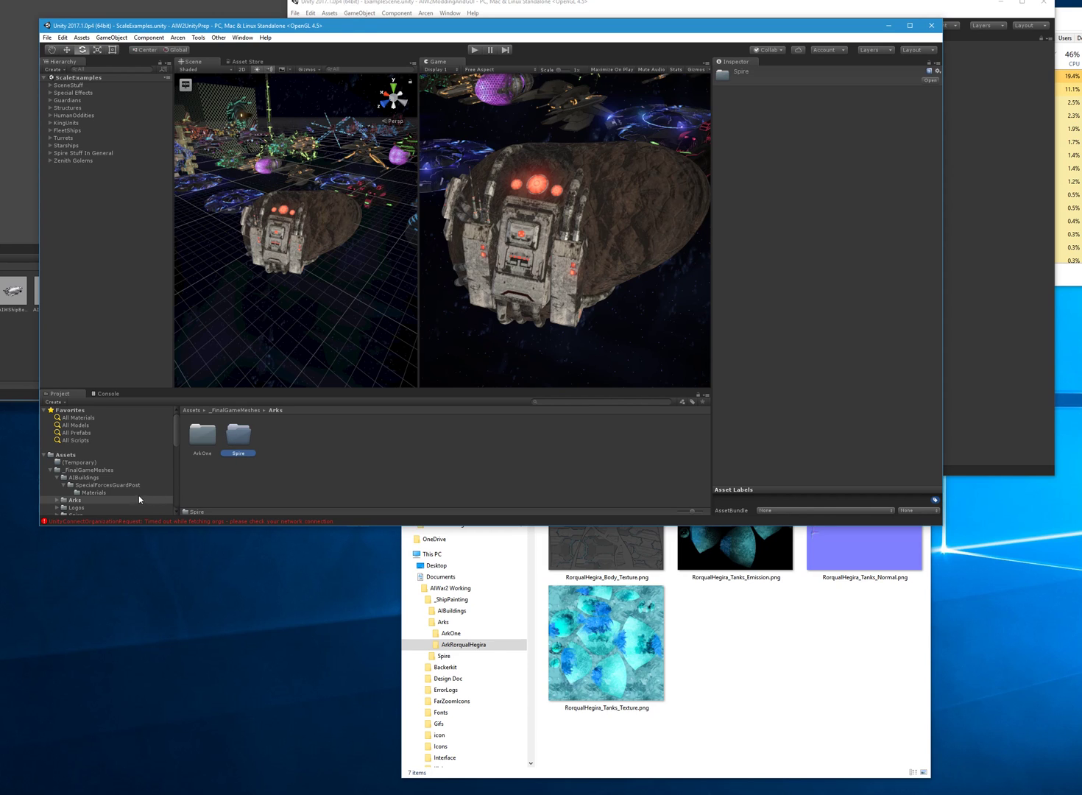
pyautogui.moveTo(242, 441); pyautogui.dragTo(277, 468)
pyautogui.scroll(-2, 114, 487)
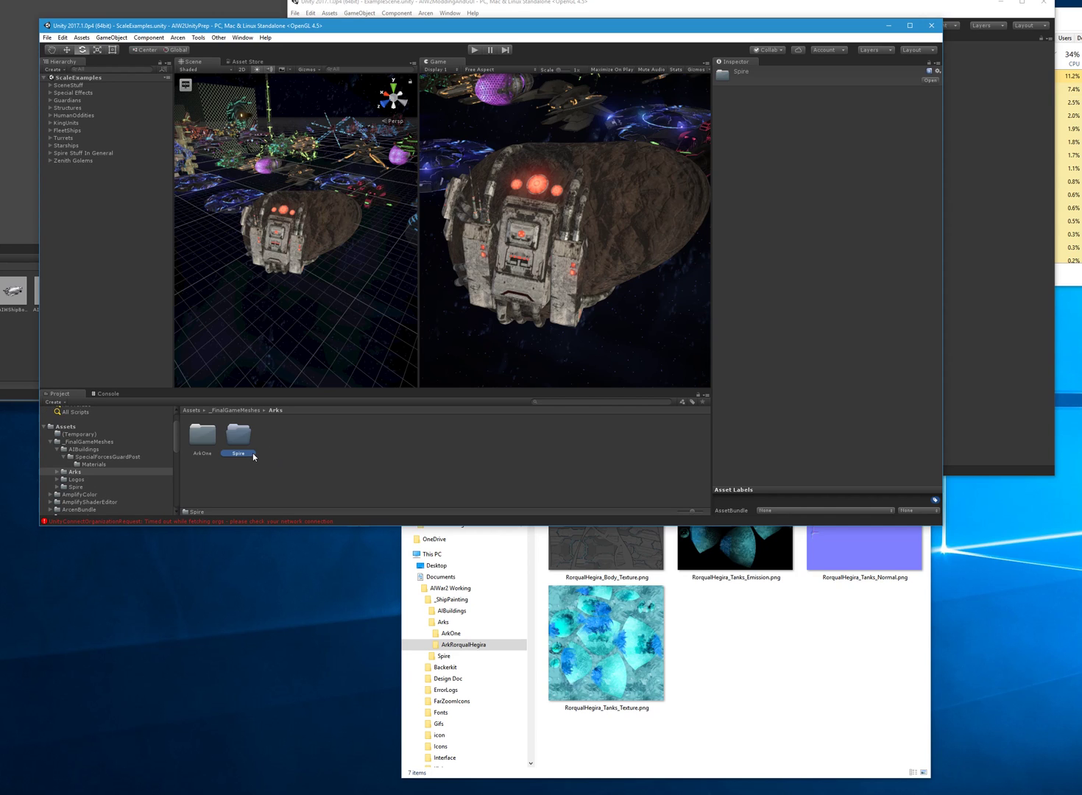
pyautogui.doubleClick(242, 443)
pyautogui.click(86, 479)
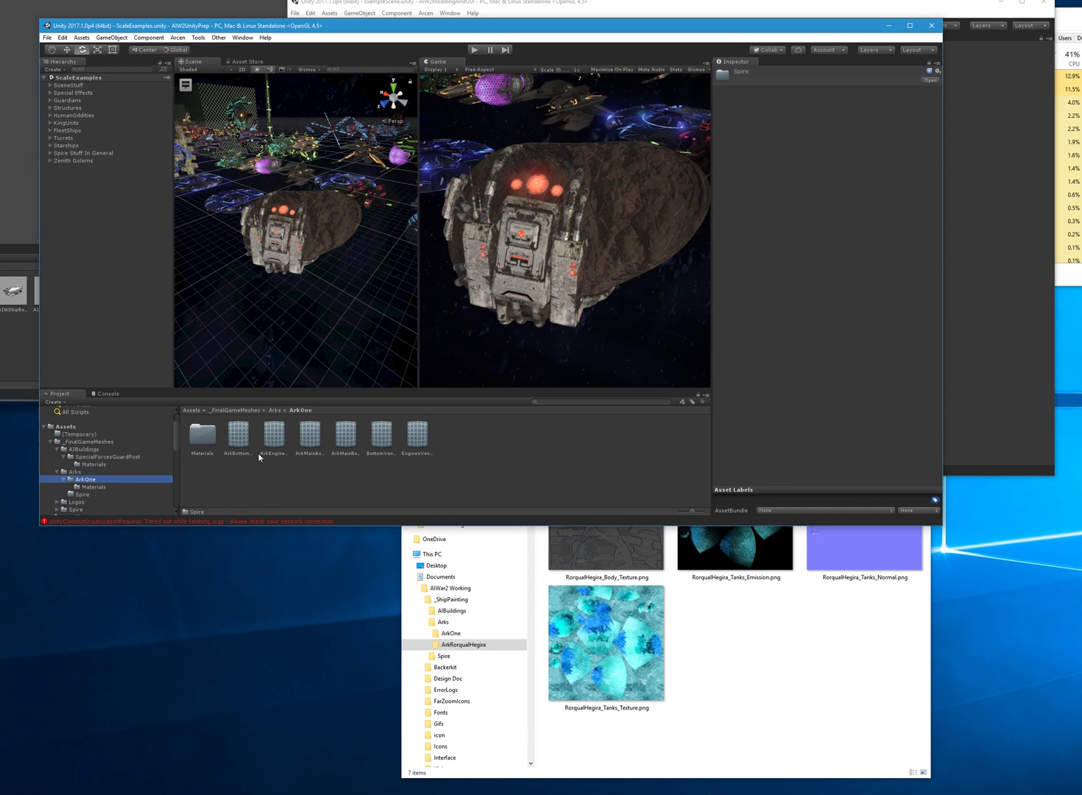
pyautogui.click(83, 495)
pyautogui.press('Delete')
pyautogui.click(518, 298)
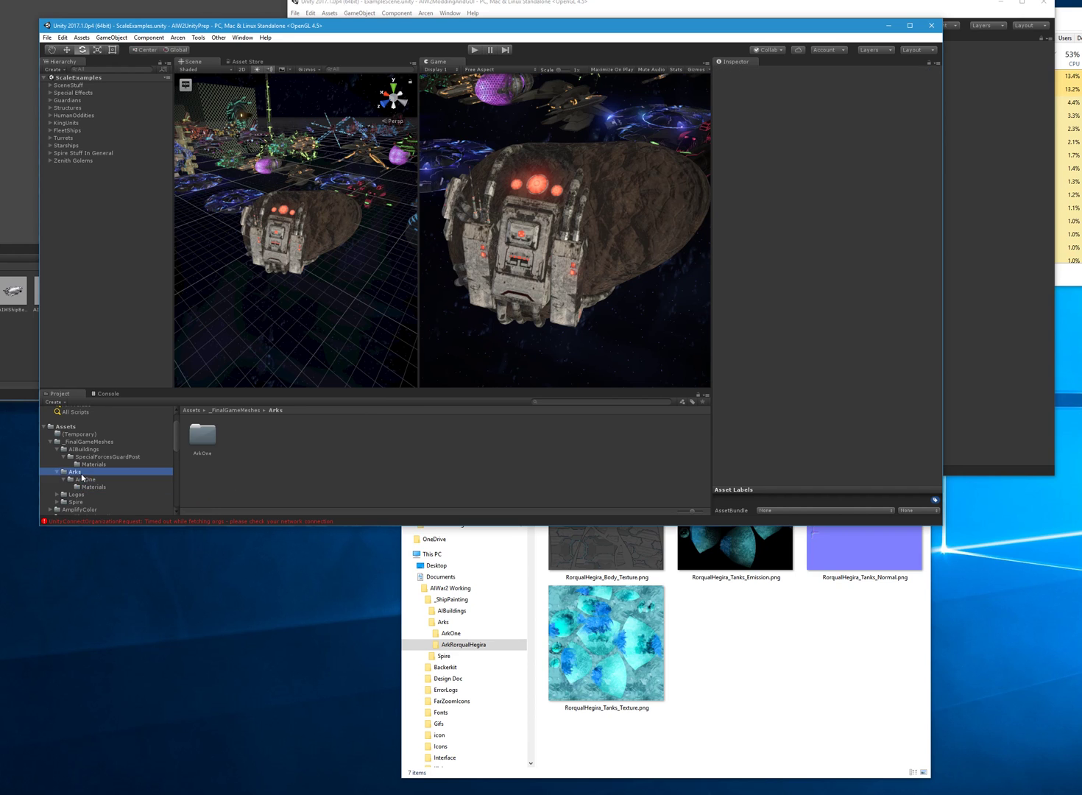
# Switch to File Explorer and copy the ArkRorqualHegira folder from _ShipPainting\Arks.
pyautogui.click(750, 643)
pyautogui.click(443, 622)
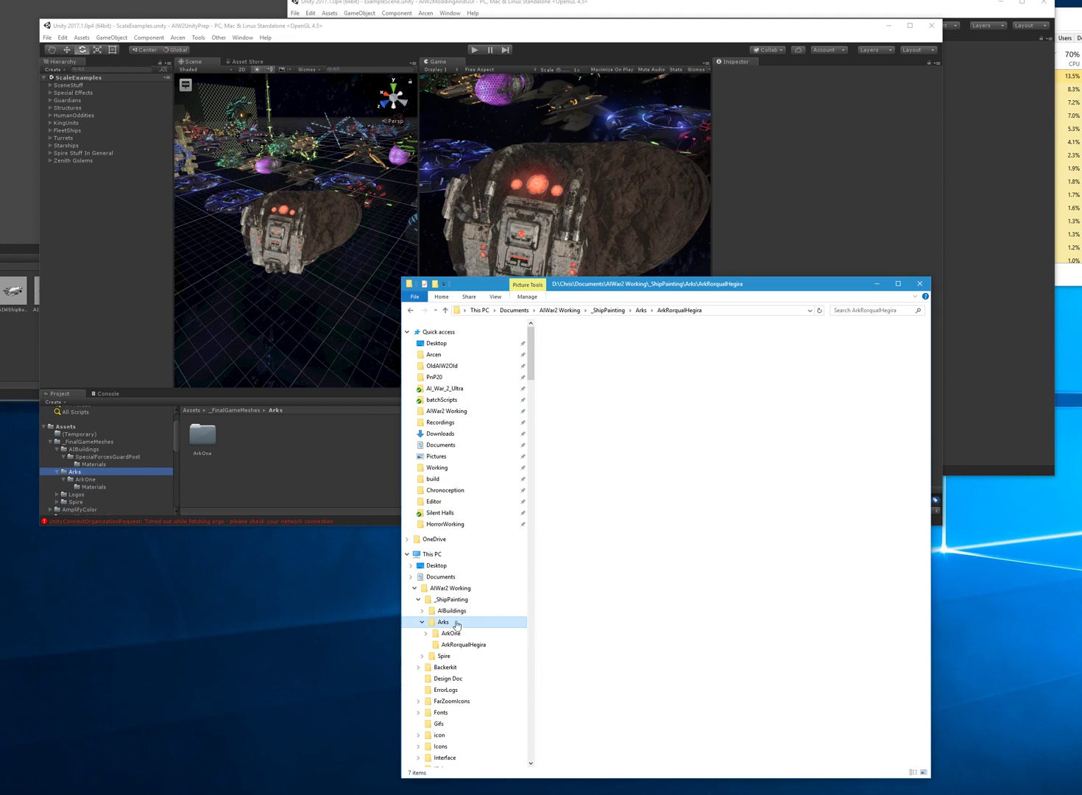
pyautogui.click(566, 350)
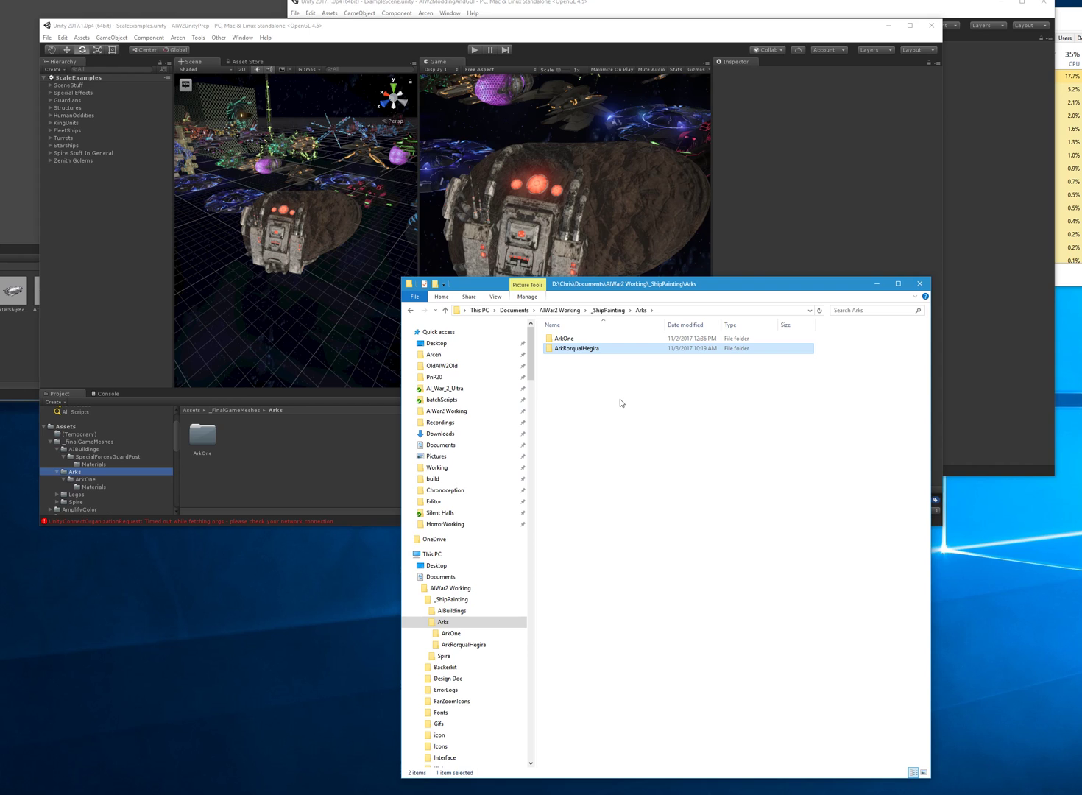
# Open the Unity project's _FinalGameMeshes\Arks folder in File Explorer and paste the ArkRorqualHegira folder there.
pyautogui.rightClick(275, 456)
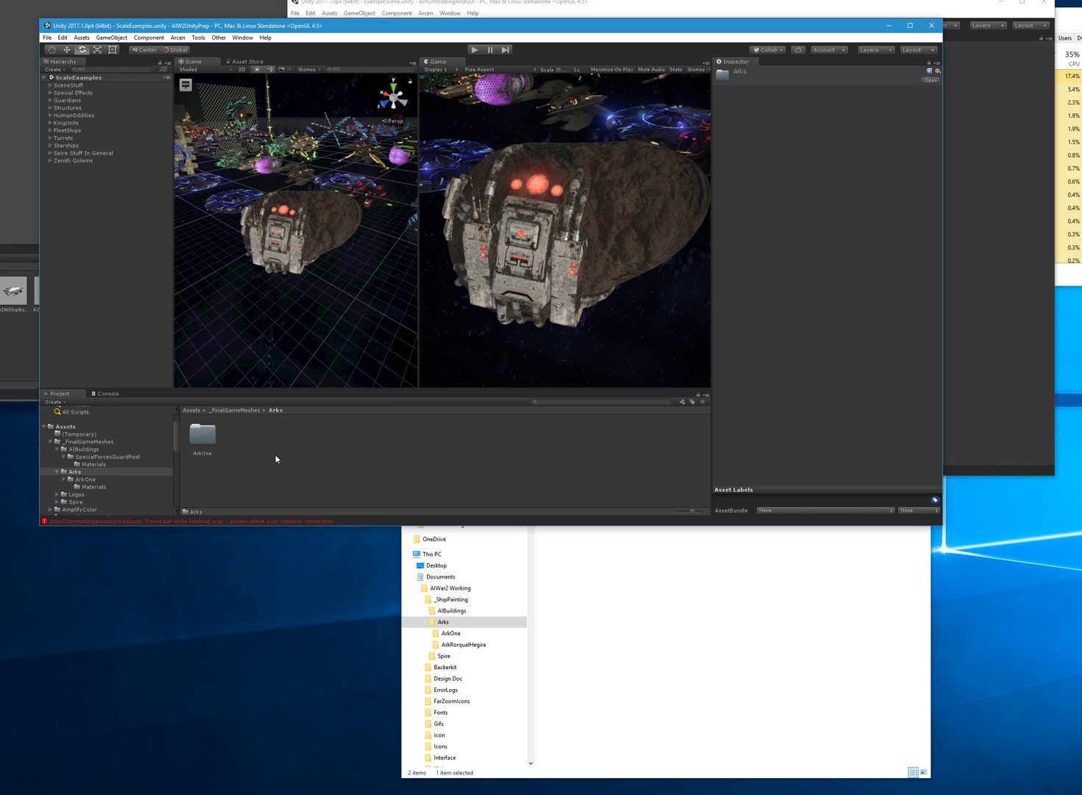
pyautogui.click(305, 471)
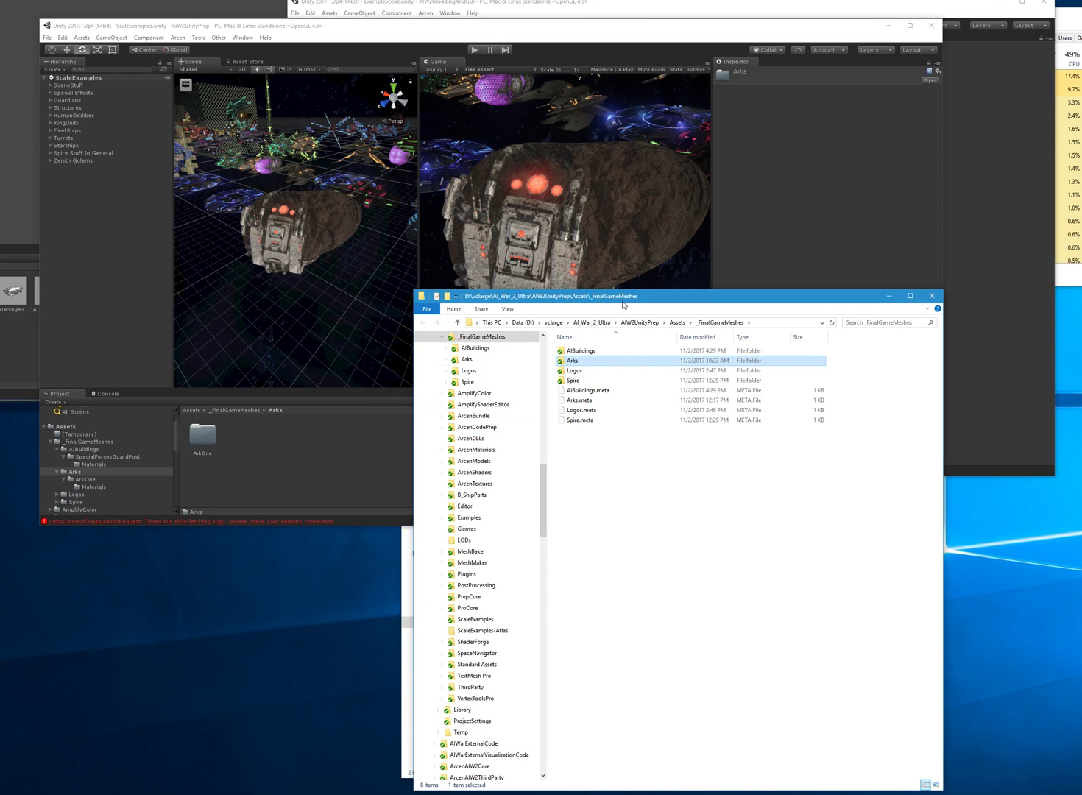
pyautogui.moveTo(475, 298); pyautogui.dragTo(190, 250)
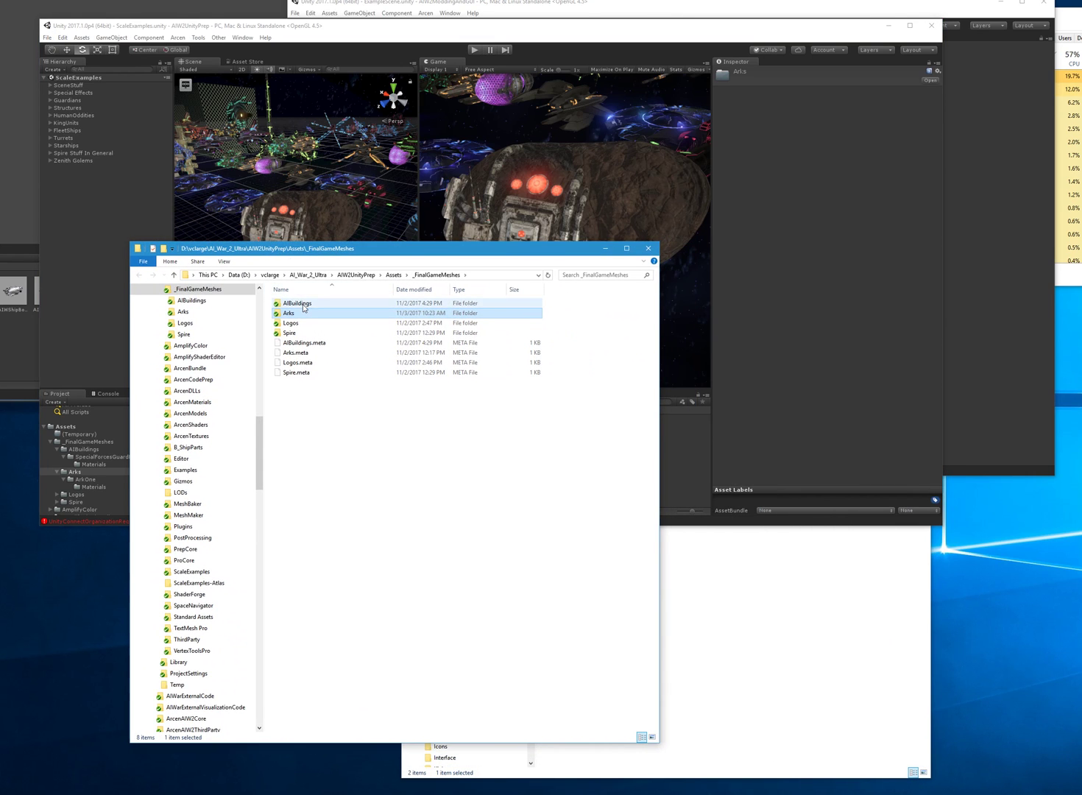
pyautogui.doubleClick(293, 312)
pyautogui.click(721, 735)
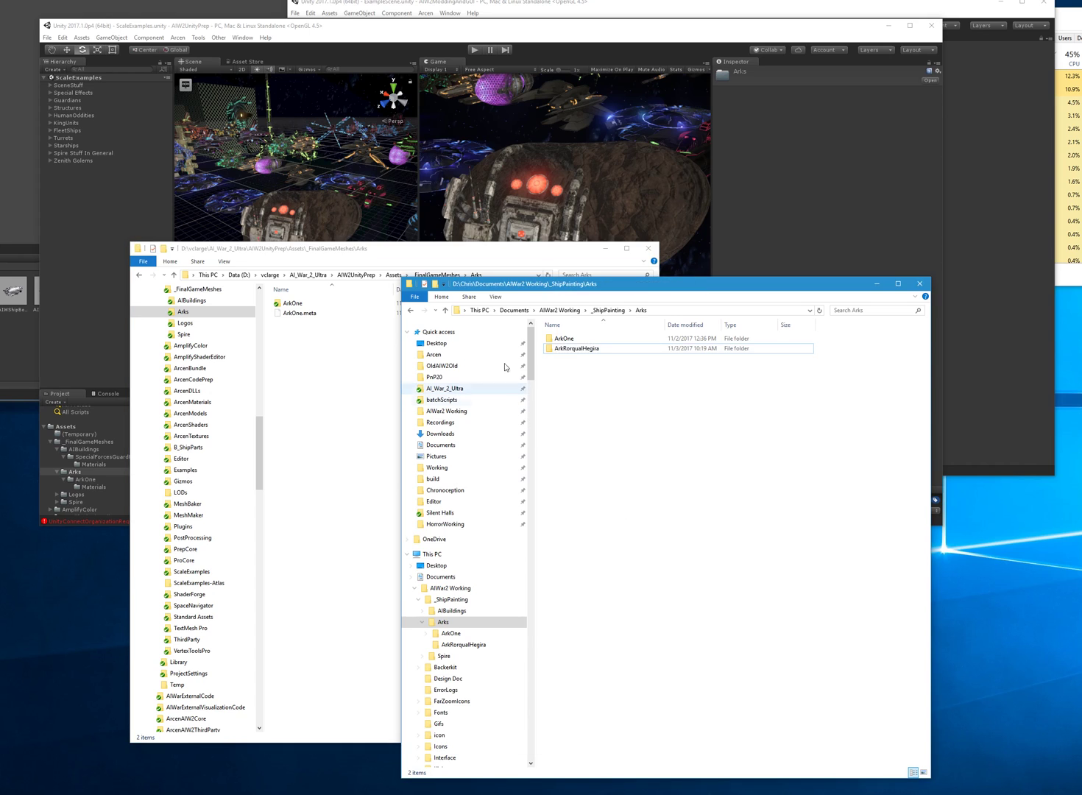
pyautogui.click(357, 465)
pyautogui.hotkey('ctrl', 'v')
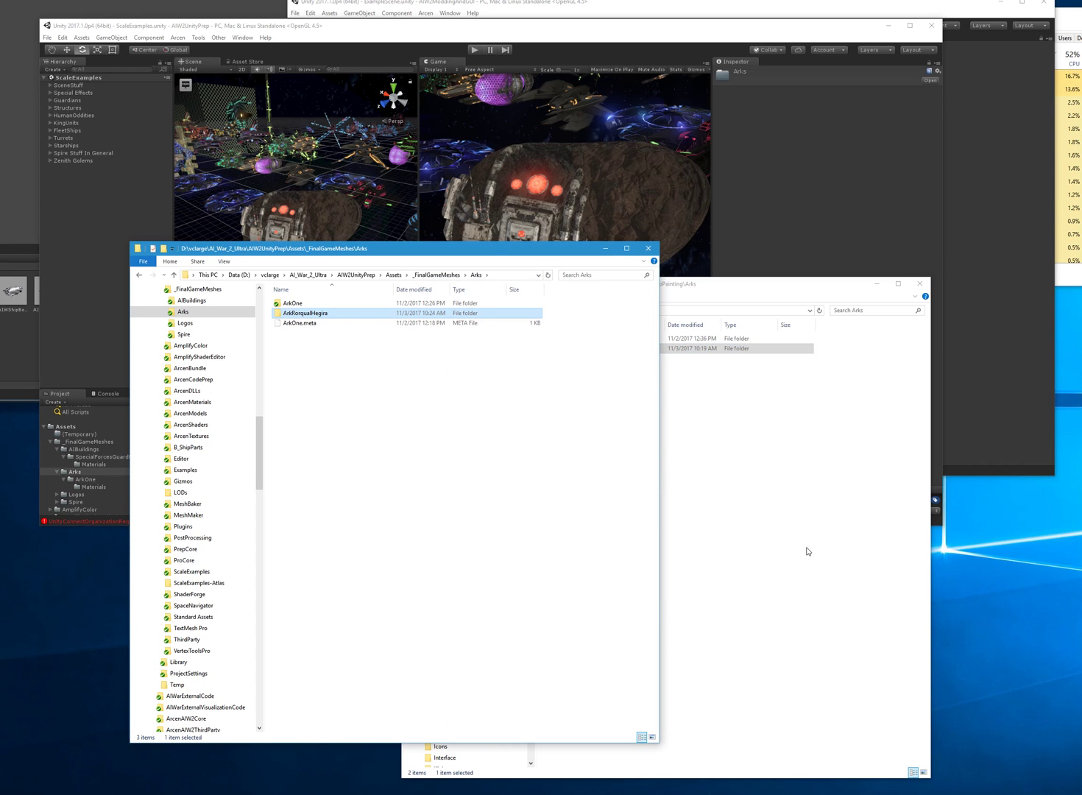
# Return to Unity, open the imported ArkRorqualHegira folder, and enlarge the editor window and its Scene view.
pyautogui.click(786, 559)
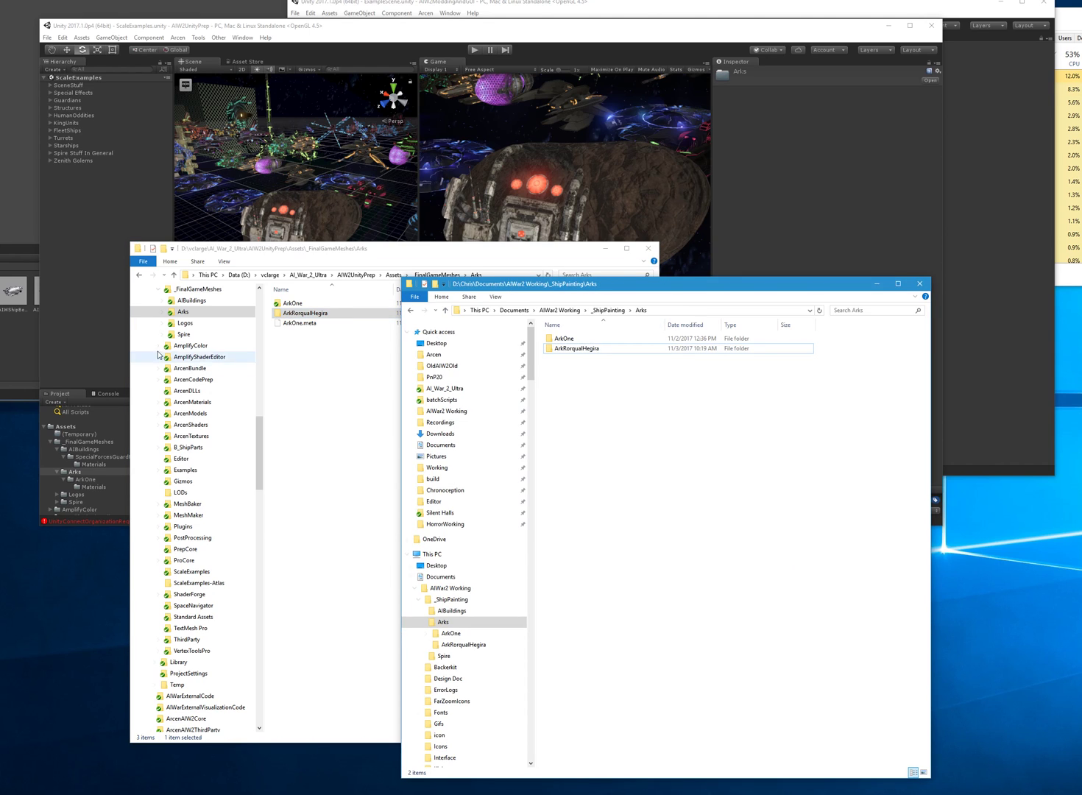
pyautogui.click(91, 328)
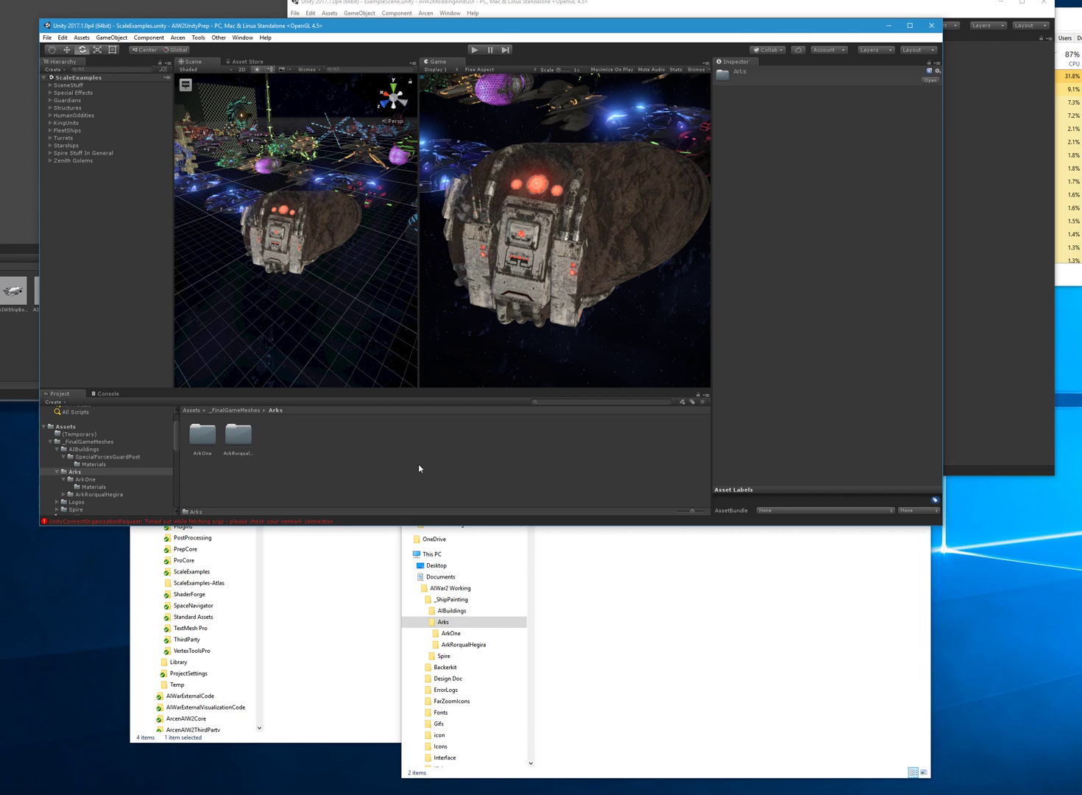
pyautogui.doubleClick(237, 440)
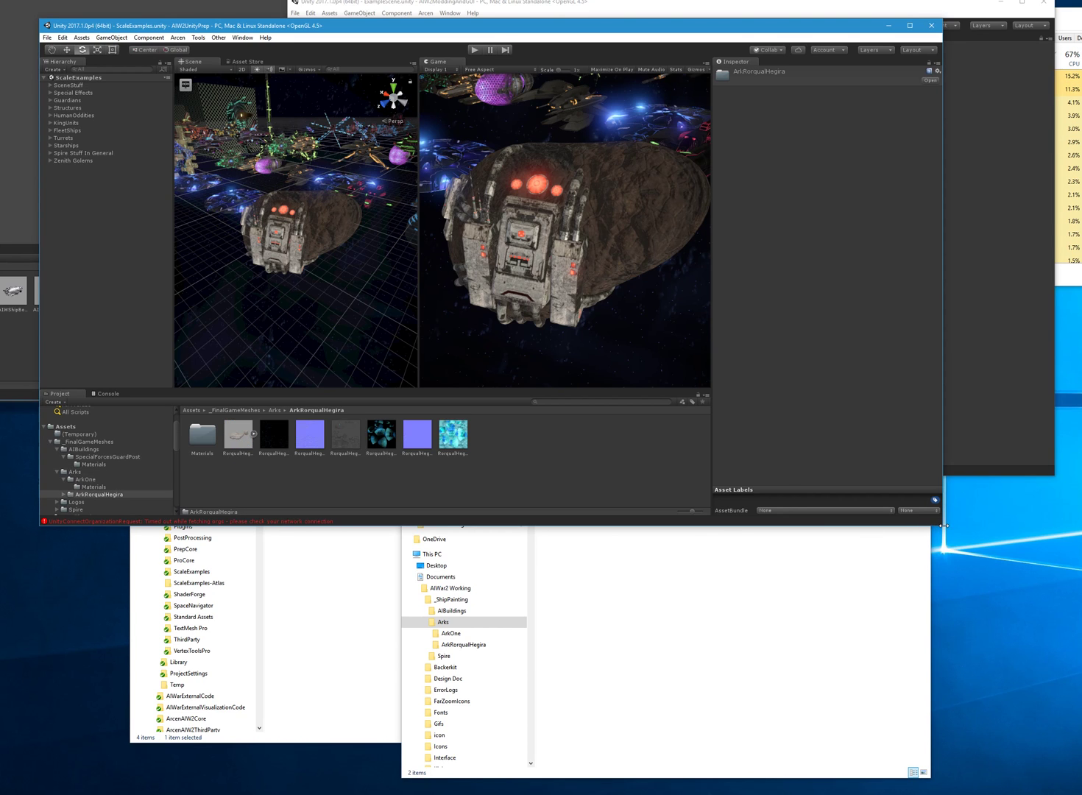
pyautogui.moveTo(941, 527); pyautogui.dragTo(1058, 631)
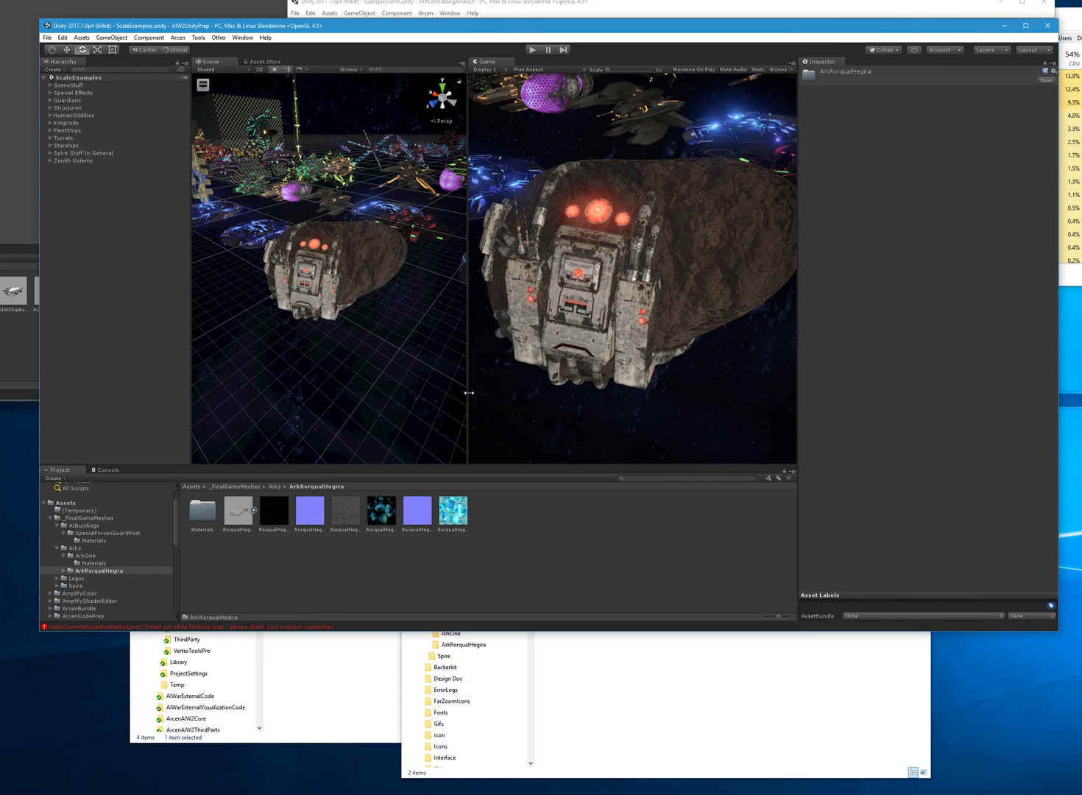
pyautogui.moveTo(468, 391); pyautogui.dragTo(504, 390)
# Locate the Ark_H ship in the scene and examine it and its place in the KingUnits group.
pyautogui.keyDown('alt'); pyautogui.moveTo(379, 388); pyautogui.dragTo(366, 328); pyautogui.keyUp('alt')
pyautogui.press('w')
pyautogui.moveTo(366, 328); pyautogui.dragTo(220, 350, button='right')
pyautogui.press('s')
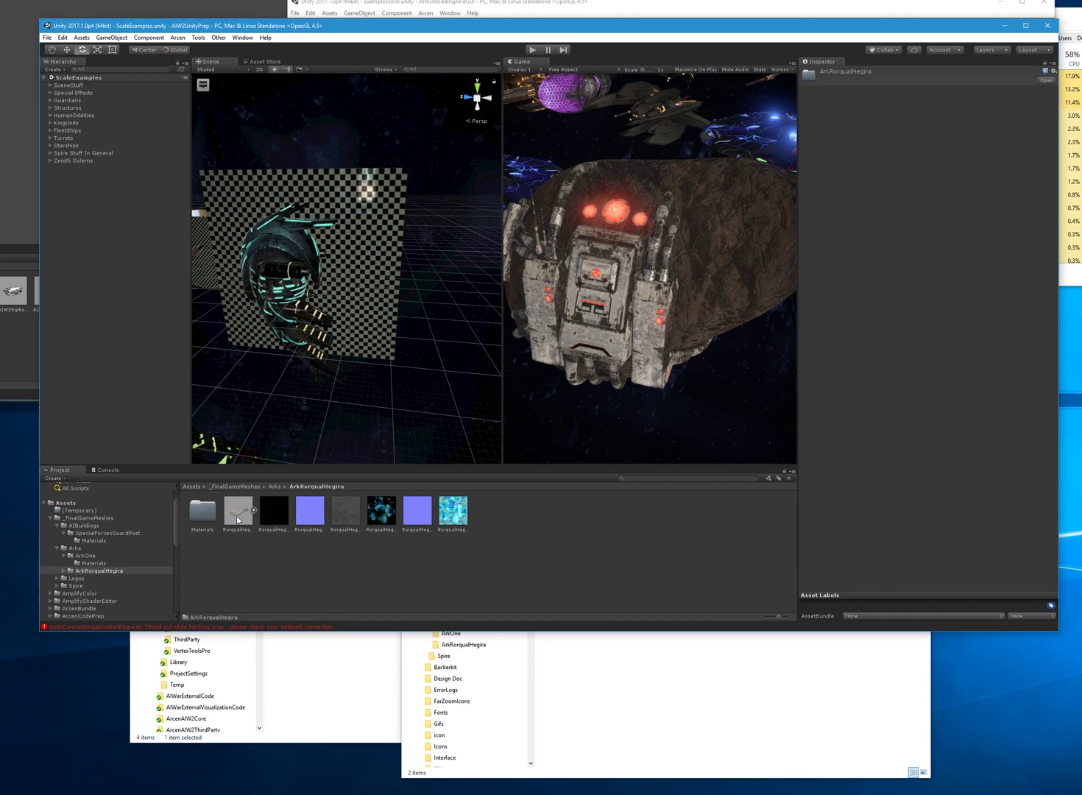
pyautogui.click(273, 289)
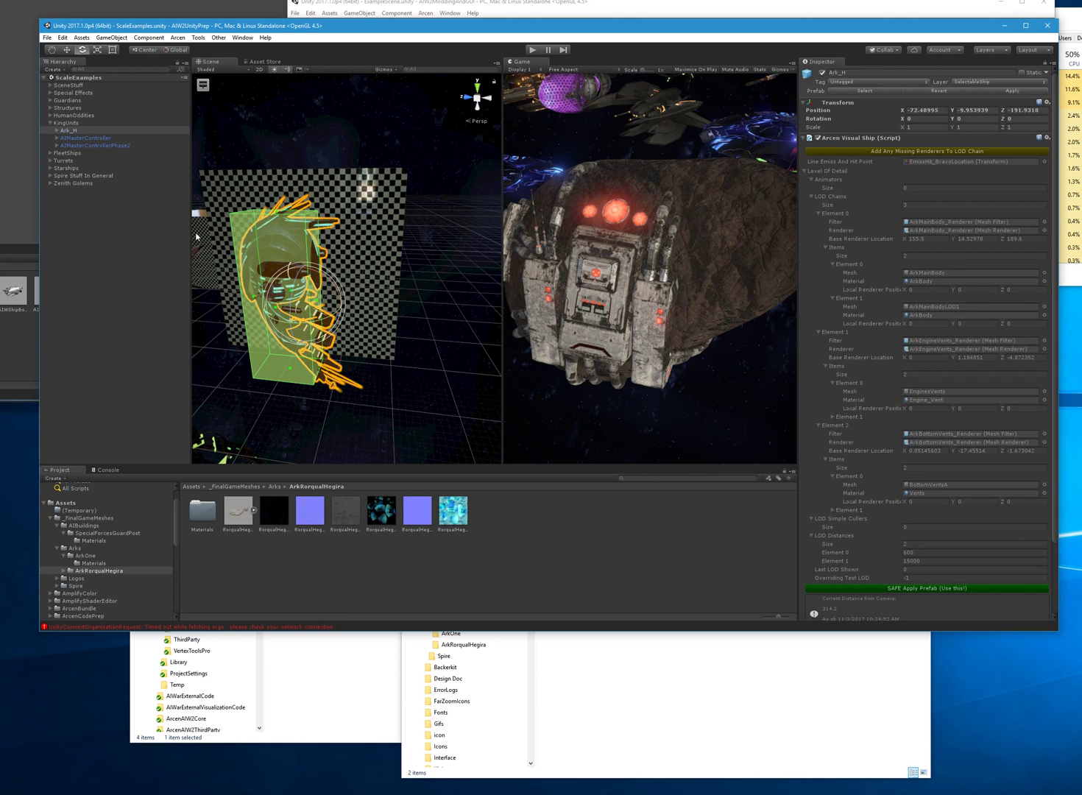
pyautogui.click(79, 241)
pyautogui.click(280, 295)
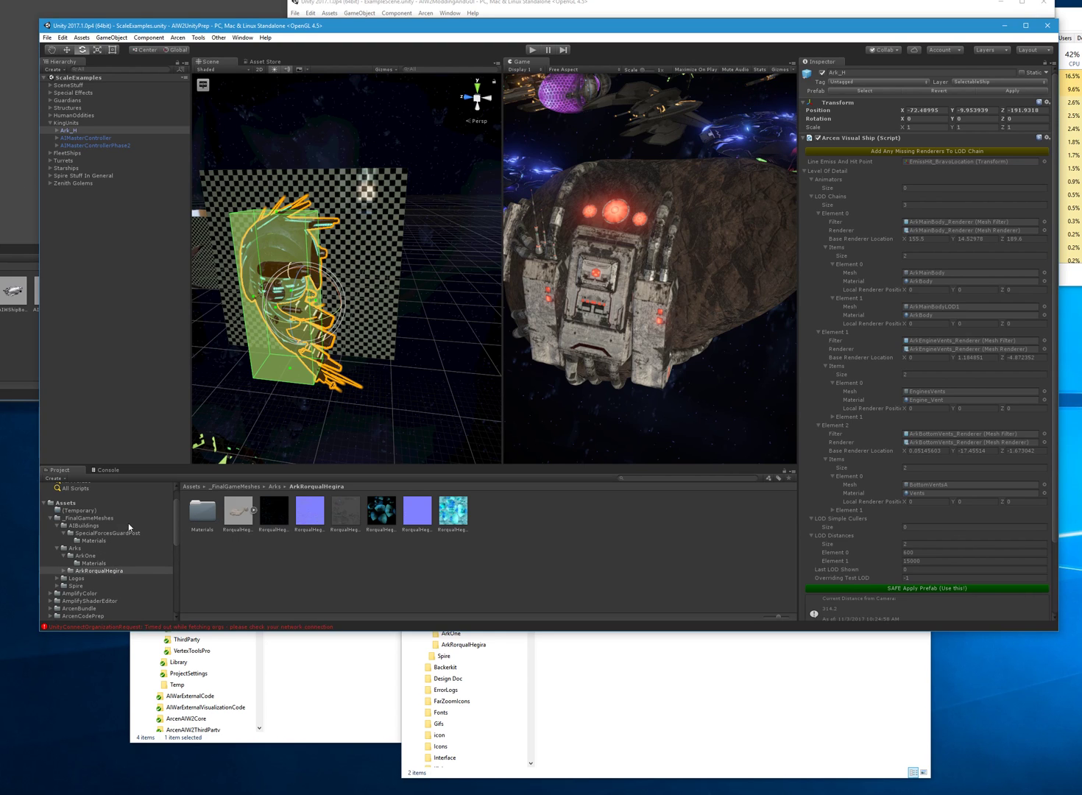
pyautogui.click(350, 418)
pyautogui.keyDown('alt'); pyautogui.moveTo(350, 418); pyautogui.dragTo(418, 424); pyautogui.keyUp('alt')
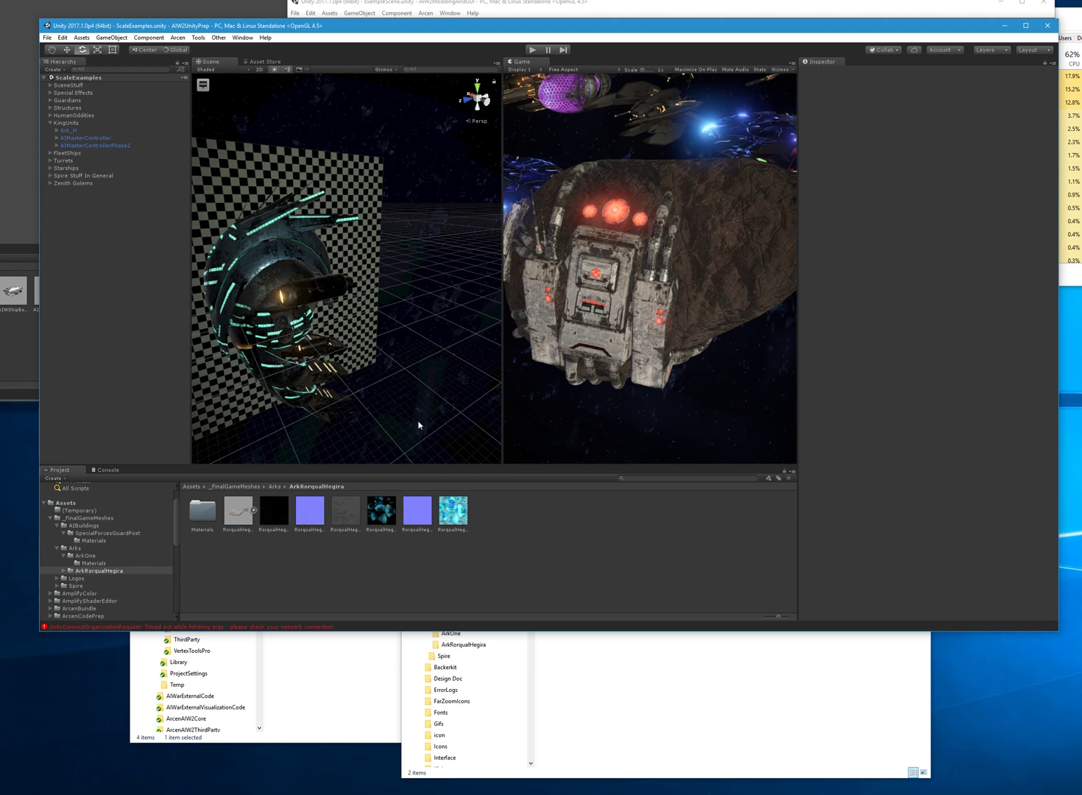
# Add the RorqualHegira model to the KingUnits group and place it near Ark_H at about X -108.8, Y -1.57, Z -187.5.
pyautogui.moveTo(238, 518); pyautogui.dragTo(71, 129)
pyautogui.keyDown('alt'); pyautogui.moveTo(351, 358); pyautogui.dragTo(302, 356); pyautogui.keyUp('alt')
pyautogui.moveTo(302, 355); pyautogui.dragTo(255, 280, button='right')
pyautogui.moveTo(217, 272); pyautogui.dragTo(454, 273)
pyautogui.moveTo(454, 273); pyautogui.dragTo(439, 271, button='right')
pyautogui.moveTo(402, 268); pyautogui.dragTo(412, 265)
pyautogui.moveTo(413, 268); pyautogui.dragTo(365, 338, button='right')
# Set the RorqualHegira model's import Scale Factor to 100 and apply it.
pyautogui.click(240, 519)
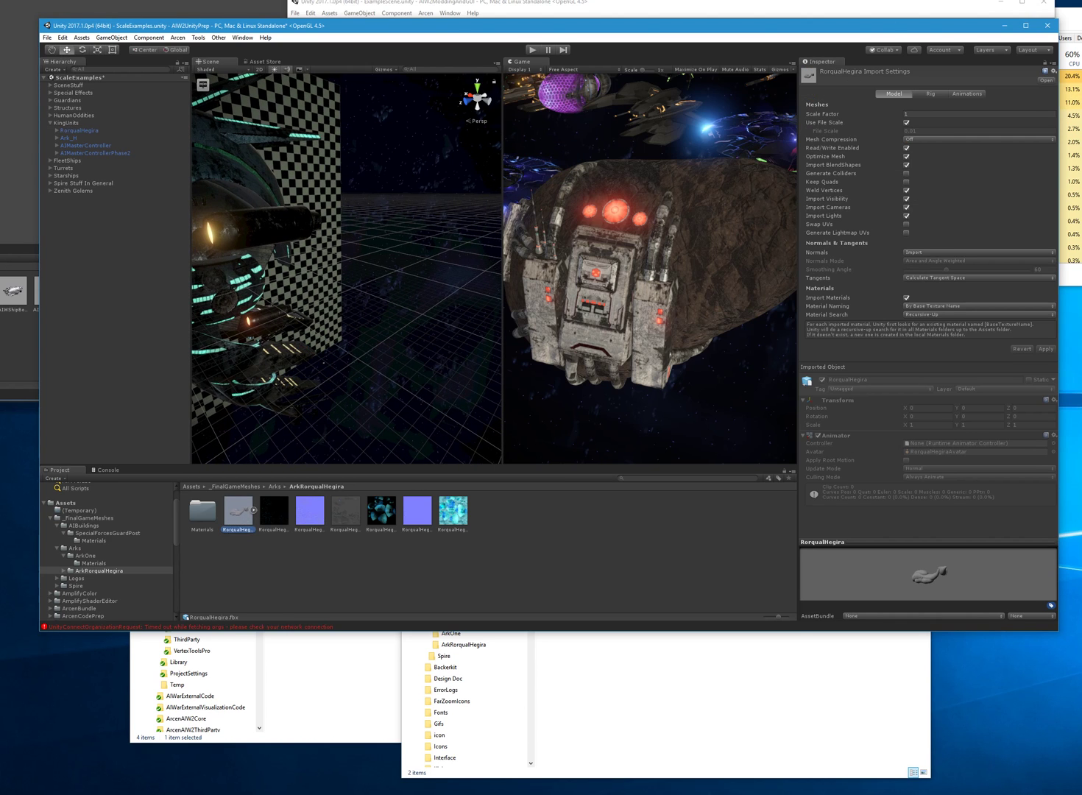
pyautogui.click(920, 113)
pyautogui.write('100')
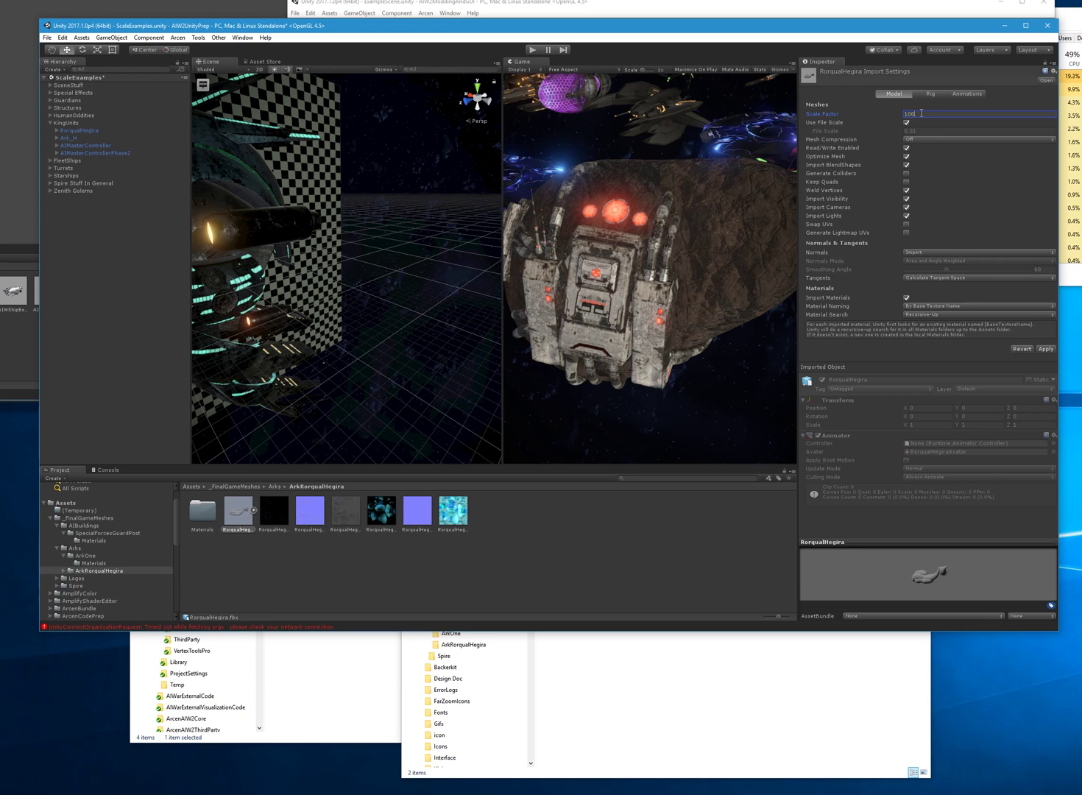
pyautogui.click(1044, 349)
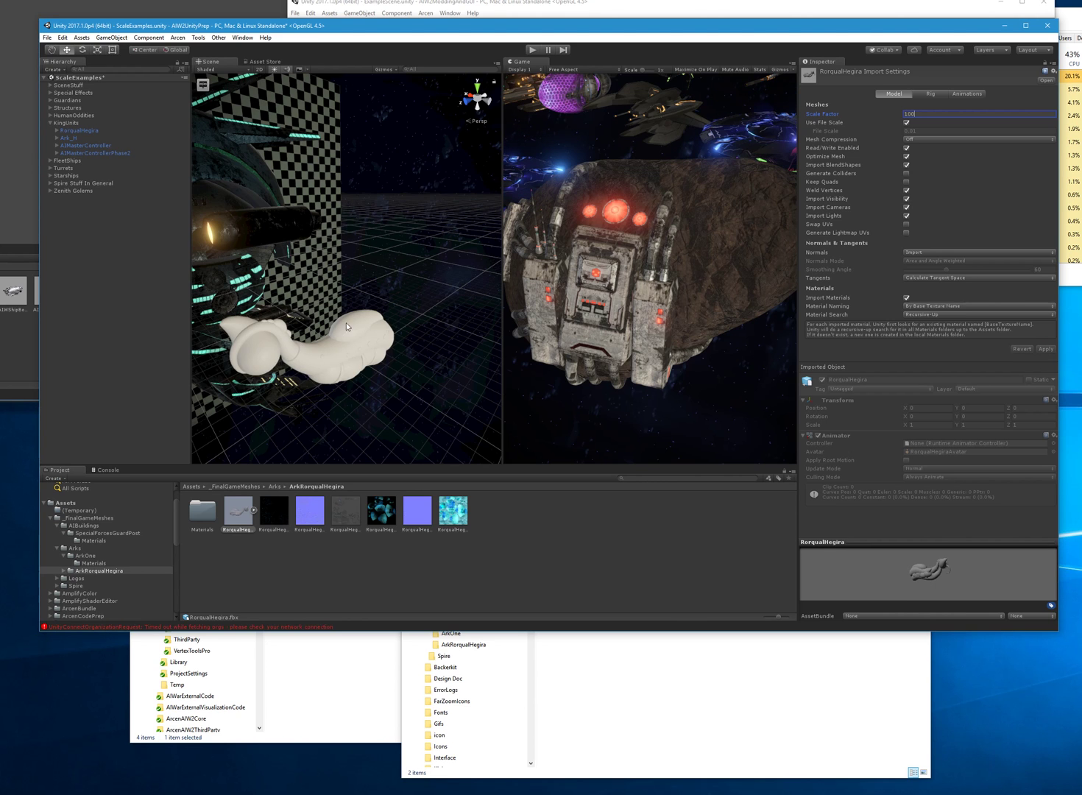
# Rotate the RorqualHegira object in KingUnits to 180 on Y and shift it to about Z -194.69.
pyautogui.keyDown('alt'); pyautogui.moveTo(447, 273); pyautogui.dragTo(300, 269); pyautogui.keyUp('alt')
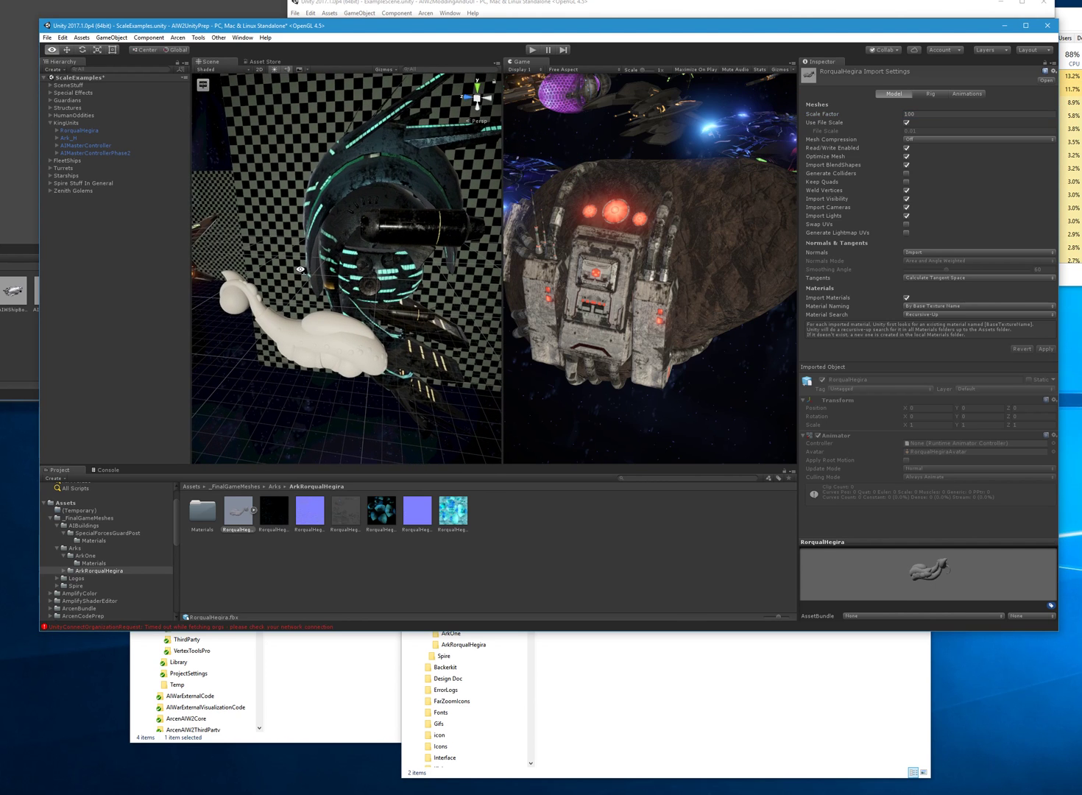
pyautogui.click(87, 130)
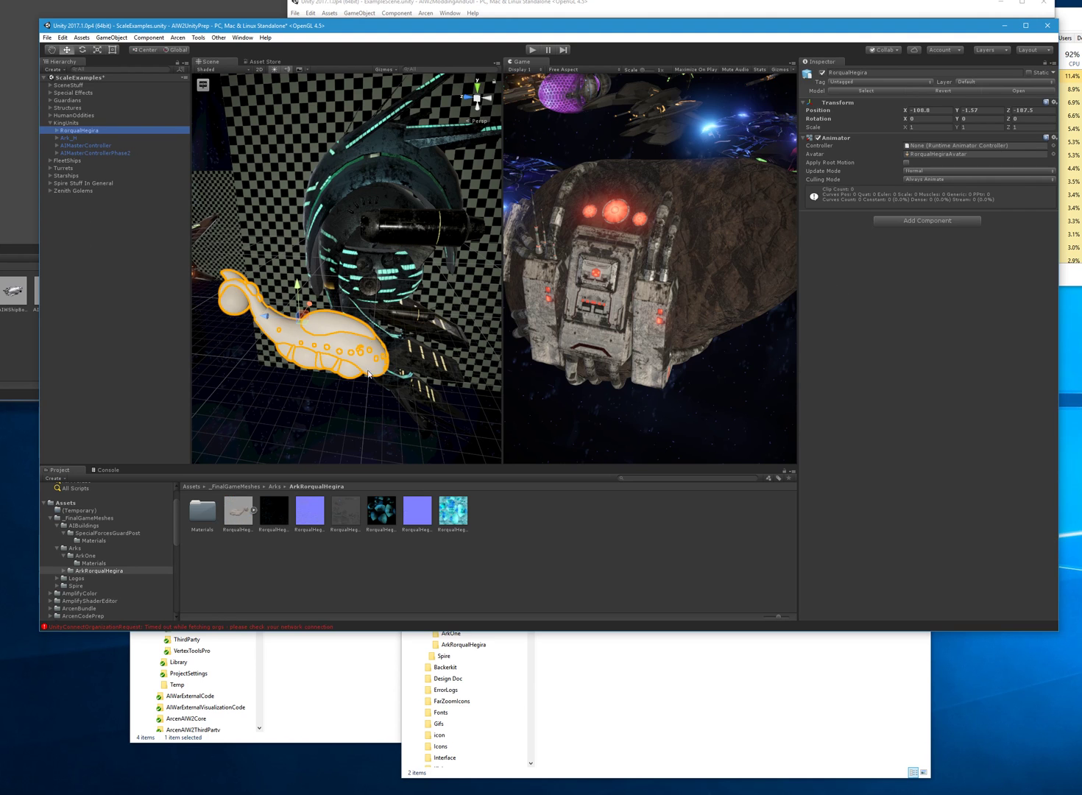
pyautogui.keyDown('alt'); pyautogui.moveTo(329, 350); pyautogui.dragTo(291, 351); pyautogui.keyUp('alt')
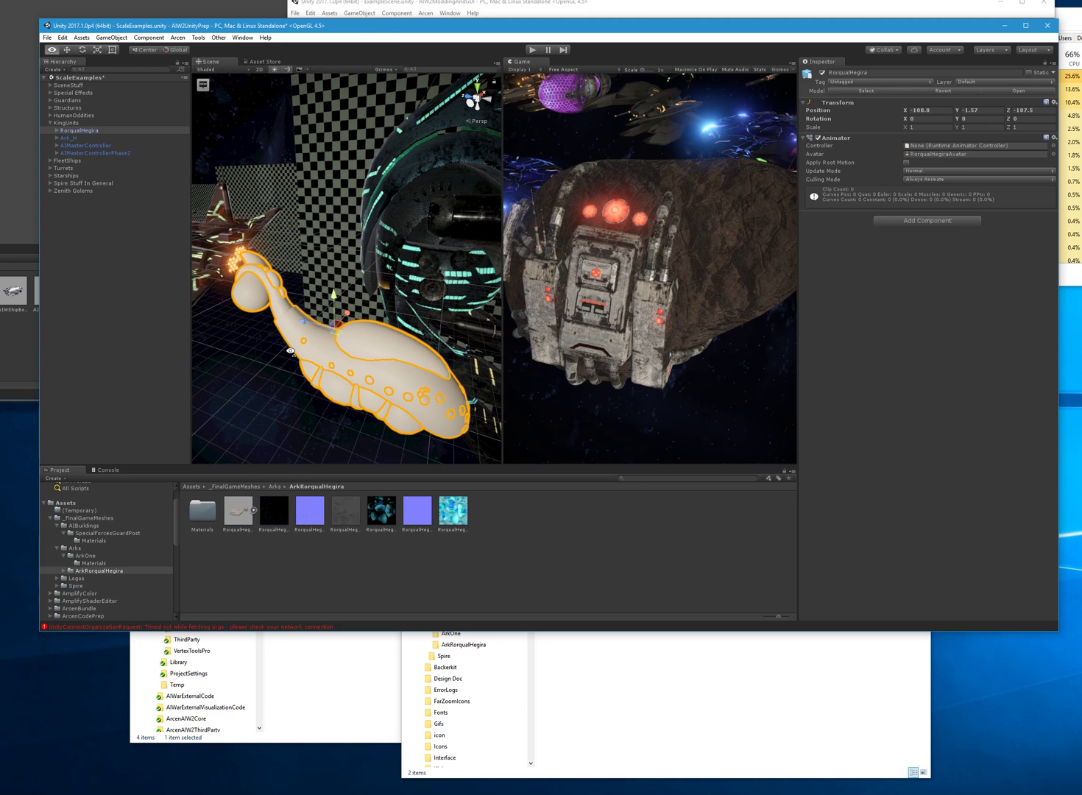
pyautogui.keyDown('alt'); pyautogui.moveTo(298, 348); pyautogui.dragTo(292, 348); pyautogui.keyUp('alt')
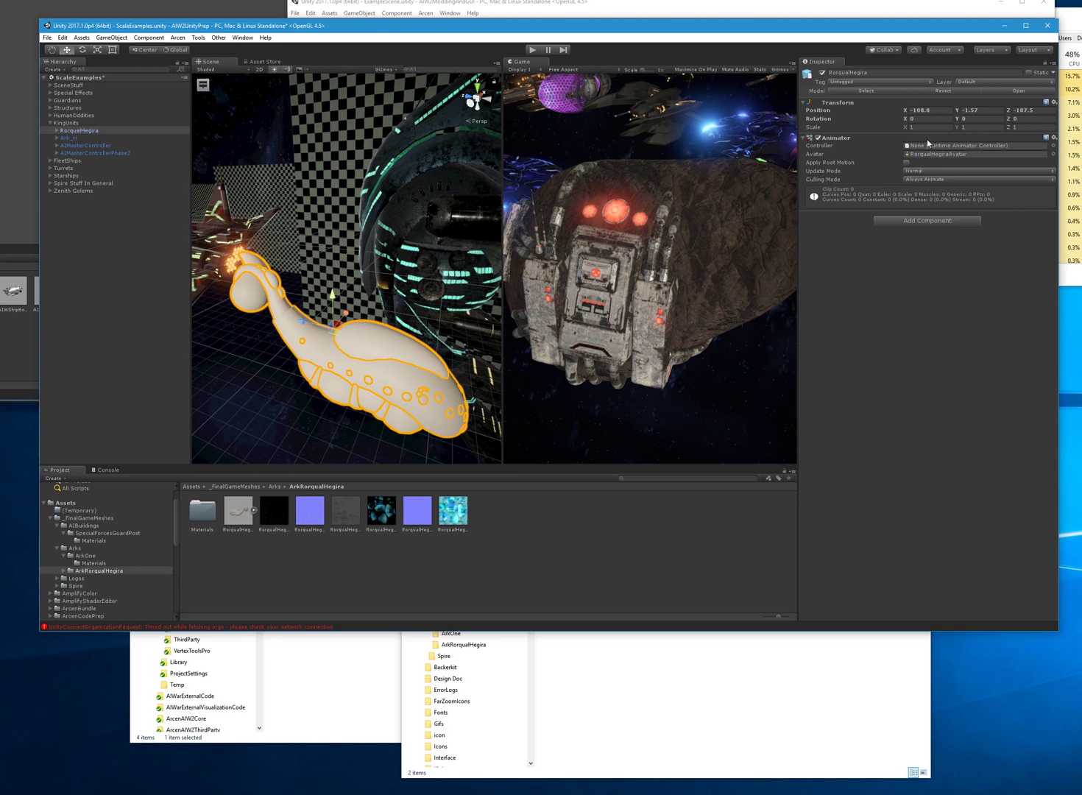
pyautogui.write('180')
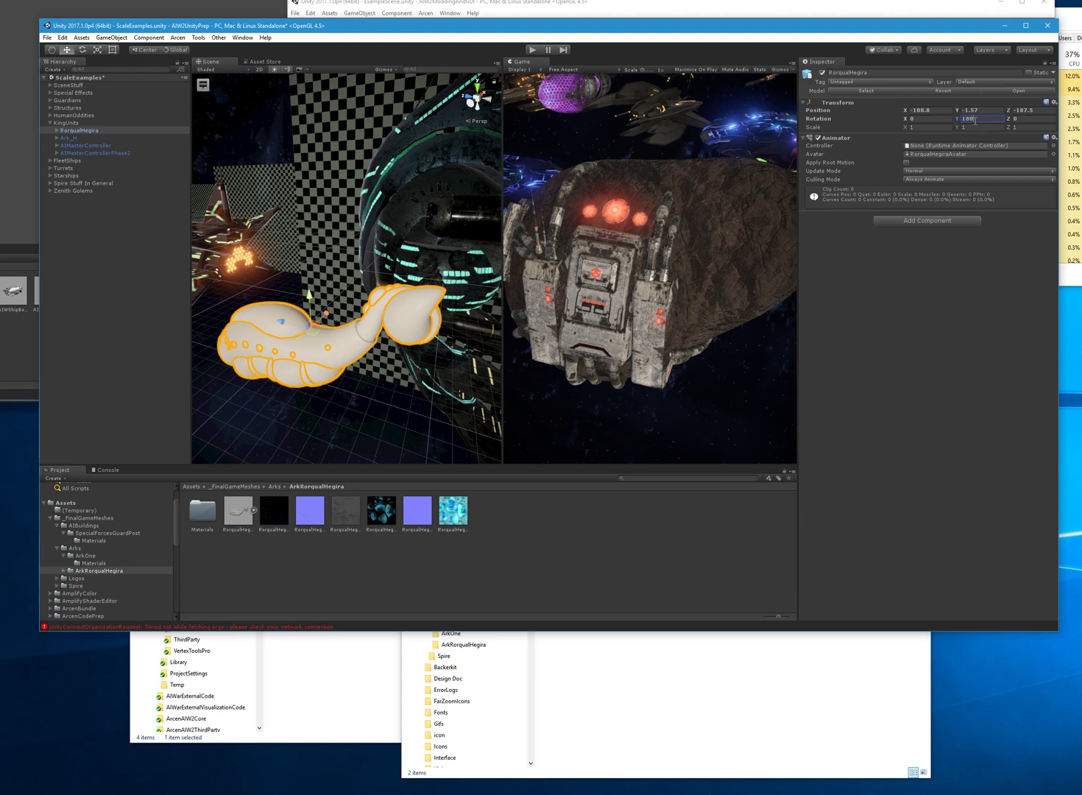
pyautogui.keyDown('alt'); pyautogui.moveTo(500, 279); pyautogui.dragTo(386, 296); pyautogui.keyUp('alt')
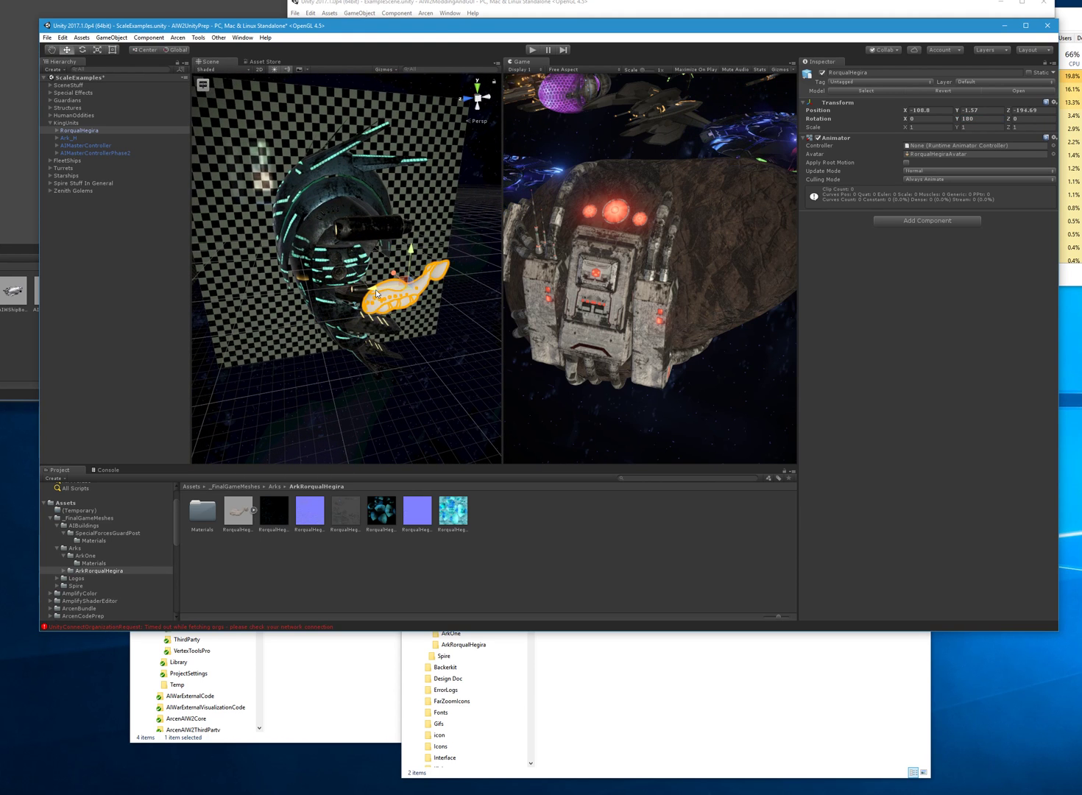
# Increase the RorqualHegira model's import Scale Factor to 300 and apply it.
pyautogui.click(234, 515)
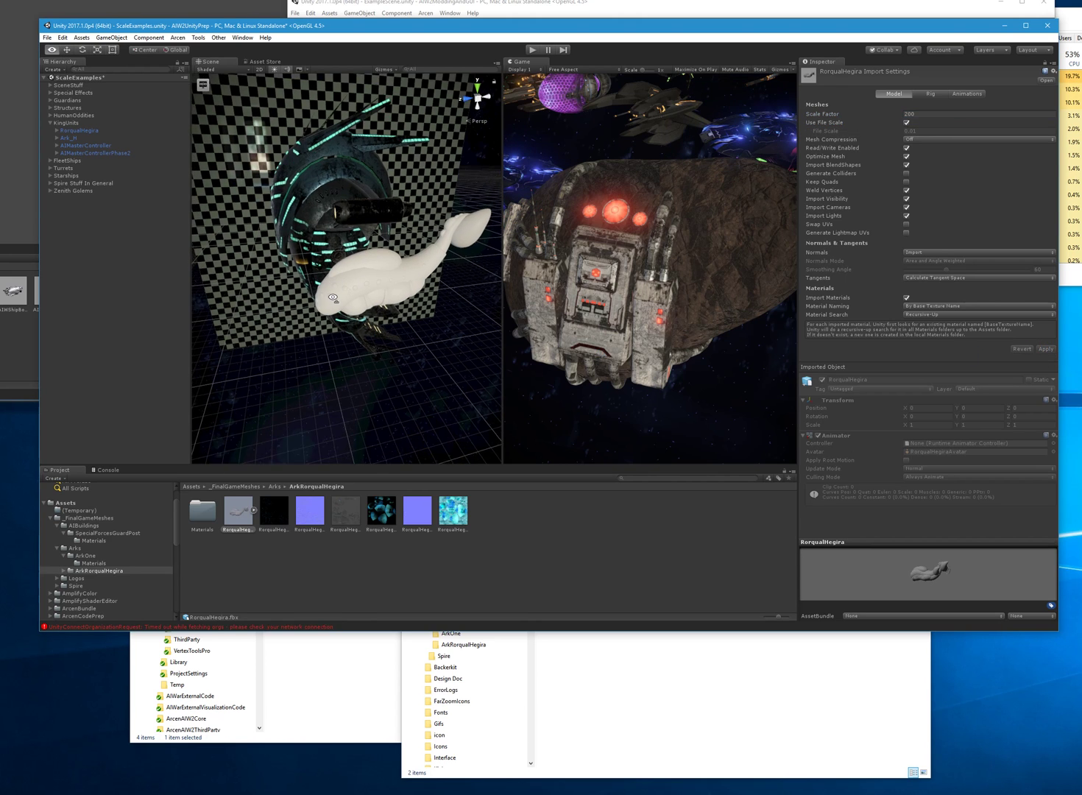
pyautogui.write('300')
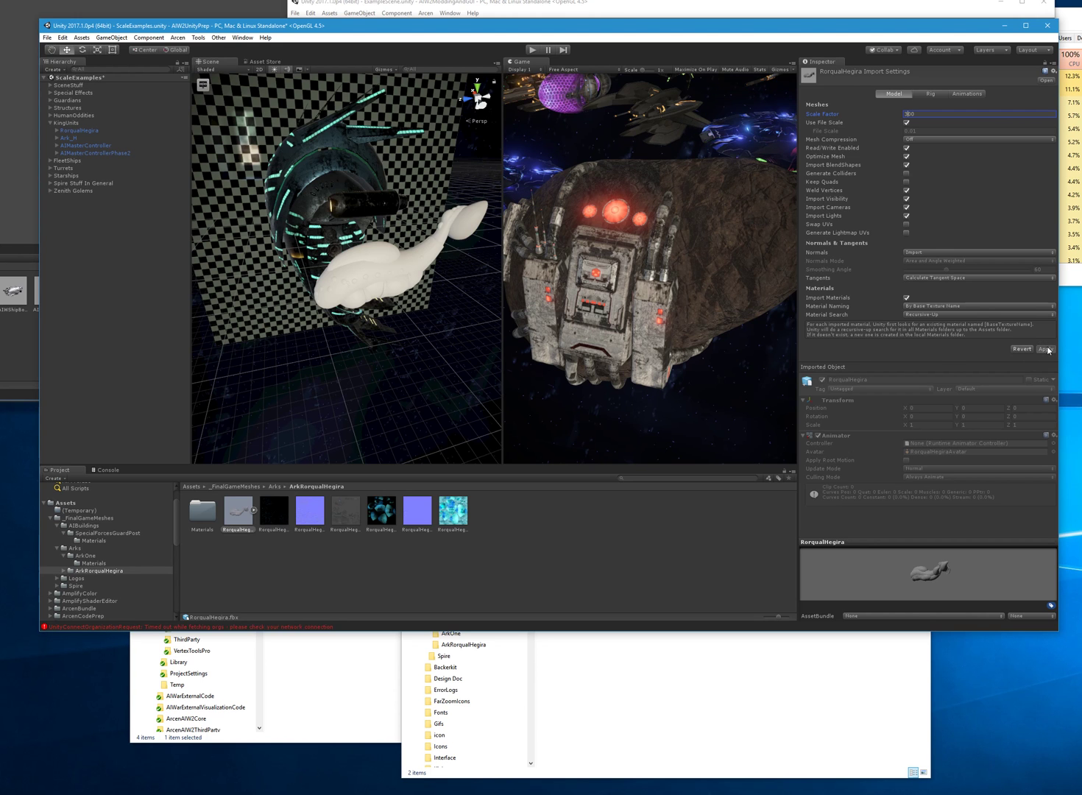
# Move RorqualHegira away from Ark_H to about X -98, and apply an import Scale Factor of 500 to its model.
pyautogui.keyDown('alt'); pyautogui.moveTo(283, 336); pyautogui.dragTo(214, 247); pyautogui.keyUp('alt')
pyautogui.click(419, 343)
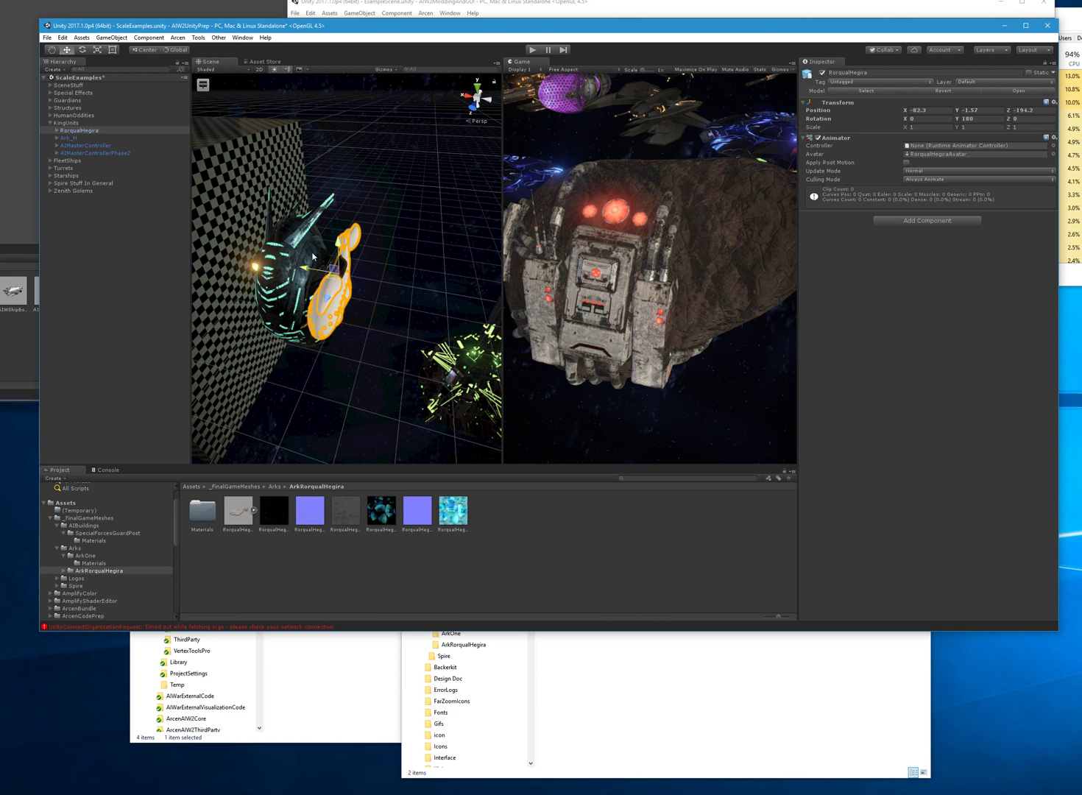
pyautogui.moveTo(305, 256); pyautogui.dragTo(346, 254)
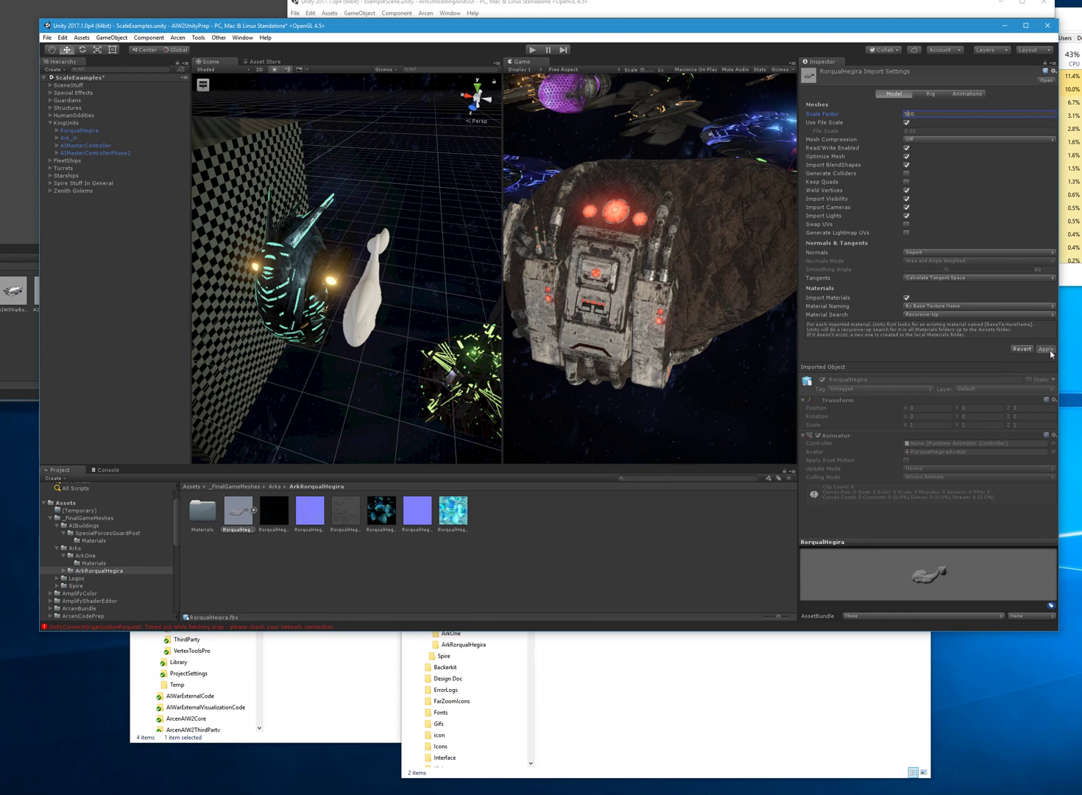
# Tilt RorqualHegira in the scene to a rotation of about 36.8 on X, 177.9 on Y and -7.2 on Z.
pyautogui.keyDown('alt'); pyautogui.moveTo(444, 297); pyautogui.dragTo(294, 424); pyautogui.keyUp('alt')
pyautogui.click(376, 362)
pyautogui.click(295, 421)
pyautogui.moveTo(317, 403); pyautogui.dragTo(384, 325, button='right')
pyautogui.click(279, 274)
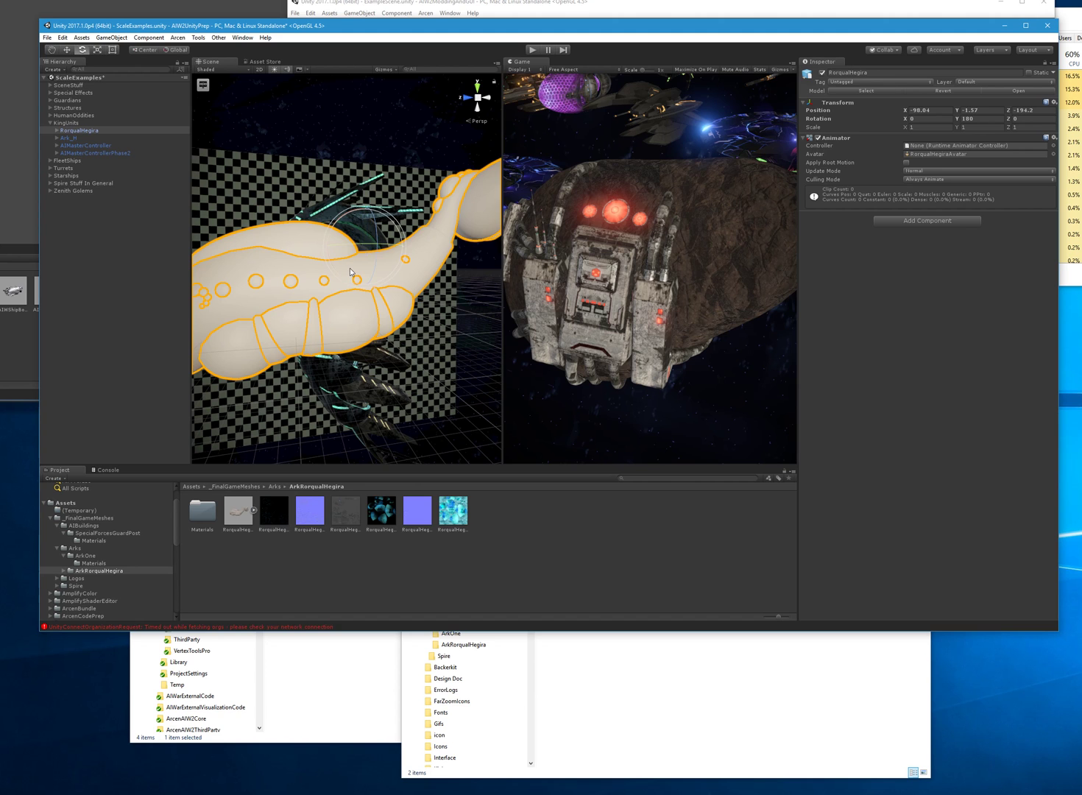
pyautogui.moveTo(398, 227); pyautogui.dragTo(404, 273)
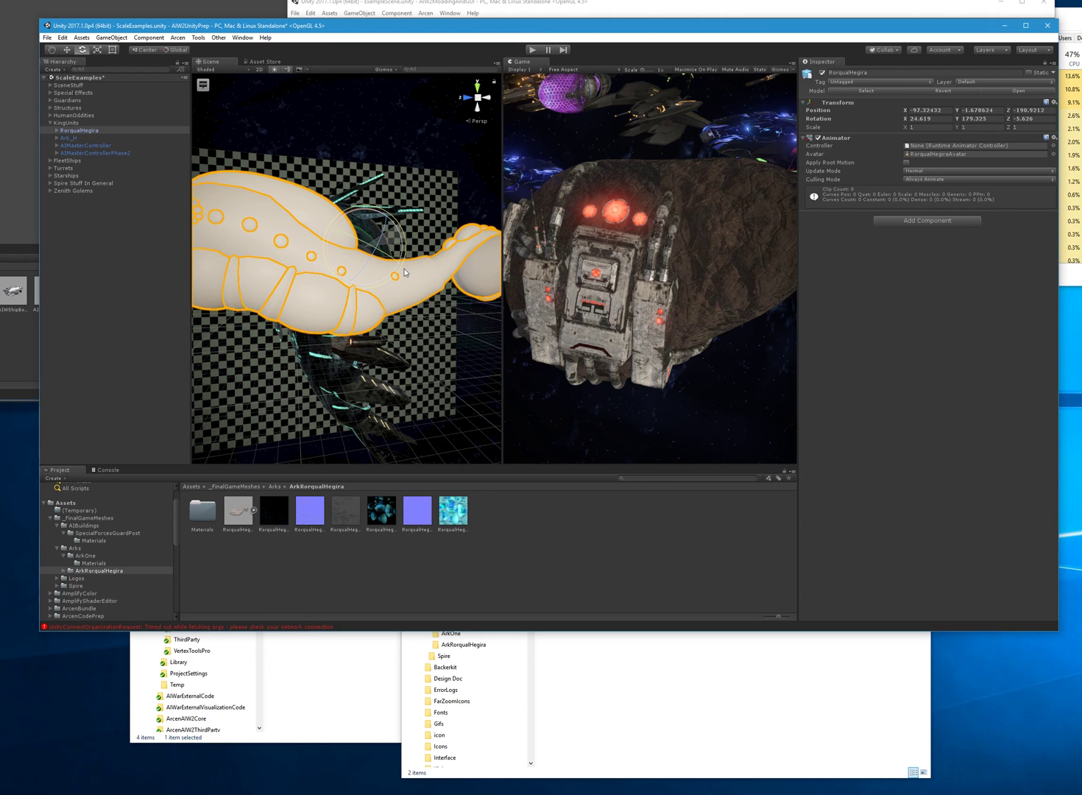
pyautogui.moveTo(403, 272); pyautogui.dragTo(375, 269, button='right')
pyautogui.moveTo(420, 245); pyautogui.dragTo(422, 256)
# Move RorqualHegira beside Ark_H to about X -99.58, Y -9.32, Z -196.
pyautogui.moveTo(339, 250); pyautogui.dragTo(425, 255)
pyautogui.click(330, 294)
pyautogui.moveTo(330, 294); pyautogui.dragTo(409, 266, button='right')
pyautogui.press('a')
pyautogui.press('d')
pyautogui.click(342, 298)
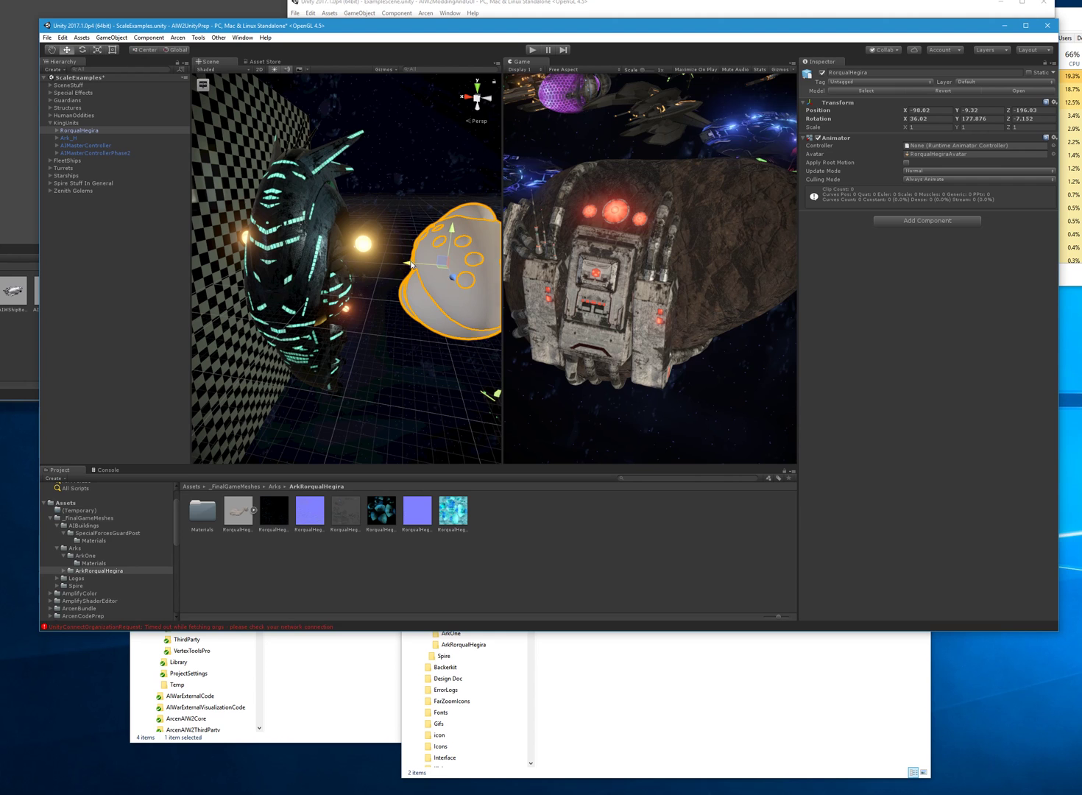
# Compare RorqualHegira's size with the surrounding ships, and apply an import Scale Factor of 600 to its model.
pyautogui.click(410, 191)
pyautogui.moveTo(409, 191); pyautogui.dragTo(554, 252, button='right')
pyautogui.press('d')
pyautogui.press('s')
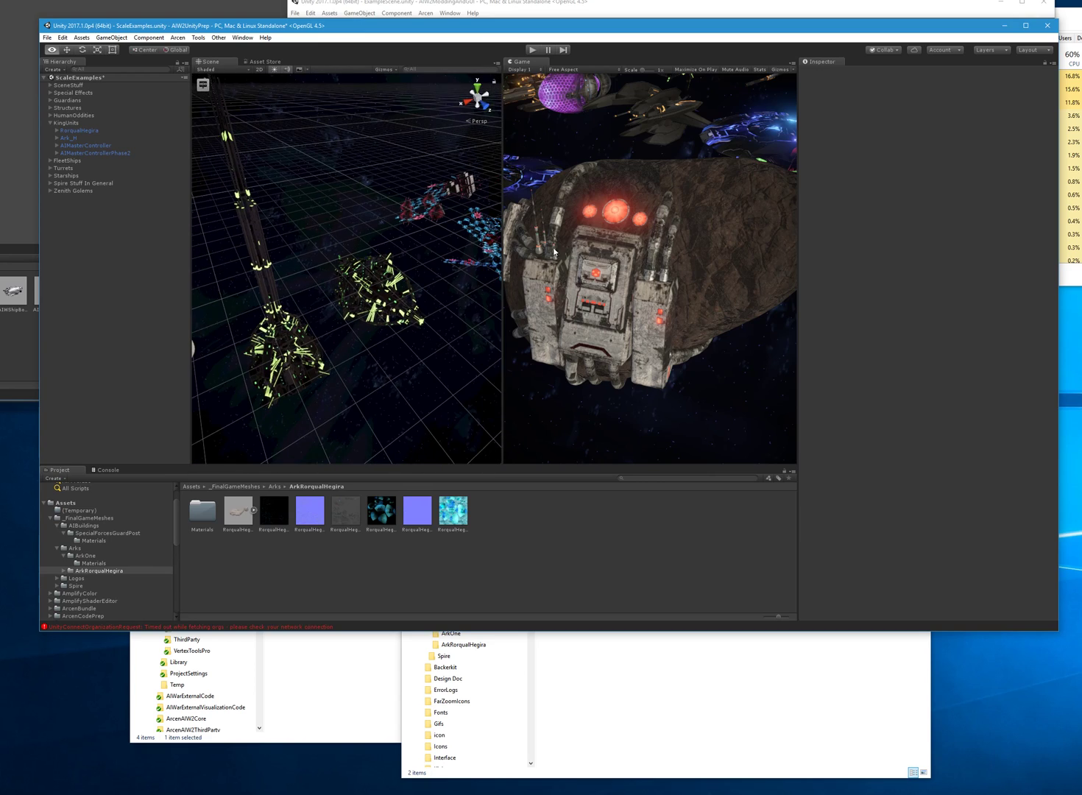
pyautogui.moveTo(441, 280)
pyautogui.mouseDown(button='right')
pyautogui.moveTo(433, 282)
pyautogui.moveTo(487, 302)
pyautogui.moveTo(295, 324)
pyautogui.moveTo(89, 328)
pyautogui.moveTo(51, 315)
pyautogui.moveTo(149, 307)
pyautogui.moveTo(61, 309)
pyautogui.mouseUp(button='right')
pyautogui.moveTo(412, 295); pyautogui.dragTo(518, 237, button='right')
pyautogui.moveTo(331, 268); pyautogui.dragTo(303, 272, button='right')
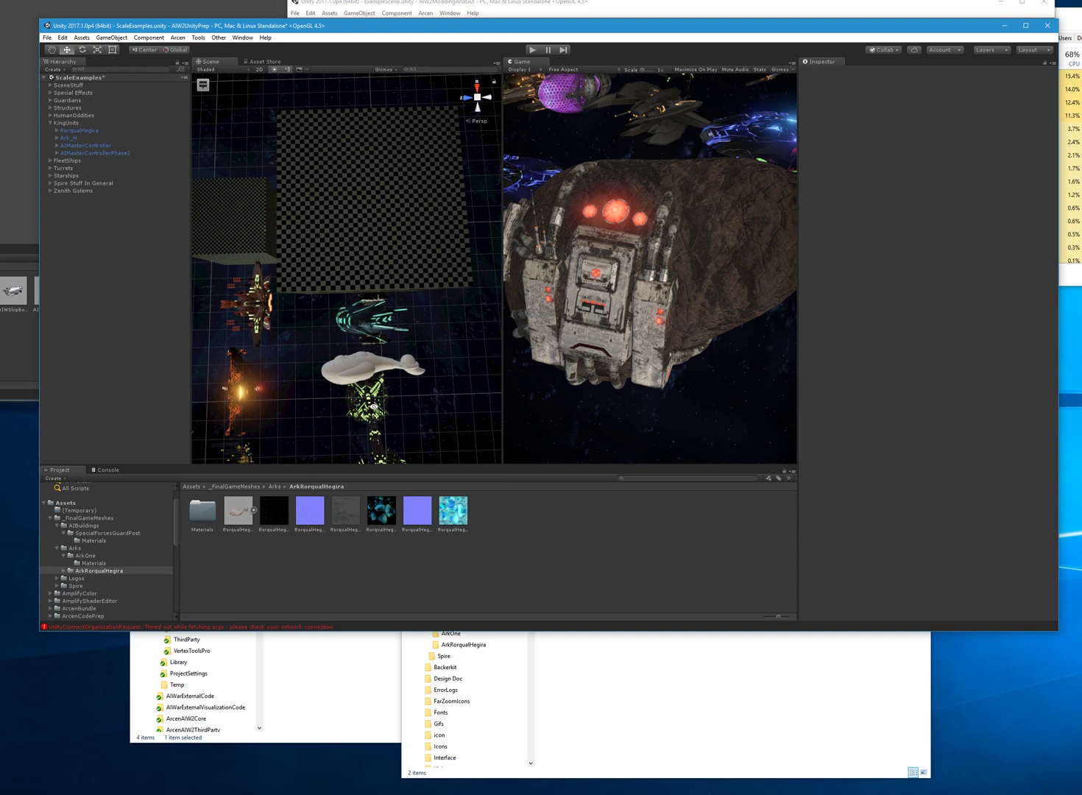
pyautogui.moveTo(373, 406); pyautogui.dragTo(373, 396, button='right')
pyautogui.click(371, 377)
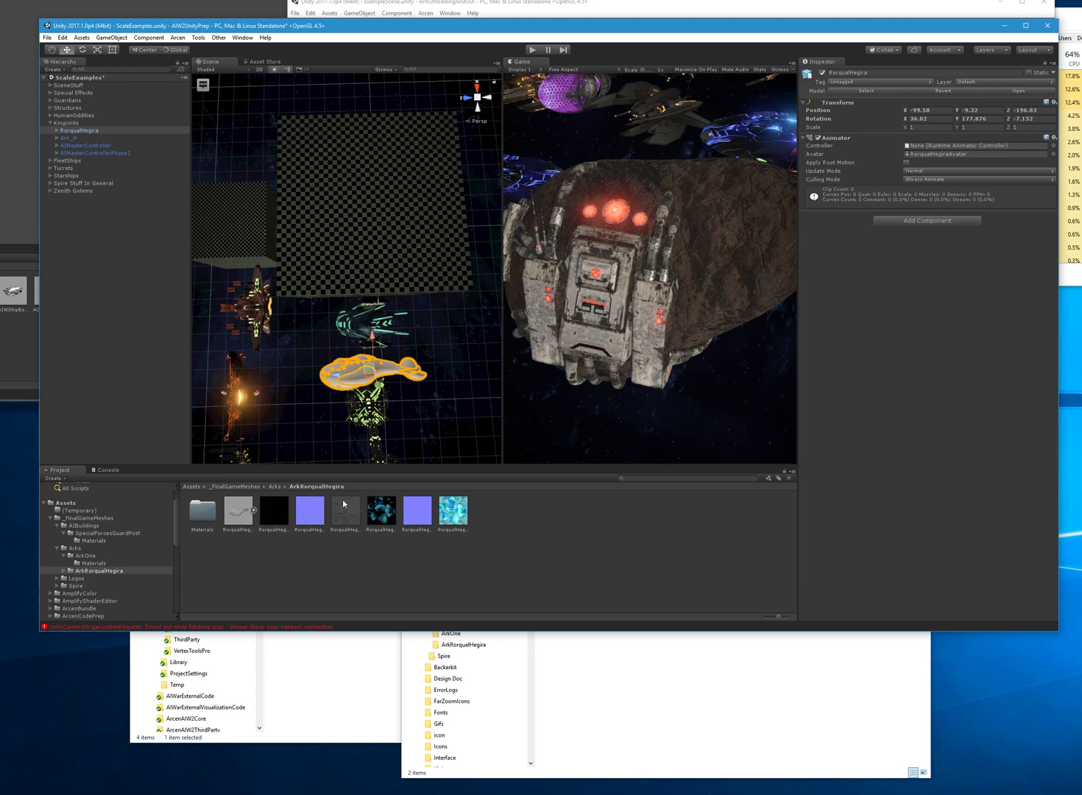
pyautogui.click(239, 506)
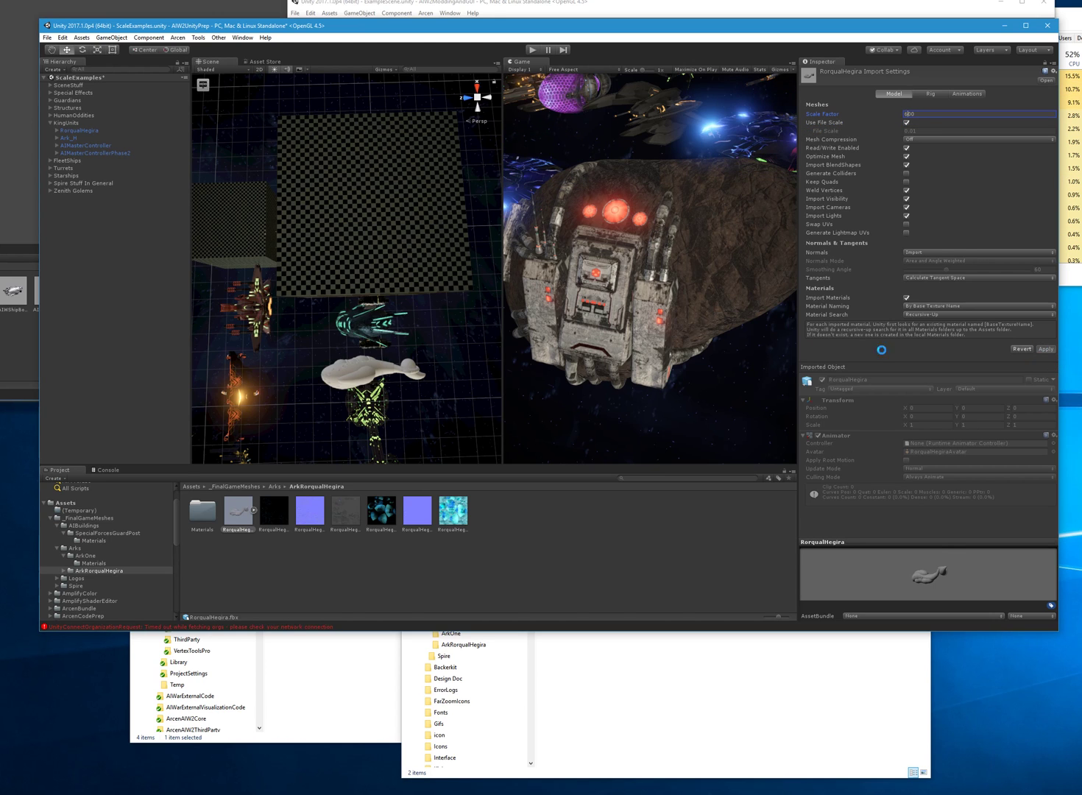
# Try a further rotation of RorqualHegira in the scene and undo it.
pyautogui.keyDown('alt'); pyautogui.moveTo(384, 373); pyautogui.dragTo(473, 200); pyautogui.keyUp('alt')
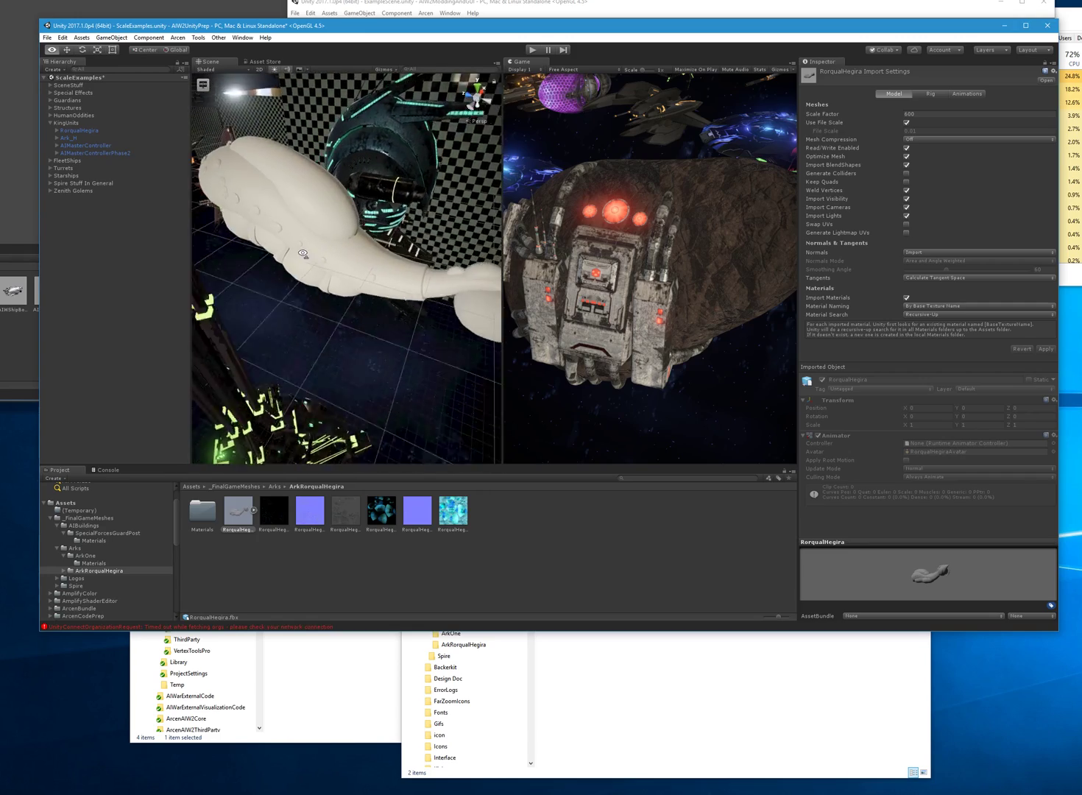
pyautogui.press('s')
pyautogui.moveTo(304, 250); pyautogui.dragTo(410, 232, button='right')
pyautogui.press('w')
pyautogui.click(398, 235)
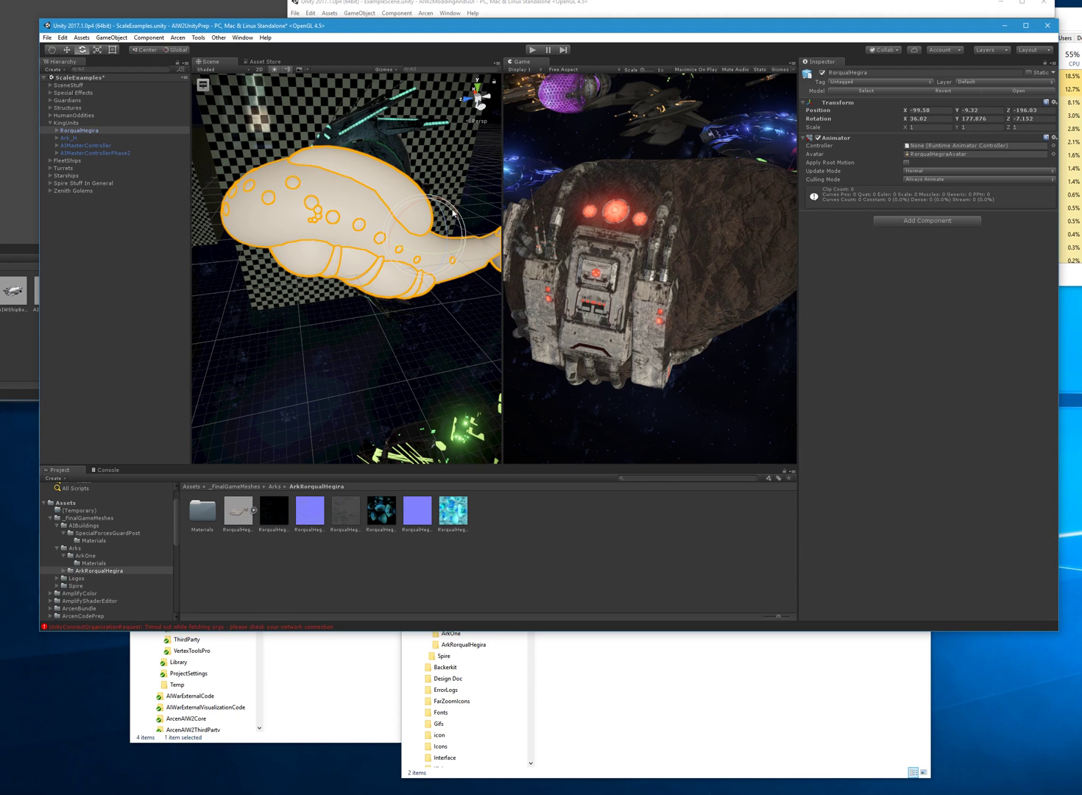
pyautogui.moveTo(462, 227); pyautogui.dragTo(469, 246)
pyautogui.click(487, 205)
pyautogui.moveTo(484, 206); pyautogui.dragTo(435, 226, button='right')
pyautogui.press('s')
pyautogui.click(436, 229)
pyautogui.hotkey('ctrl', 'z')
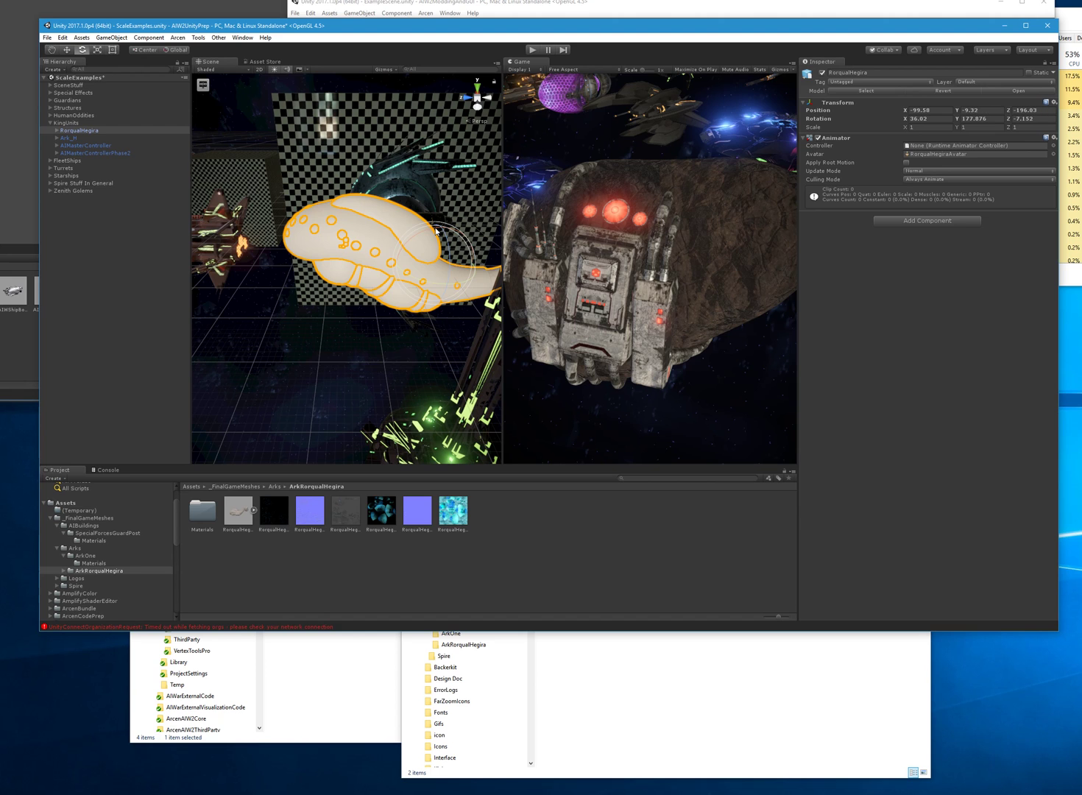
# Try turning RorqualHegira to about 22.7 on X, 208.8 on Y and 51.4 on Z, and undo the rotations.
pyautogui.moveTo(295, 360); pyautogui.dragTo(324, 323, button='right')
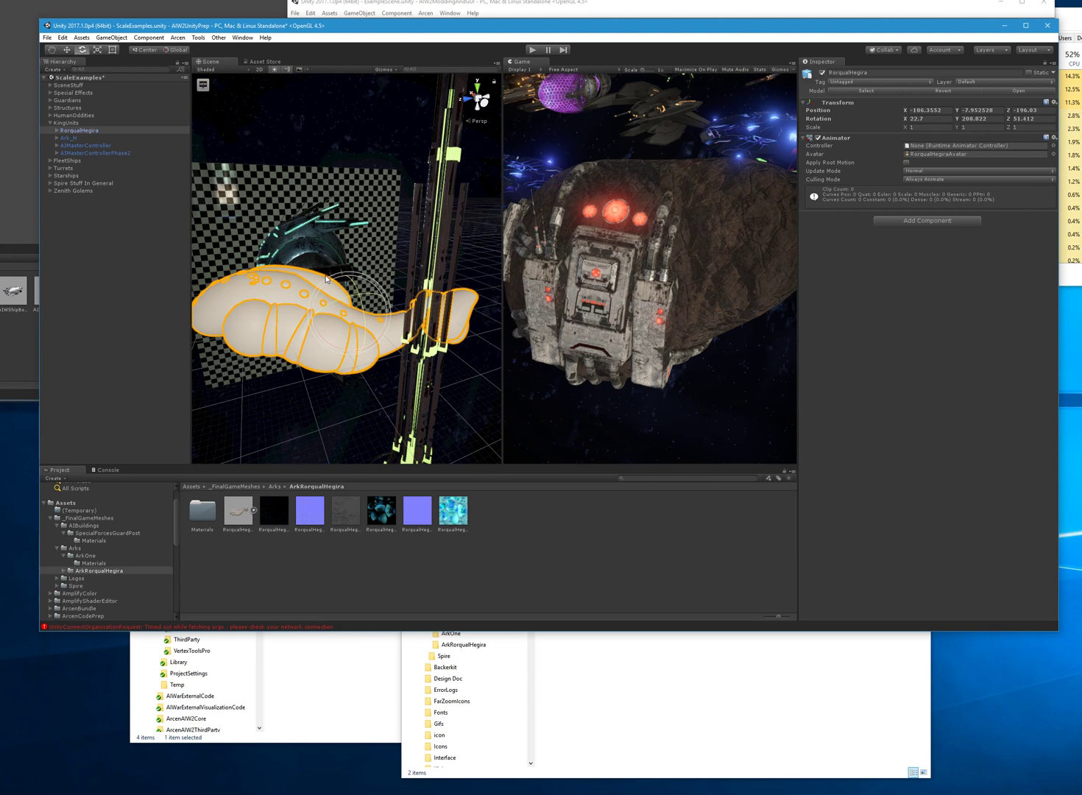
pyautogui.moveTo(335, 285); pyautogui.dragTo(373, 359)
pyautogui.click(483, 337)
pyautogui.keyDown('alt'); pyautogui.moveTo(483, 337); pyautogui.dragTo(453, 337); pyautogui.keyUp('alt')
pyautogui.hotkey('ctrl', 'z')
pyautogui.hotkey('ctrl', 'z')
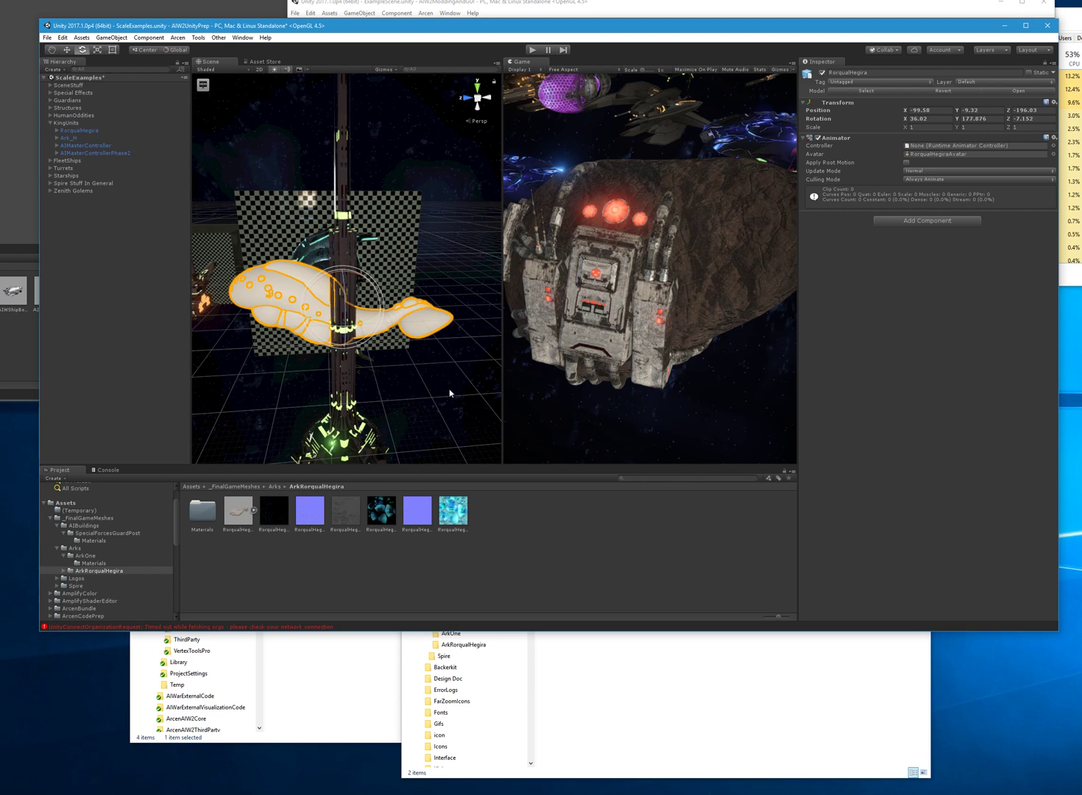
# Examine RorqualHegira's size and tilt next to Ark_H from several angles.
pyautogui.click(449, 392)
pyautogui.keyDown('alt'); pyautogui.moveTo(449, 392); pyautogui.dragTo(394, 346); pyautogui.keyUp('alt')
pyautogui.click(393, 345)
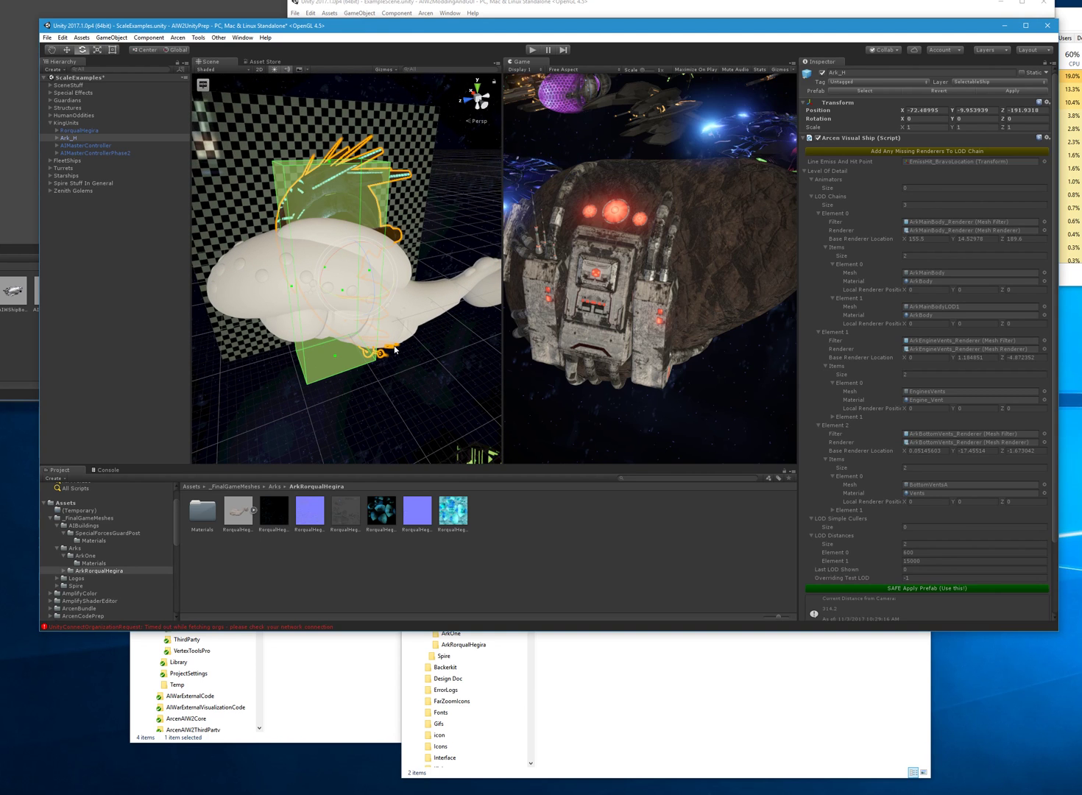
pyautogui.click(434, 355)
pyautogui.press('w')
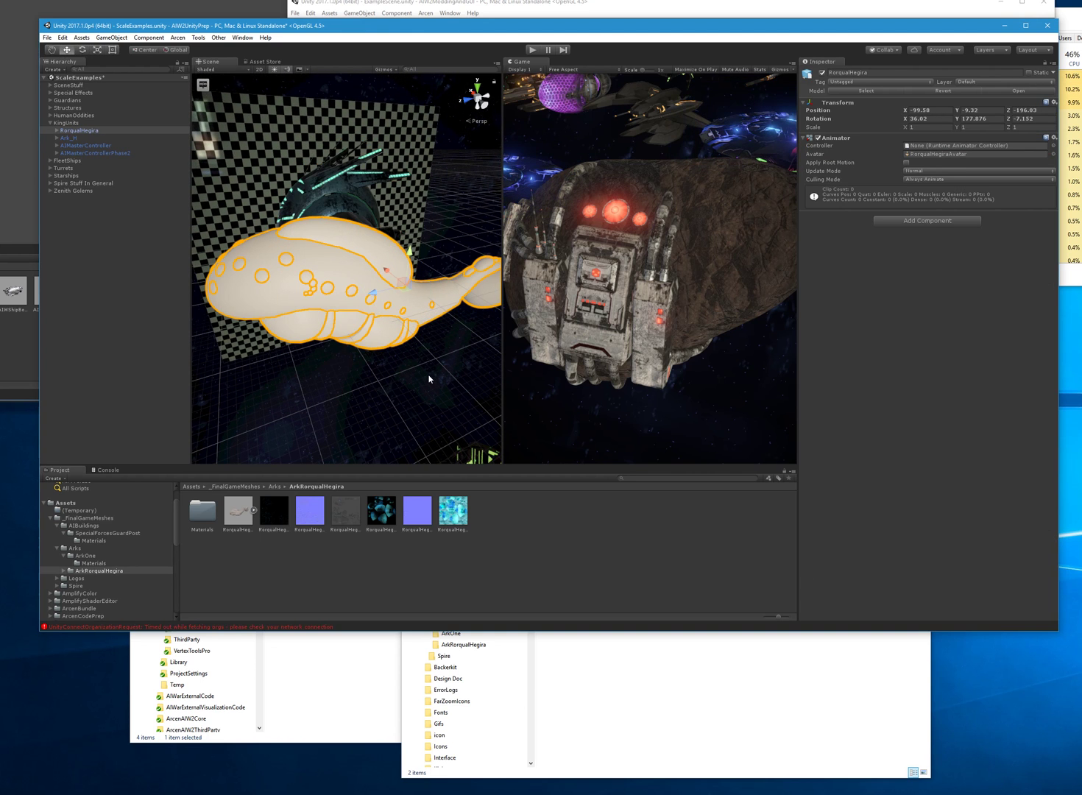
pyautogui.click(428, 379)
pyautogui.keyDown('alt'); pyautogui.moveTo(418, 382); pyautogui.dragTo(340, 382); pyautogui.keyUp('alt')
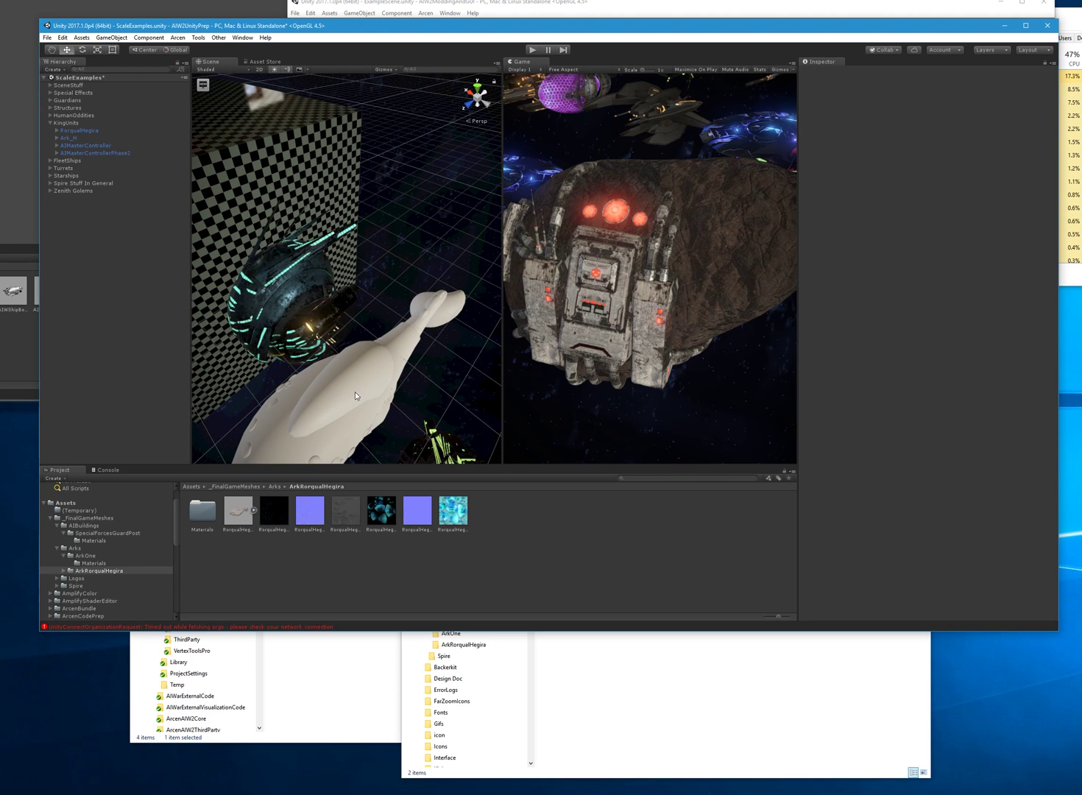
pyautogui.keyDown('alt'); pyautogui.moveTo(432, 355); pyautogui.dragTo(401, 371); pyautogui.keyUp('alt')
pyautogui.scroll(5, 364, 304)
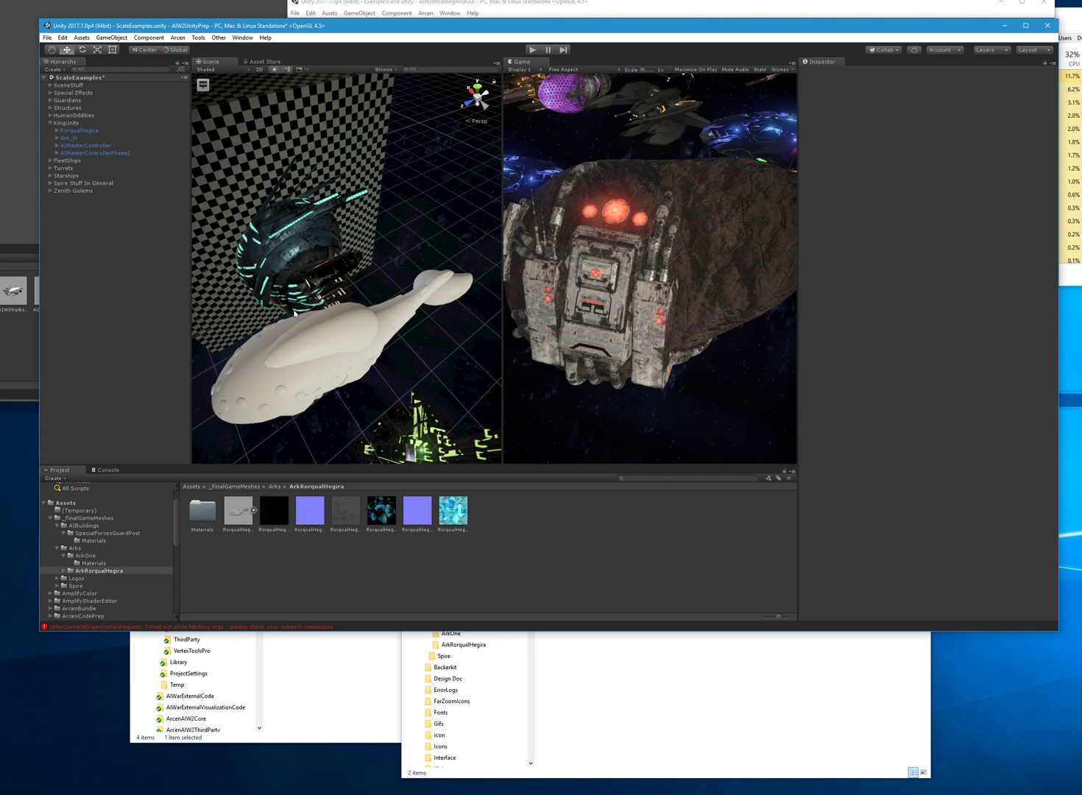
pyautogui.moveTo(362, 297); pyautogui.dragTo(383, 275, button='right')
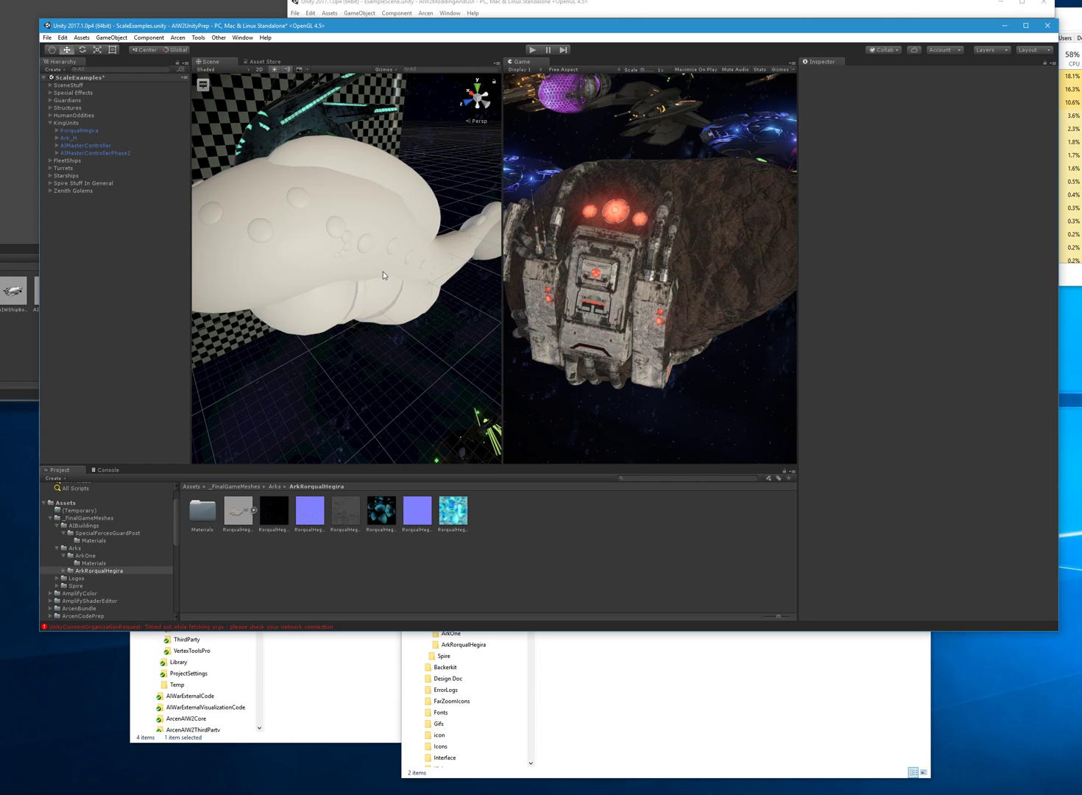
# Move the six RorqualHegira textures into the ArkRorqualHegira Materials folder and open that folder.
pyautogui.click(281, 517)
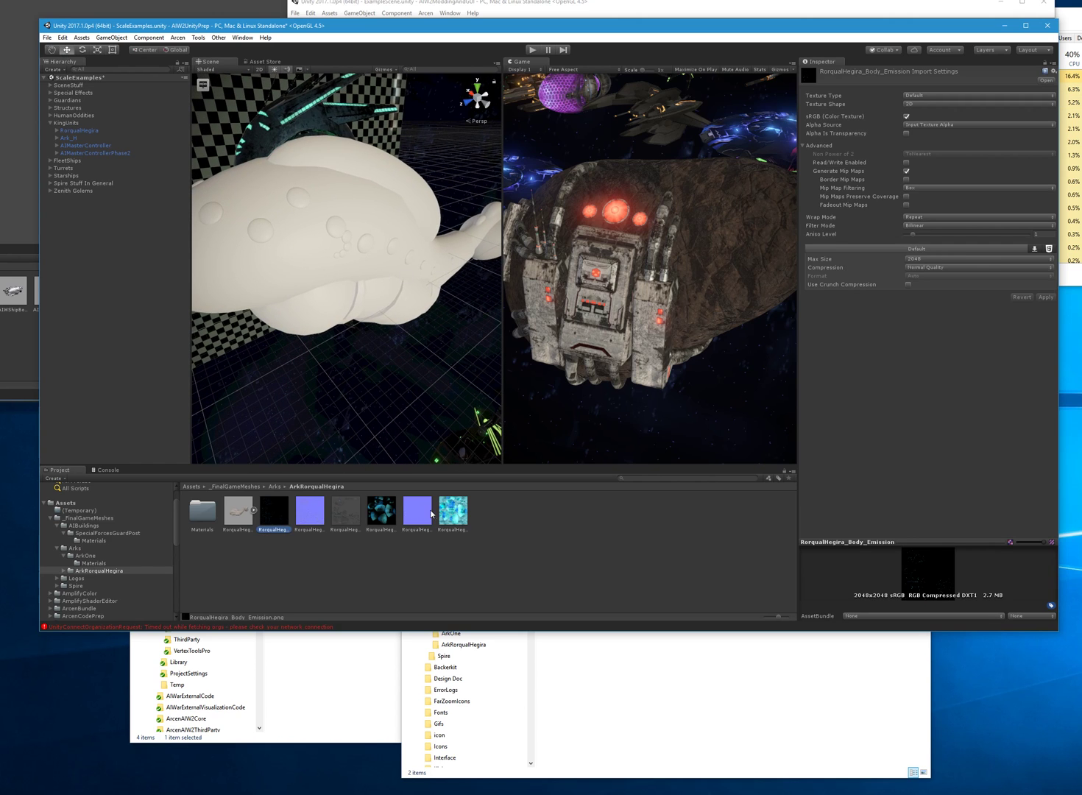
pyautogui.keyDown('shift'); pyautogui.click(443, 515); pyautogui.keyUp('shift')
pyautogui.moveTo(241, 517); pyautogui.dragTo(125, 576)
pyautogui.doubleClick(212, 515)
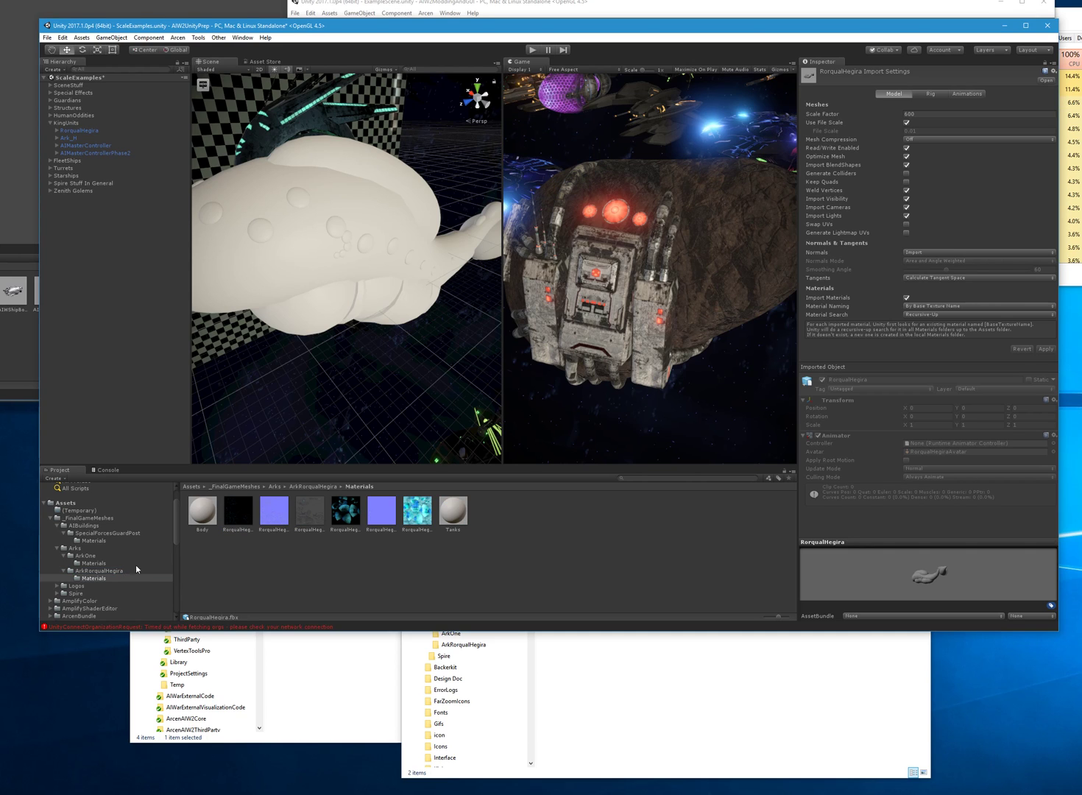
pyautogui.click(367, 564)
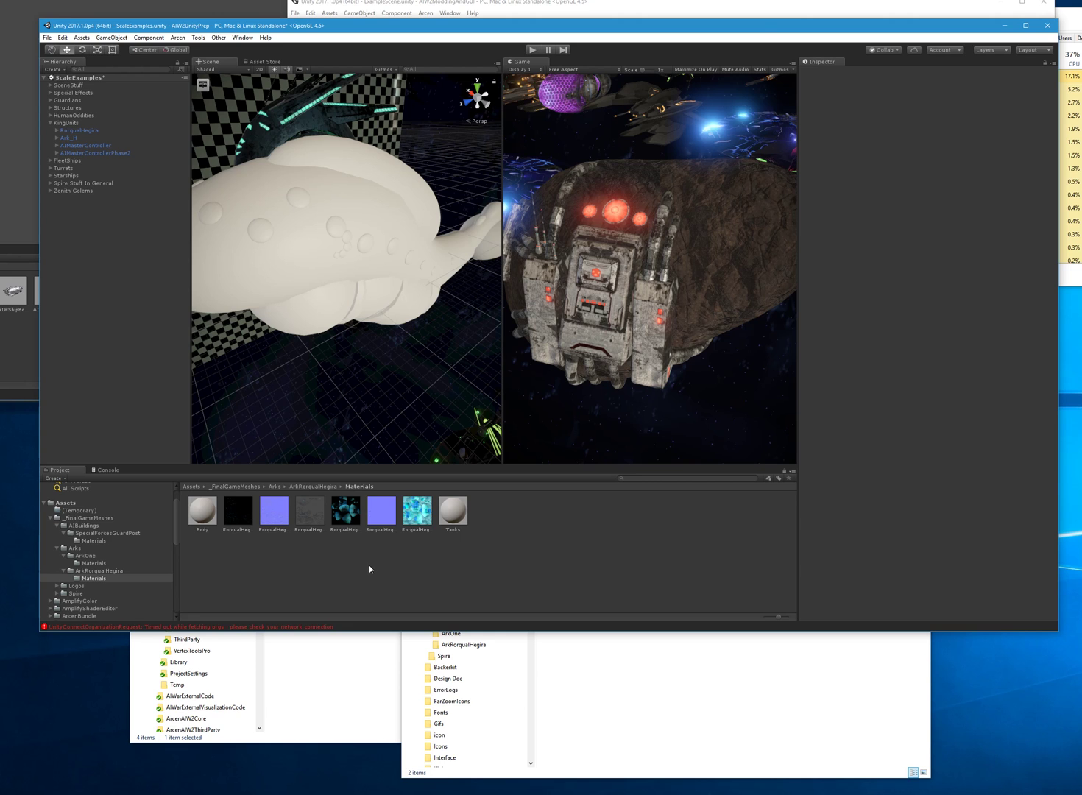
# Assign RorqualHegira_Body_Texture as the Body material's Albedo and the body normal texture as its Normal Map, marked as a normal map.
pyautogui.click(201, 525)
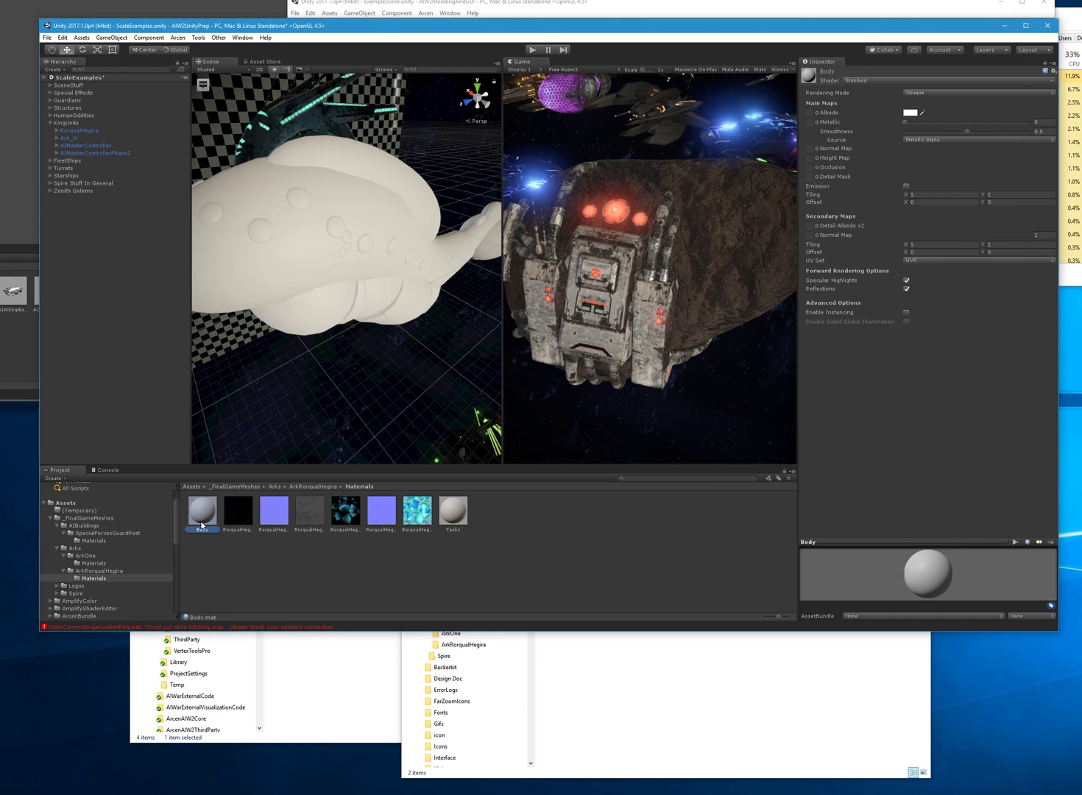
pyautogui.moveTo(452, 377); pyautogui.dragTo(399, 375, button='right')
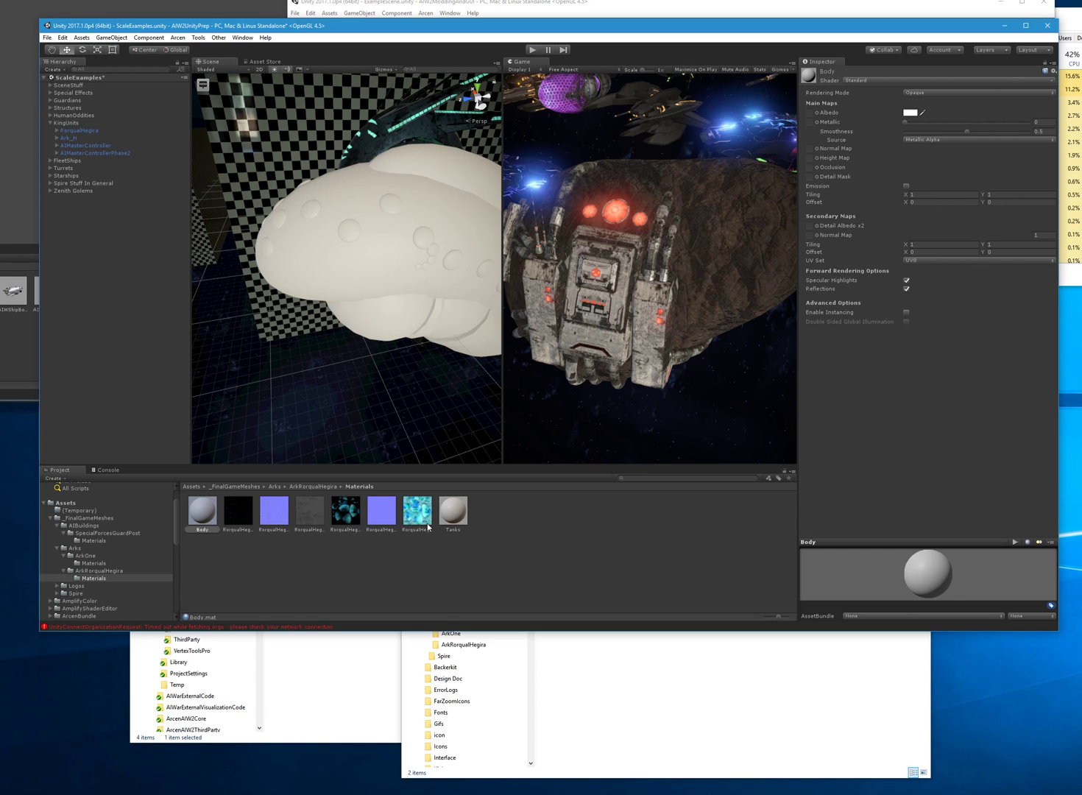
pyautogui.click(249, 517)
pyautogui.click(270, 520)
pyautogui.click(319, 512)
pyautogui.click(202, 517)
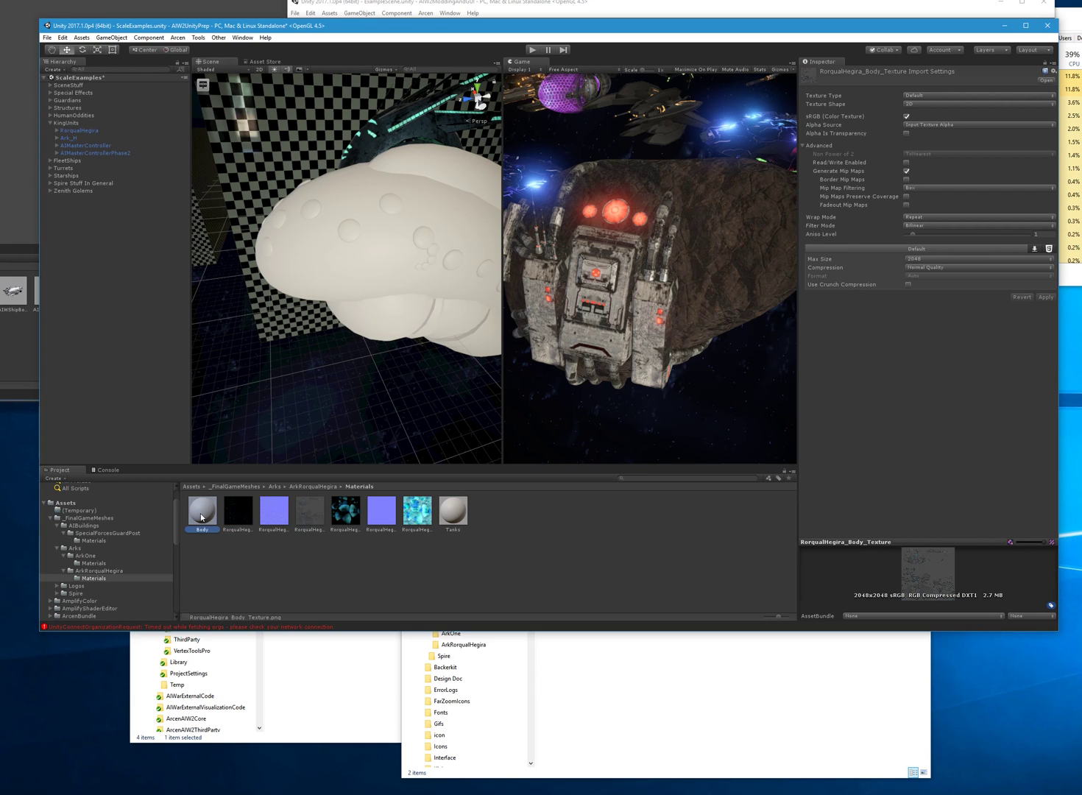
pyautogui.moveTo(310, 512); pyautogui.dragTo(812, 116)
pyautogui.moveTo(279, 520)
pyautogui.mouseDown()
pyautogui.moveTo(790, 216)
pyautogui.moveTo(809, 149)
pyautogui.mouseUp()
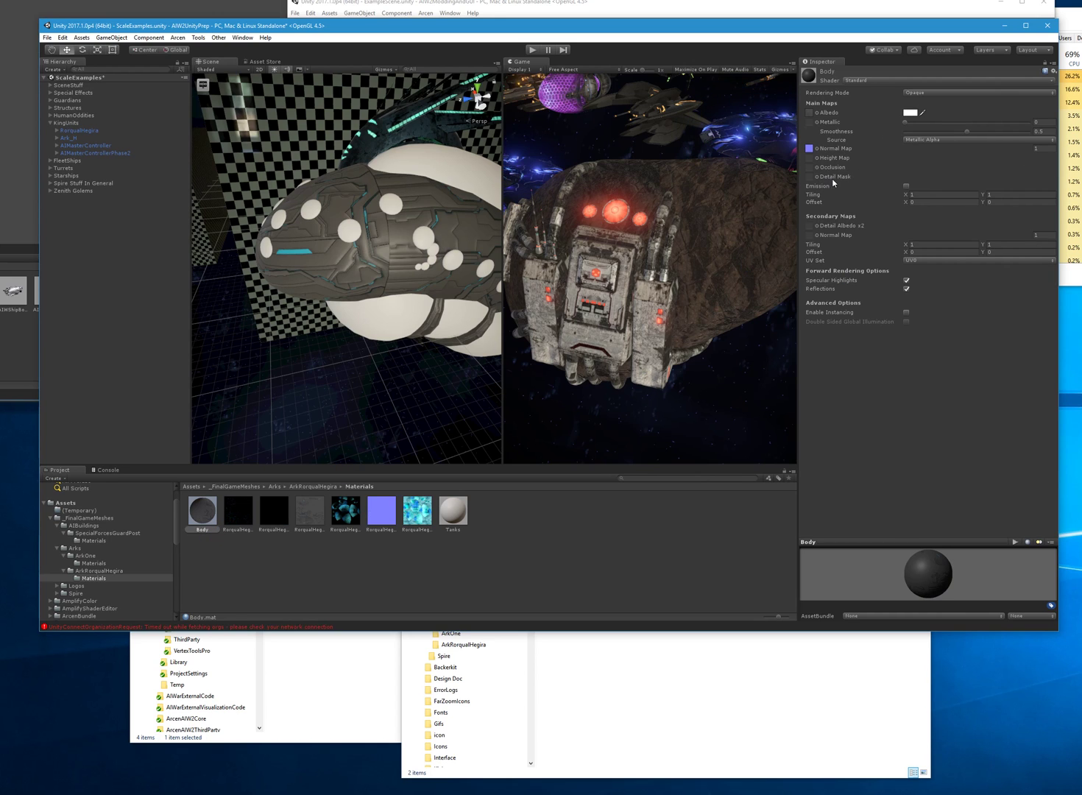
# Enable Emission on the Body material, using the RorqualHegira_Body_Emission texture with a brightness of about 1.322.
pyautogui.click(906, 186)
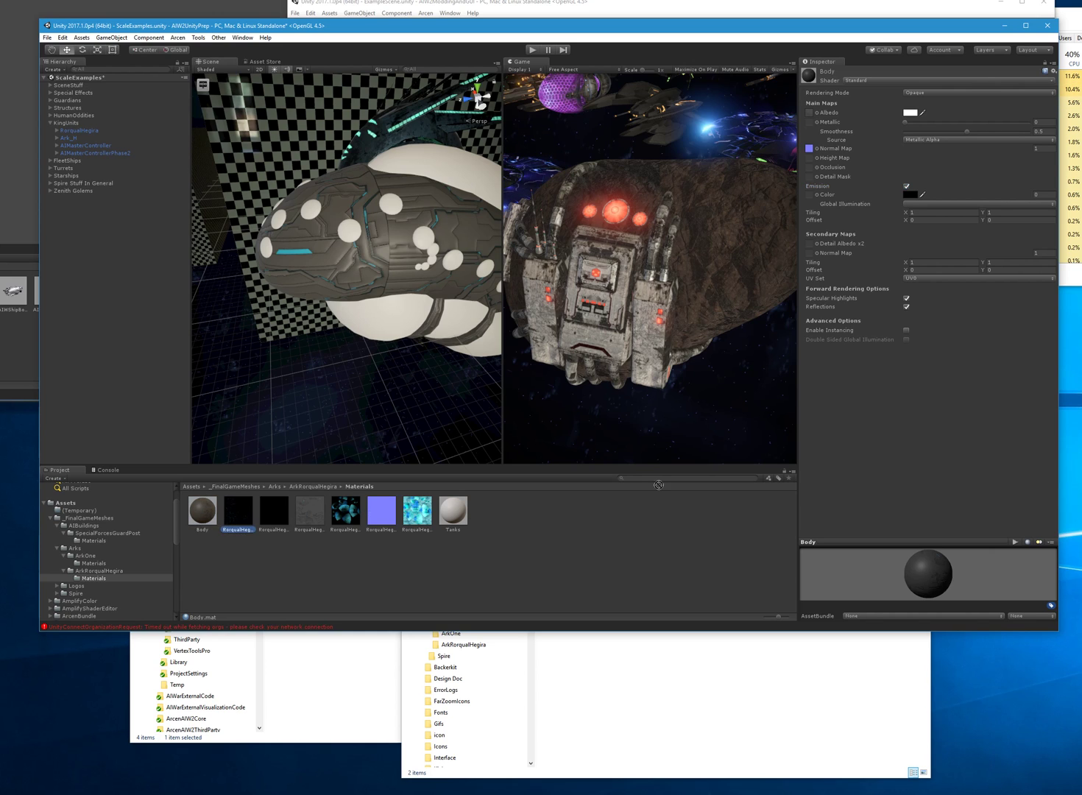
pyautogui.moveTo(809, 199); pyautogui.dragTo(809, 195)
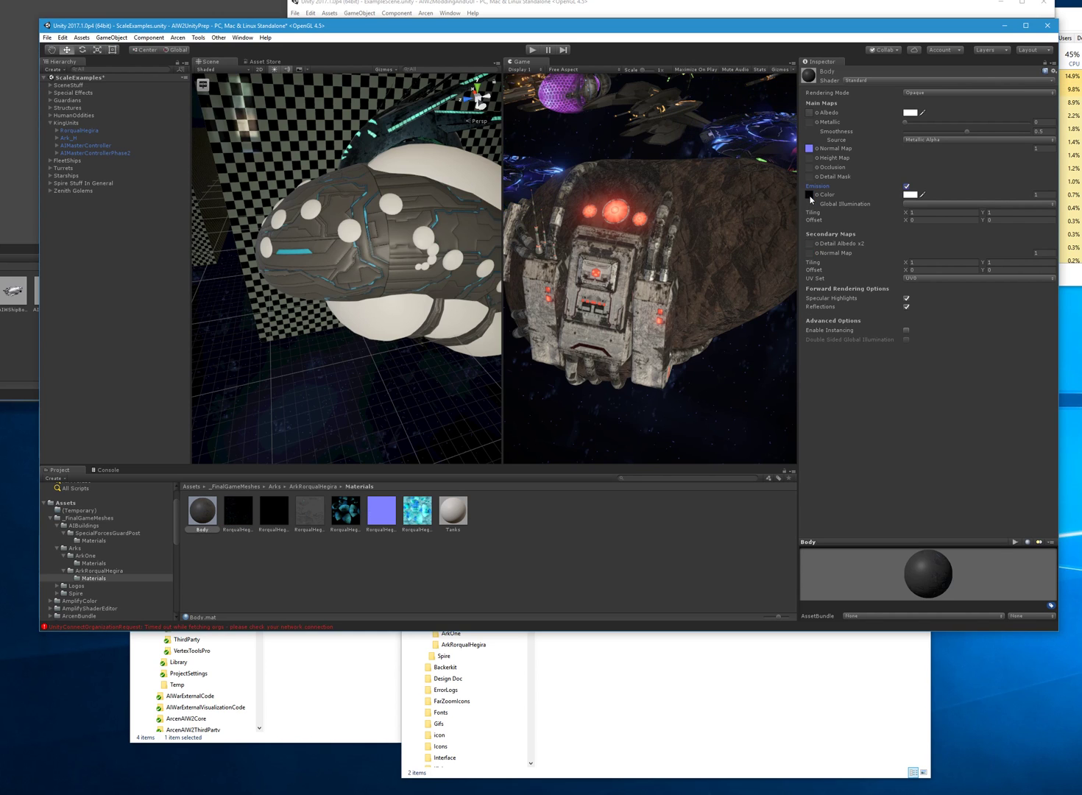
pyautogui.moveTo(1028, 196); pyautogui.dragTo(1049, 196)
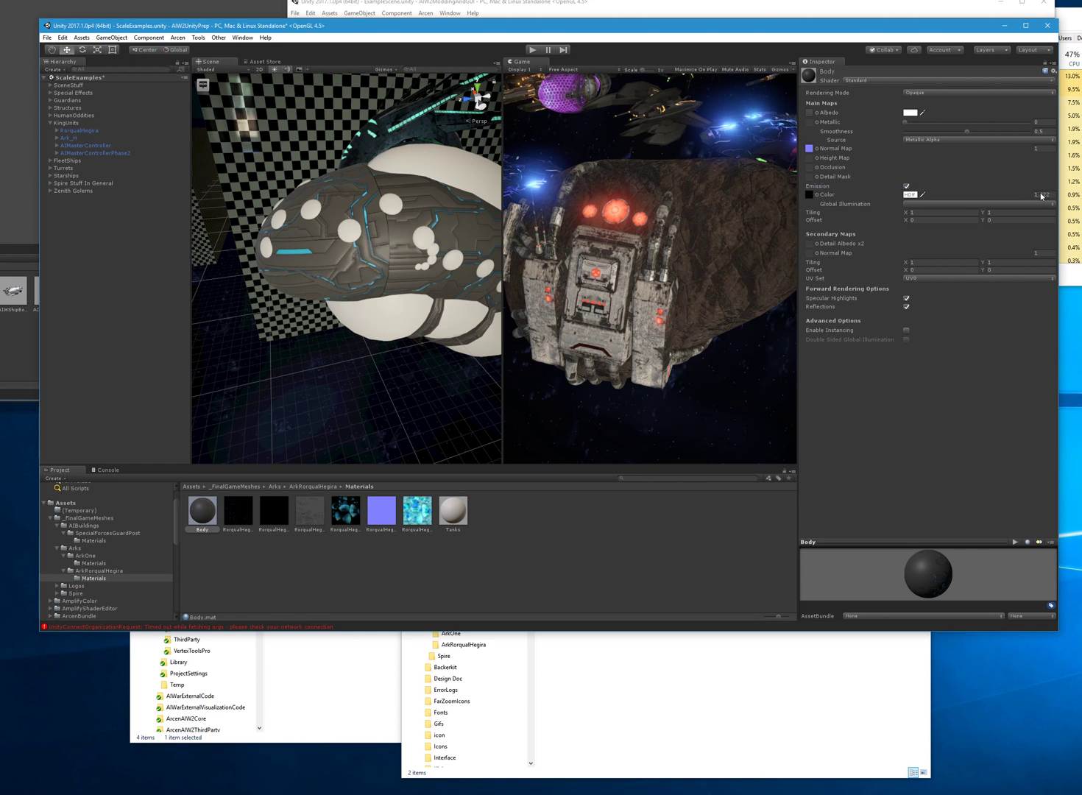
# Make the Game view follow the Scene view camera and frame the textured RorqualHegira in it.
pyautogui.keyDown('alt'); pyautogui.moveTo(346, 317); pyautogui.dragTo(201, 199); pyautogui.keyUp('alt')
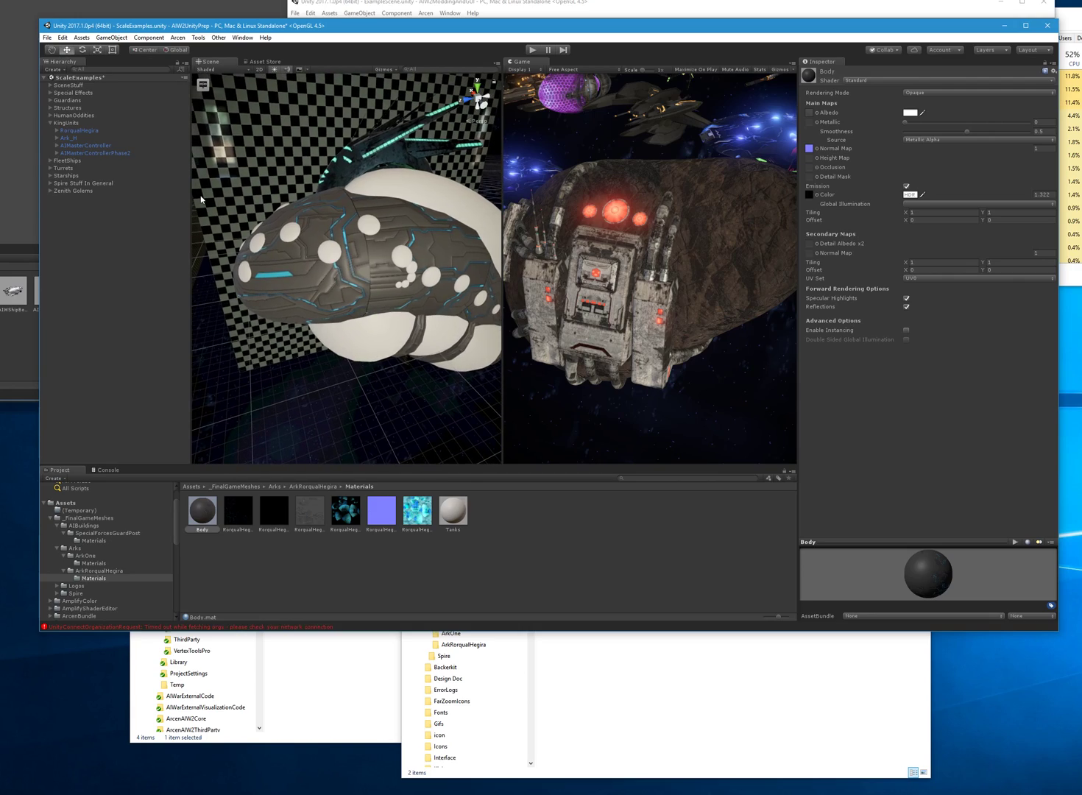
pyautogui.click(198, 91)
pyautogui.keyDown('alt'); pyautogui.moveTo(361, 292); pyautogui.dragTo(410, 303); pyautogui.keyUp('alt')
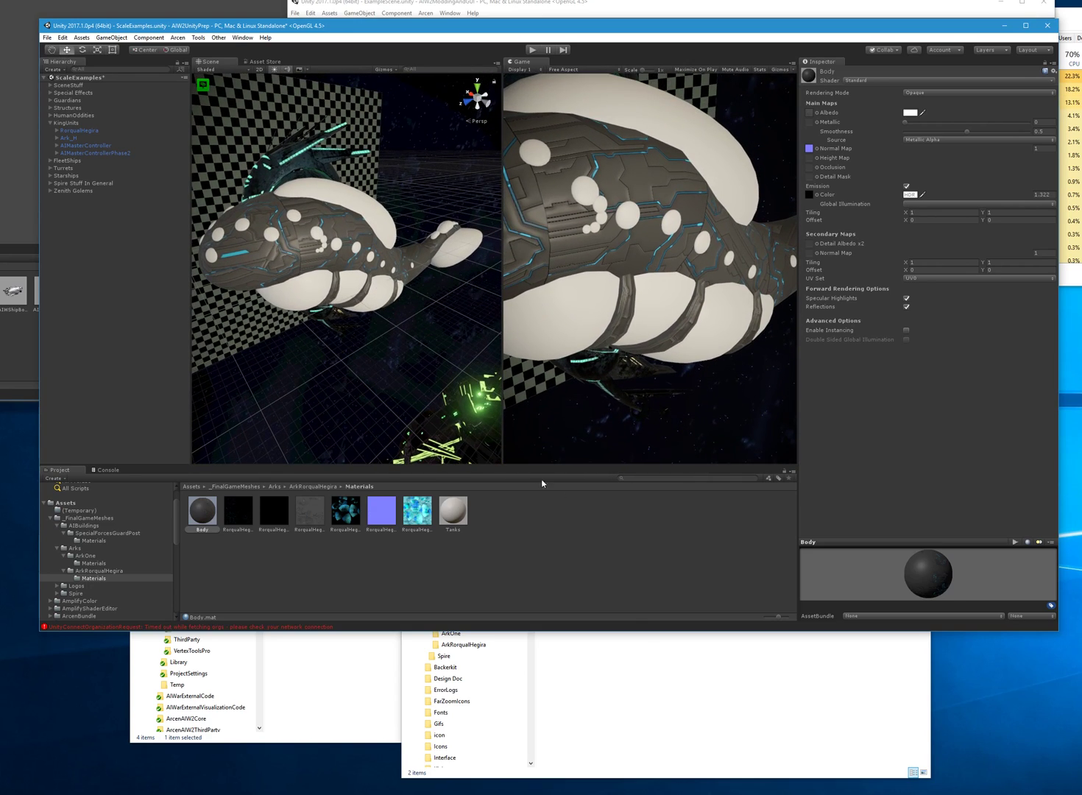
# Assign the turquoise tank texture as the Tanks material's Albedo and the tank normal texture as its Normal Map, marked as a normal map.
pyautogui.click(458, 519)
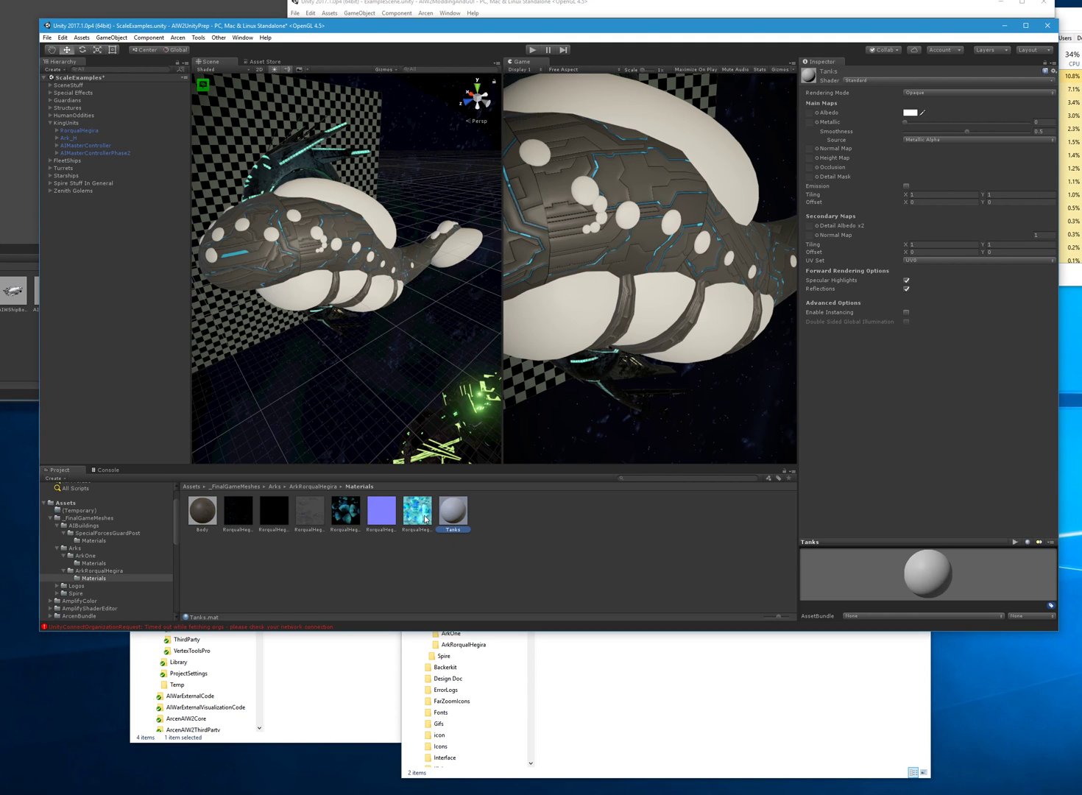
pyautogui.moveTo(428, 518); pyautogui.dragTo(810, 115)
pyautogui.moveTo(381, 524); pyautogui.dragTo(858, 277)
pyautogui.moveTo(814, 201); pyautogui.dragTo(810, 189)
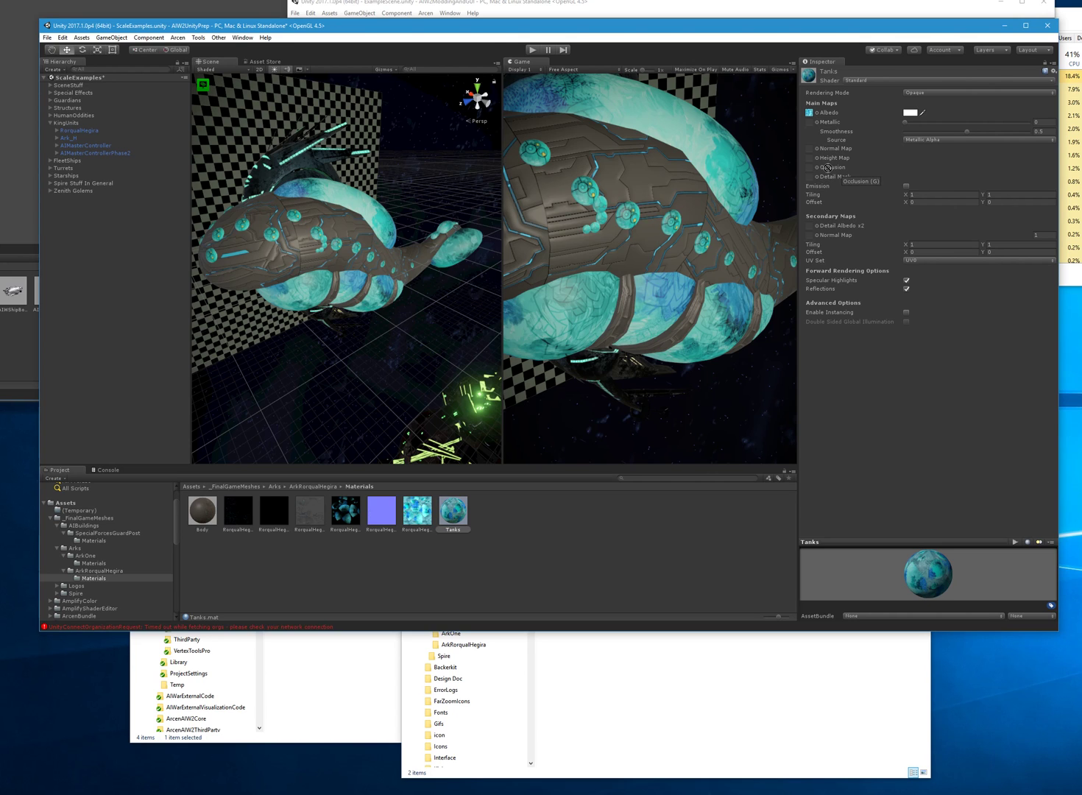
pyautogui.moveTo(821, 163); pyautogui.dragTo(810, 147)
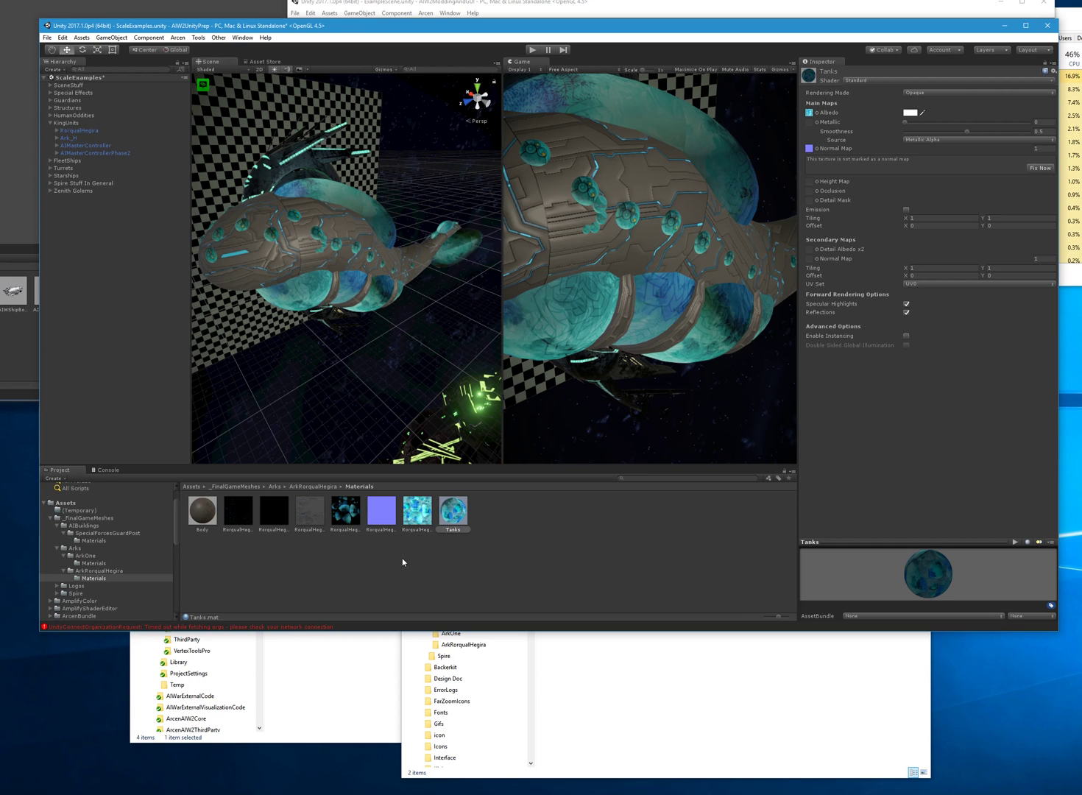
pyautogui.hotkey('ctrl', 'z')
pyautogui.moveTo(383, 513)
pyautogui.mouseDown()
pyautogui.moveTo(631, 350)
pyautogui.moveTo(809, 150)
pyautogui.mouseUp()
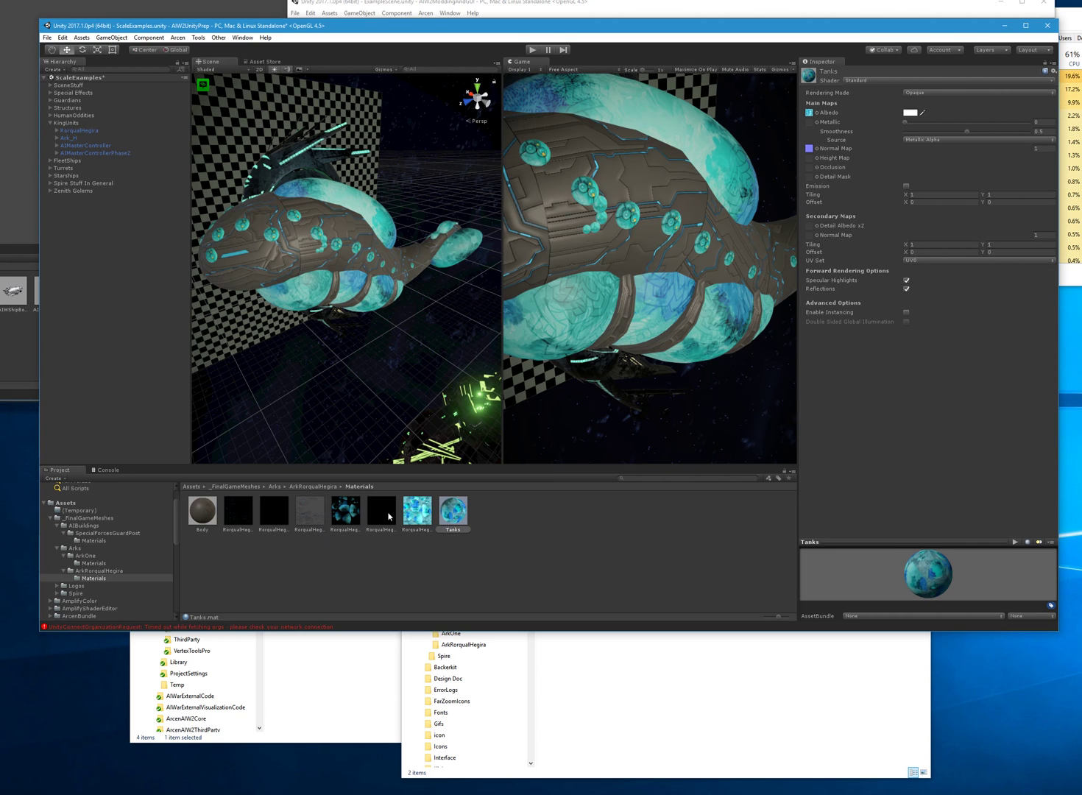
# Enable Emission on the Tanks material, using the blue-spotted black tank emission texture as its emission map.
pyautogui.click(308, 511)
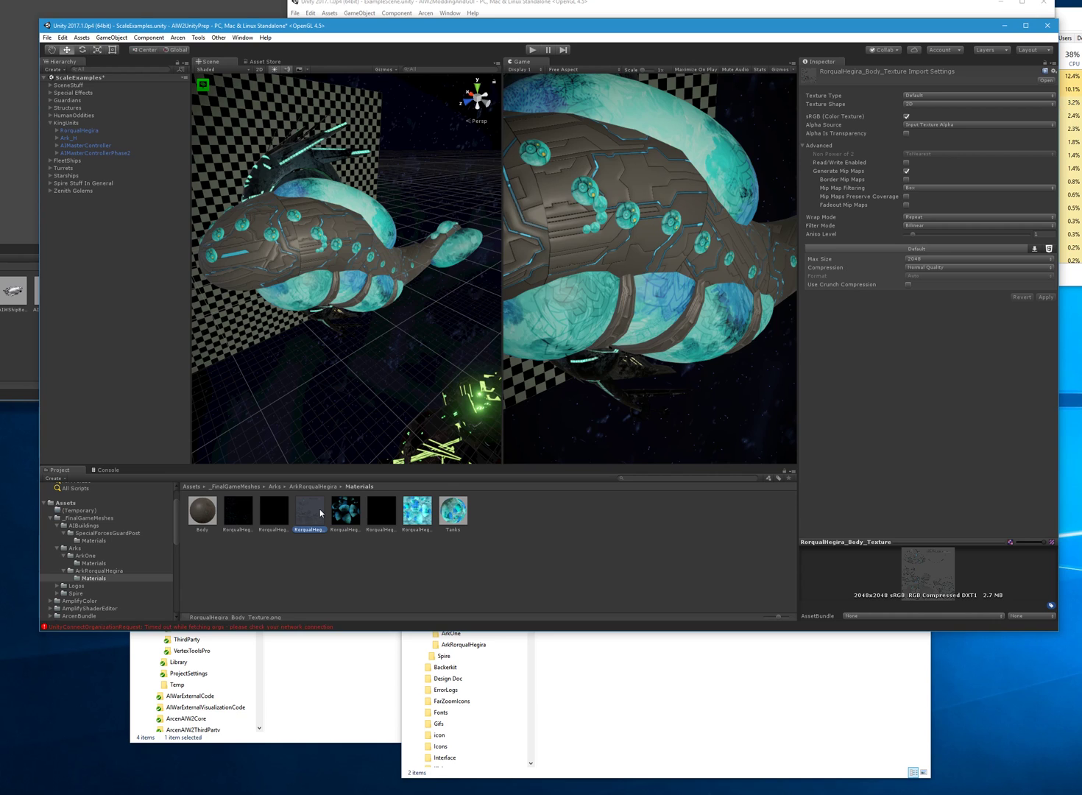
pyautogui.click(392, 513)
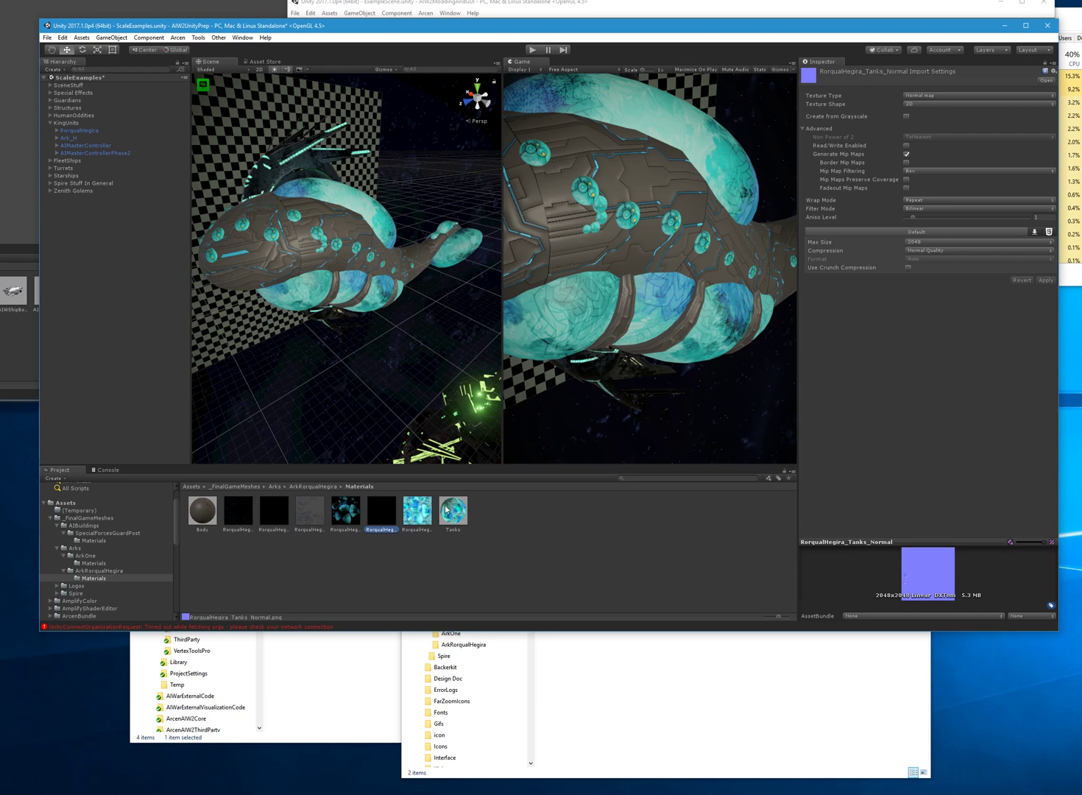
pyautogui.click(338, 517)
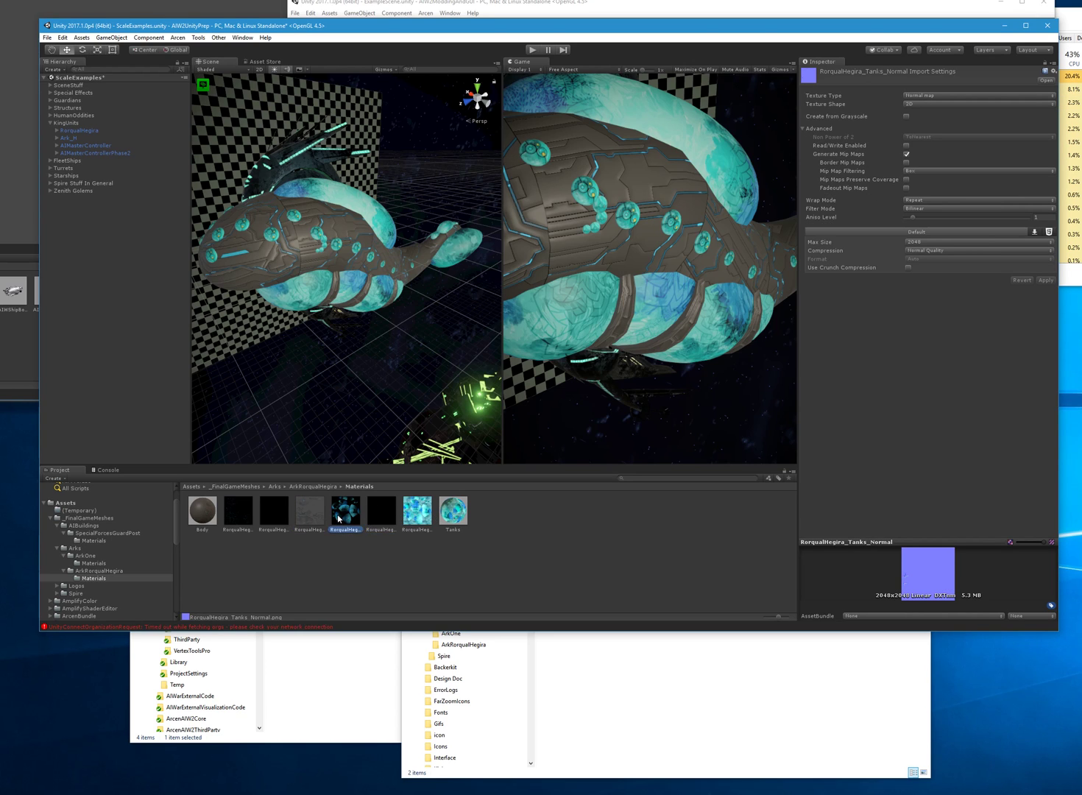
pyautogui.click(441, 519)
pyautogui.click(898, 246)
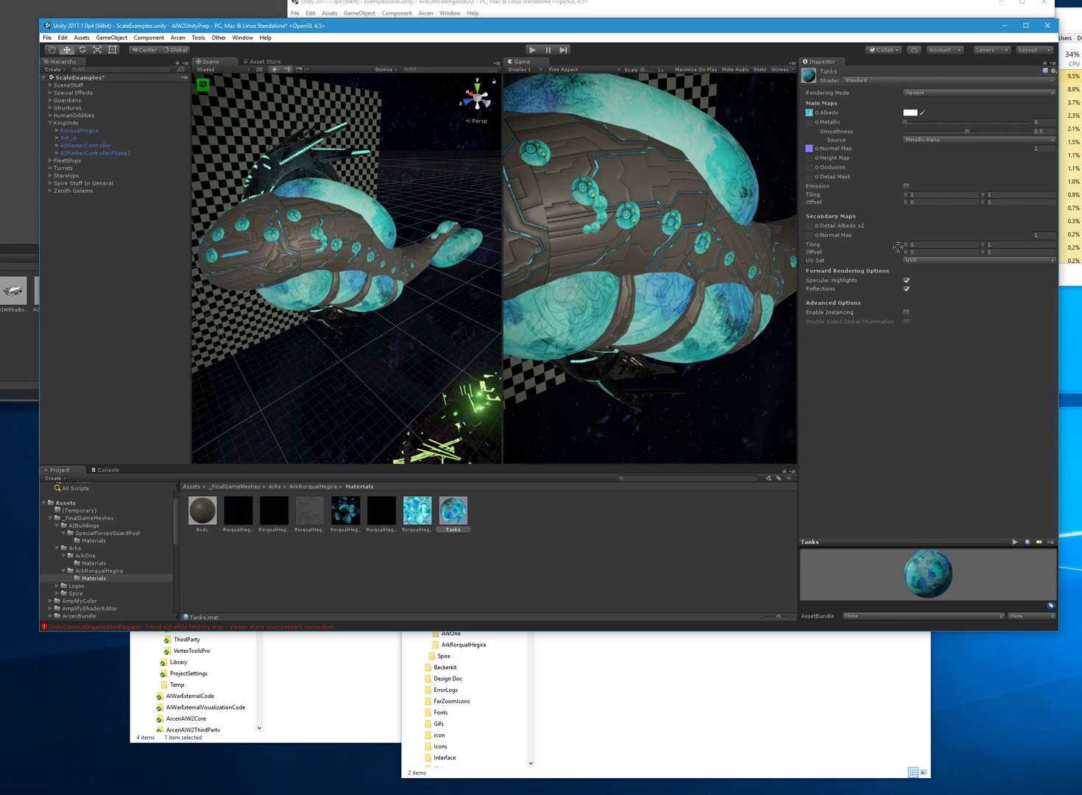
pyautogui.click(896, 186)
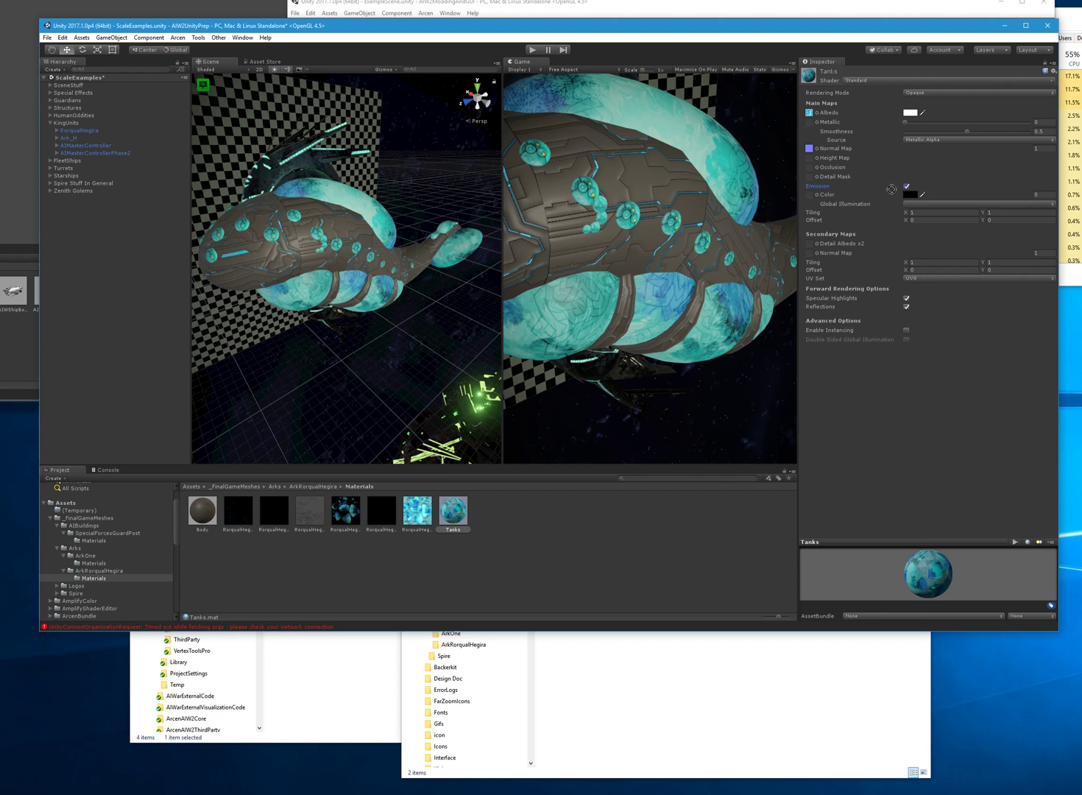
pyautogui.moveTo(815, 197); pyautogui.dragTo(813, 198)
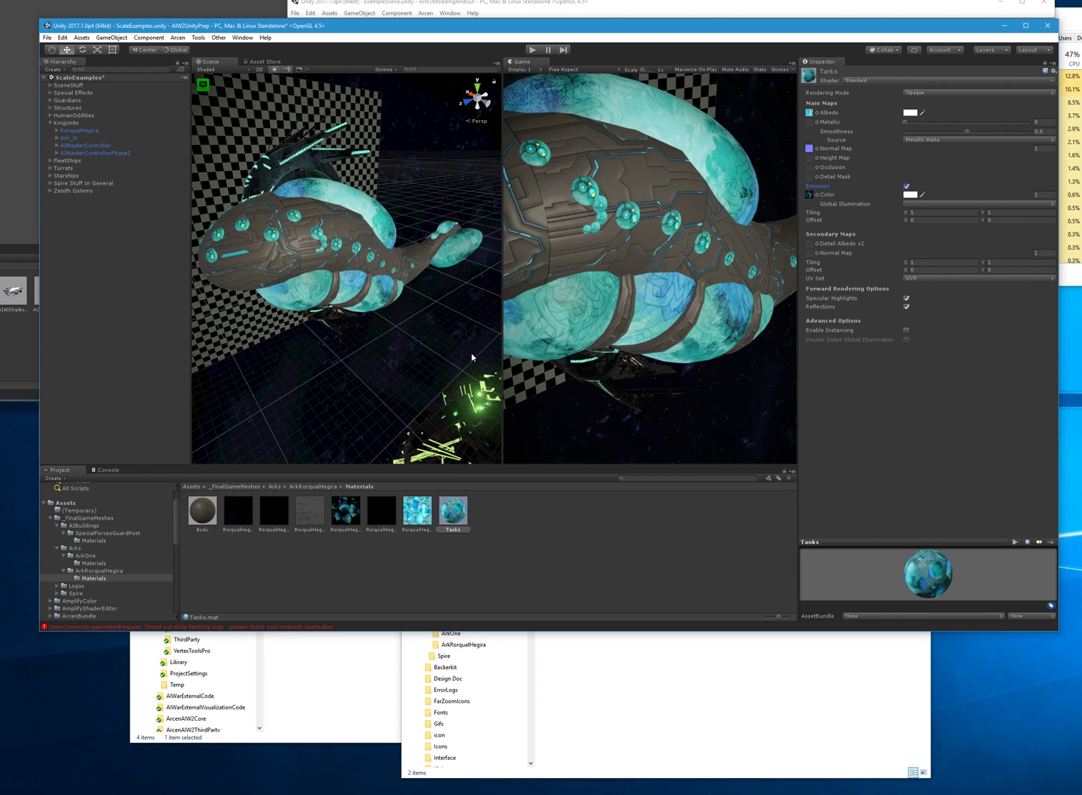
# Raise the Tanks material's emission brightness to about 2.593 so the tanks and portholes glow.
pyautogui.keyDown('alt'); pyautogui.moveTo(375, 350); pyautogui.dragTo(298, 341); pyautogui.keyUp('alt')
pyautogui.moveTo(299, 341); pyautogui.dragTo(214, 339, button='right')
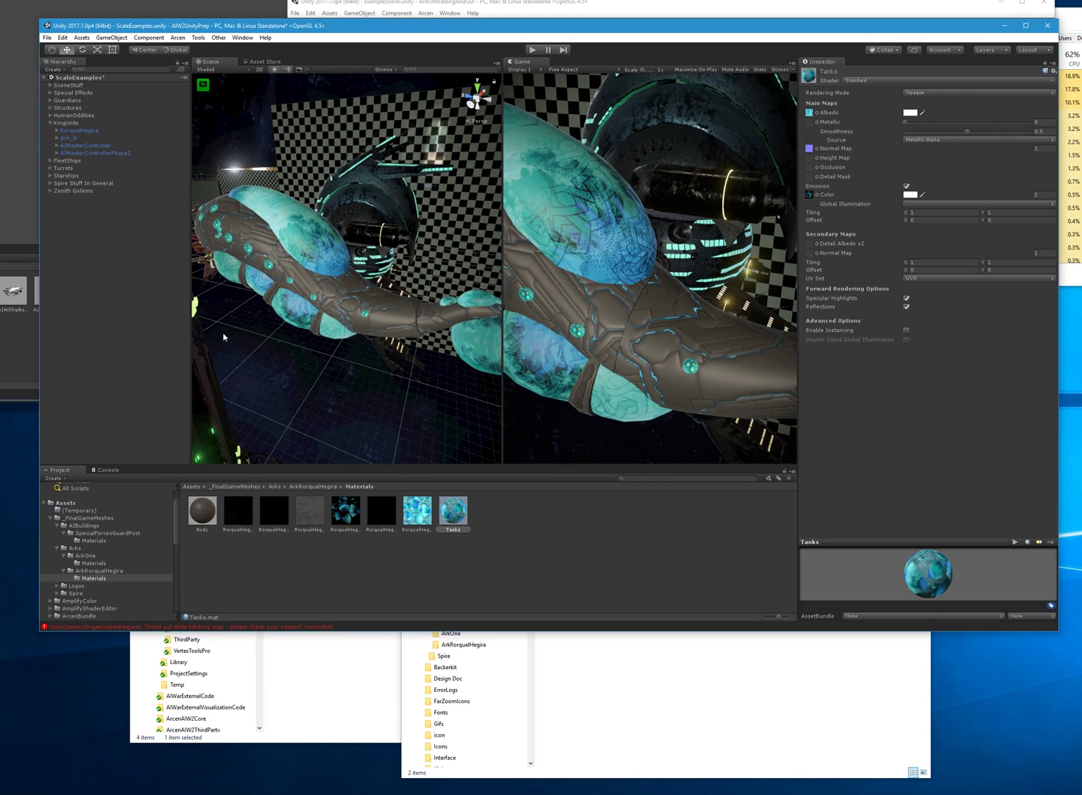
pyautogui.moveTo(1033, 195)
pyautogui.mouseDown()
pyautogui.moveTo(1052, 195)
pyautogui.moveTo(1043, 195)
pyautogui.mouseUp()
pyautogui.keyDown('alt'); pyautogui.moveTo(437, 349); pyautogui.dragTo(635, 368); pyautogui.keyUp('alt')
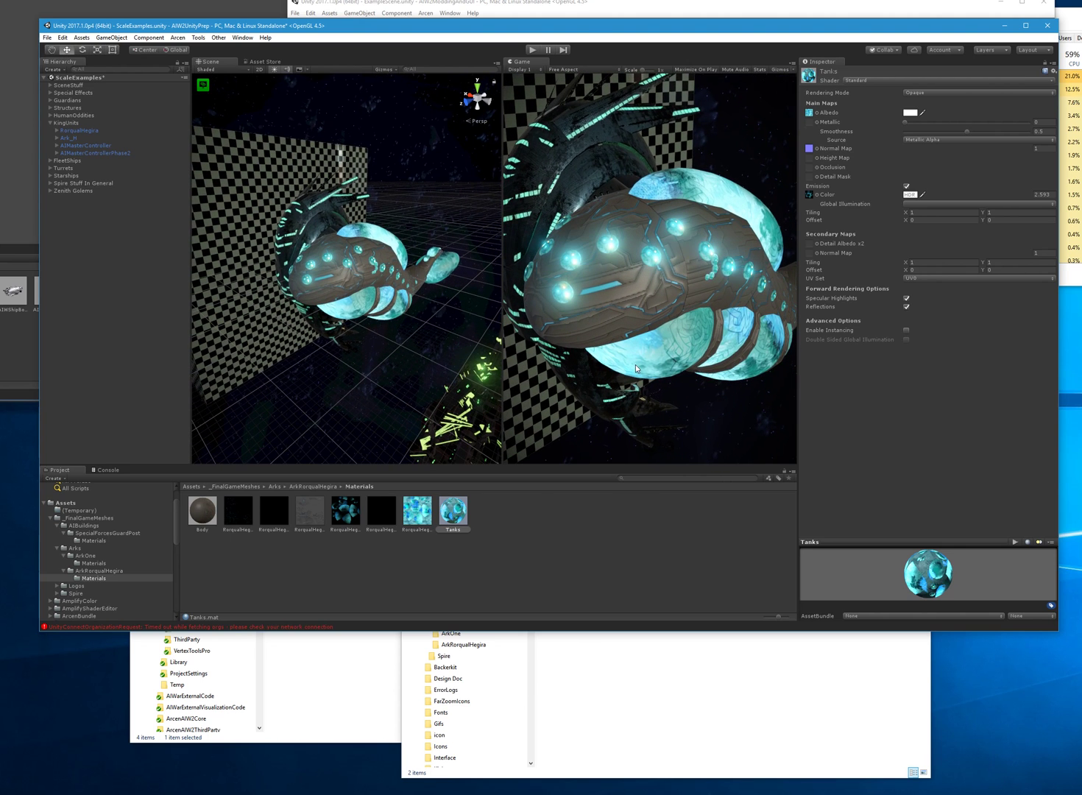
# Examine the glowing RorqualHegira from the tail and the side, and save the scene.
pyautogui.moveTo(392, 364); pyautogui.dragTo(189, 394, button='right')
pyautogui.press('w')
pyautogui.press('s')
pyautogui.press('w')
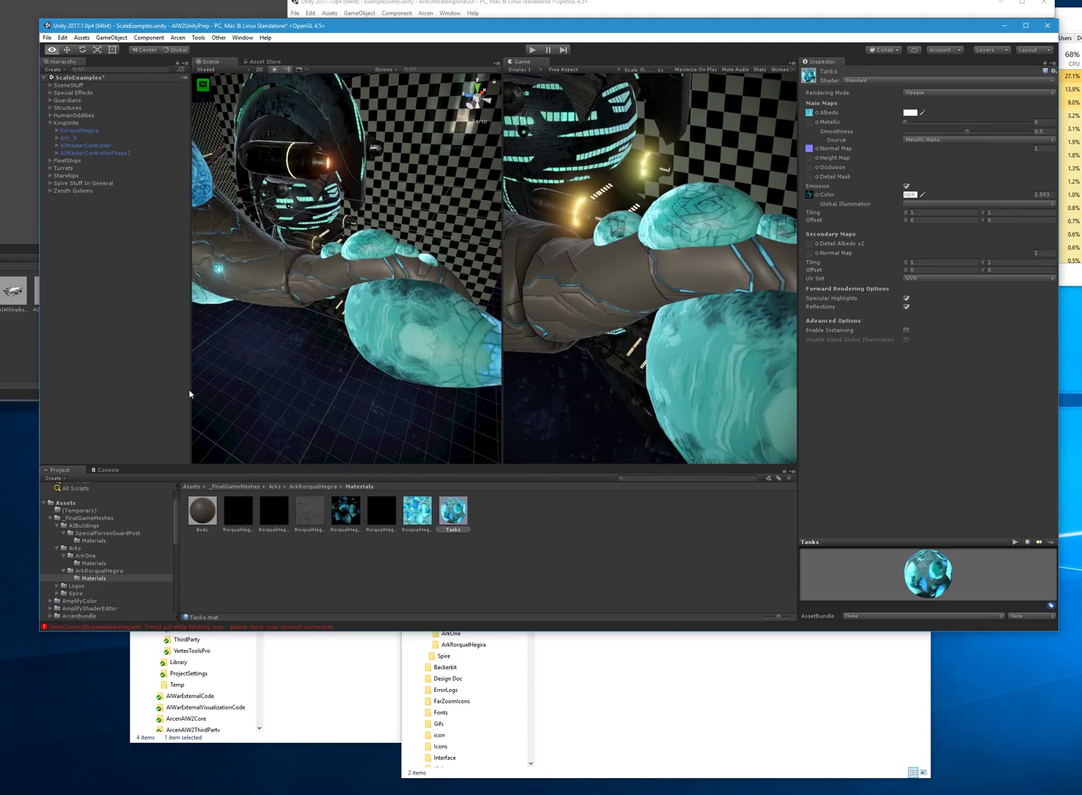
pyautogui.moveTo(87, 355); pyautogui.dragTo(397, 393, button='right')
pyautogui.click(280, 553)
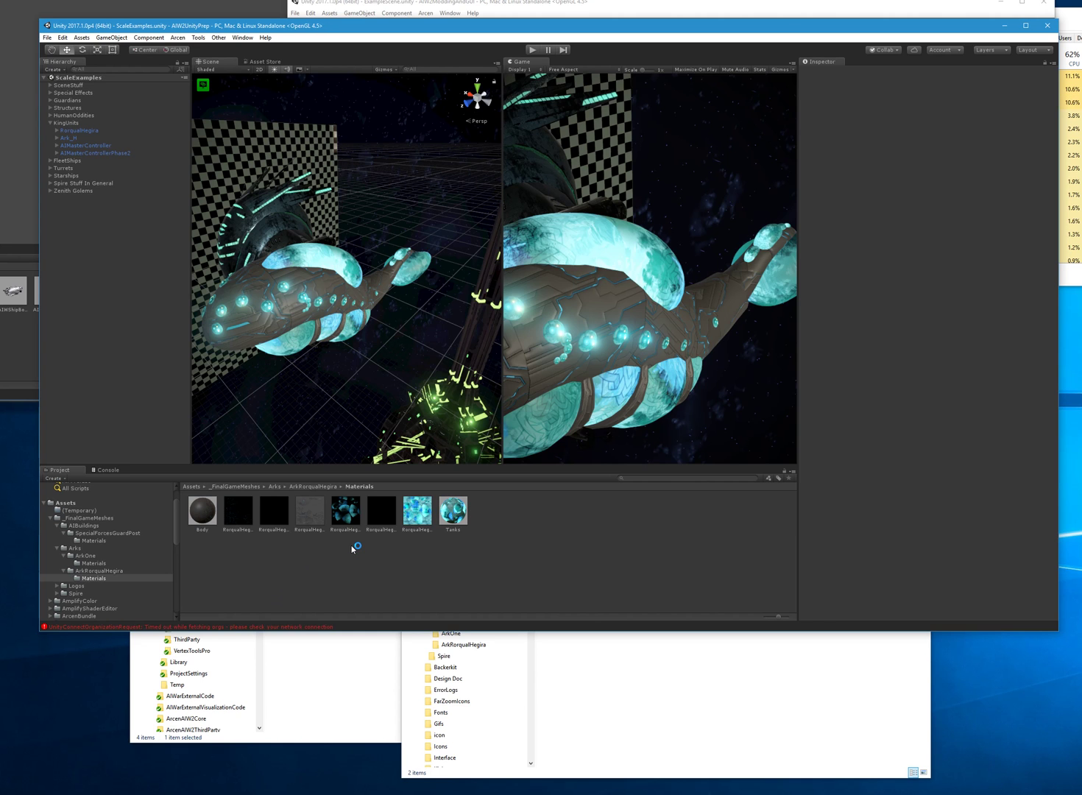
pyautogui.keyDown('alt'); pyautogui.moveTo(304, 362); pyautogui.dragTo(136, 478); pyautogui.keyUp('alt')
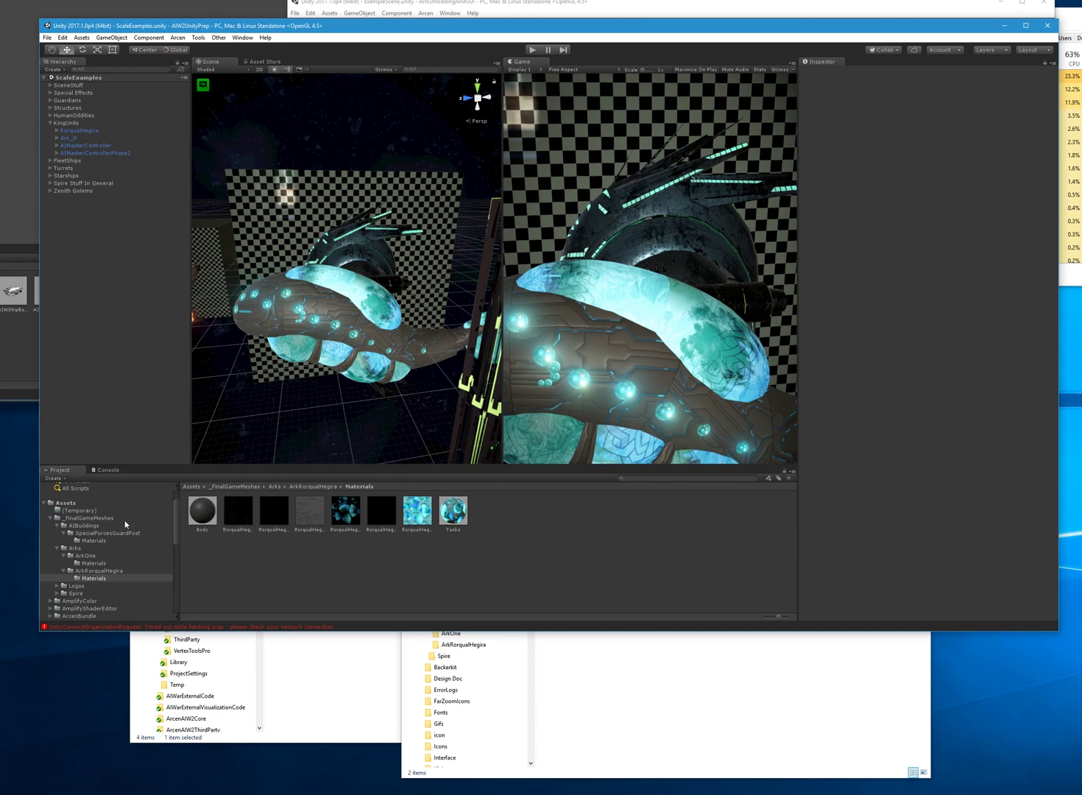
# Look through the separate sub-meshes inside the RorqualHegira model in the ArkRorqualHegira folder.
pyautogui.click(106, 570)
pyautogui.click(241, 515)
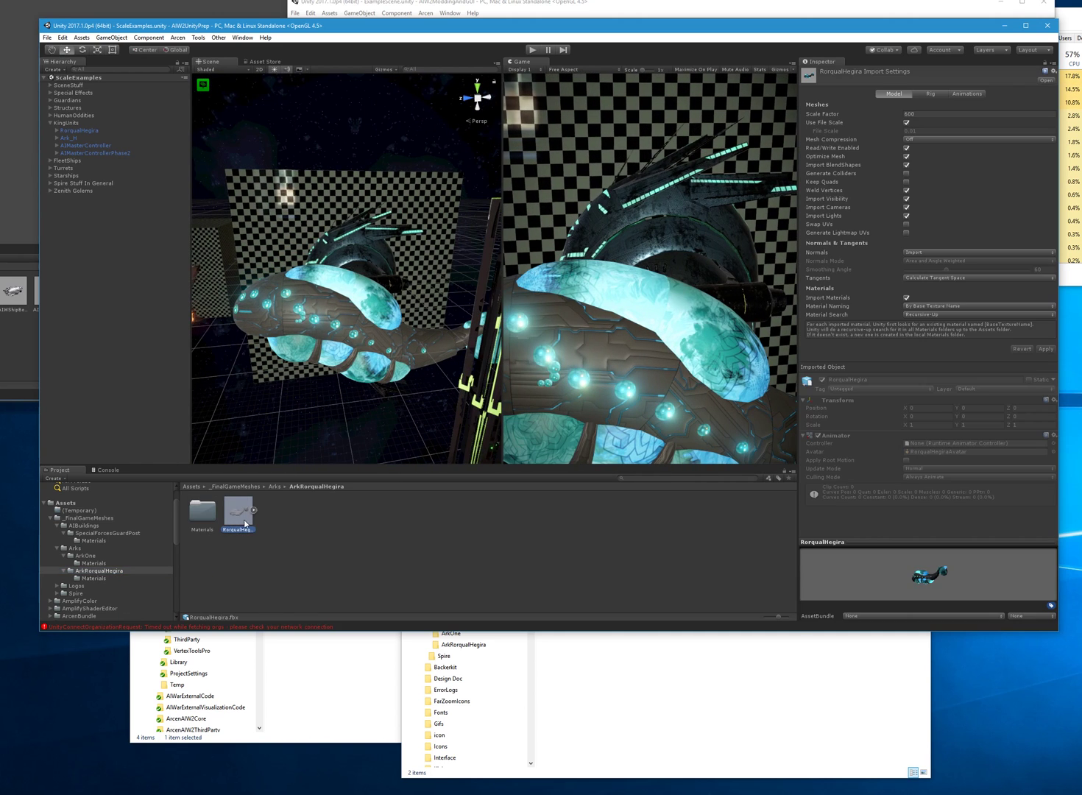
pyautogui.scroll(-2, 398, 552)
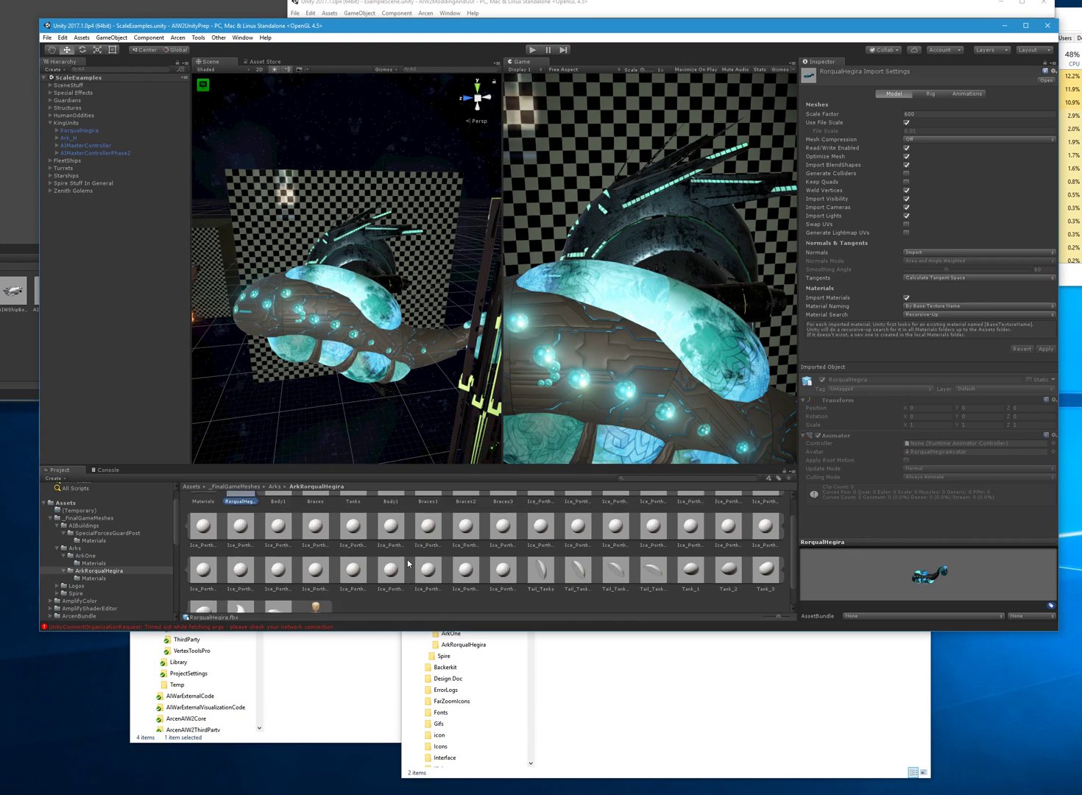
pyautogui.scroll(2, 405, 561)
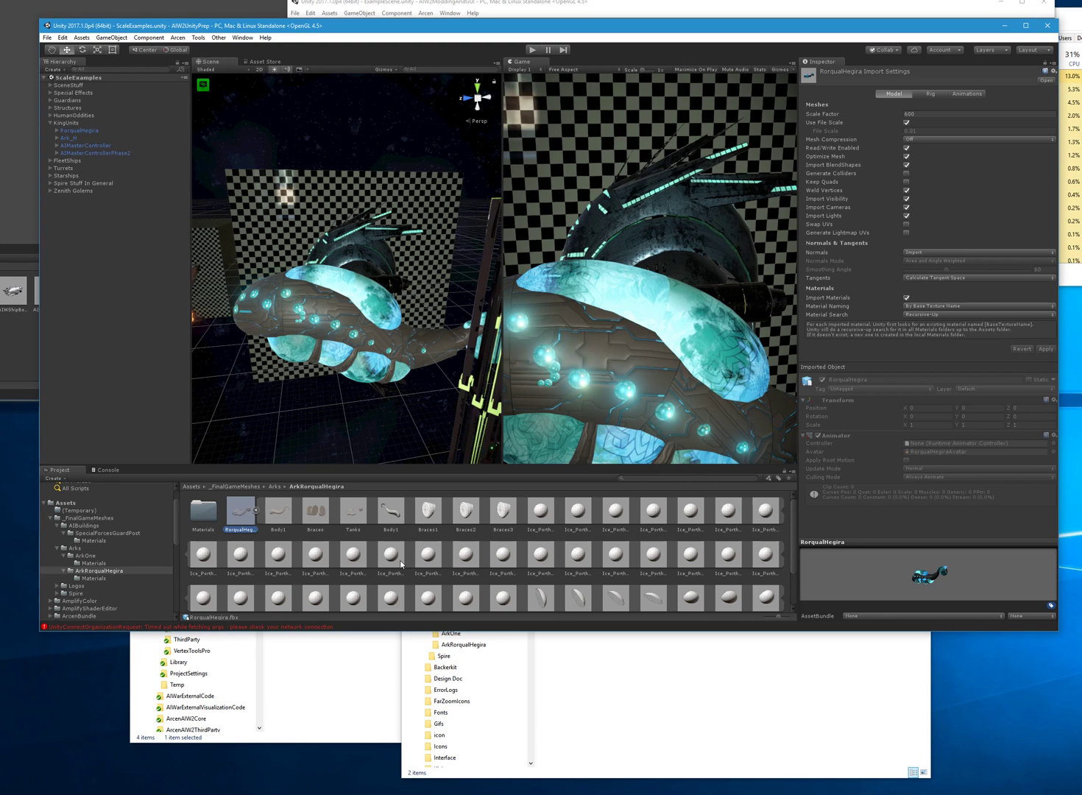
pyautogui.scroll(-2, 532, 560)
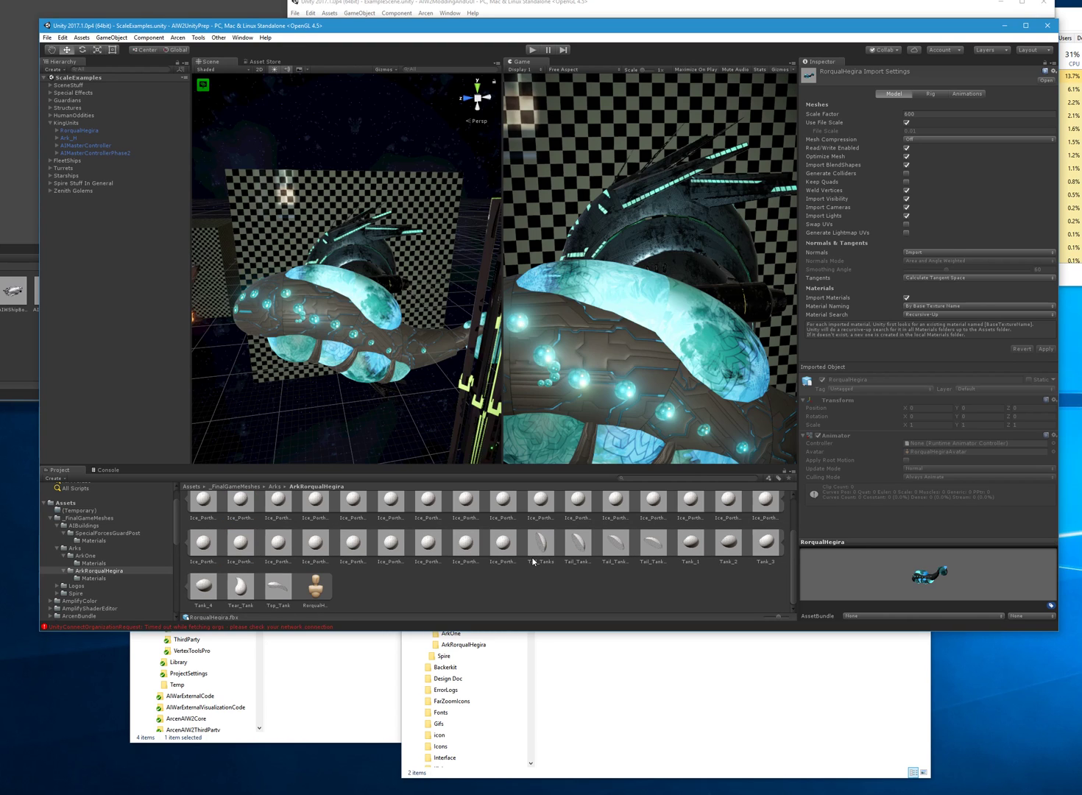
pyautogui.scroll(3, 532, 560)
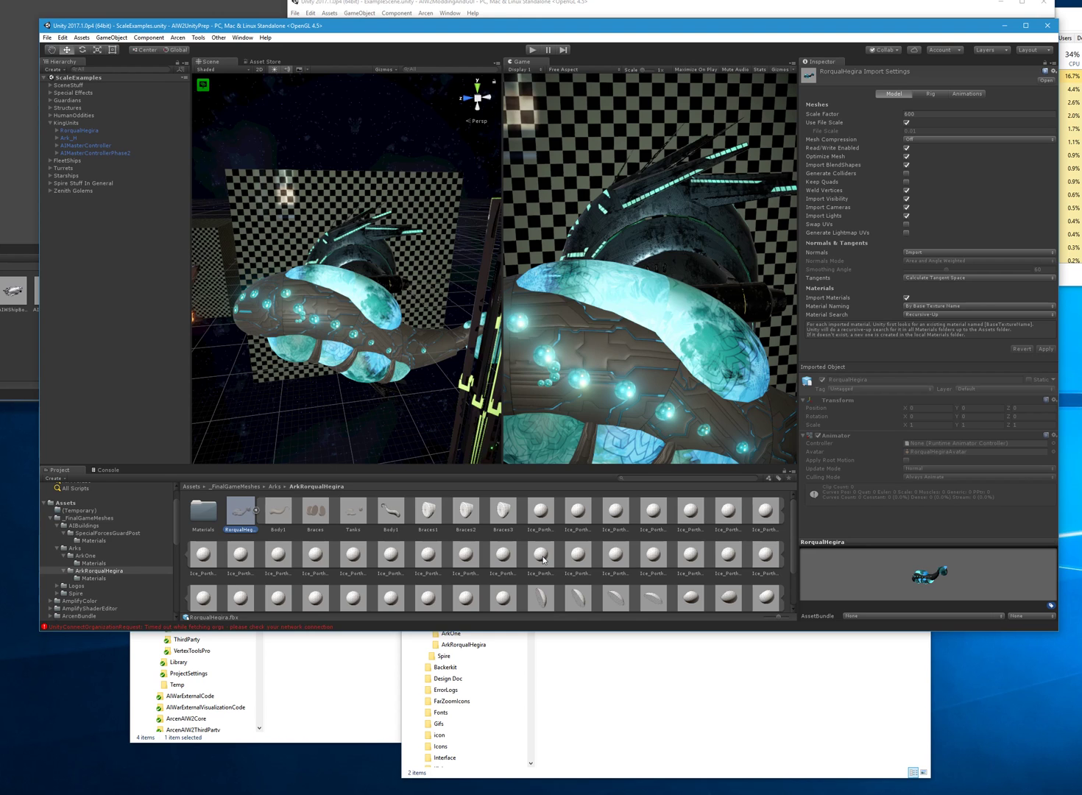
pyautogui.click(256, 510)
# Try to move the underside pieces Tank_3 and Tank_2 individually away from the hull, and undo the moves.
pyautogui.keyDown('alt'); pyautogui.moveTo(259, 365); pyautogui.dragTo(293, 372); pyautogui.keyUp('alt')
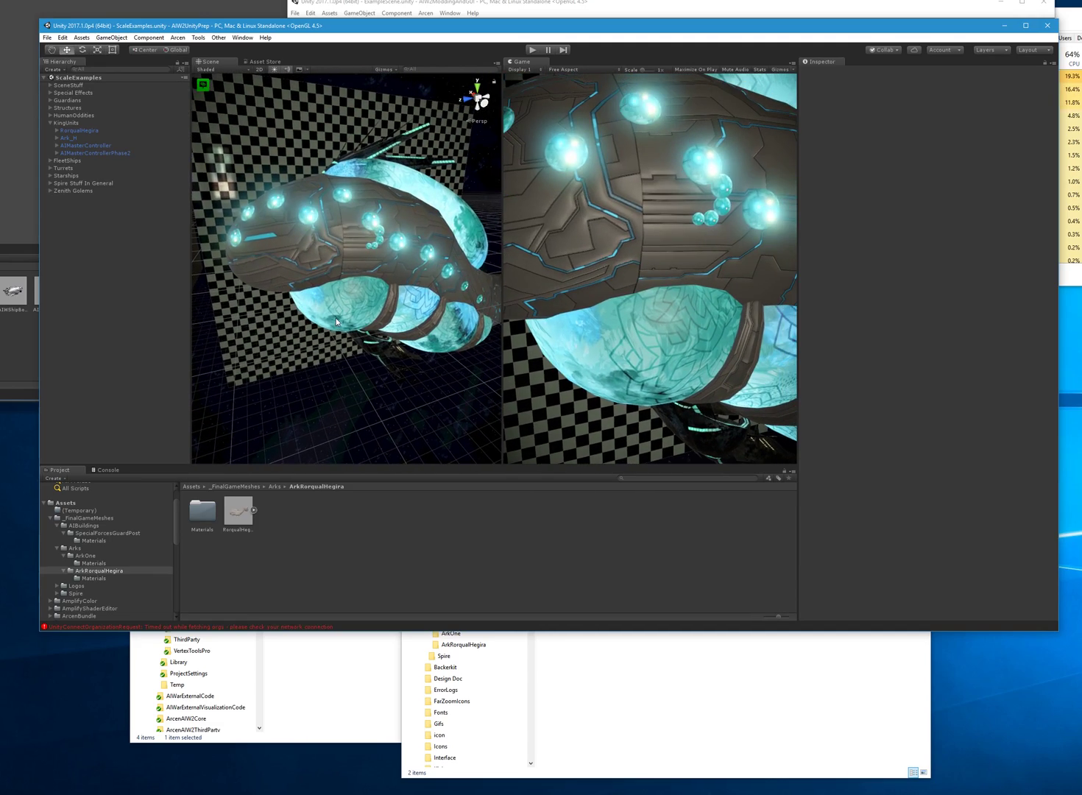
pyautogui.click(342, 317)
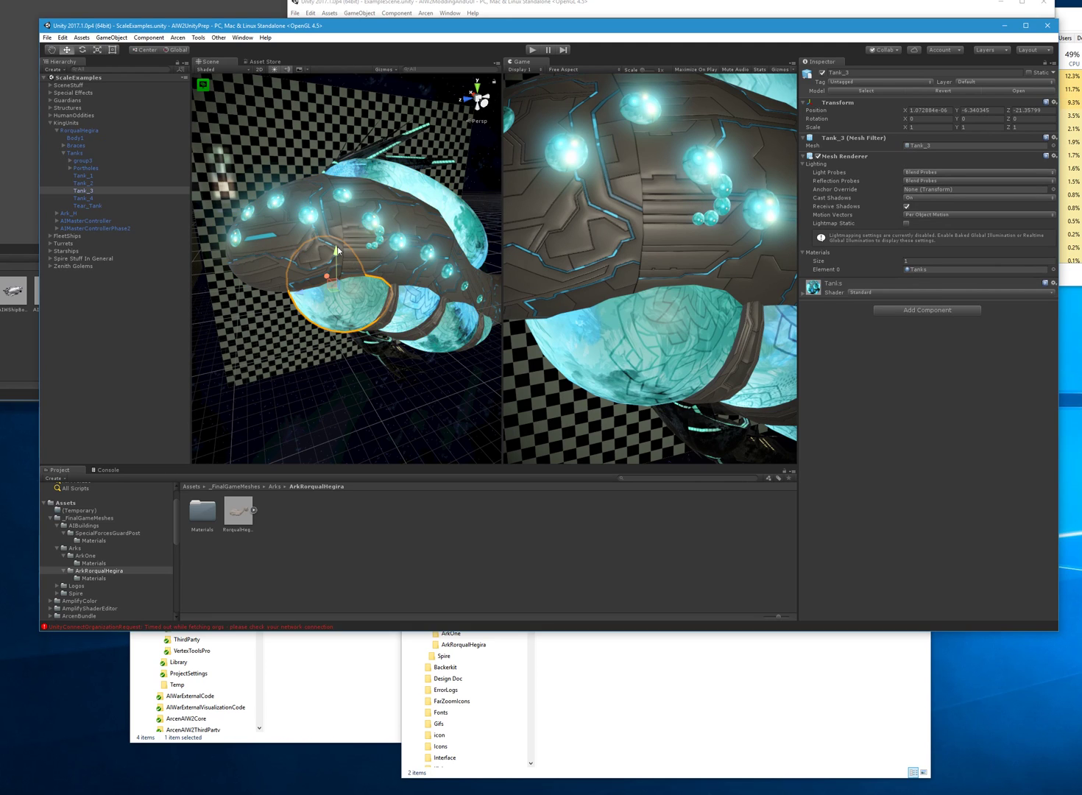
pyautogui.moveTo(337, 250); pyautogui.dragTo(350, 318)
pyautogui.keyDown('alt'); pyautogui.moveTo(387, 380); pyautogui.dragTo(365, 369); pyautogui.keyUp('alt')
pyautogui.hotkey('ctrl', 'z')
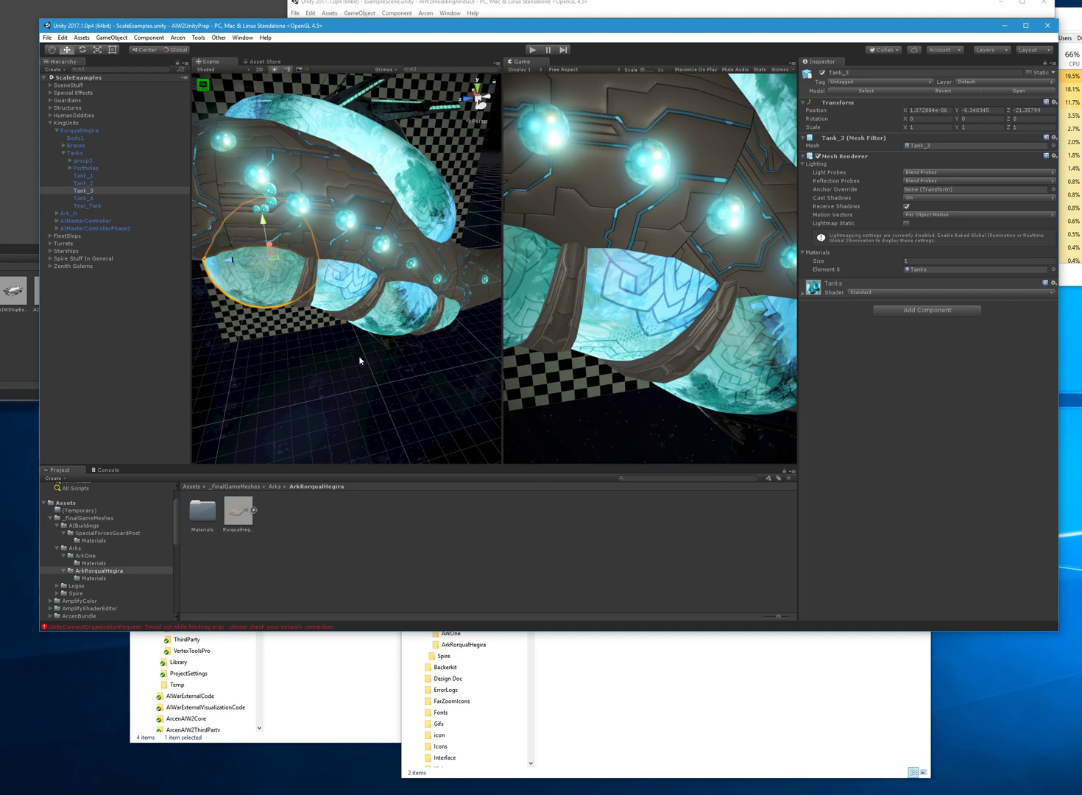
pyautogui.press('f')
pyautogui.click(368, 317)
pyautogui.click(391, 327)
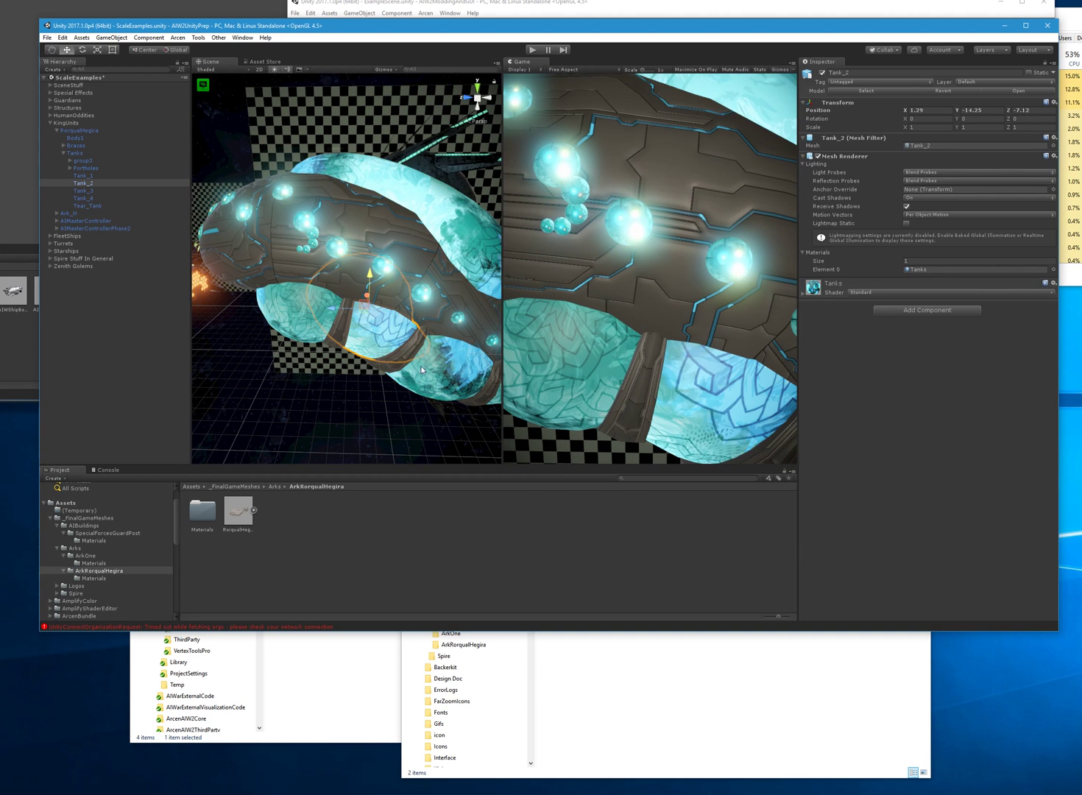
pyautogui.click(452, 370)
pyautogui.click(450, 370)
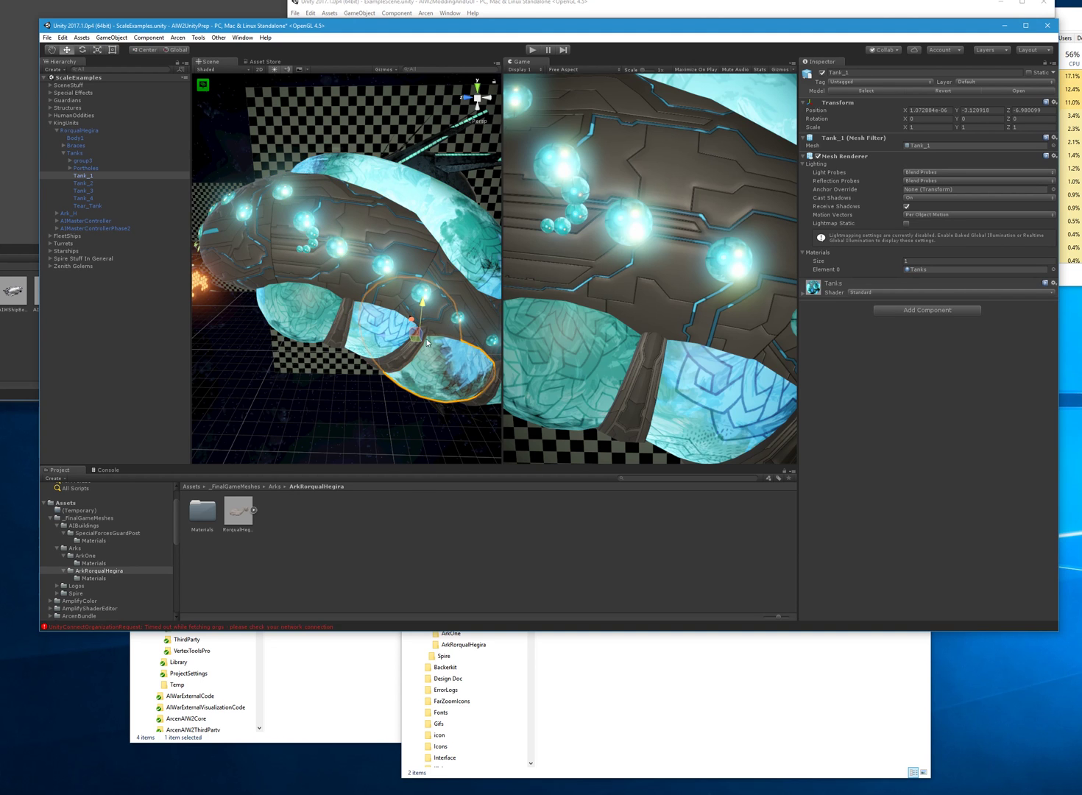
# Try to lift Top_Tank off the RorqualHegira's back as a separate piece, and undo the move.
pyautogui.moveTo(432, 376); pyautogui.dragTo(362, 304, button='right')
pyautogui.click(362, 301)
pyautogui.click(362, 301)
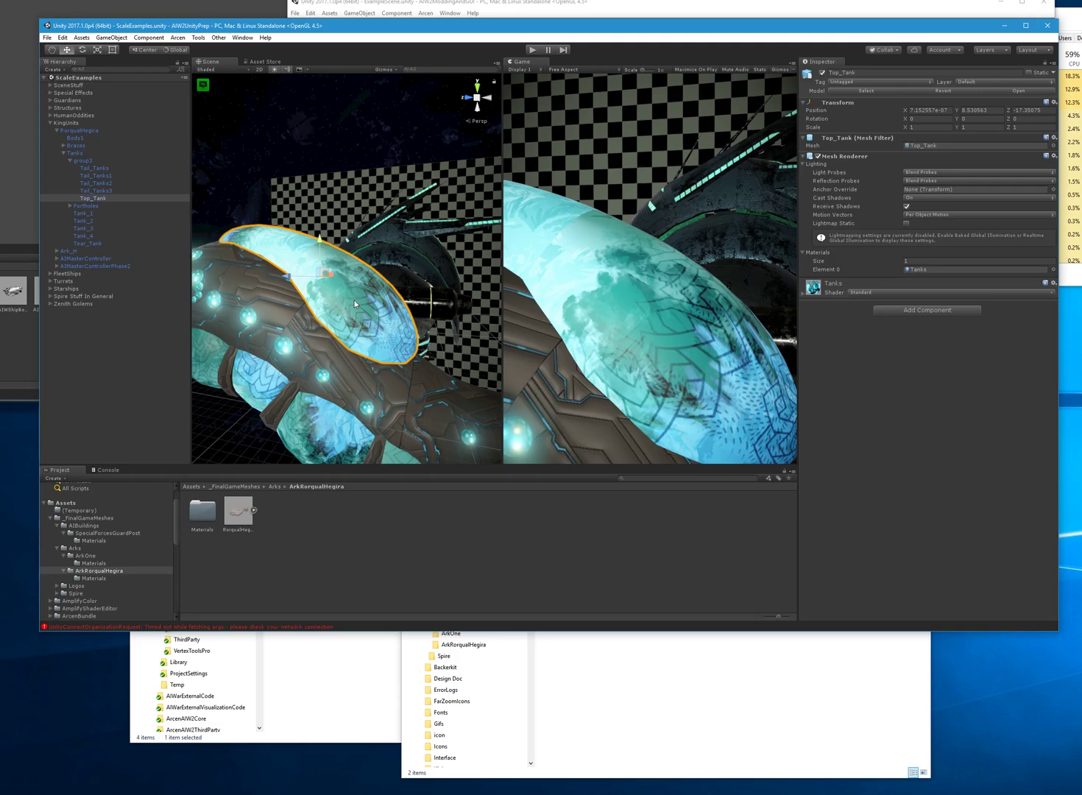
pyautogui.moveTo(326, 236); pyautogui.dragTo(357, 140)
pyautogui.moveTo(342, 194); pyautogui.dragTo(371, 432, button='right')
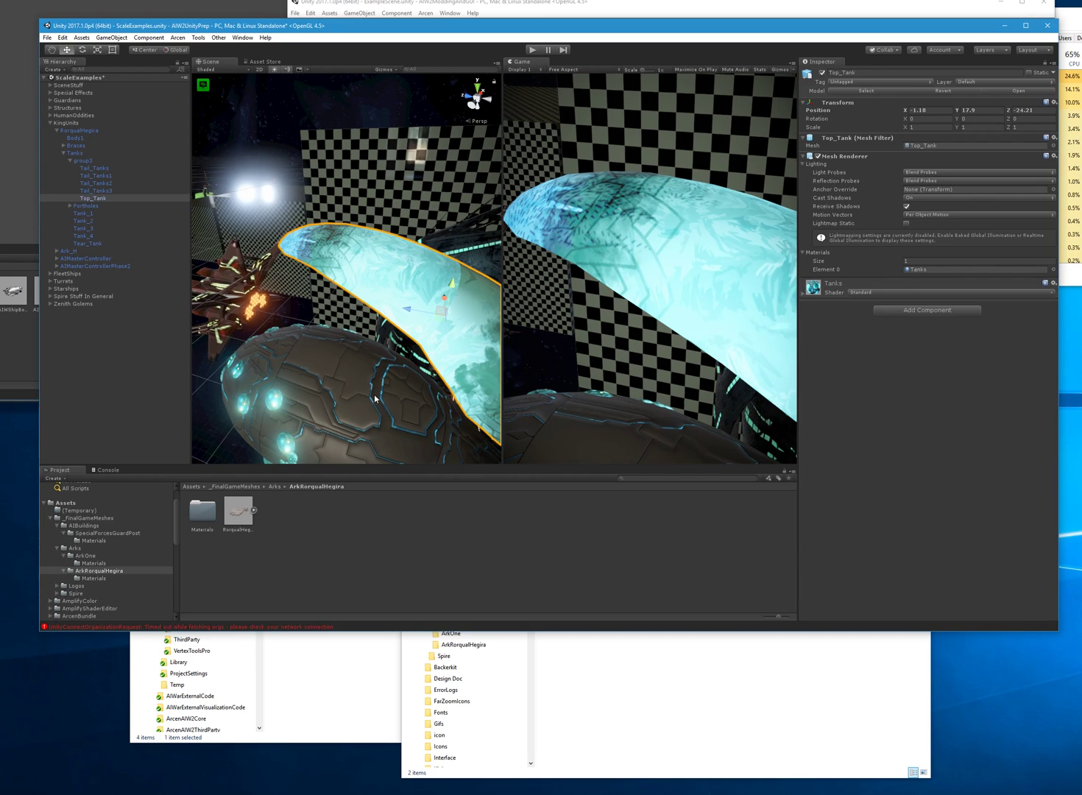
pyautogui.hotkey('ctrl', 'z')
pyautogui.click(313, 312)
pyautogui.click(295, 312)
# Select the whole RorqualHegira and open the ootii Mesh Merge tool beside the scene.
pyautogui.moveTo(276, 347); pyautogui.dragTo(396, 354, button='right')
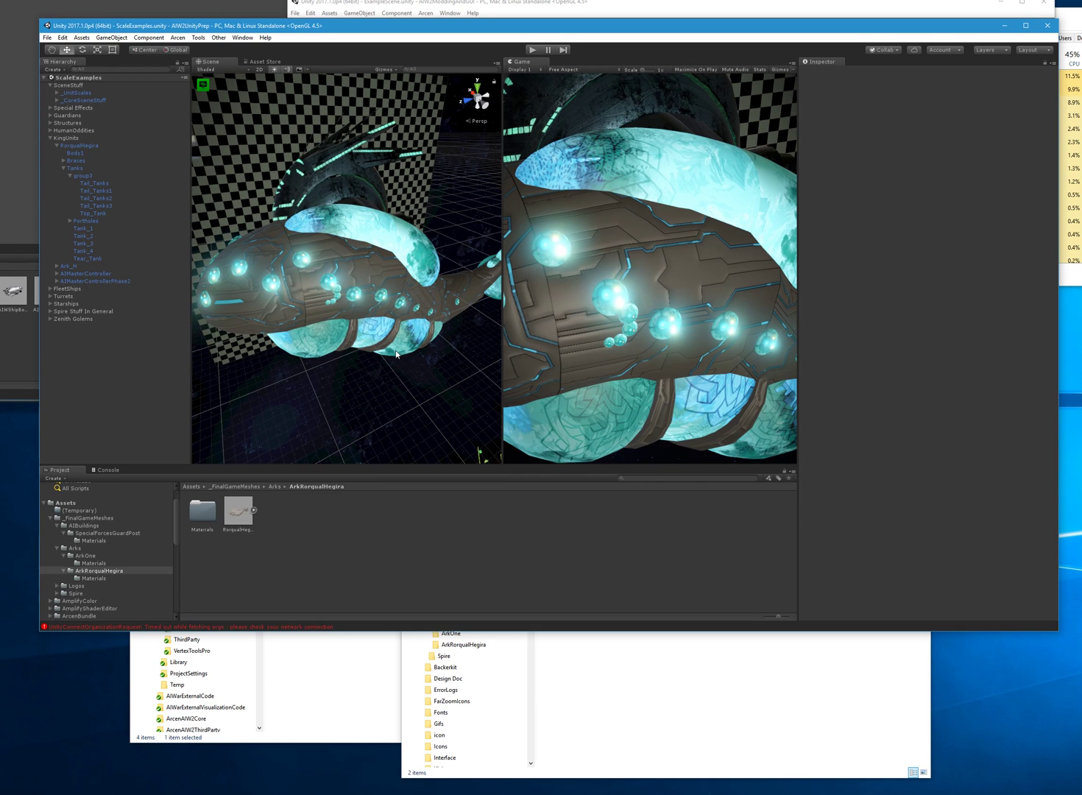
pyautogui.click(284, 297)
pyautogui.click(64, 168)
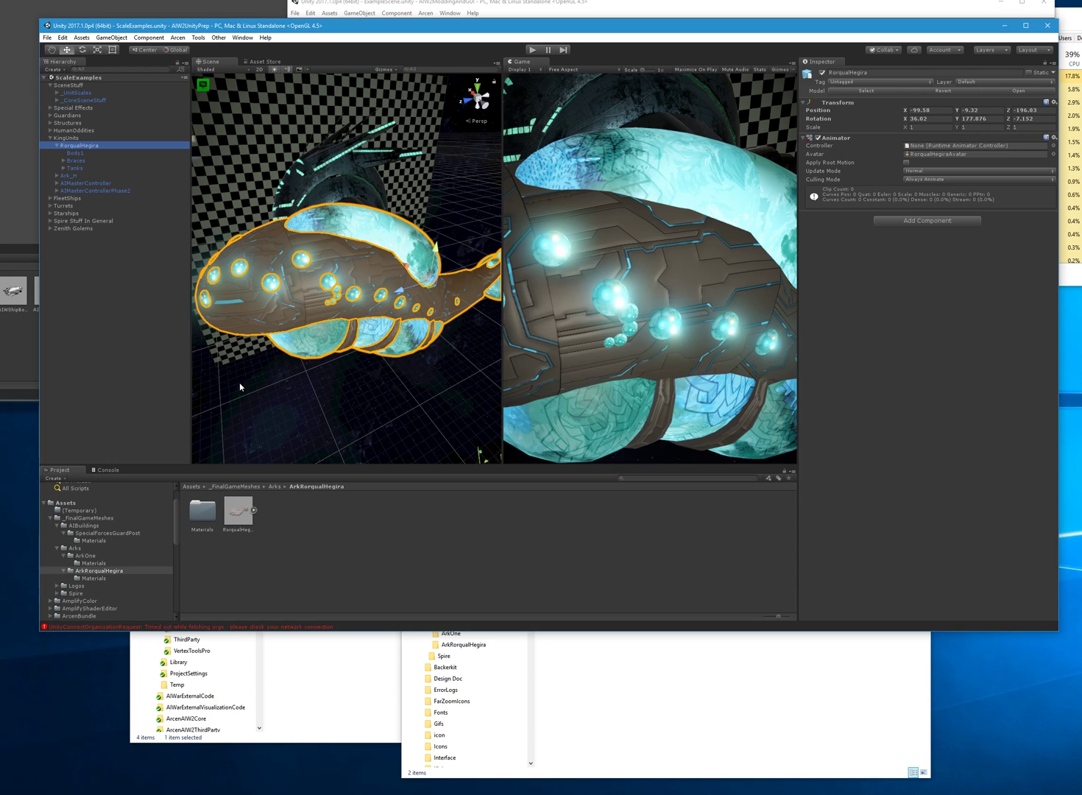
pyautogui.click(198, 37)
pyautogui.moveTo(186, 38)
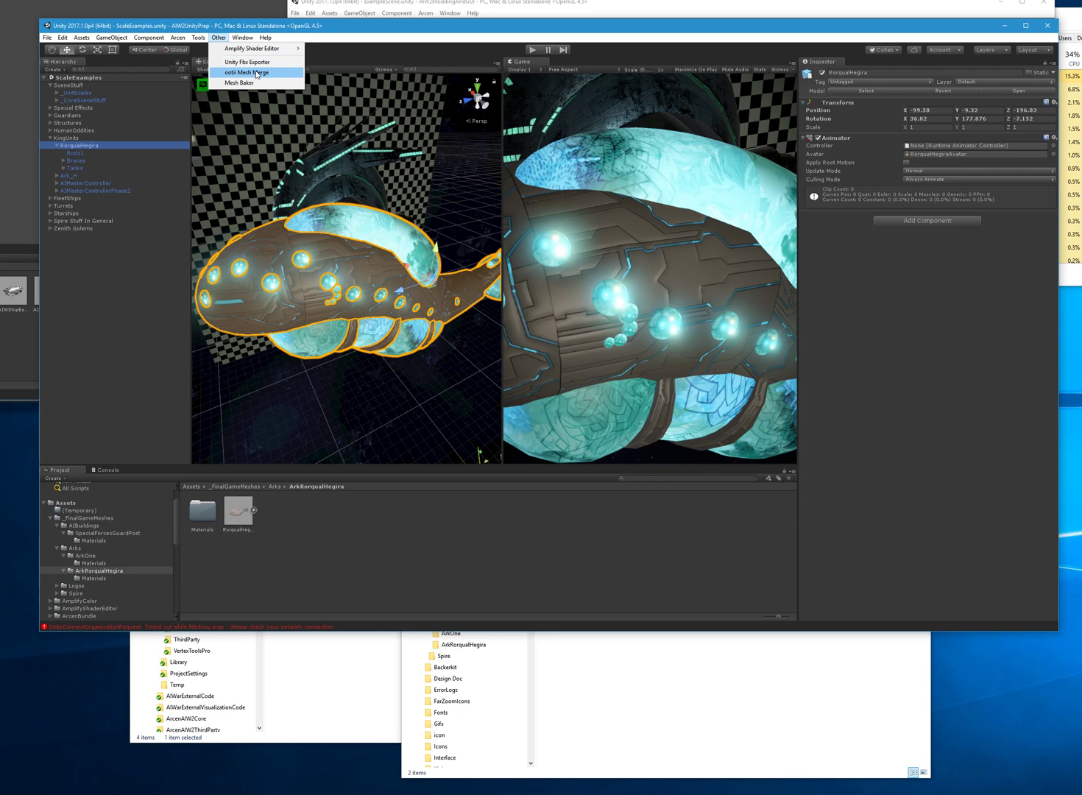
pyautogui.click(260, 74)
pyautogui.moveTo(694, 661); pyautogui.dragTo(693, 419)
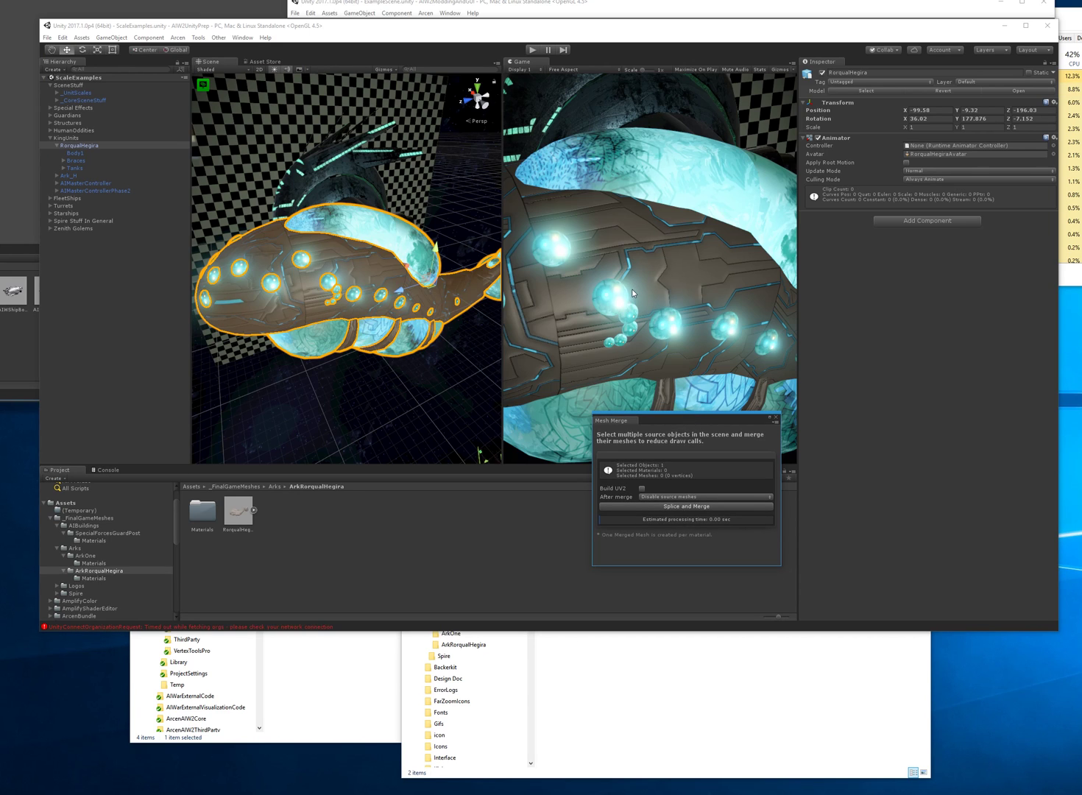
# Splice and merge all RorqualHegira parts from Body1 through Tear_Tank, including the portholes, with the source meshes disabled after merging.
pyautogui.click(63, 160)
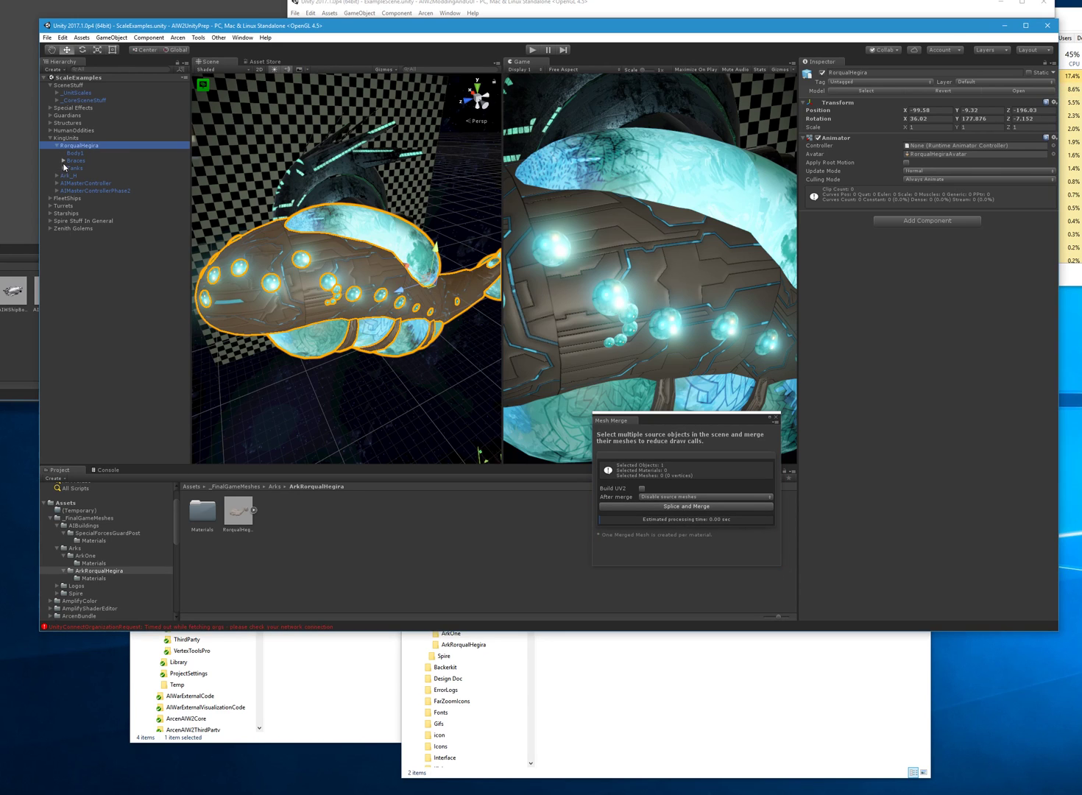
pyautogui.click(63, 191)
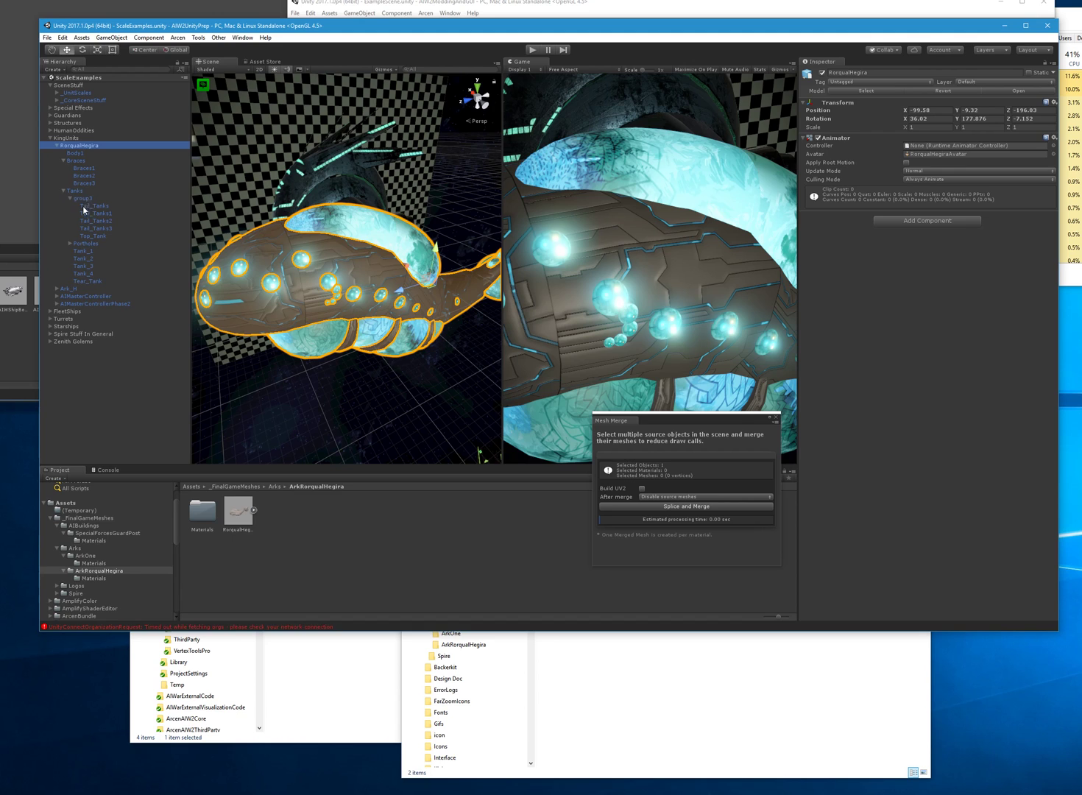
pyautogui.click(70, 246)
pyautogui.scroll(-5, 113, 360)
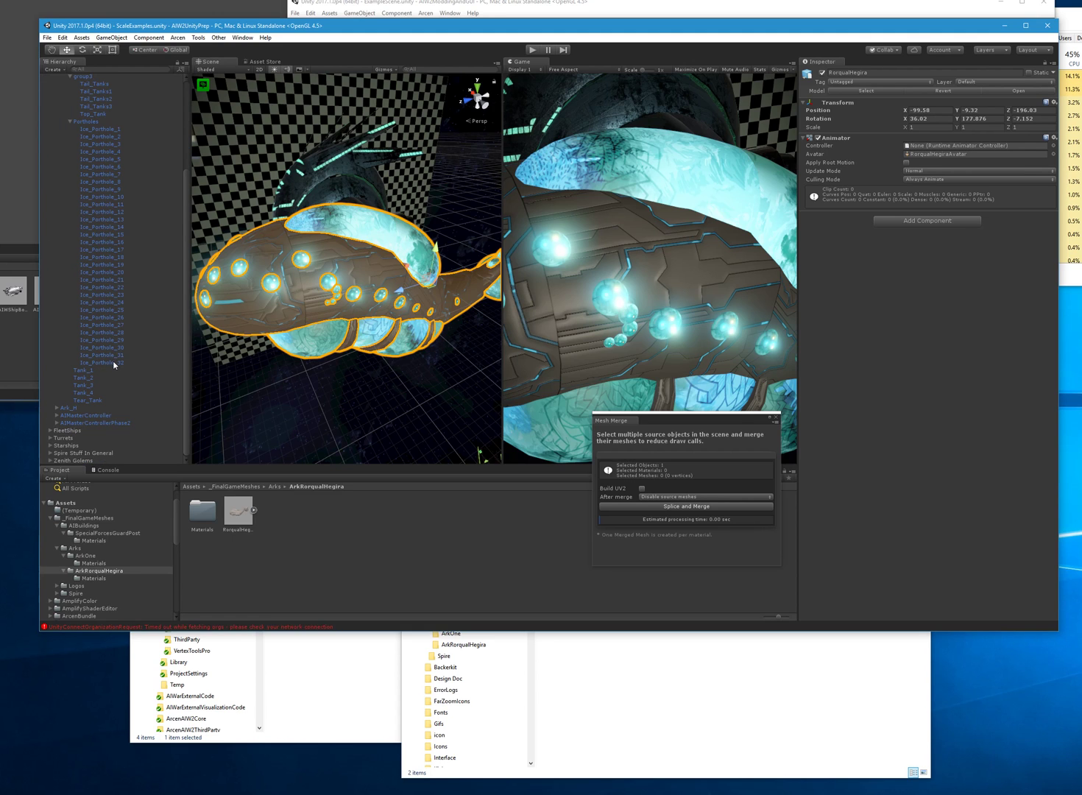
pyautogui.click(93, 402)
pyautogui.scroll(5, 112, 353)
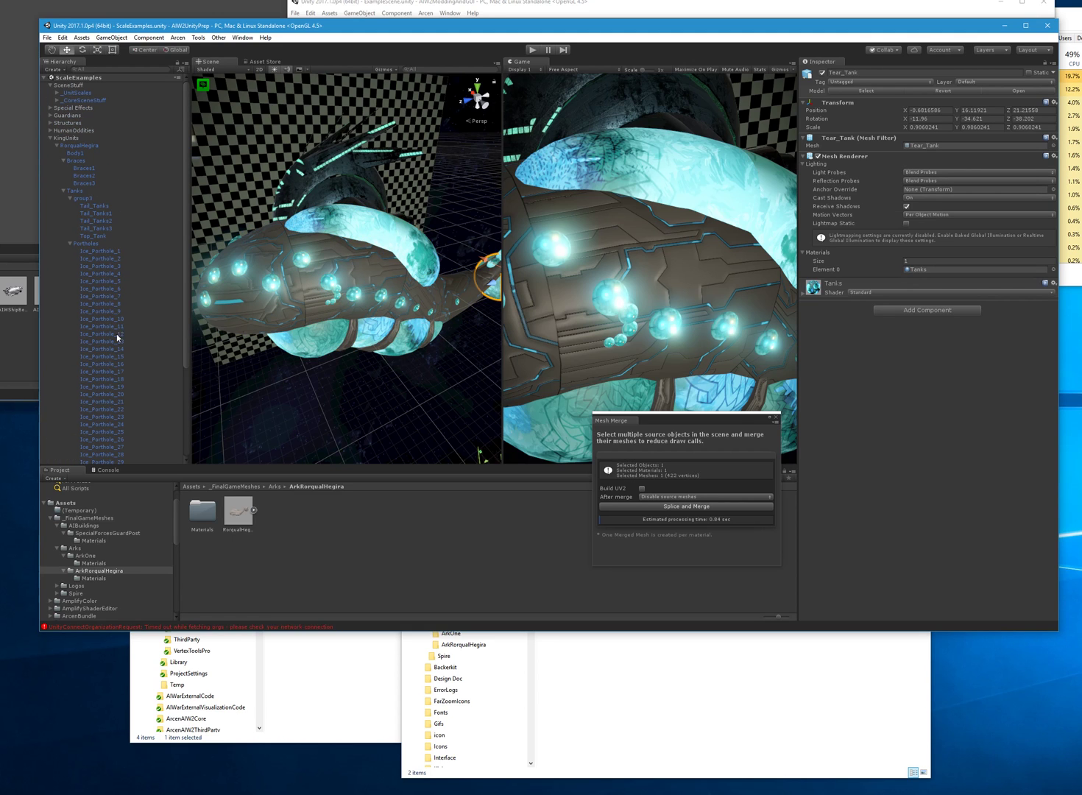
pyautogui.keyDown('shift'); pyautogui.click(83, 154); pyautogui.keyUp('shift')
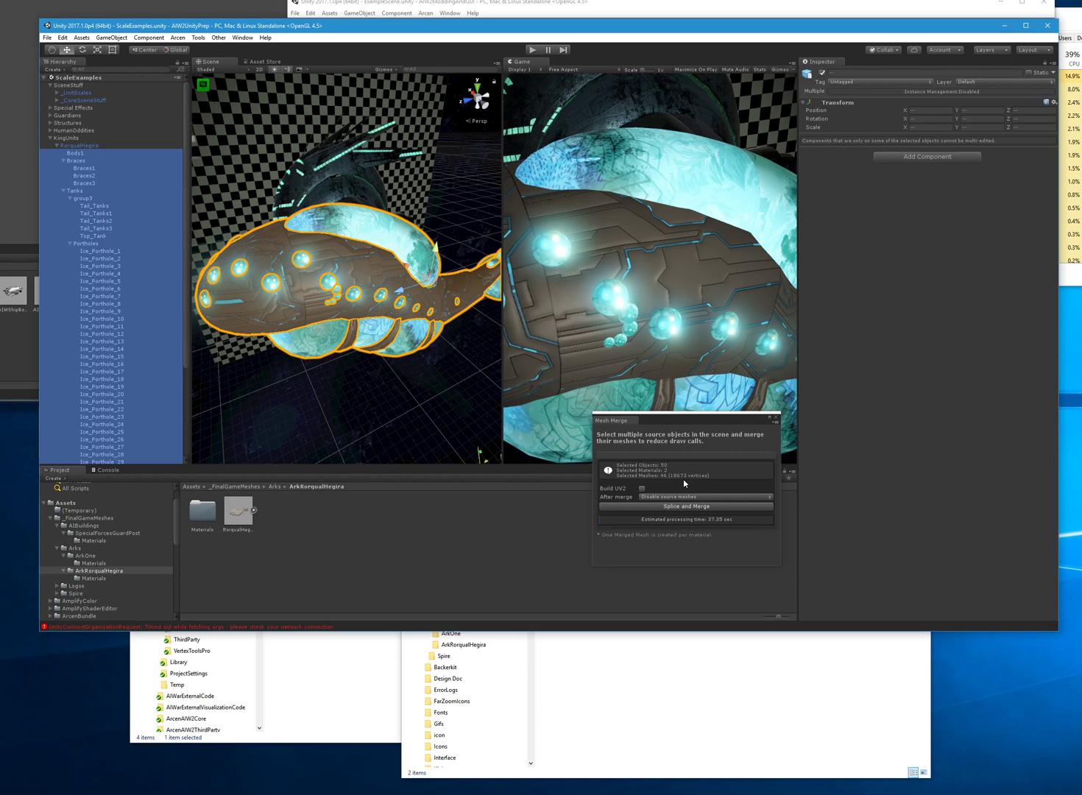
pyautogui.click(680, 507)
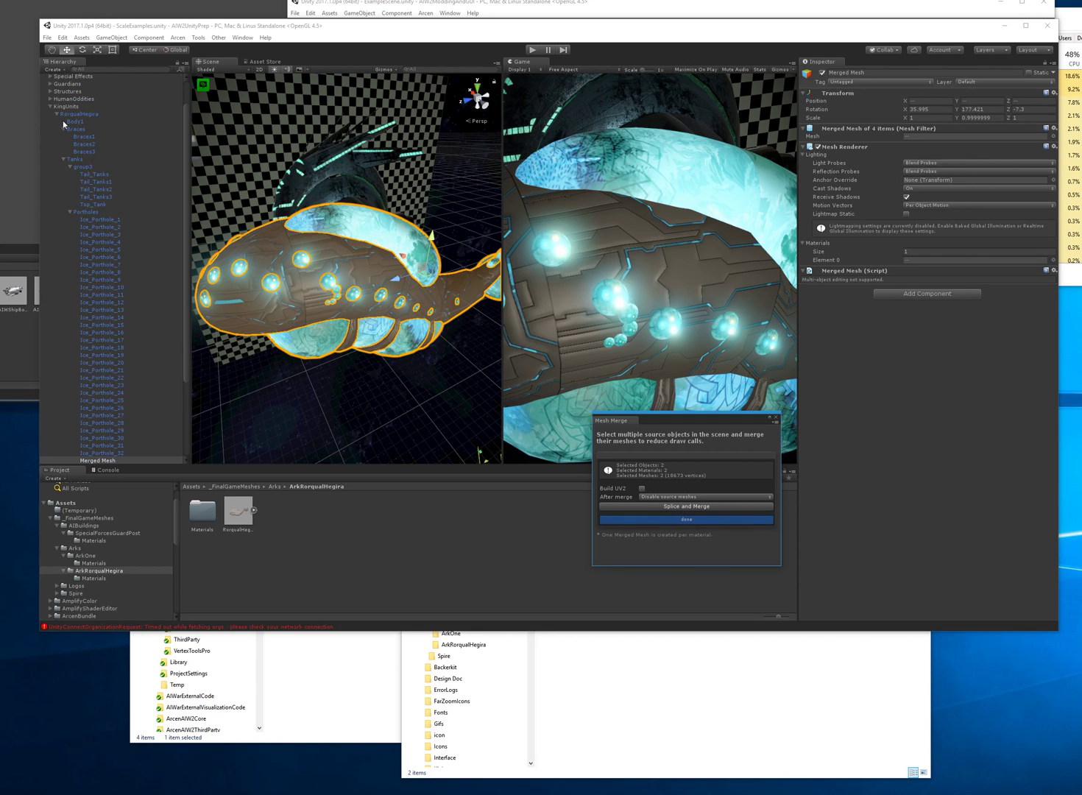
# Move both merged meshes directly under KingUnits and collapse the original RorqualHegira hierarchy.
pyautogui.moveTo(108, 462); pyautogui.dragTo(95, 113)
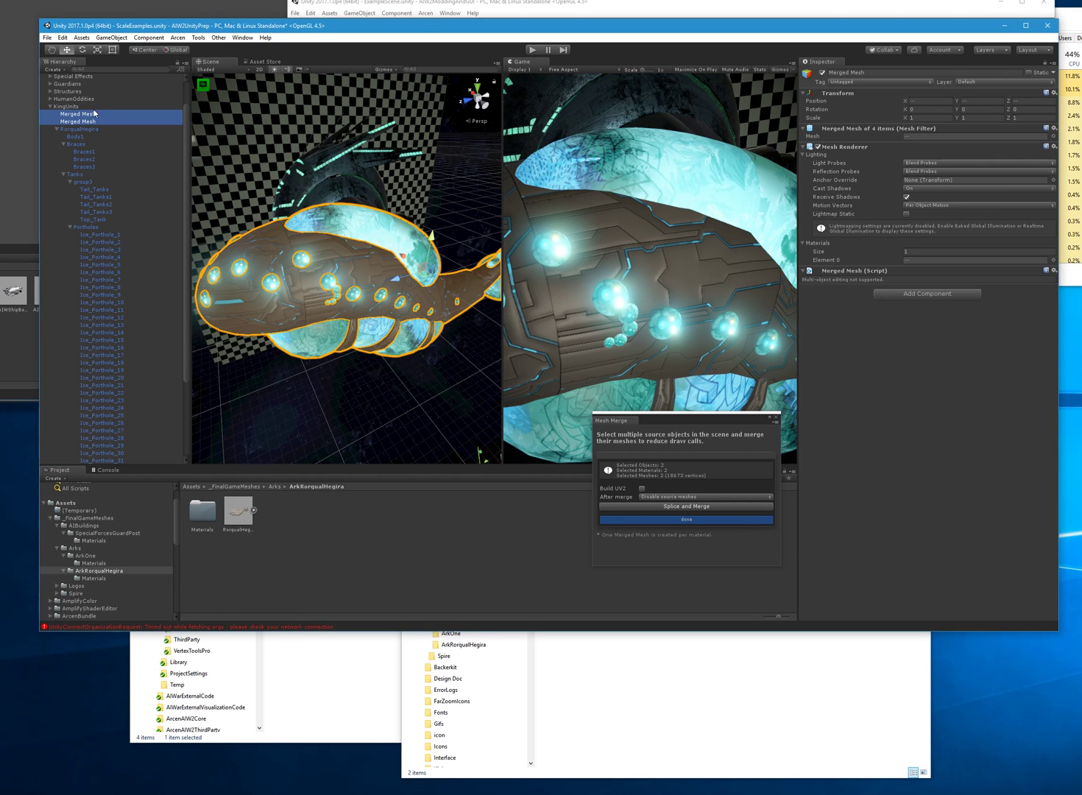
pyautogui.click(58, 129)
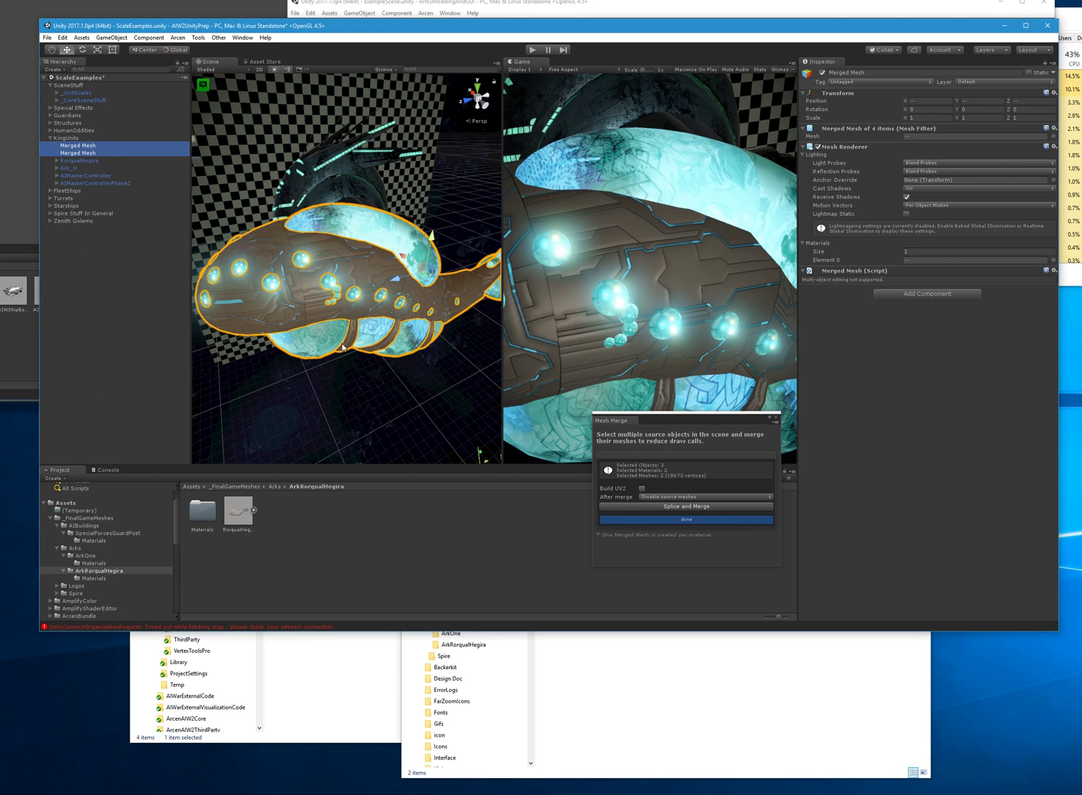
# Create an empty object under KingUnits and place it first among the group's children.
pyautogui.click(89, 161)
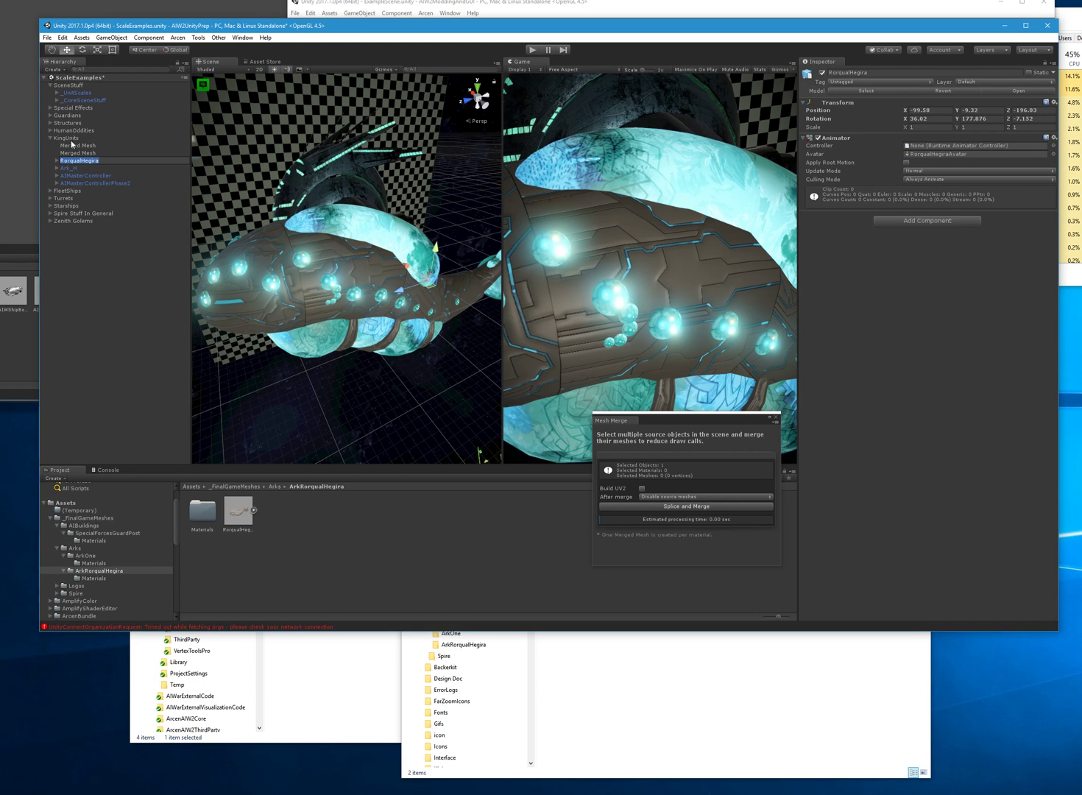
pyautogui.click(72, 139)
pyautogui.rightClick(71, 139)
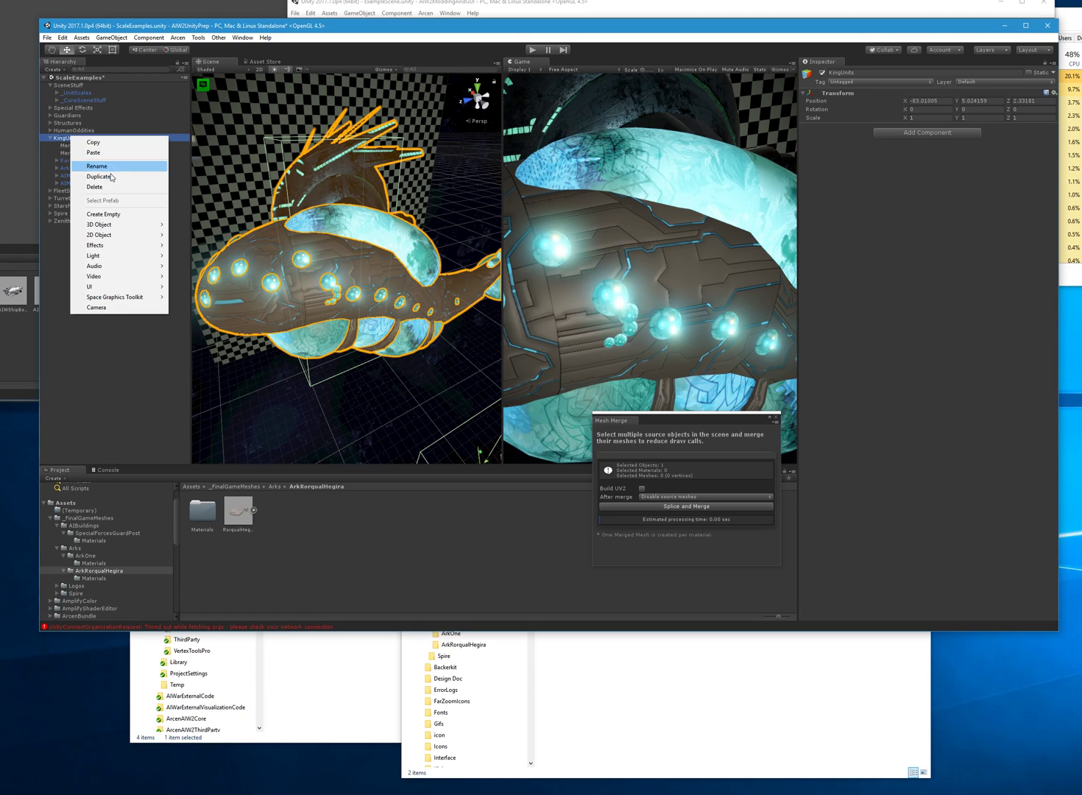
pyautogui.click(103, 214)
pyautogui.moveTo(89, 188); pyautogui.dragTo(89, 146)
# Create an empty object inside the original RorqualHegira and move it out directly under KingUnits, keeping the ship's position and rotation.
pyautogui.click(82, 168)
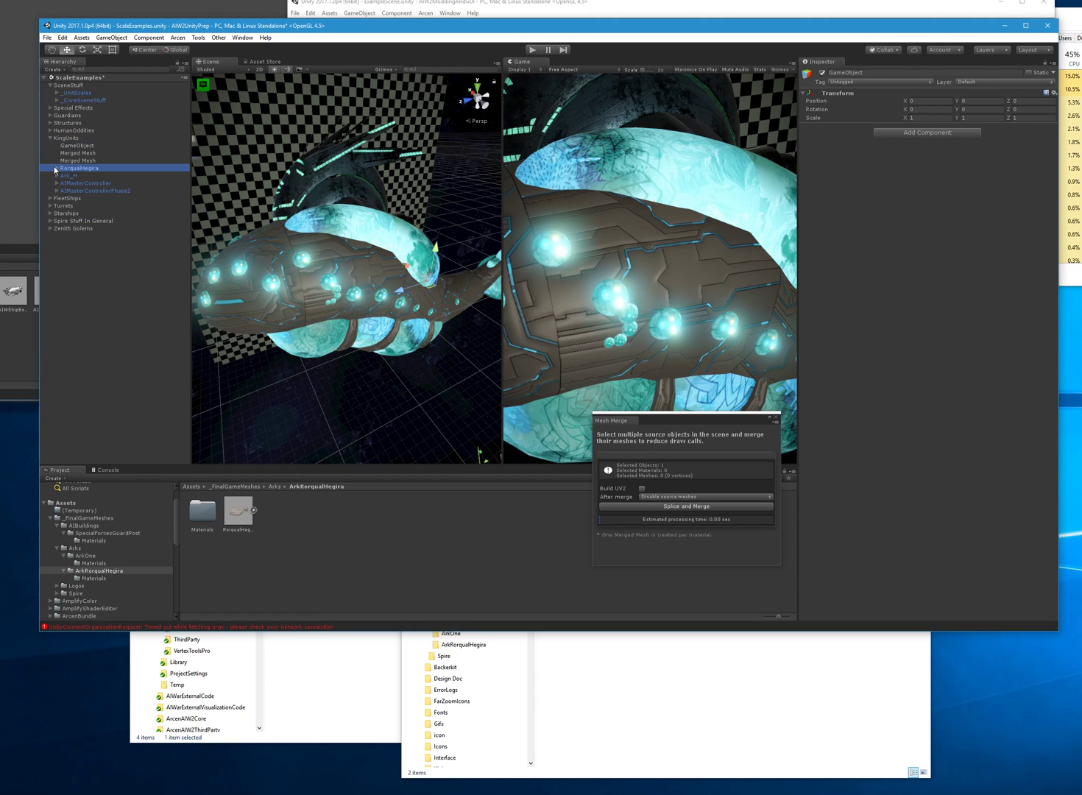
pyautogui.hotkey('alt', 'Right')
pyautogui.rightClick(85, 168)
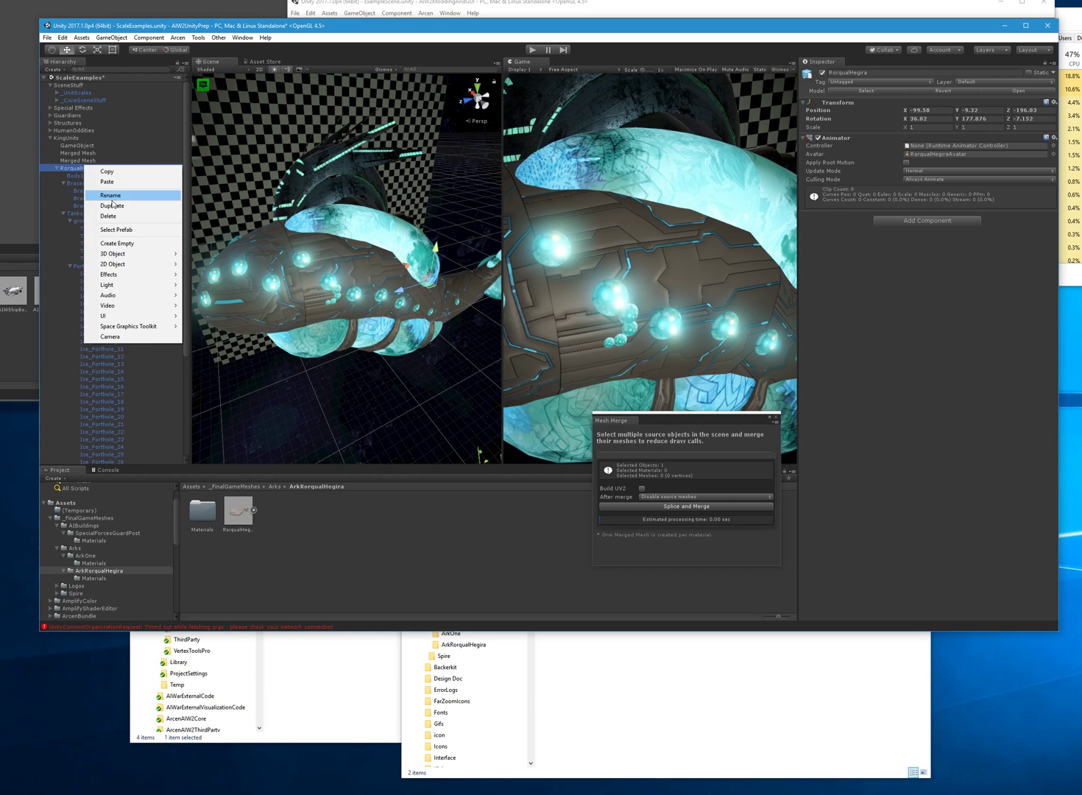
pyautogui.click(121, 243)
pyautogui.moveTo(109, 460); pyautogui.dragTo(102, 98)
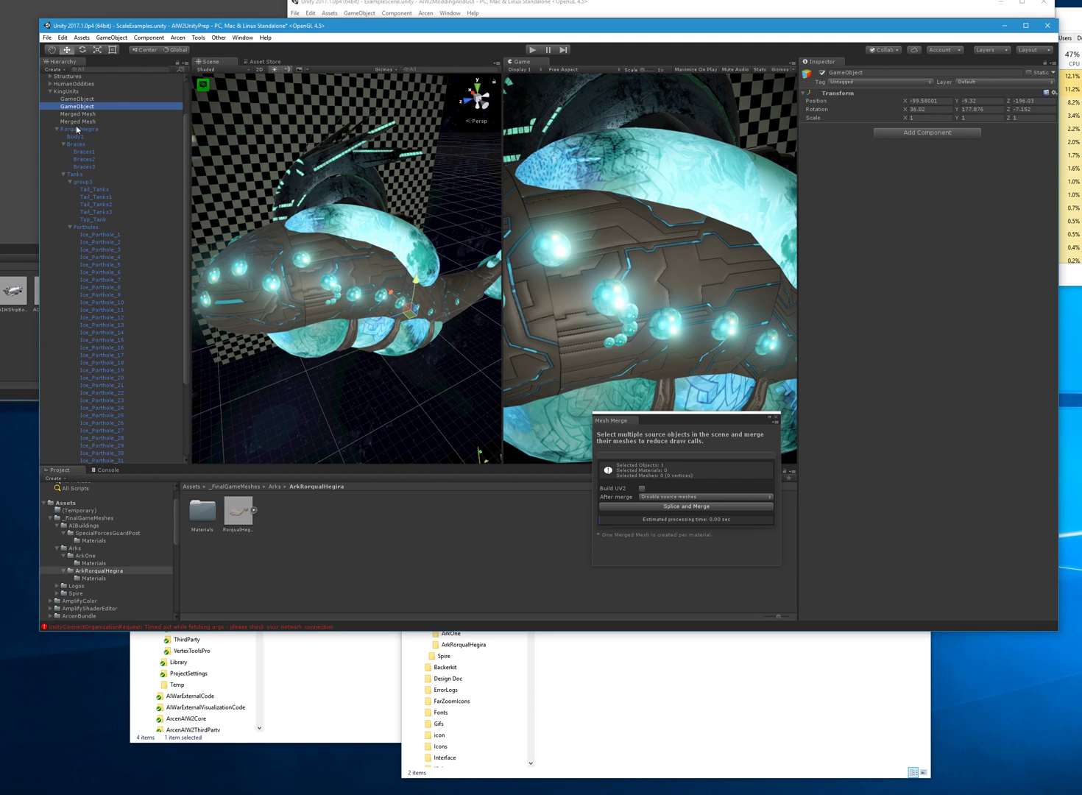
# Delete the original RorqualHegira hierarchy and the extra empty object with zeroed transform under KingUnits.
pyautogui.click(90, 129)
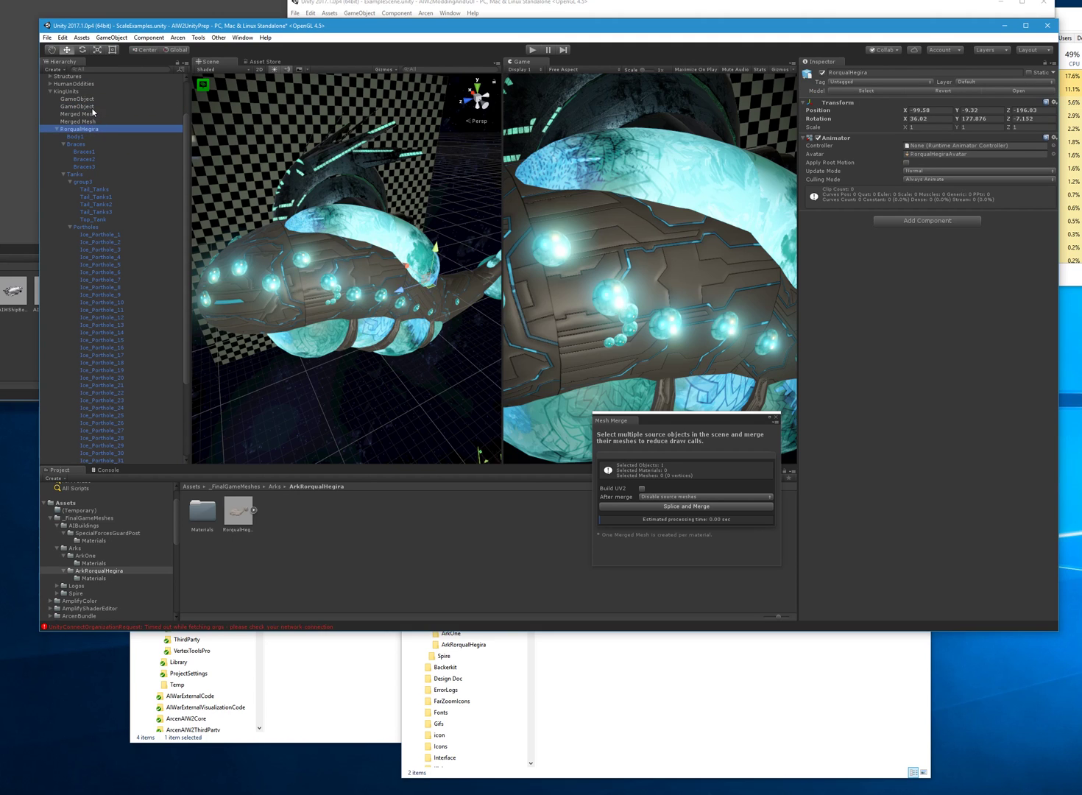
pyautogui.press('Delete')
pyautogui.click(86, 153)
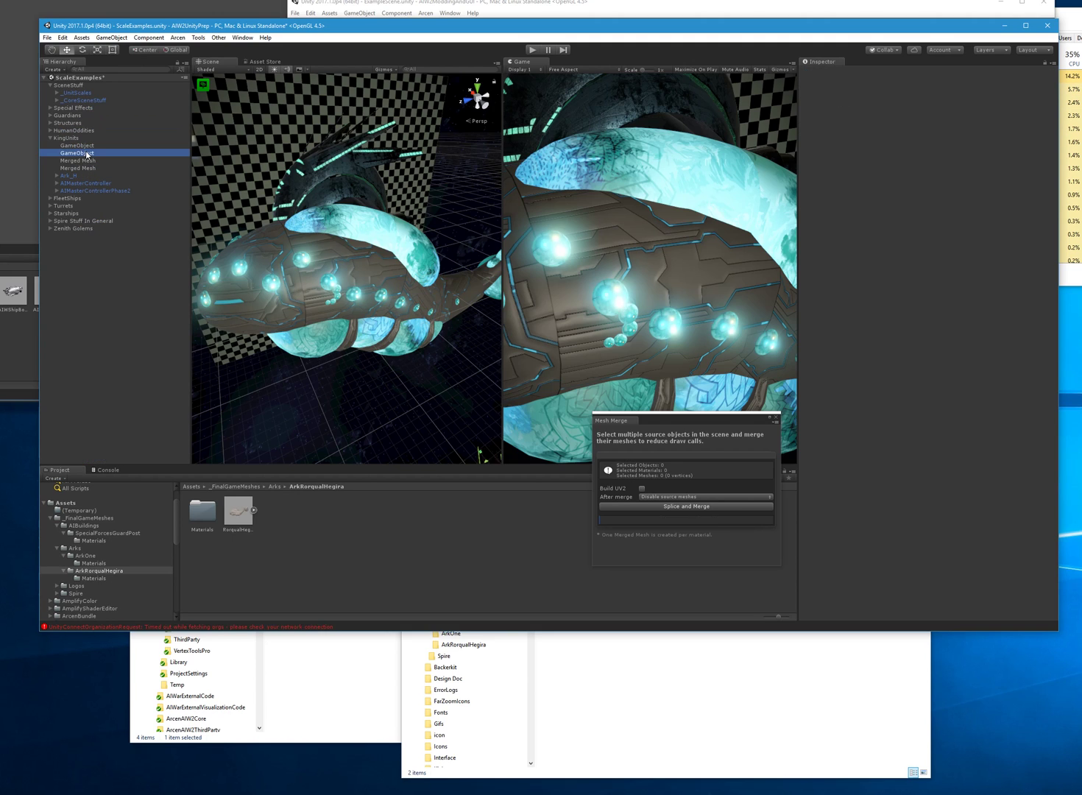
pyautogui.click(86, 145)
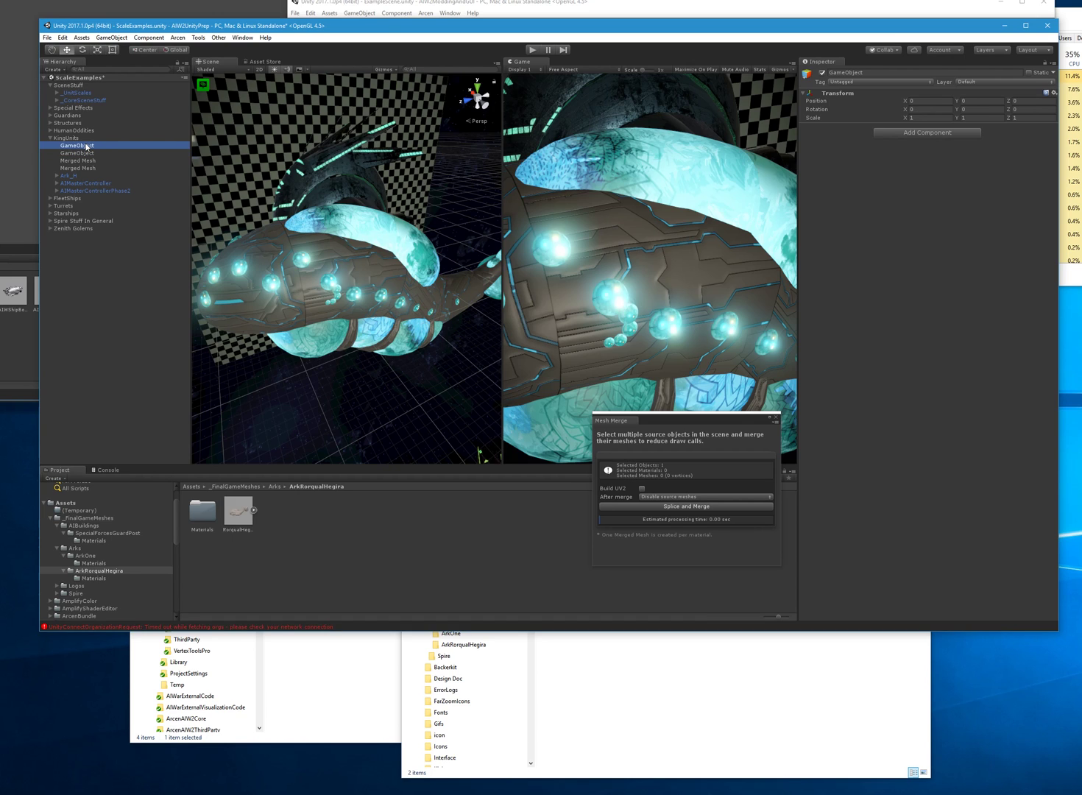
pyautogui.press('Delete')
# Rename the remaining empty object as RorqualHegira and move both merged meshes into it.
pyautogui.click(70, 147)
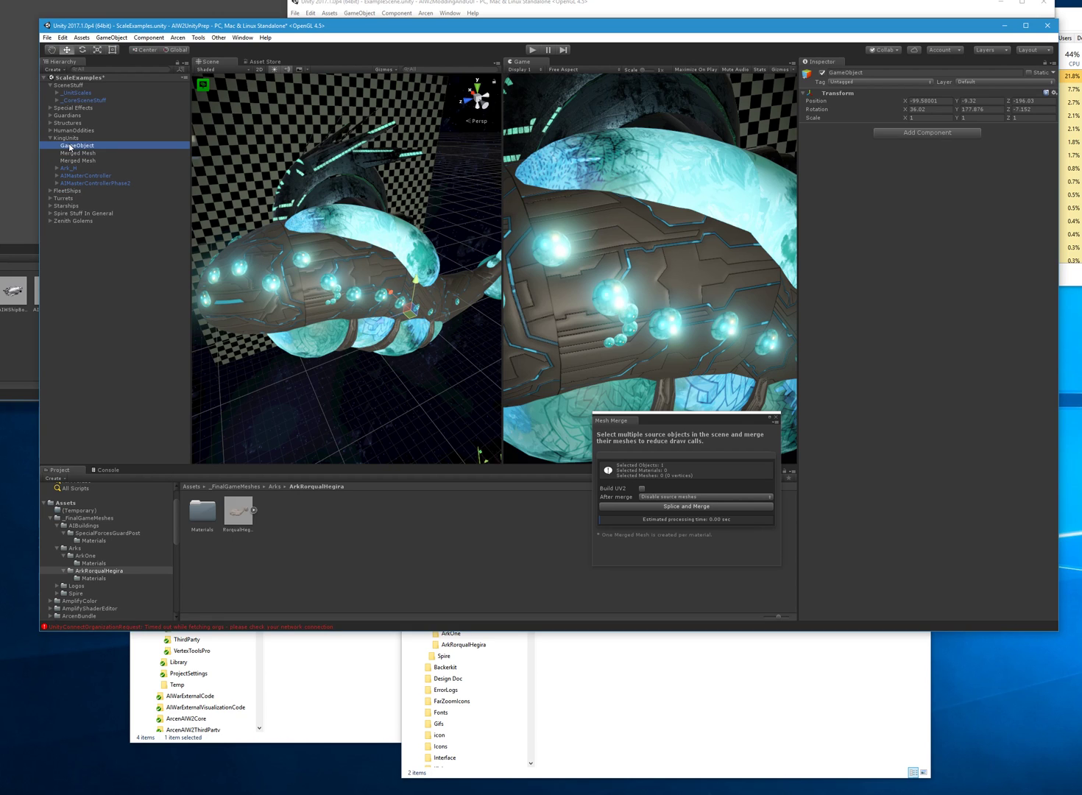
pyautogui.click(84, 152)
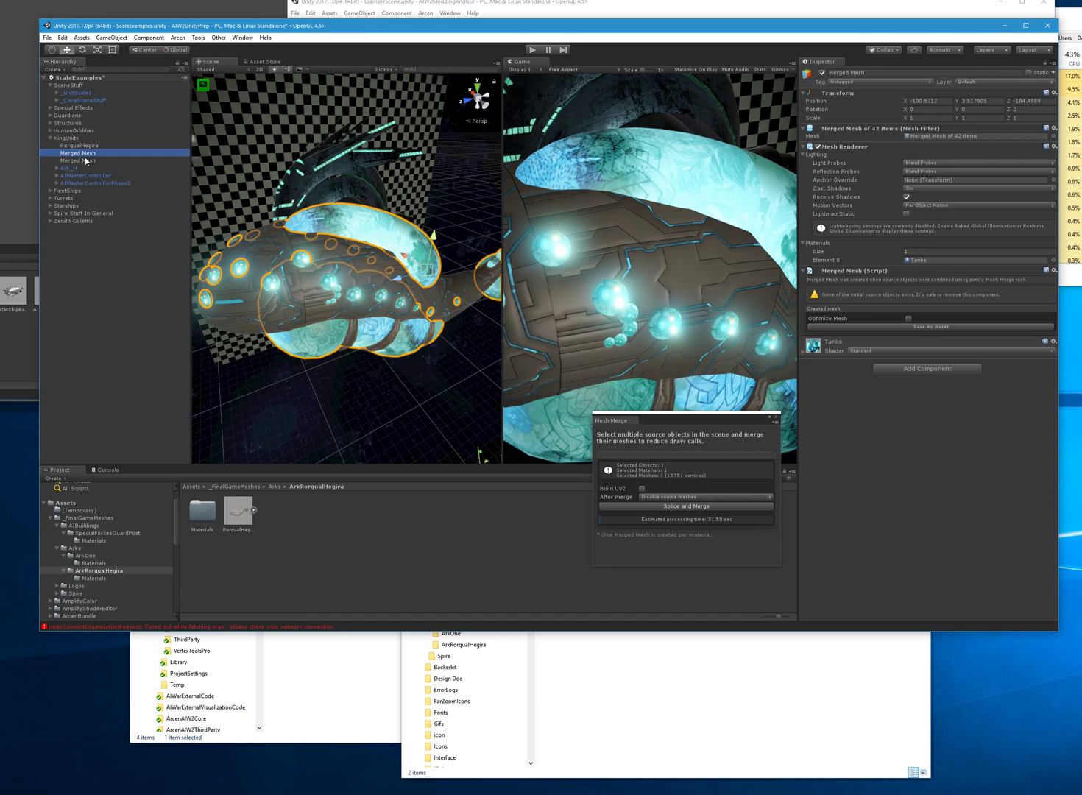
pyautogui.keyDown('shift'); pyautogui.click(85, 159); pyautogui.keyUp('shift')
pyautogui.moveTo(81, 153); pyautogui.dragTo(85, 146)
# Rename the 42-item merged mesh as Tanks and the 4-item merged mesh as Body.
pyautogui.click(92, 153)
pyautogui.click(95, 156)
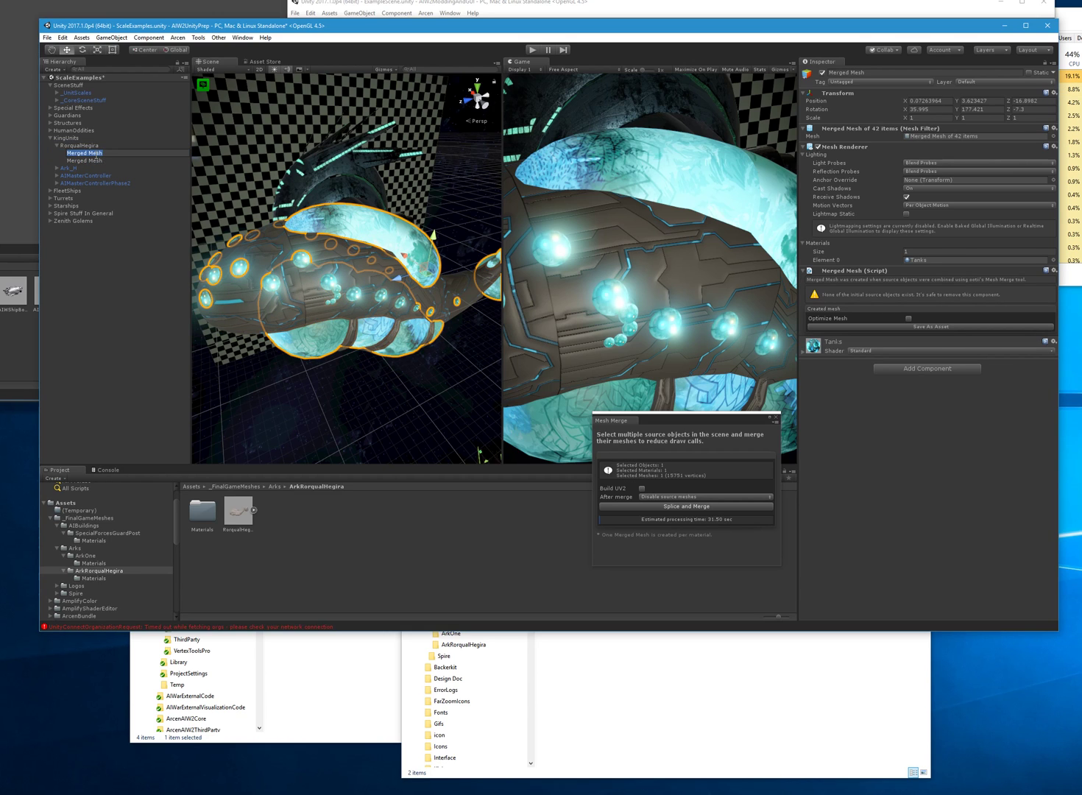
pyautogui.write('Tanks')
pyautogui.press('Return')
pyautogui.click(93, 160)
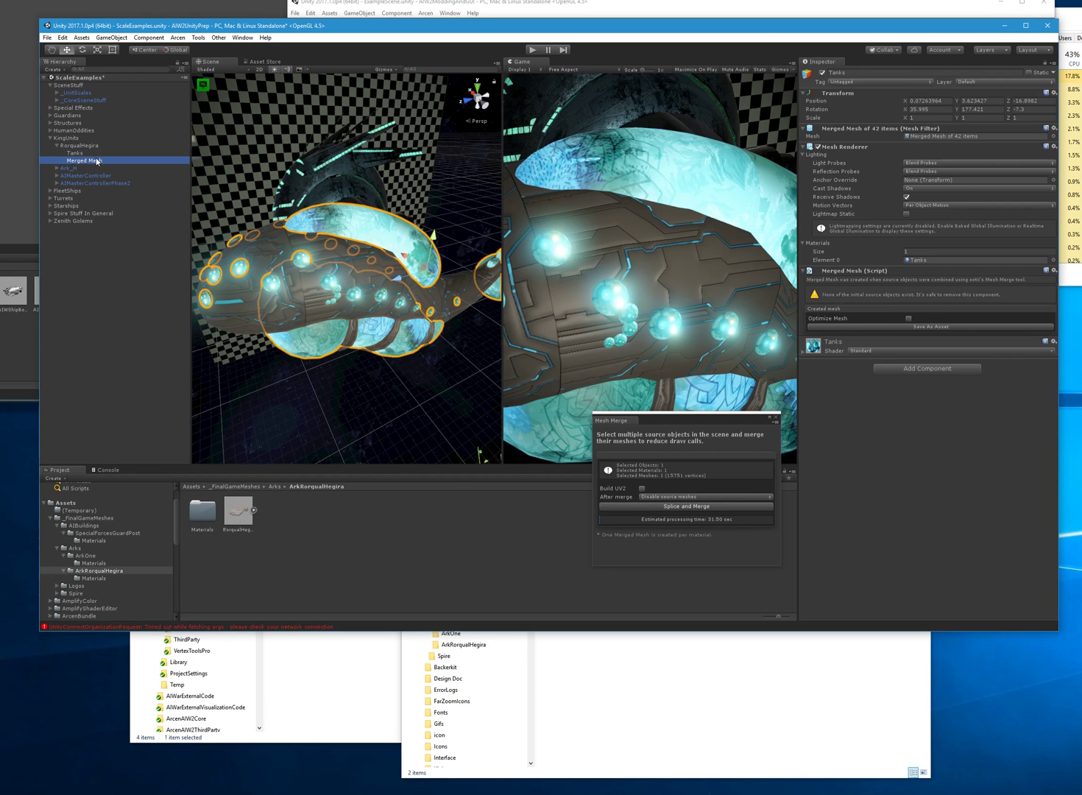
pyautogui.click(94, 160)
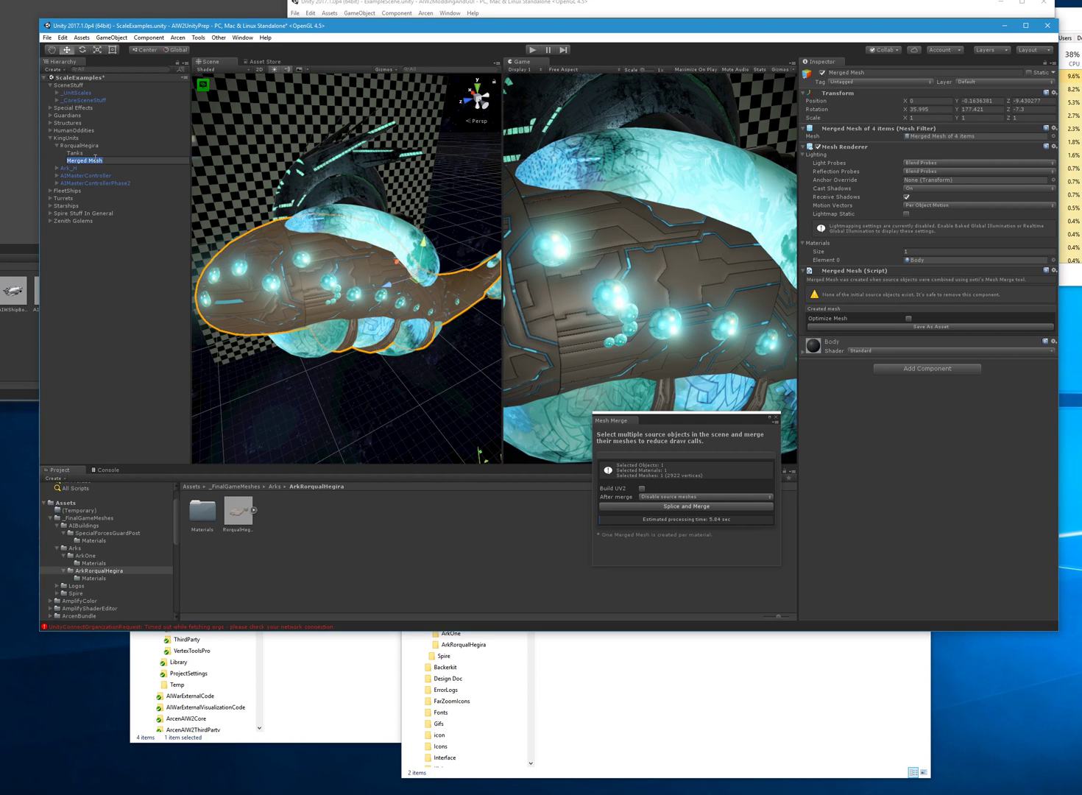
pyautogui.write('Body')
pyautogui.press('Return')
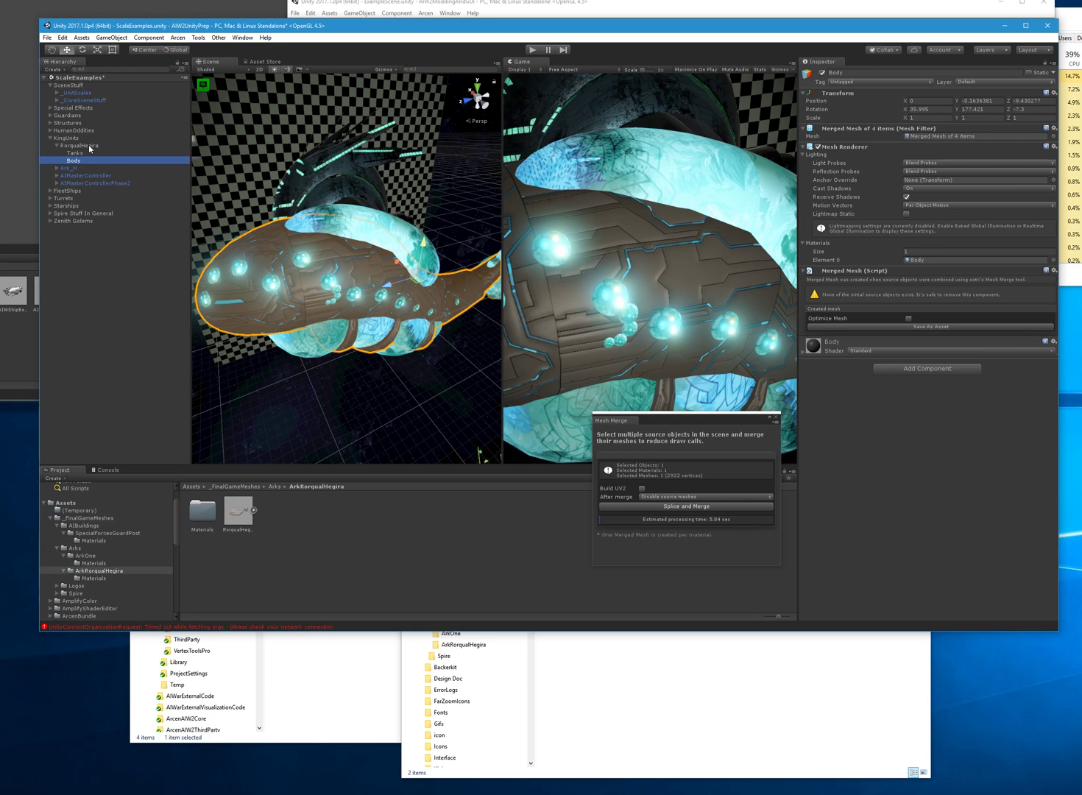
# Select RorqualHegira, close Mesh Merge, and start exporting it as a single FBX with the Unity Fbx Exporter.
pyautogui.click(81, 145)
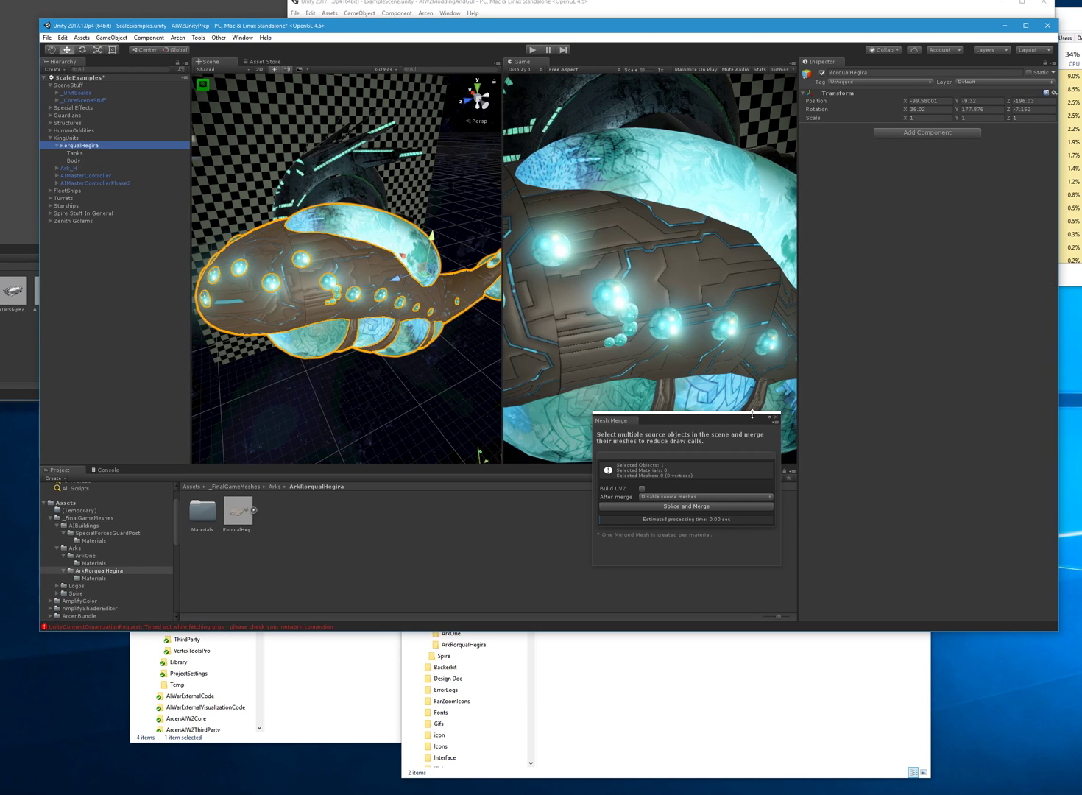
pyautogui.click(776, 417)
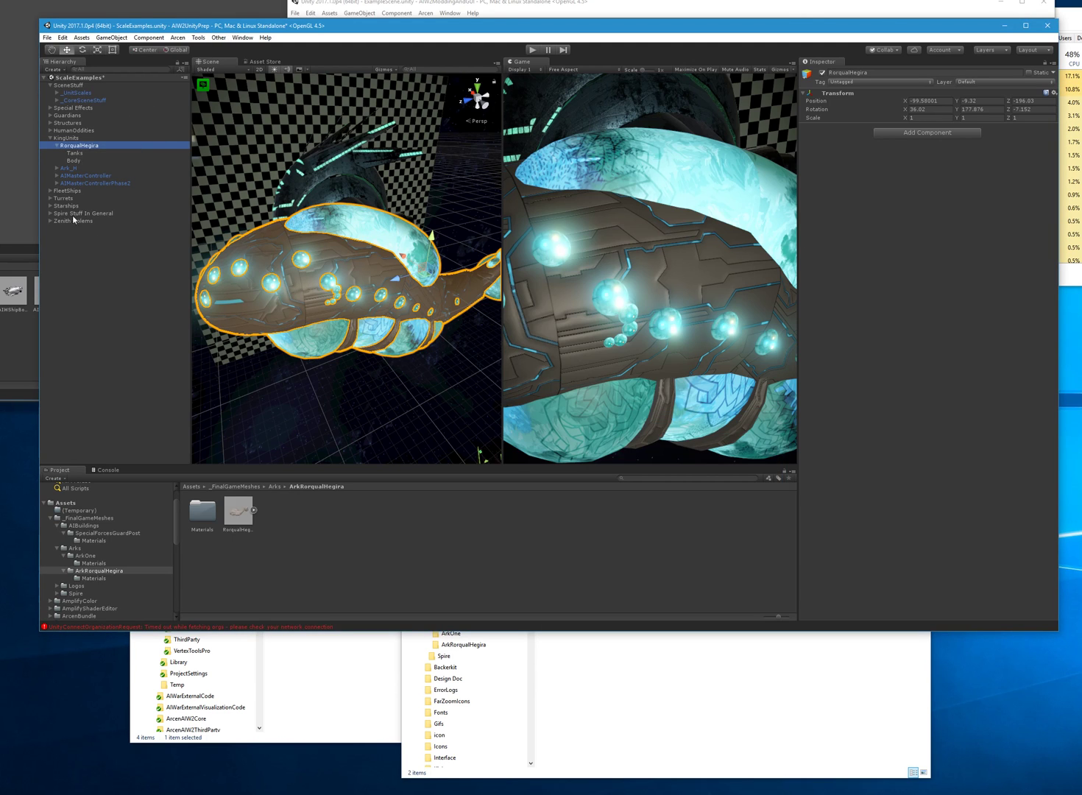
pyautogui.click(219, 38)
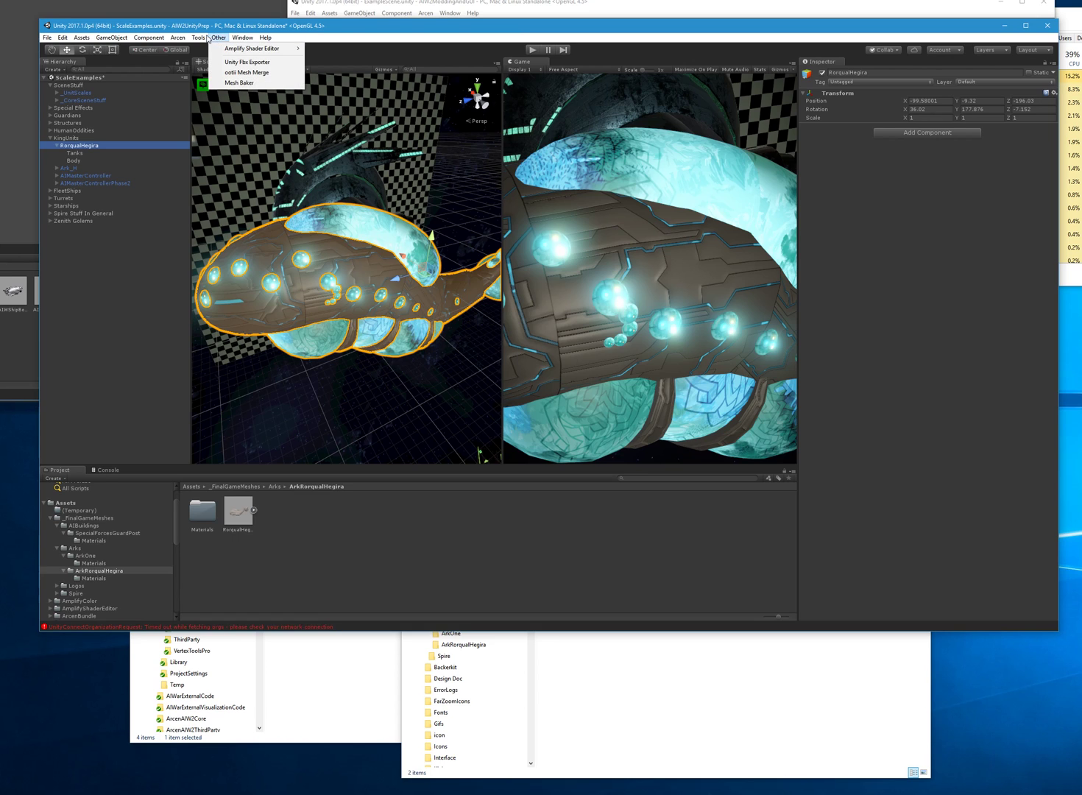
pyautogui.moveTo(202, 39)
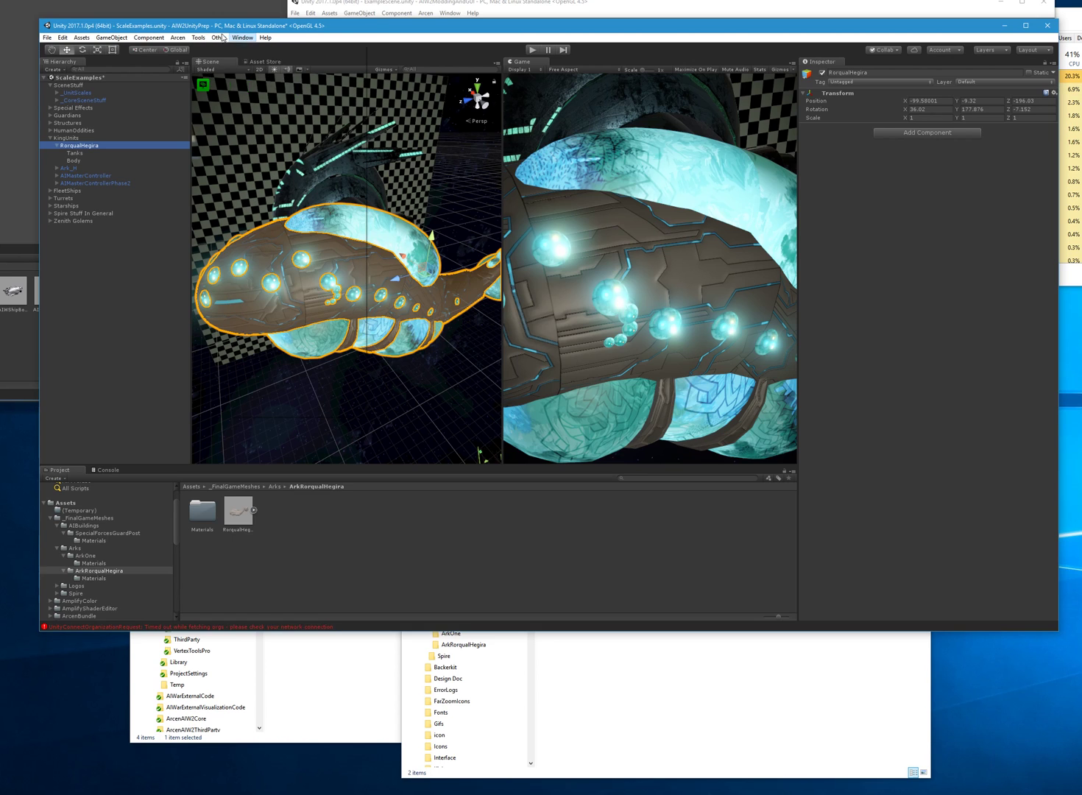
pyautogui.click(236, 62)
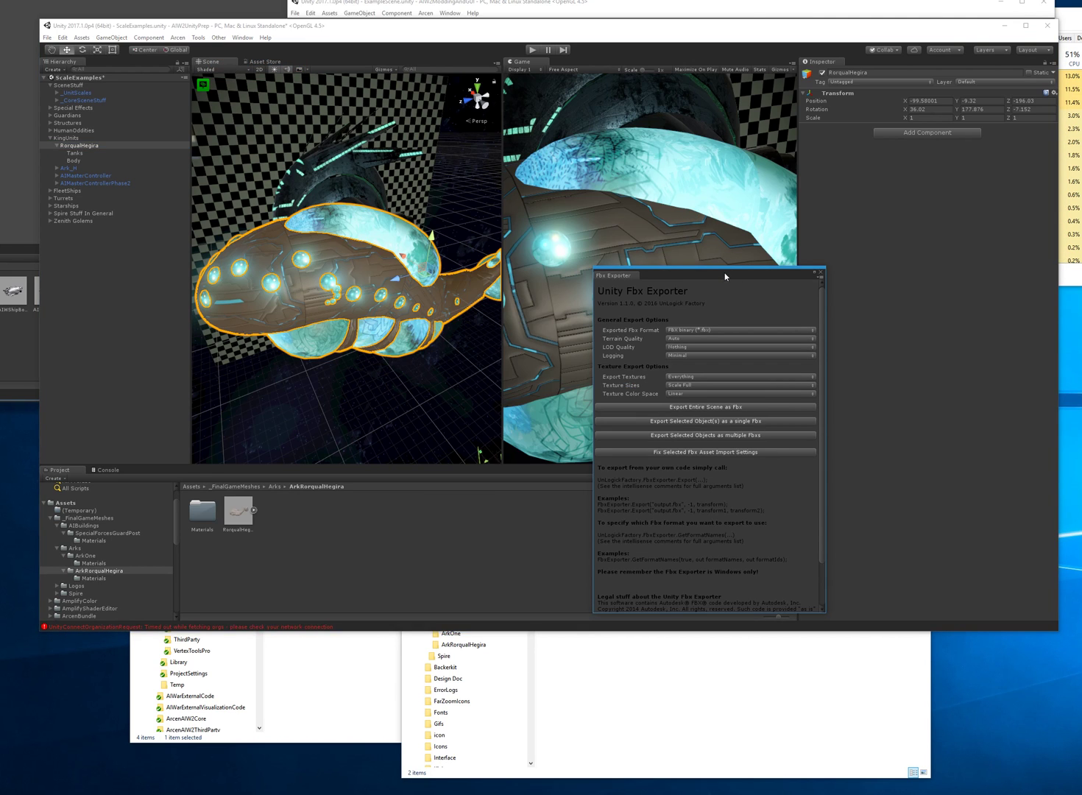
pyautogui.click(699, 421)
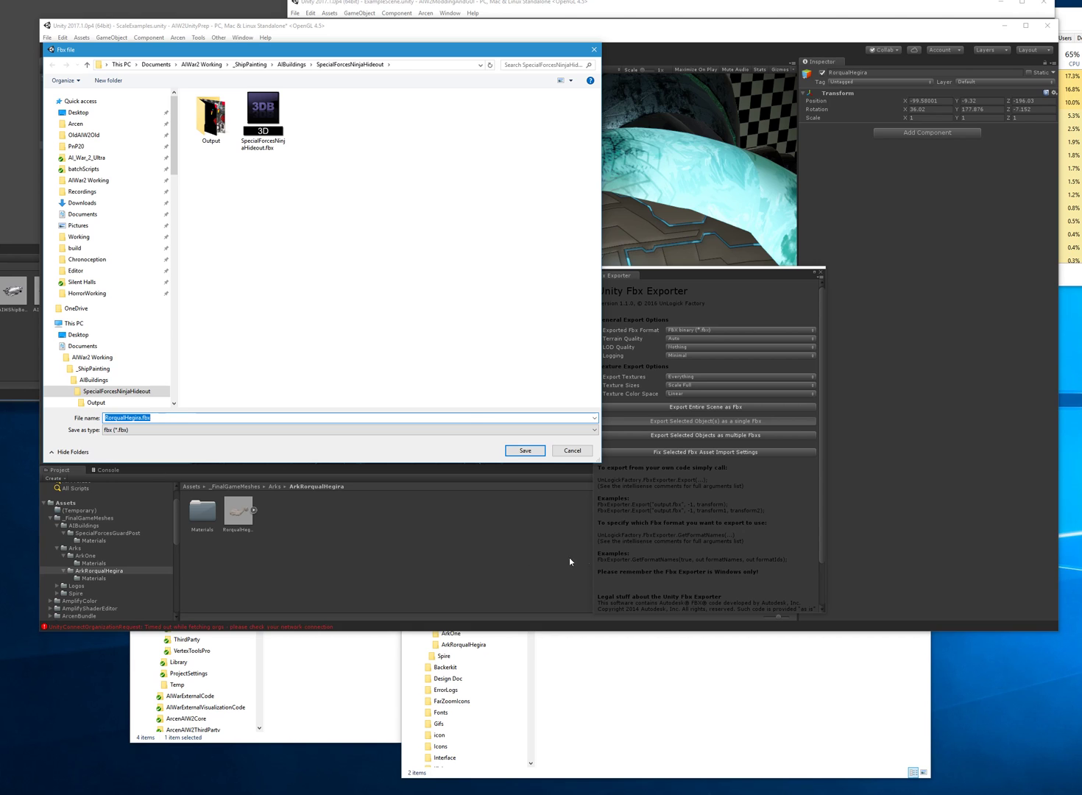
# Copy the Assets\_FinalGameMeshes\Arks\ArkRorqualHegira folder path from File Explorer and set it as the FBX export destination.
pyautogui.click(695, 737)
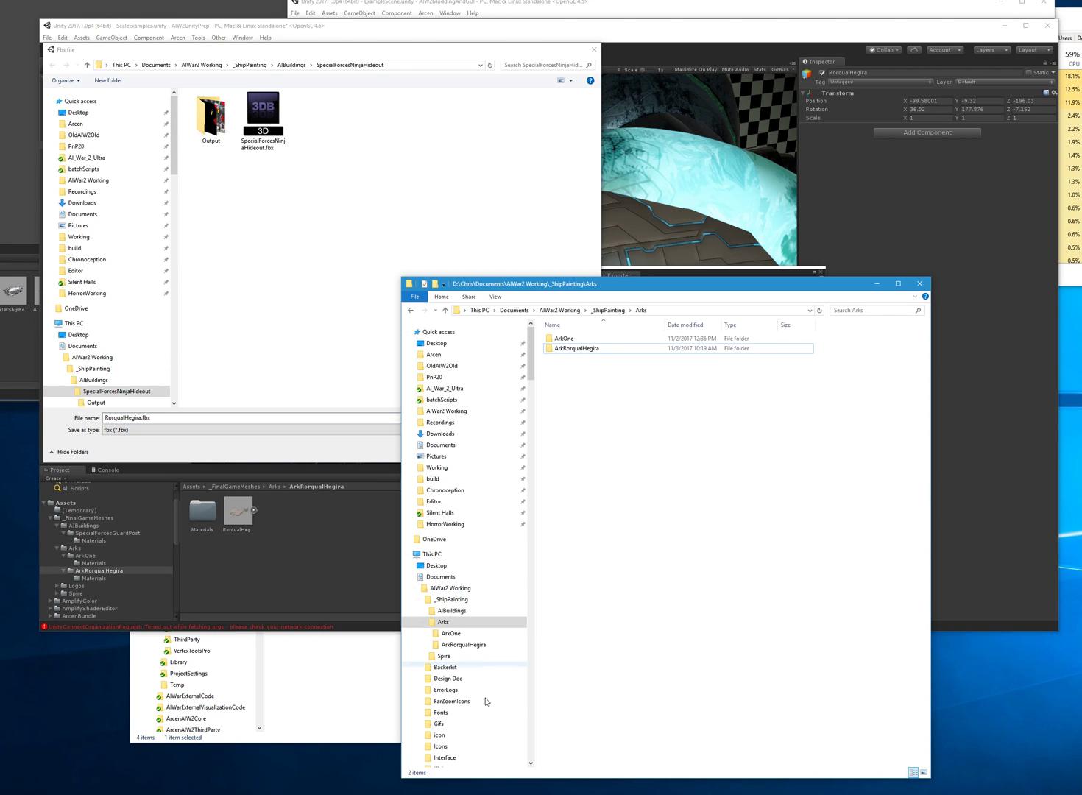
pyautogui.click(376, 698)
pyautogui.doubleClick(317, 314)
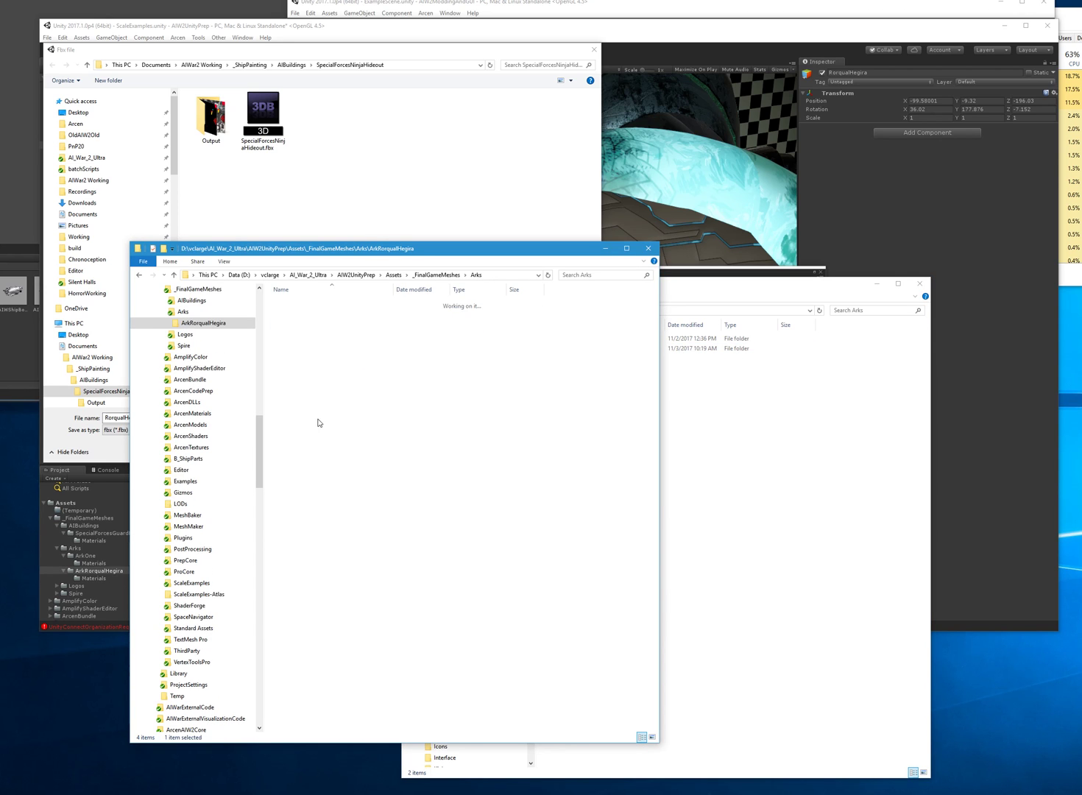
pyautogui.click(522, 275)
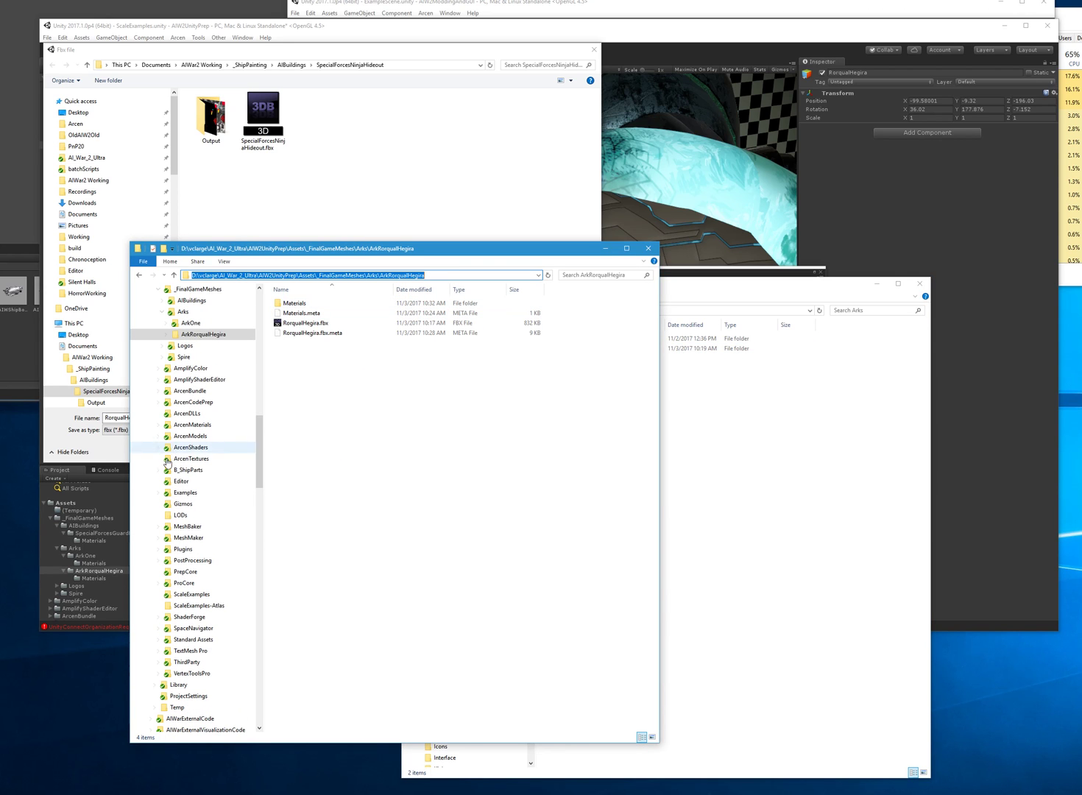
pyautogui.click(84, 428)
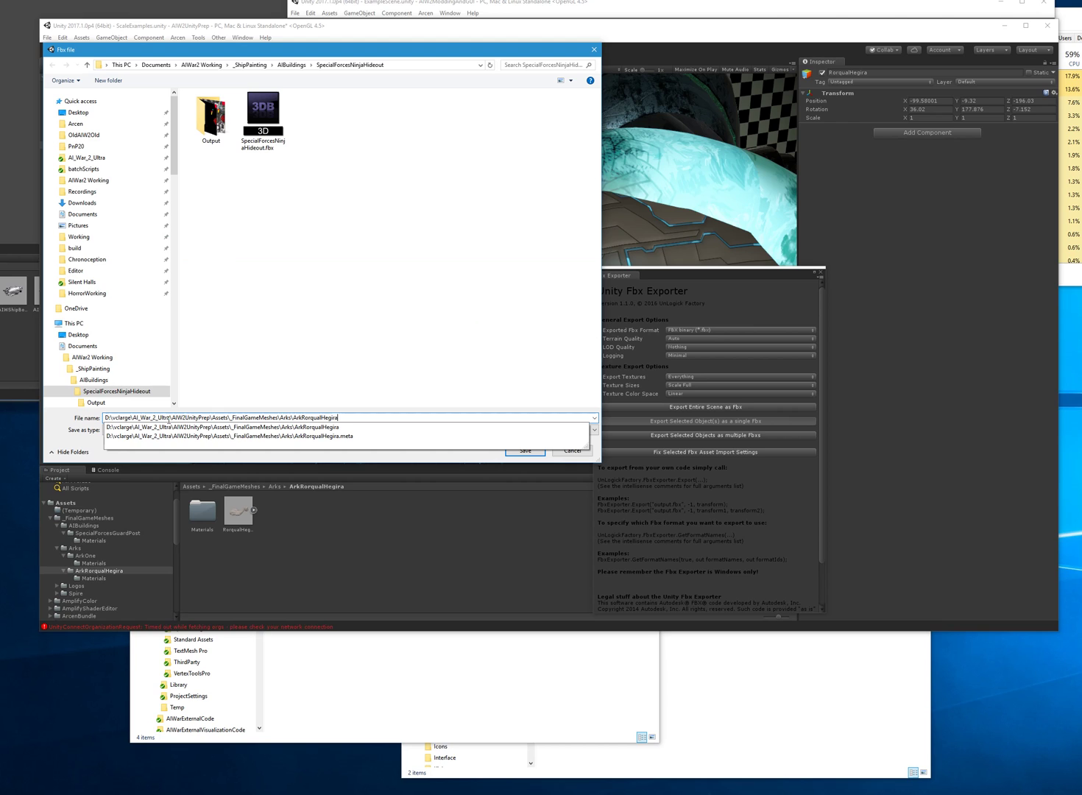
pyautogui.press('Return')
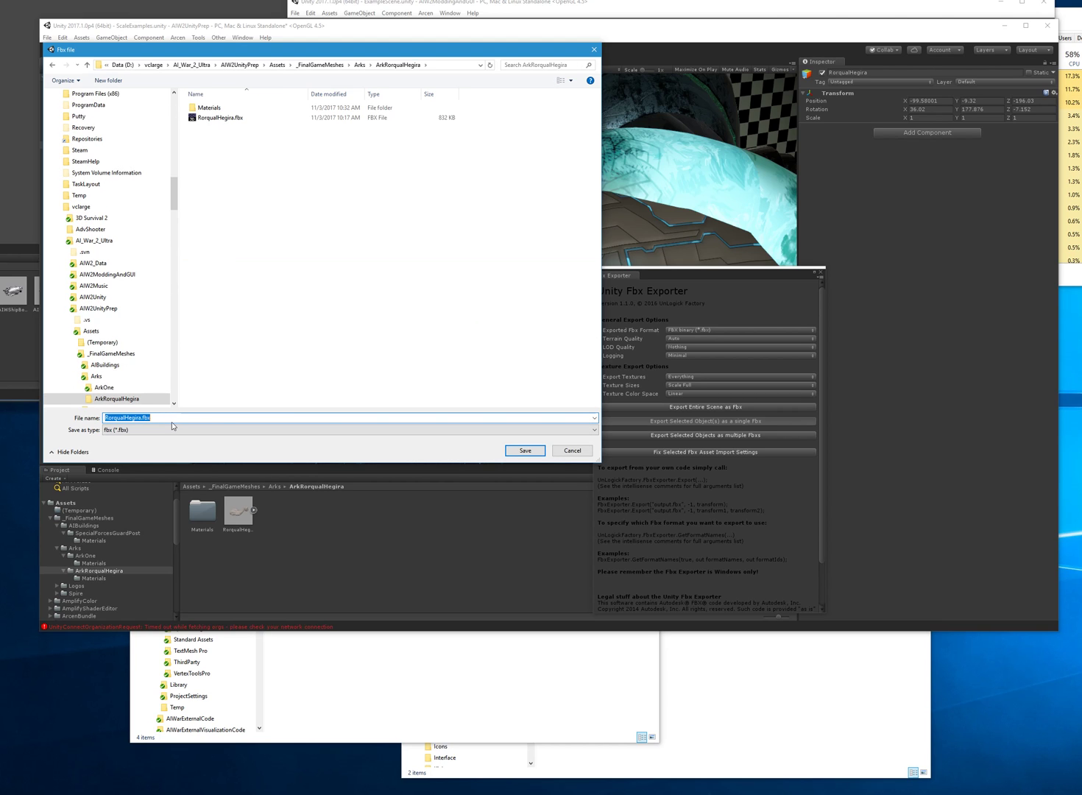
# Decline overwriting RorqualHegira.fbx, export the ship as RorqualHegira_Combined.fbx instead, and close the exporter.
pyautogui.click(533, 451)
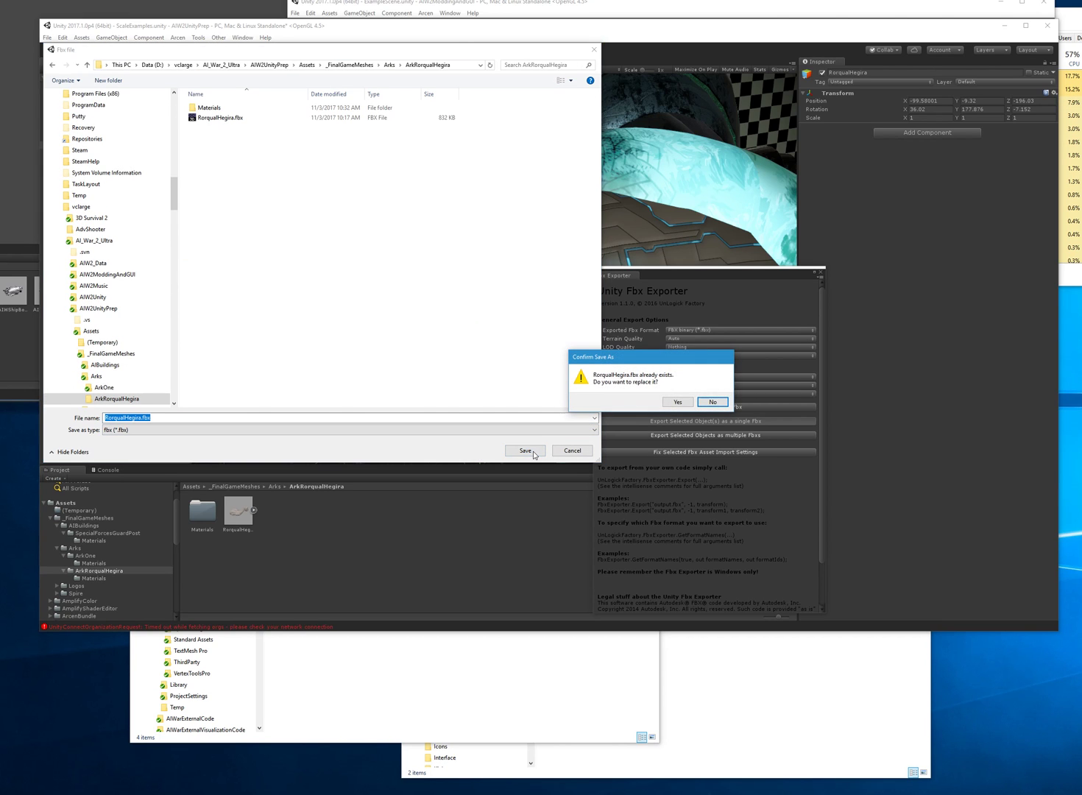
pyautogui.click(712, 402)
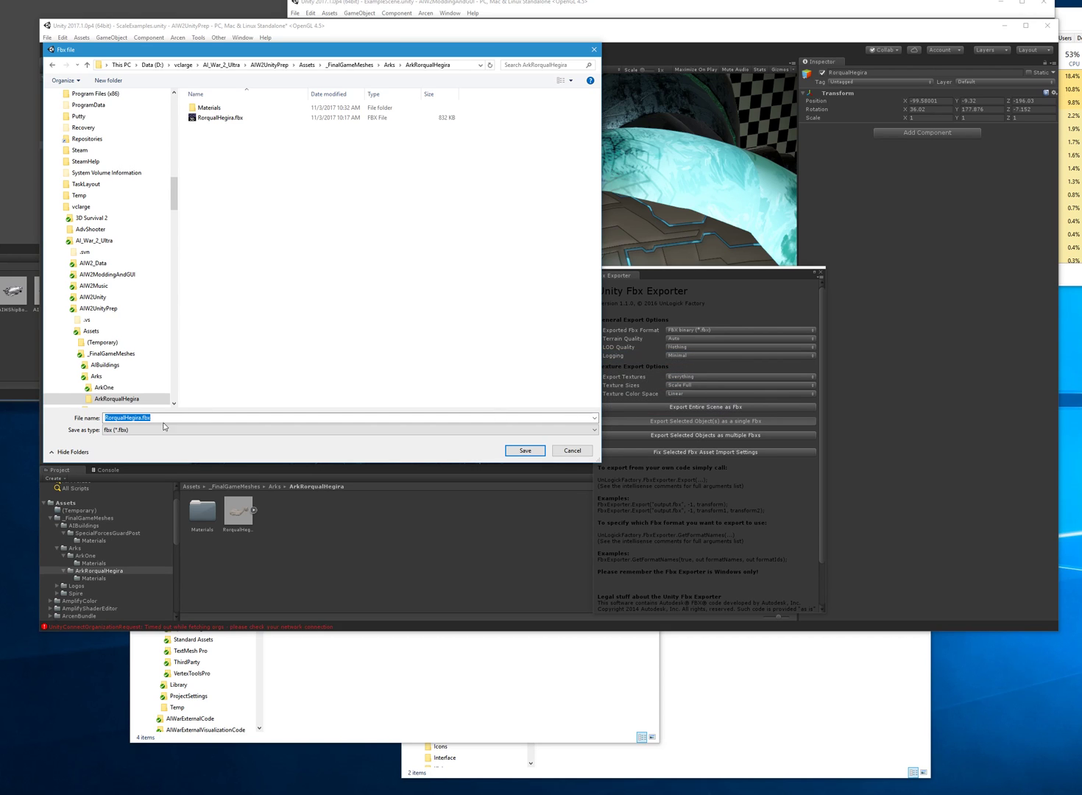
pyautogui.click(140, 417)
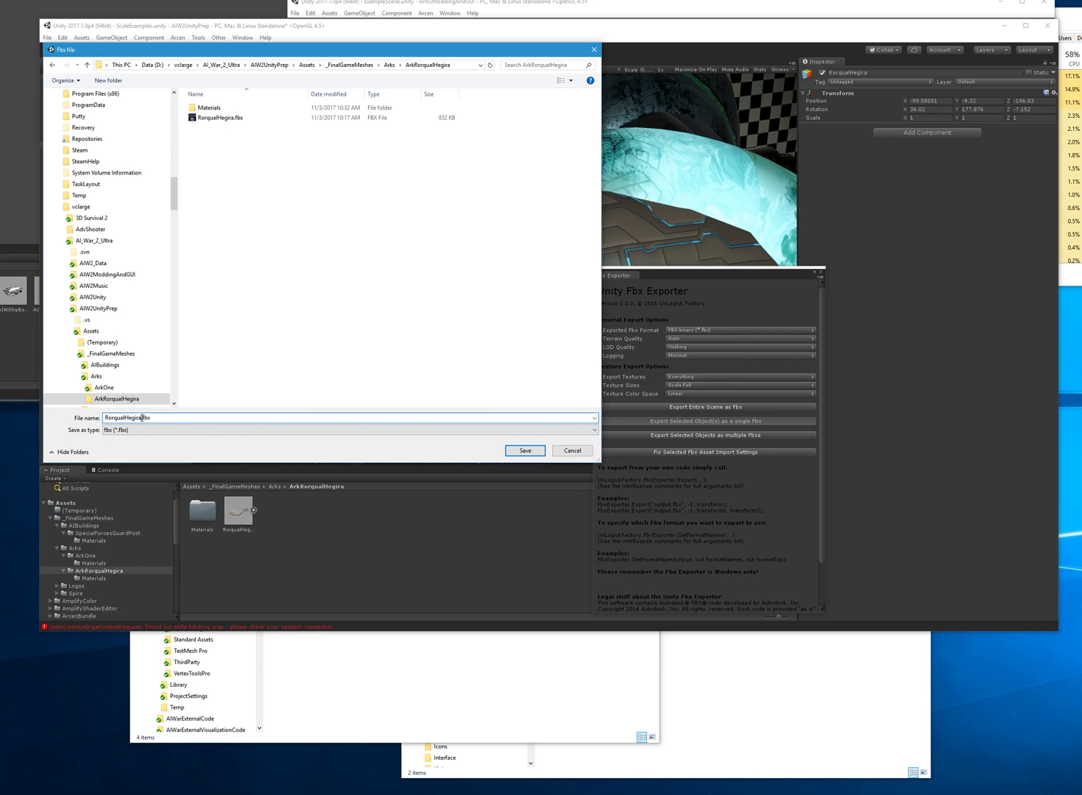
pyautogui.write('_Combined')
pyautogui.press('Return')
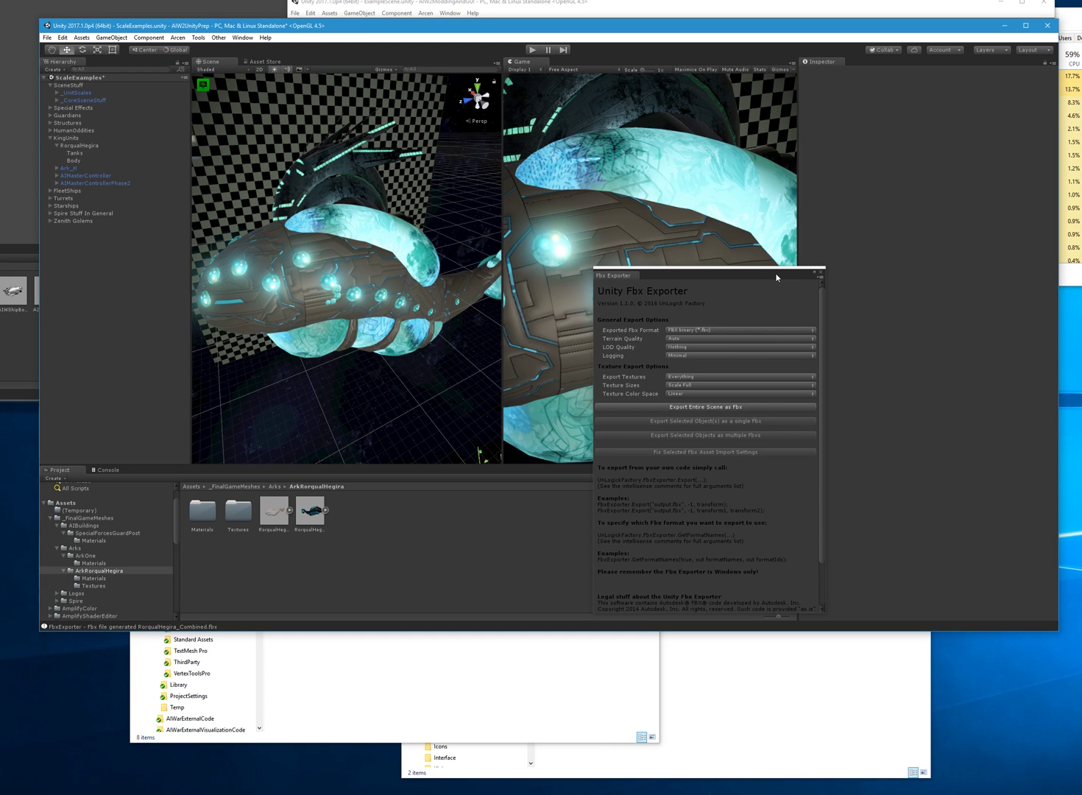
pyautogui.click(820, 272)
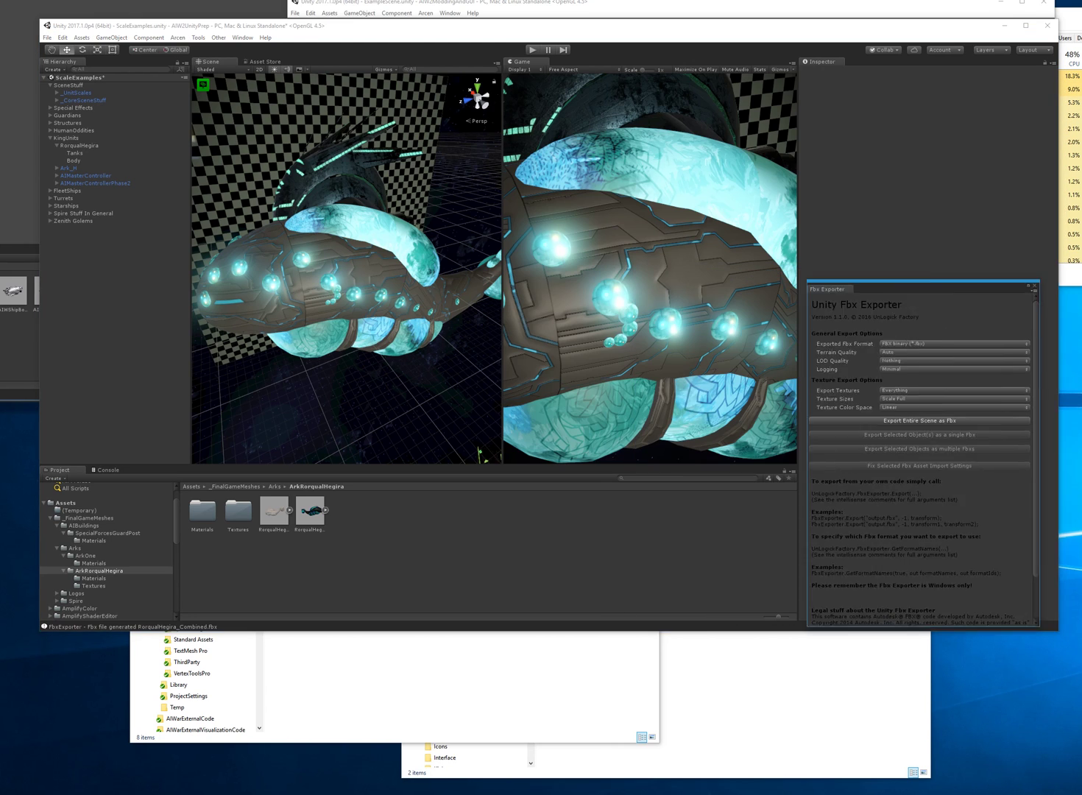
# Place the RorqualHegira_Combined model under KingUnits and paste RorqualHegira's transform values onto it.
pyautogui.click(313, 509)
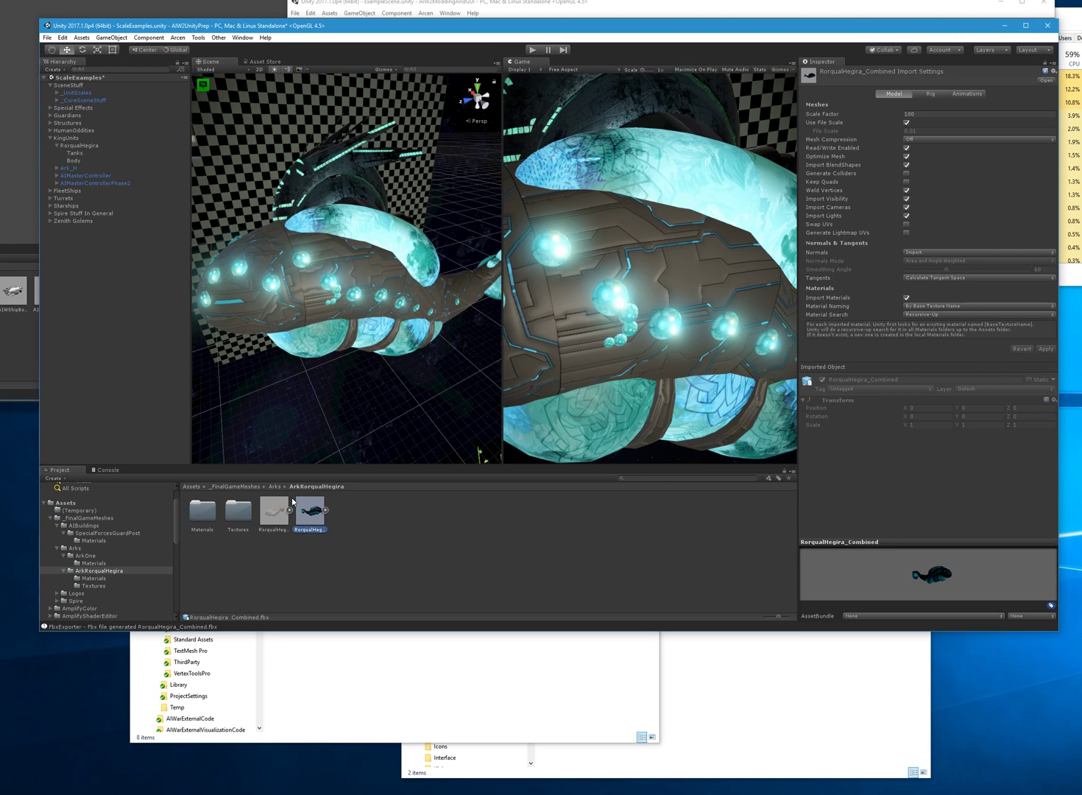
pyautogui.moveTo(308, 525); pyautogui.dragTo(87, 145)
pyautogui.click(84, 153)
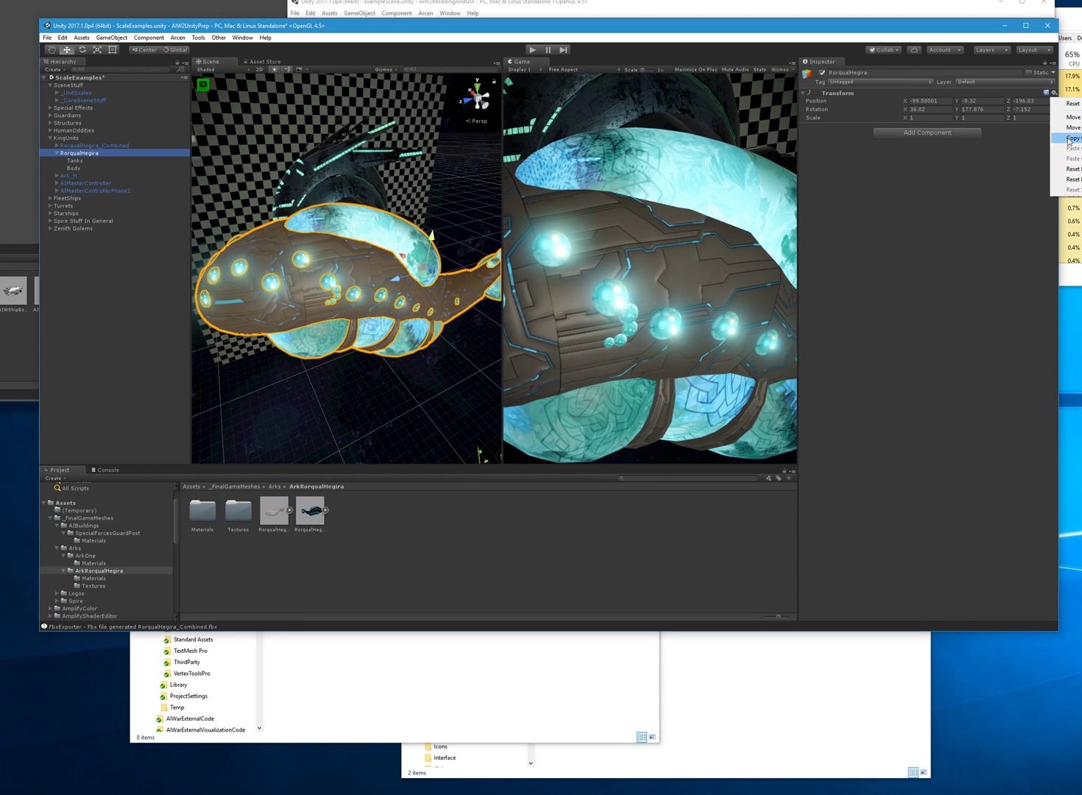
pyautogui.click(102, 146)
pyautogui.click(1054, 103)
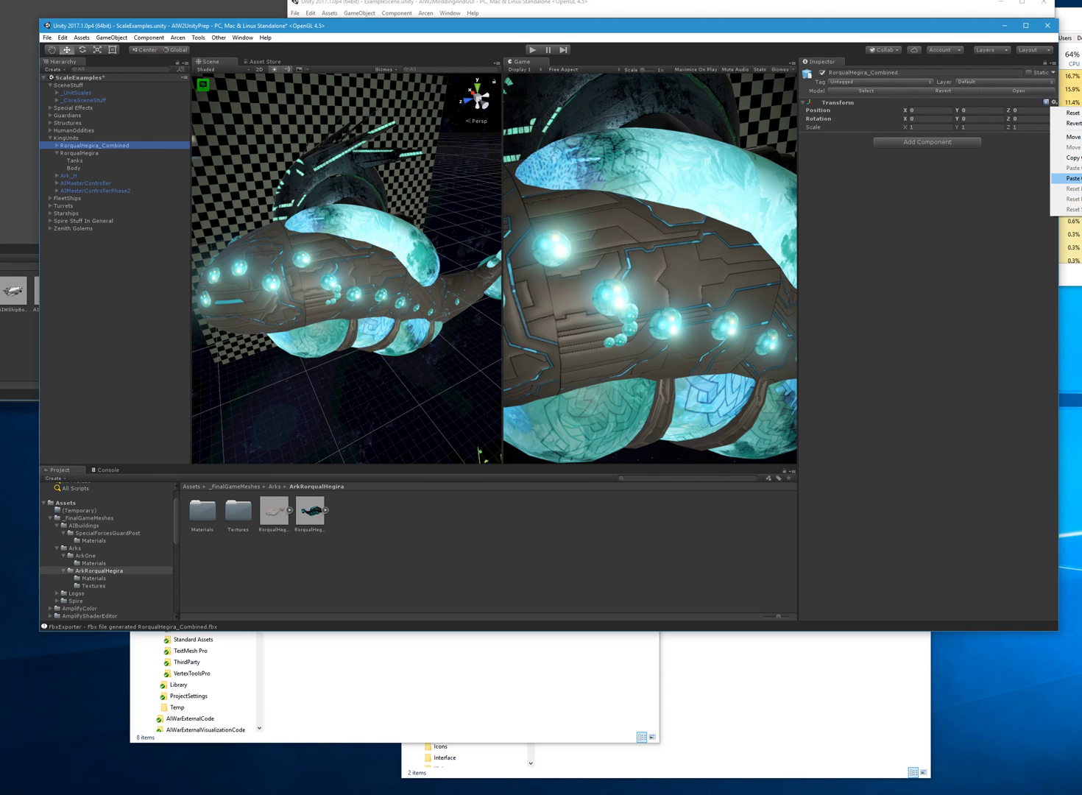
pyautogui.click(1071, 178)
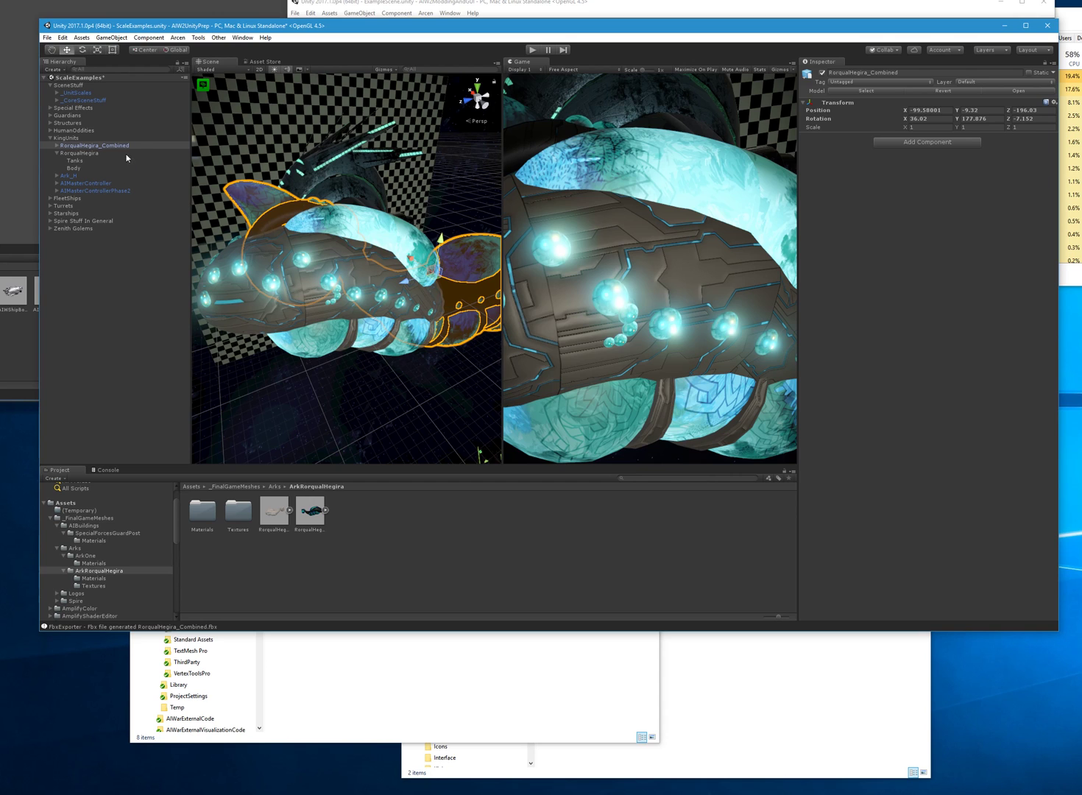
# Set the X, Y and Z rotation of RorqualHegira_Combined to 0.
pyautogui.click(57, 153)
pyautogui.click(79, 153)
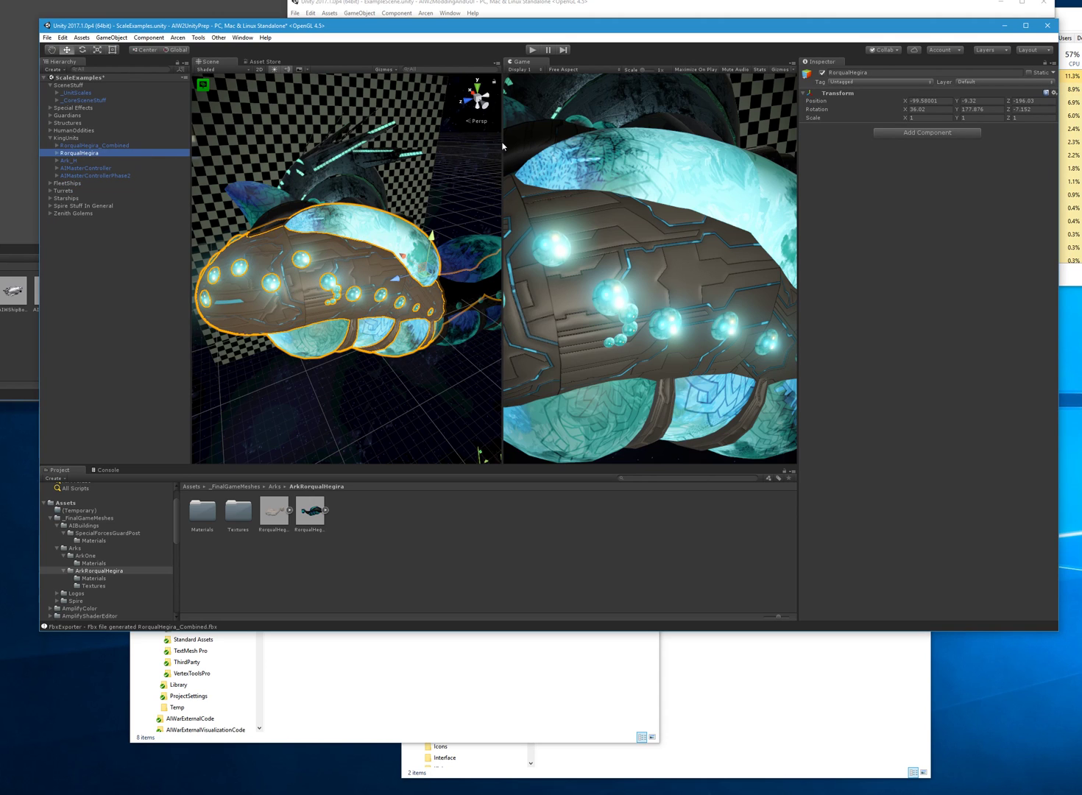
pyautogui.click(81, 145)
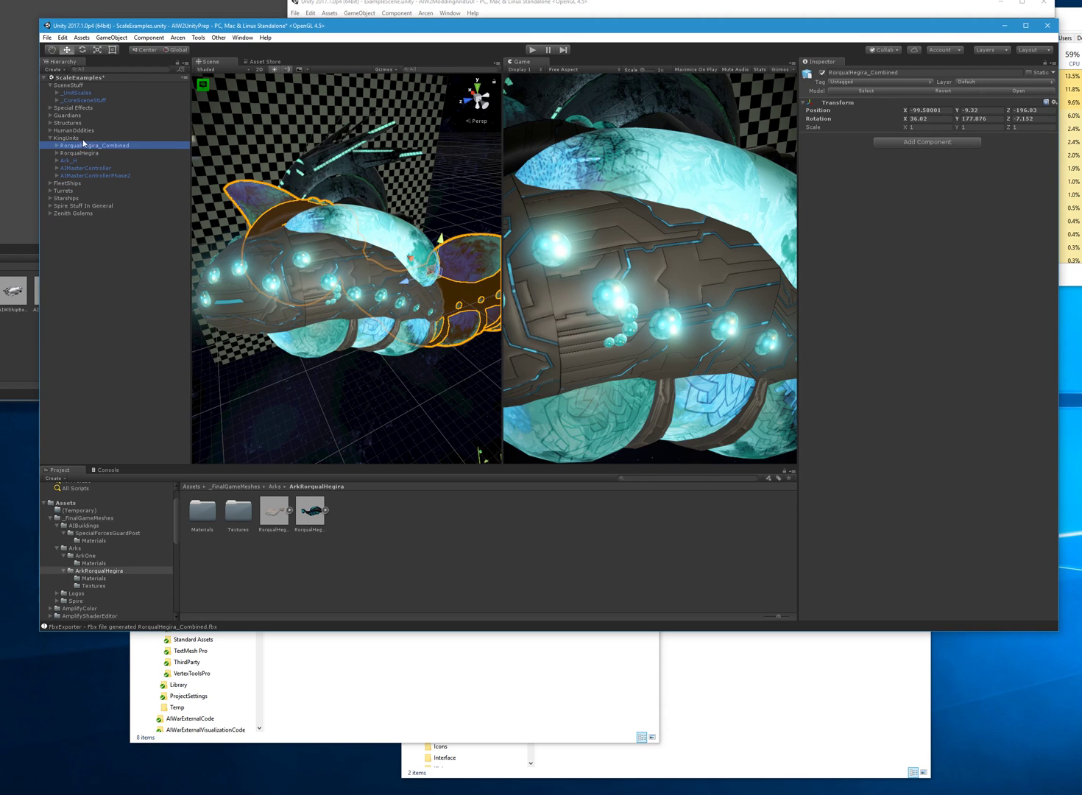
pyautogui.click(926, 118)
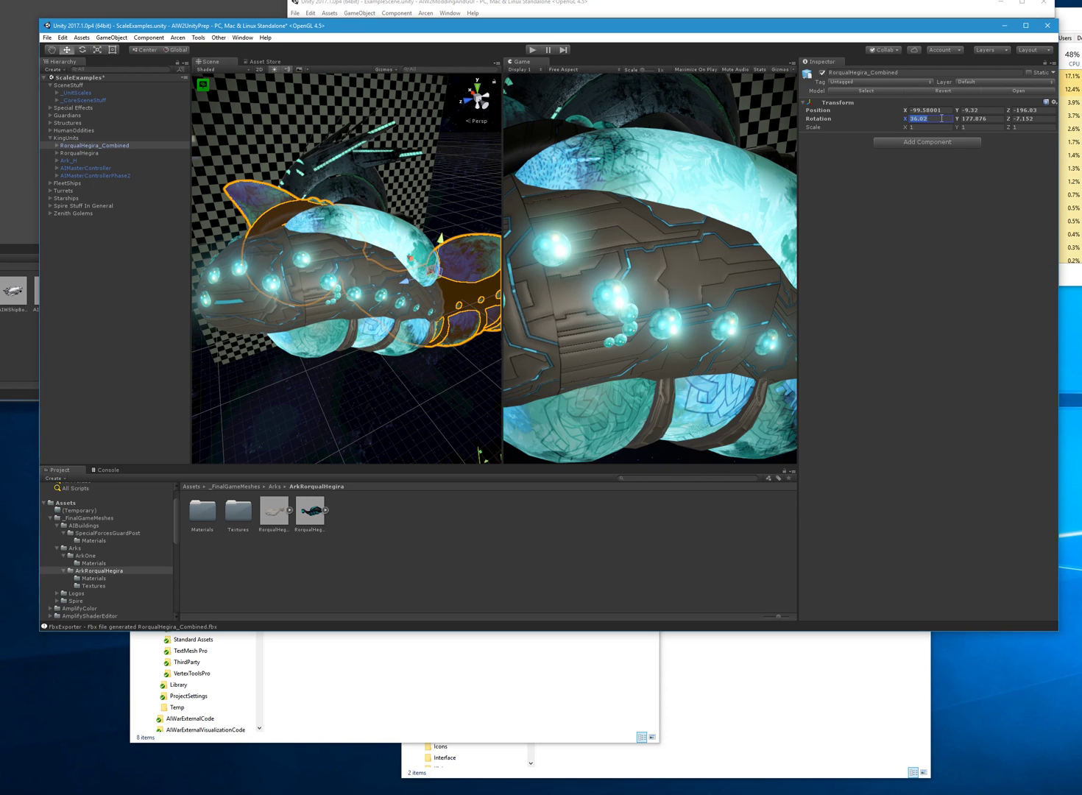
pyautogui.write('0')
pyautogui.press('Tab')
pyautogui.write('0')
pyautogui.press('Tab')
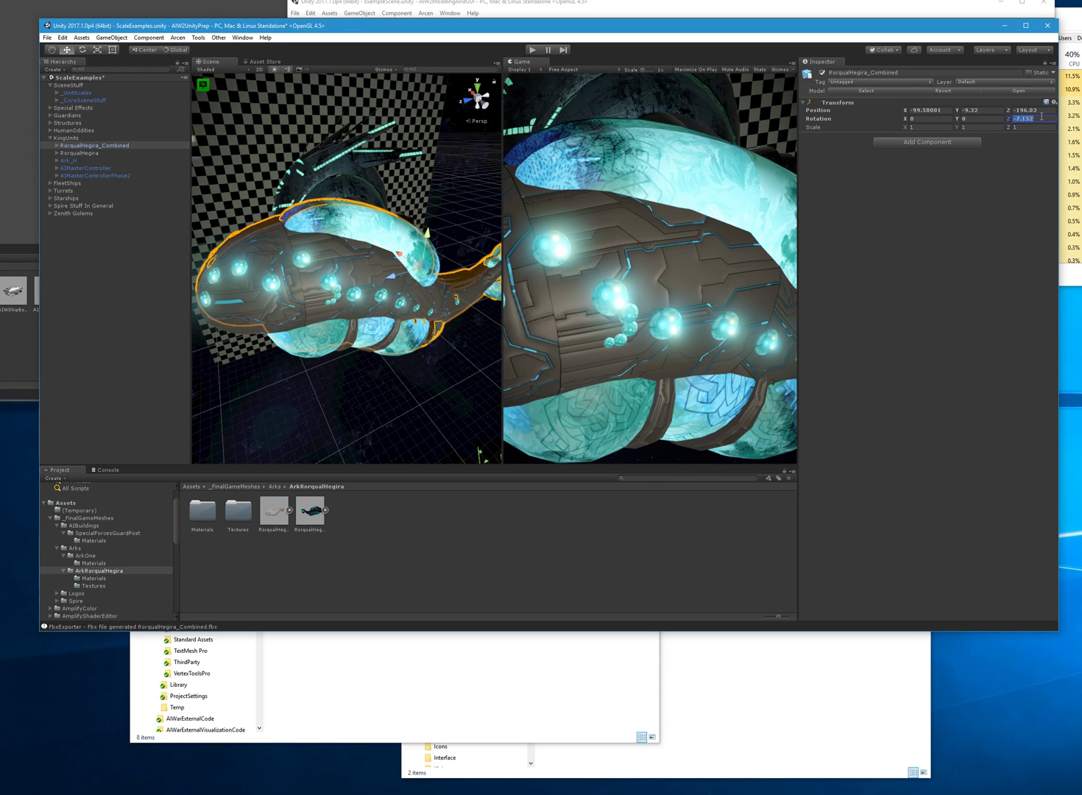
pyautogui.write('0')
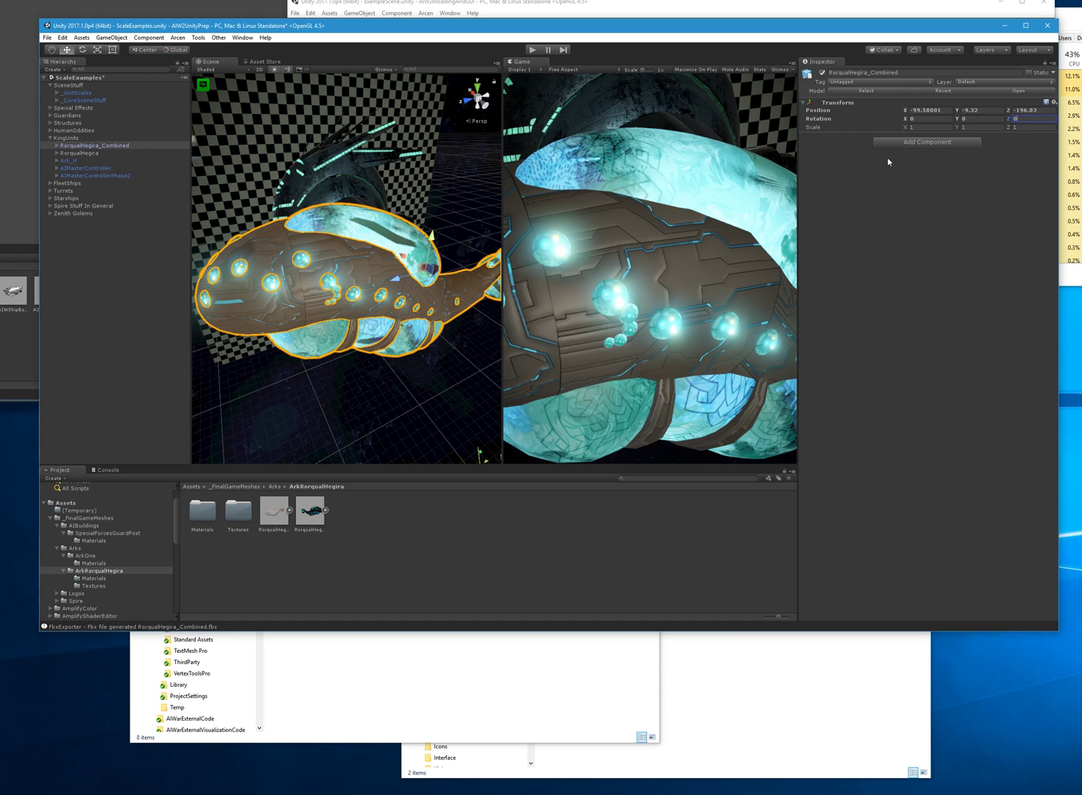
# Deactivate the original RorqualHegira object so that only the combined ship shows in the scene.
pyautogui.click(82, 153)
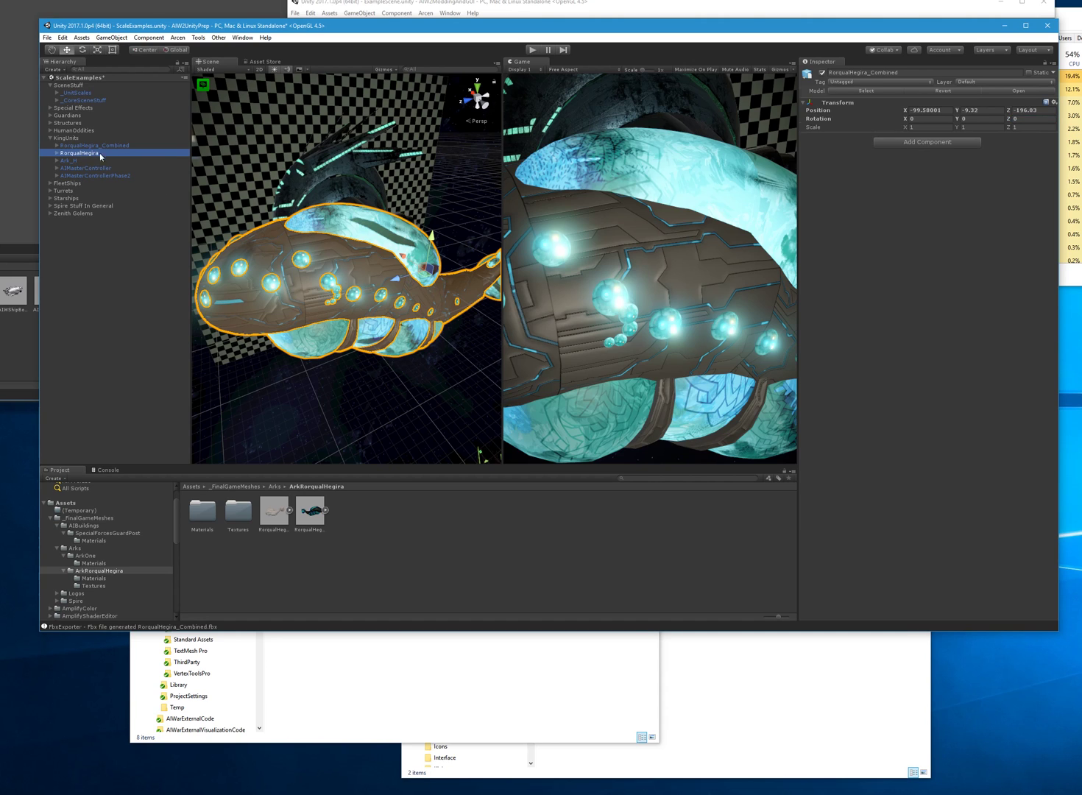
pyautogui.click(822, 73)
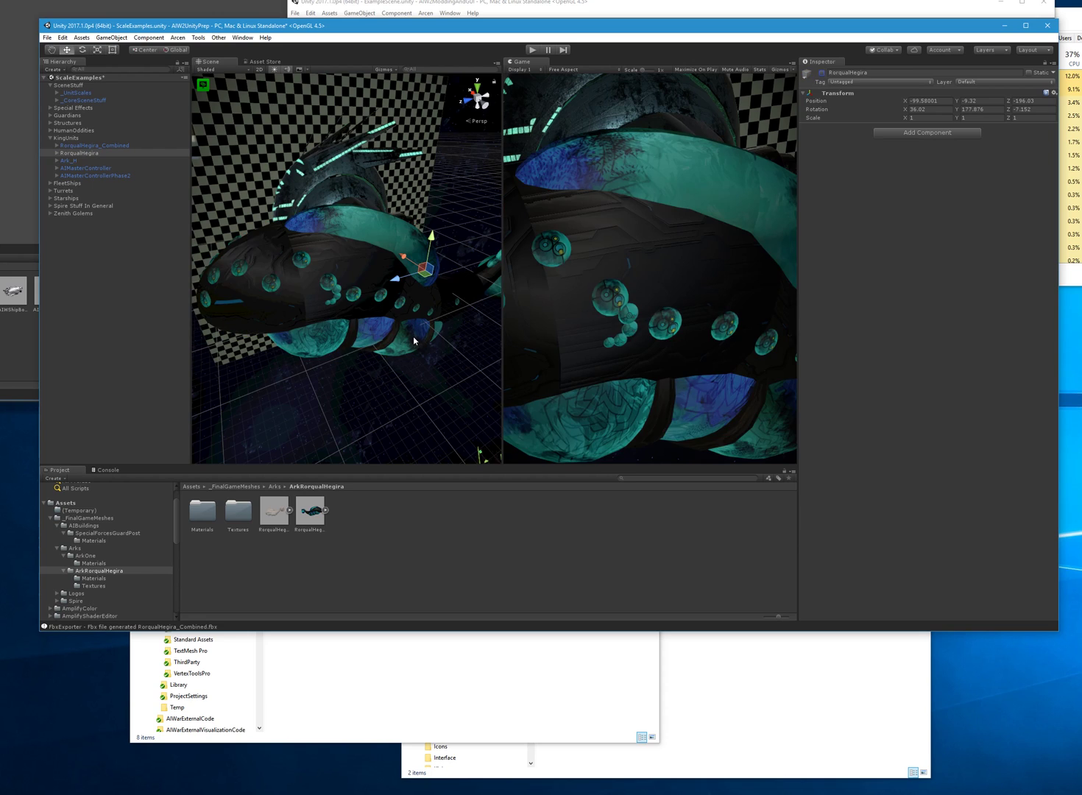
pyautogui.moveTo(398, 377)
pyautogui.keyDown('alt'); pyautogui.mouseDown()
pyautogui.moveTo(328, 362)
pyautogui.moveTo(387, 364)
pyautogui.mouseUp(); pyautogui.keyUp('alt')
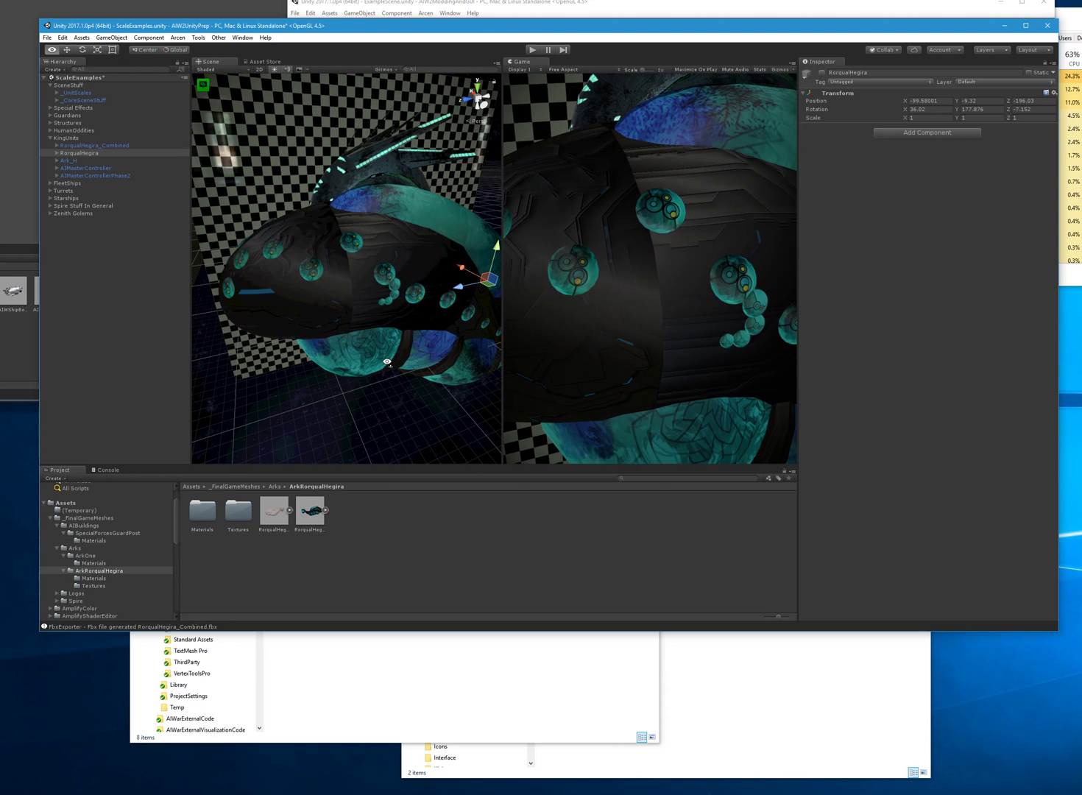
# Assign the Body material to the Body mesh and the Tanks material to the Tanks mesh of RorqualHegira_Combined.
pyautogui.doubleClick(207, 524)
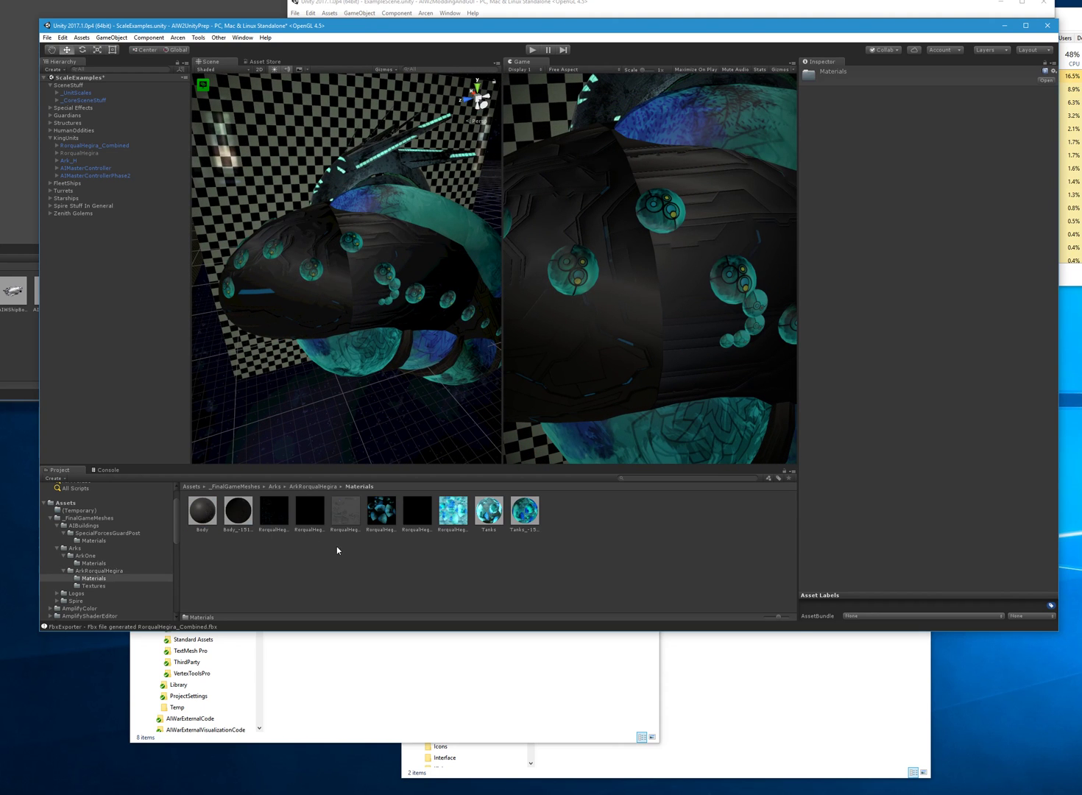
pyautogui.click(57, 145)
pyautogui.click(71, 153)
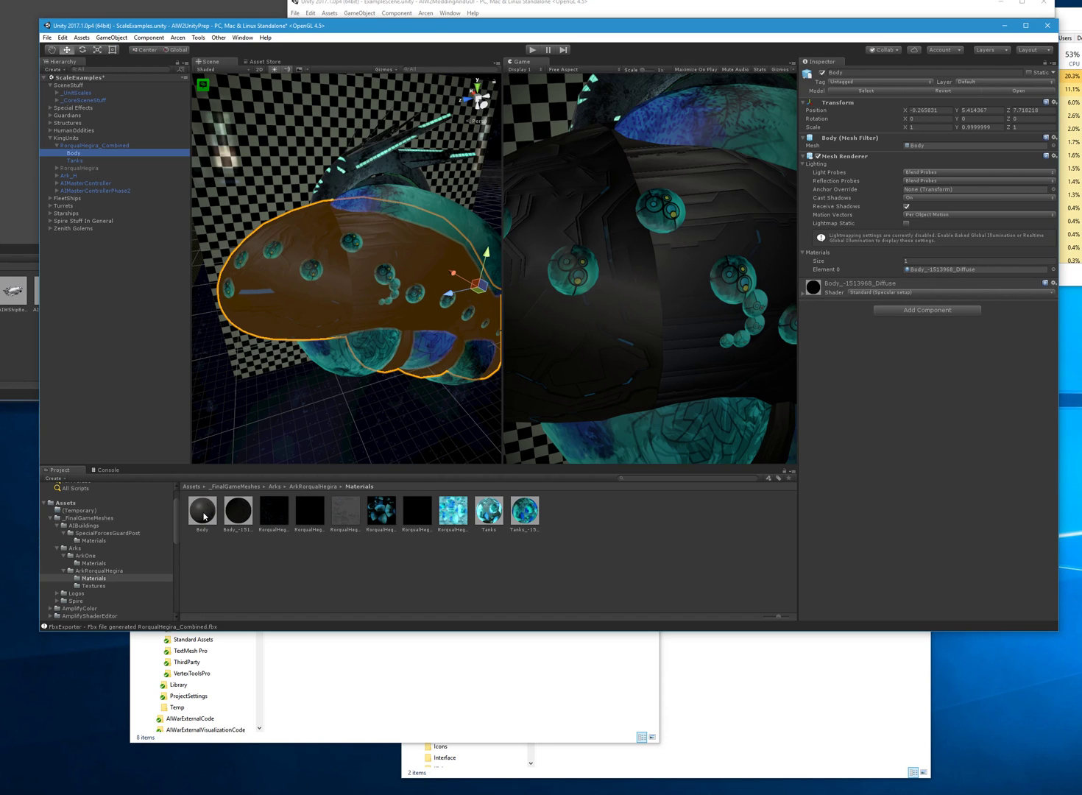
pyautogui.moveTo(202, 513); pyautogui.dragTo(919, 272)
pyautogui.click(88, 158)
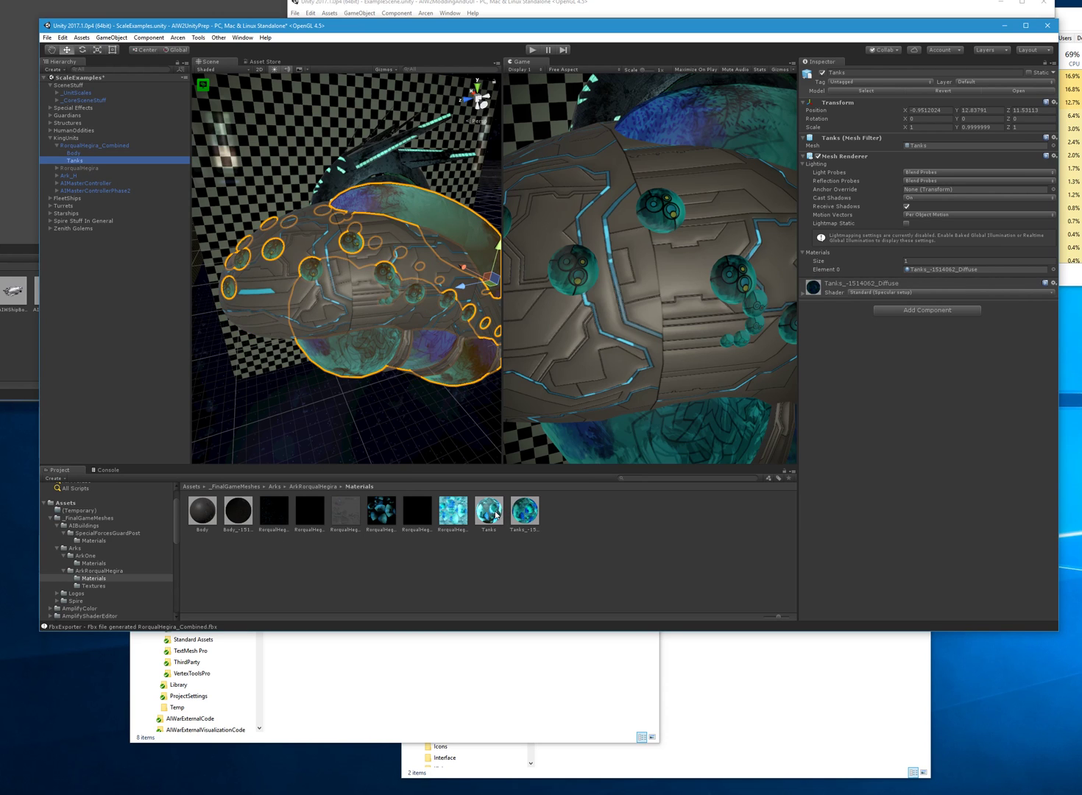
pyautogui.moveTo(497, 511); pyautogui.dragTo(937, 272)
pyautogui.click(407, 411)
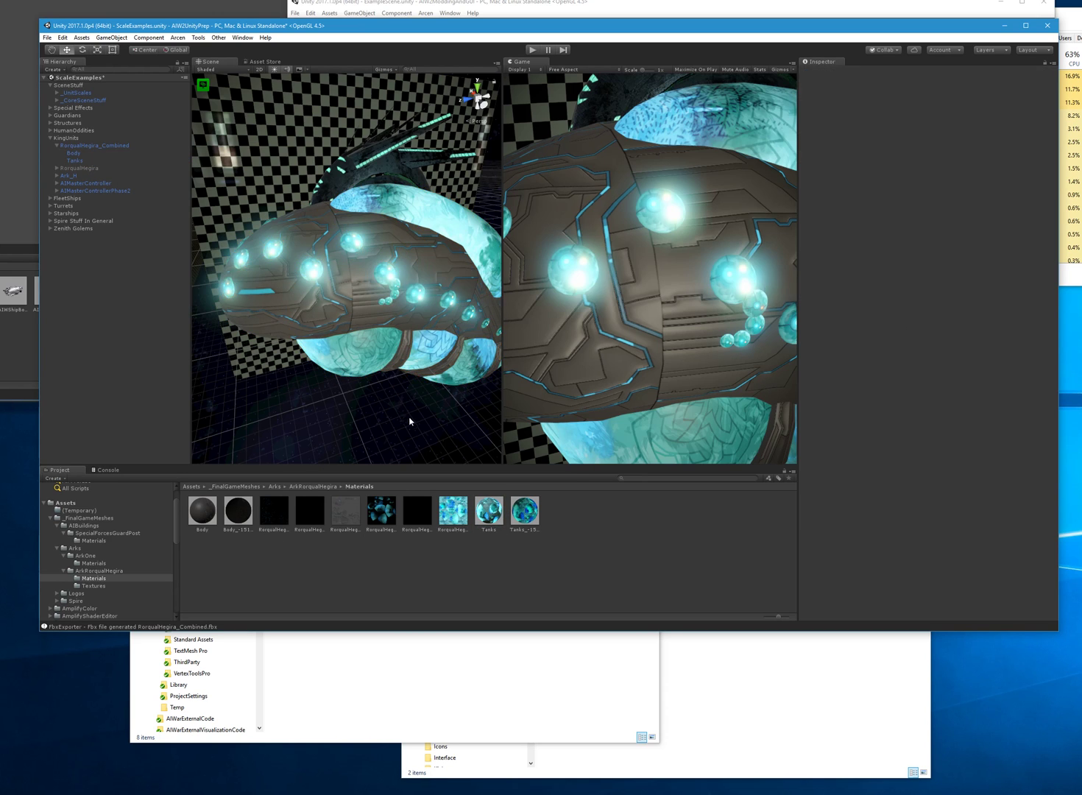
pyautogui.keyDown('alt'); pyautogui.moveTo(396, 403); pyautogui.dragTo(456, 384); pyautogui.keyUp('alt')
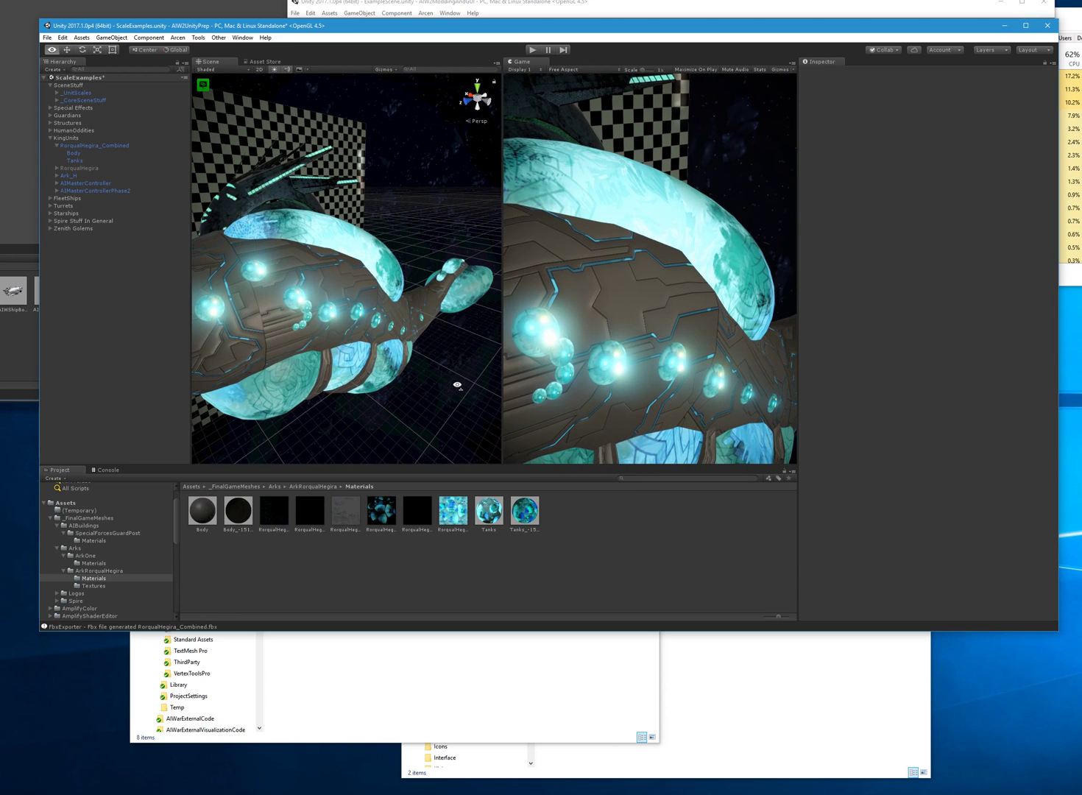
# Reactivate the original RorqualHegira and move it to X -117.27 for a side-by-side comparison with the combined ship.
pyautogui.click(72, 169)
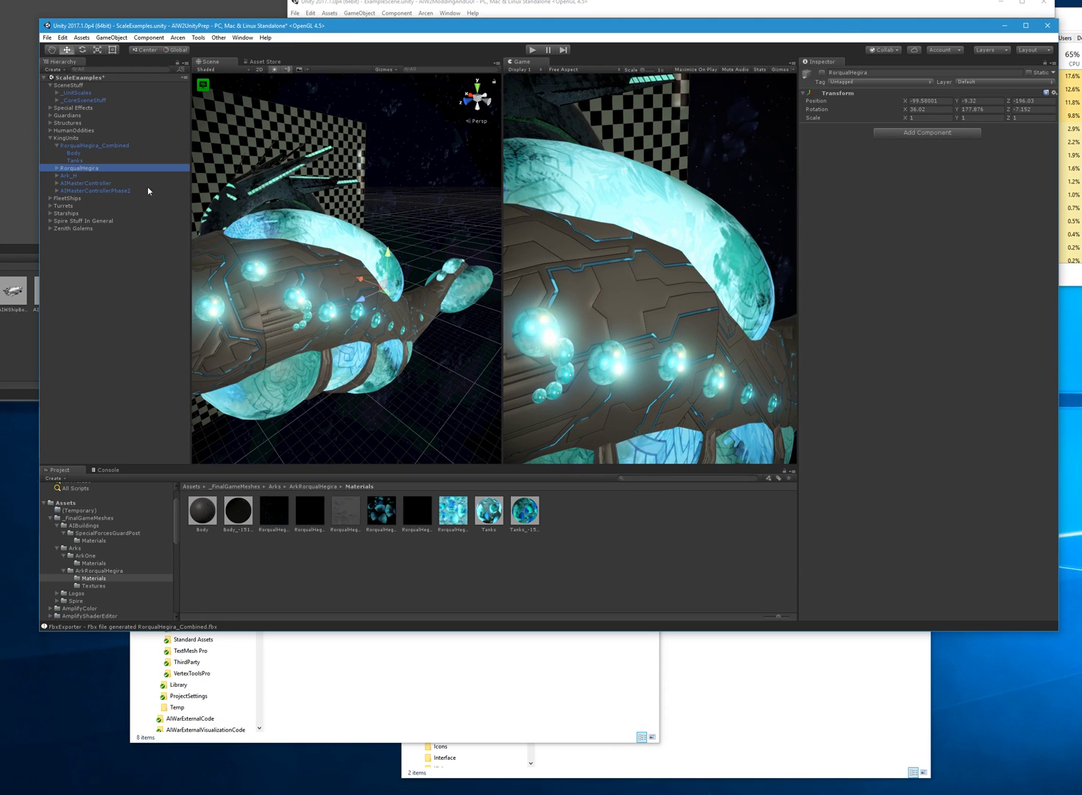
pyautogui.click(822, 72)
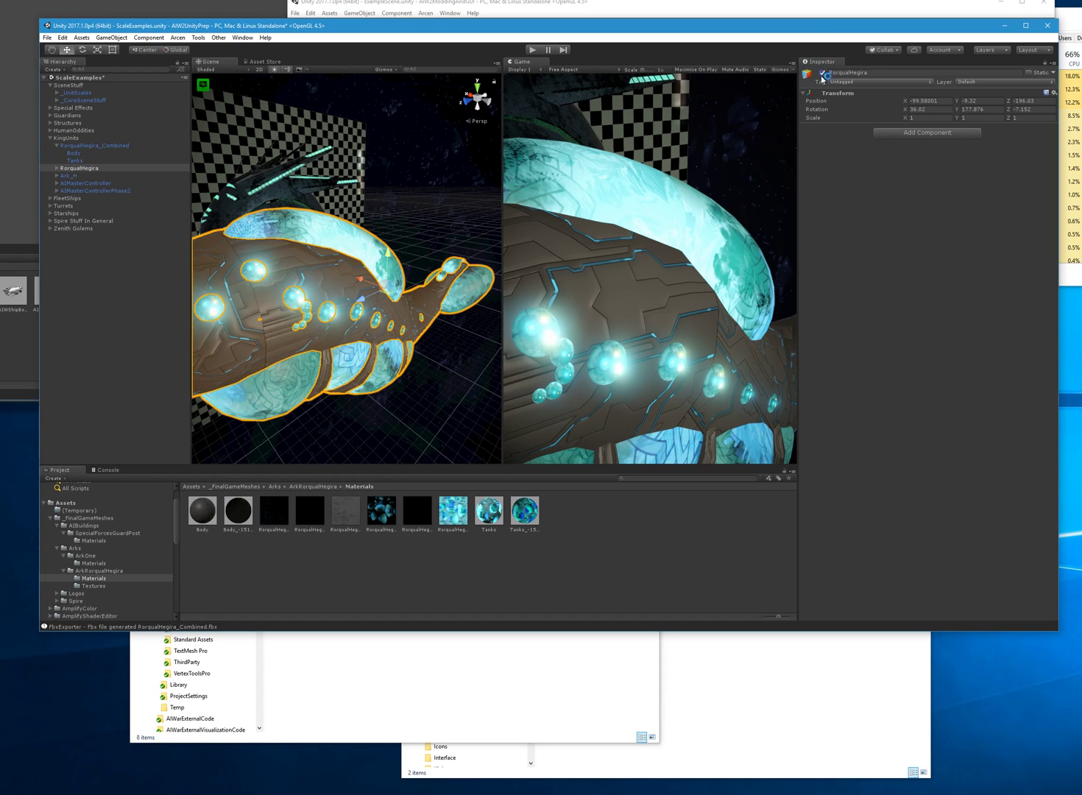
pyautogui.moveTo(362, 282); pyautogui.dragTo(382, 219)
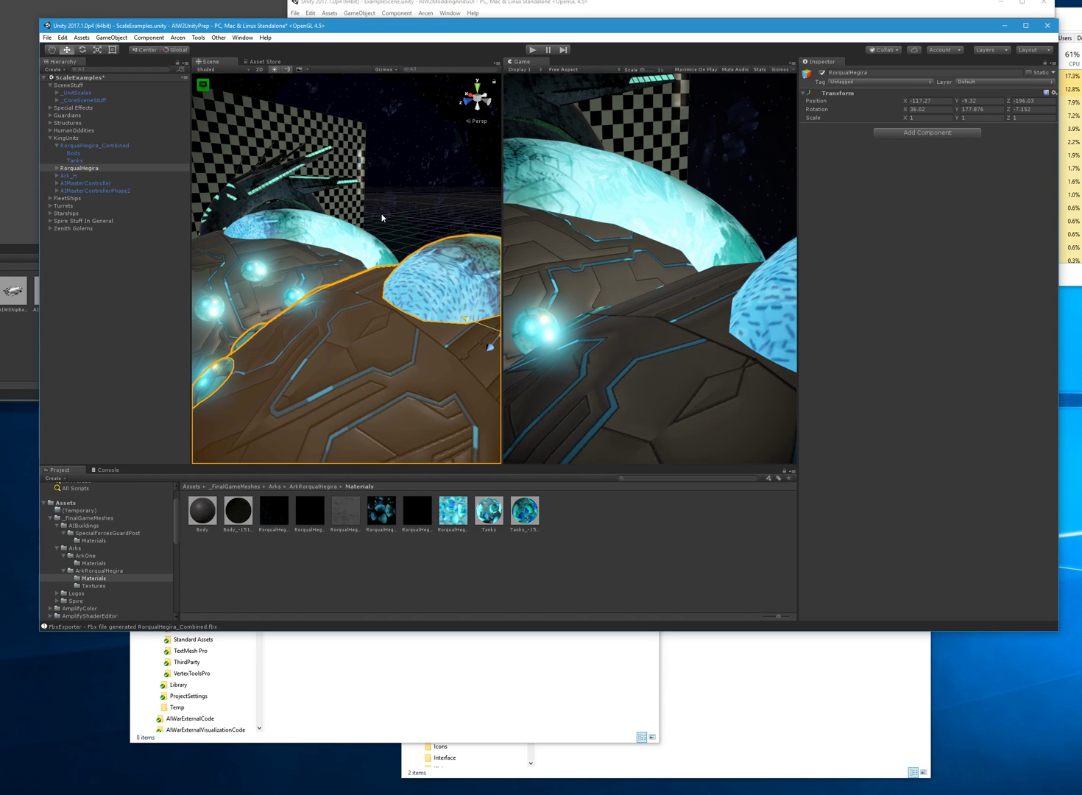
pyautogui.click(382, 220)
pyautogui.moveTo(382, 220); pyautogui.dragTo(409, 286, button='right')
pyautogui.click(403, 284)
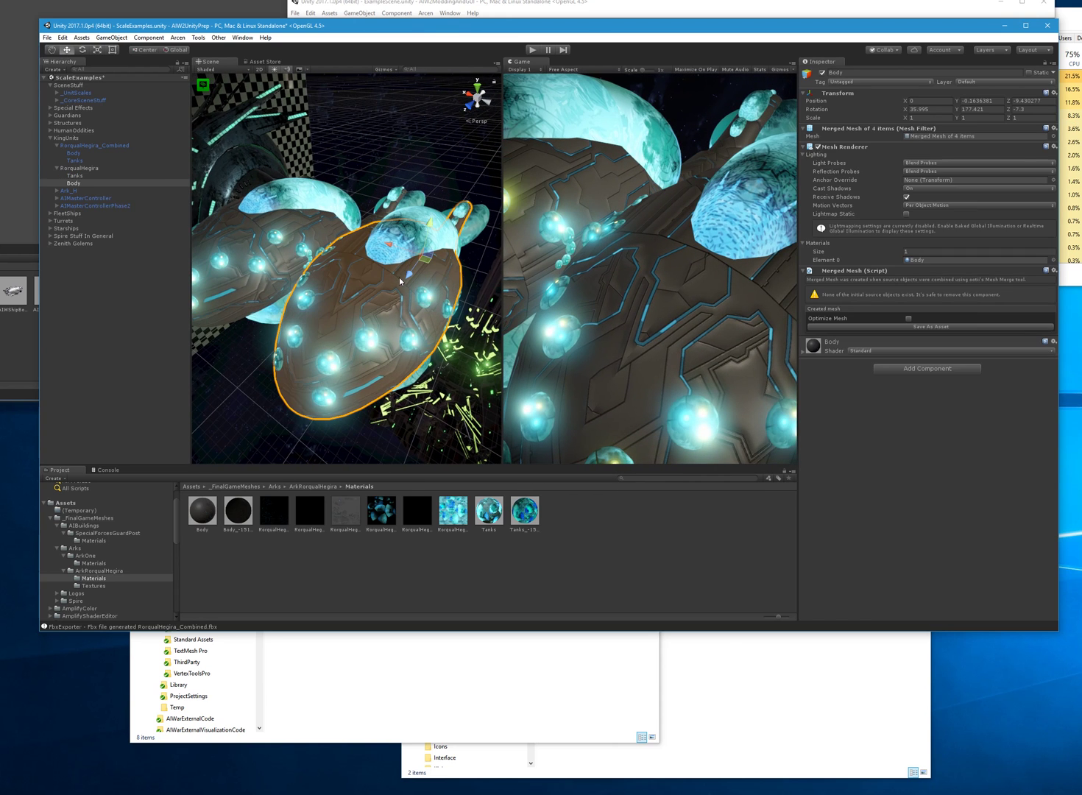
# Delete the original RorqualHegira object from KingUnits and ignore the normal map fix.
pyautogui.click(90, 168)
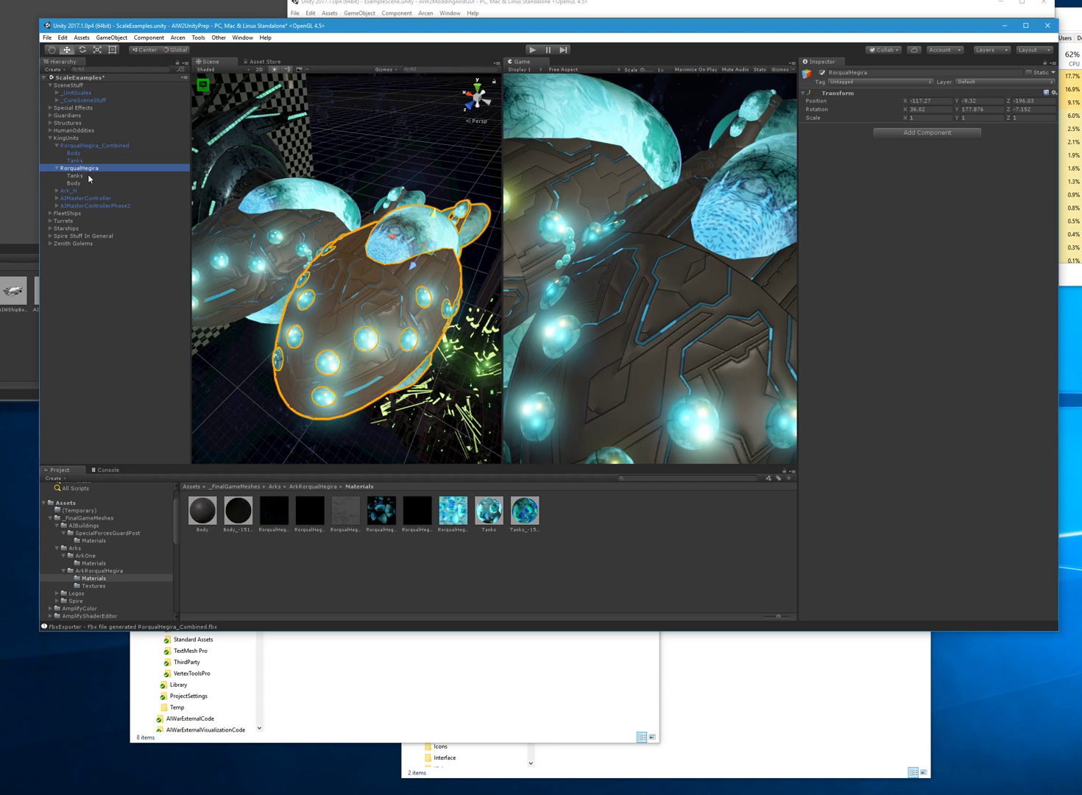
pyautogui.press('Delete')
pyautogui.click(58, 145)
pyautogui.click(145, 146)
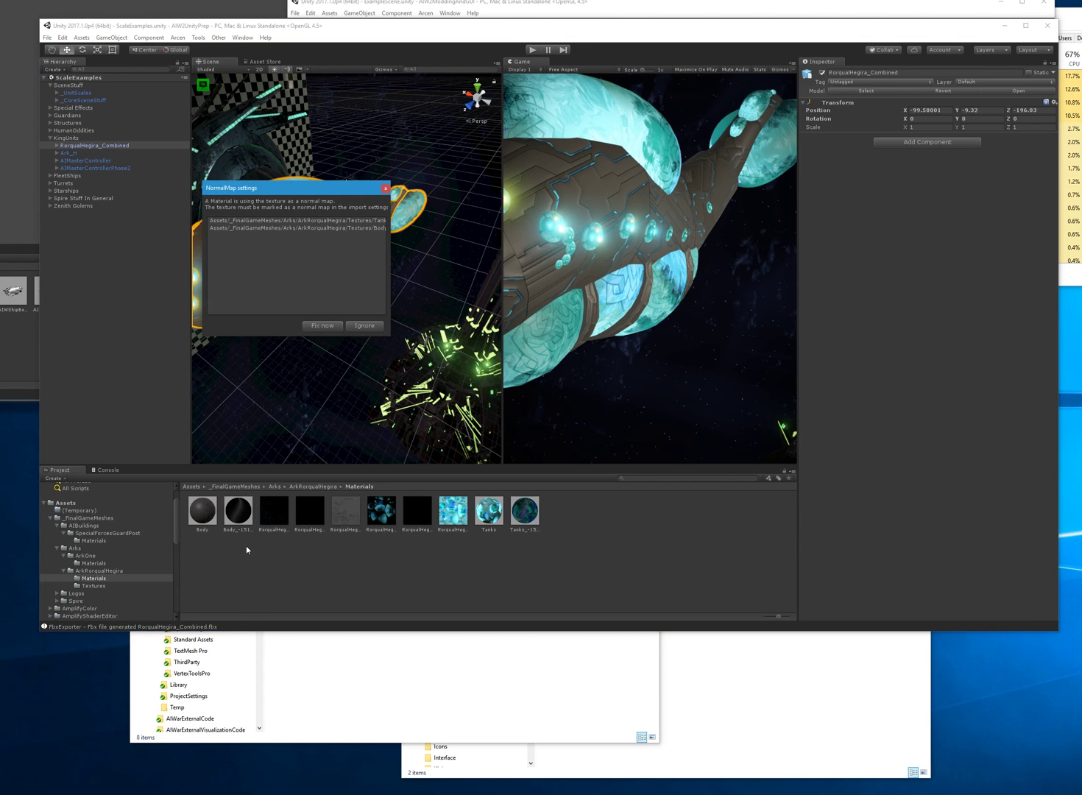
pyautogui.click(359, 327)
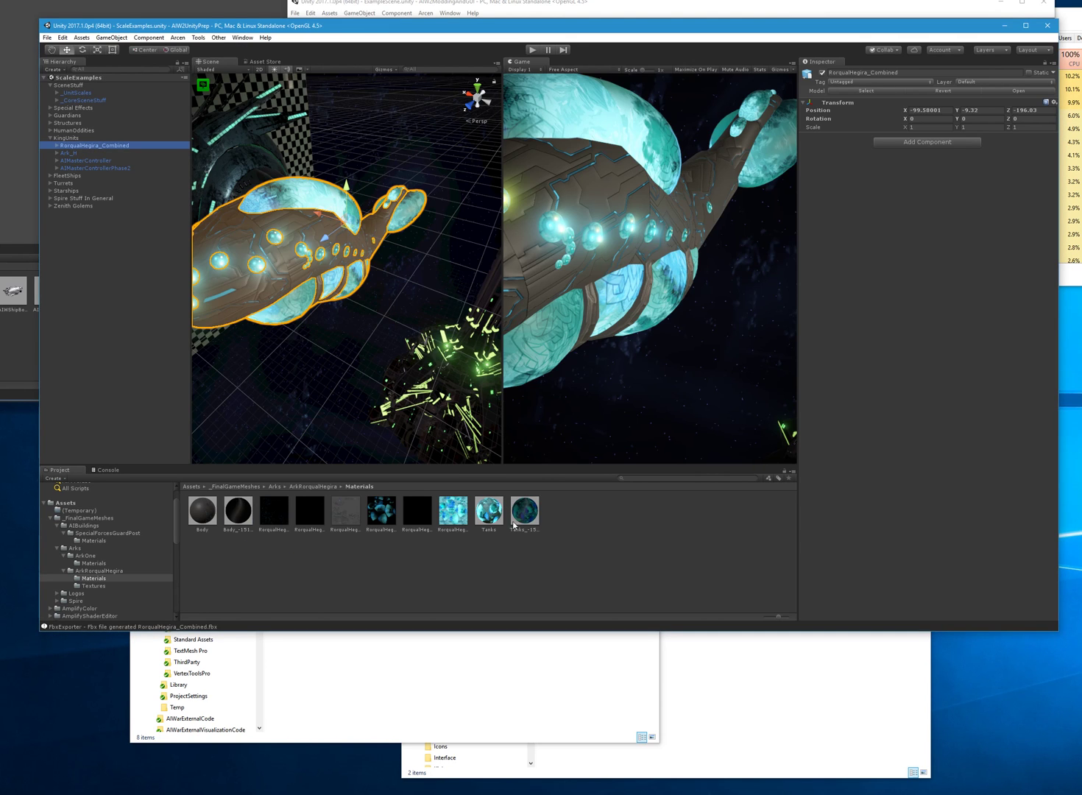
# Delete the Textures folder and the old RorqualHegira.fbx model from the ArkRorqualHegira asset folder.
pyautogui.click(94, 585)
pyautogui.press('Delete')
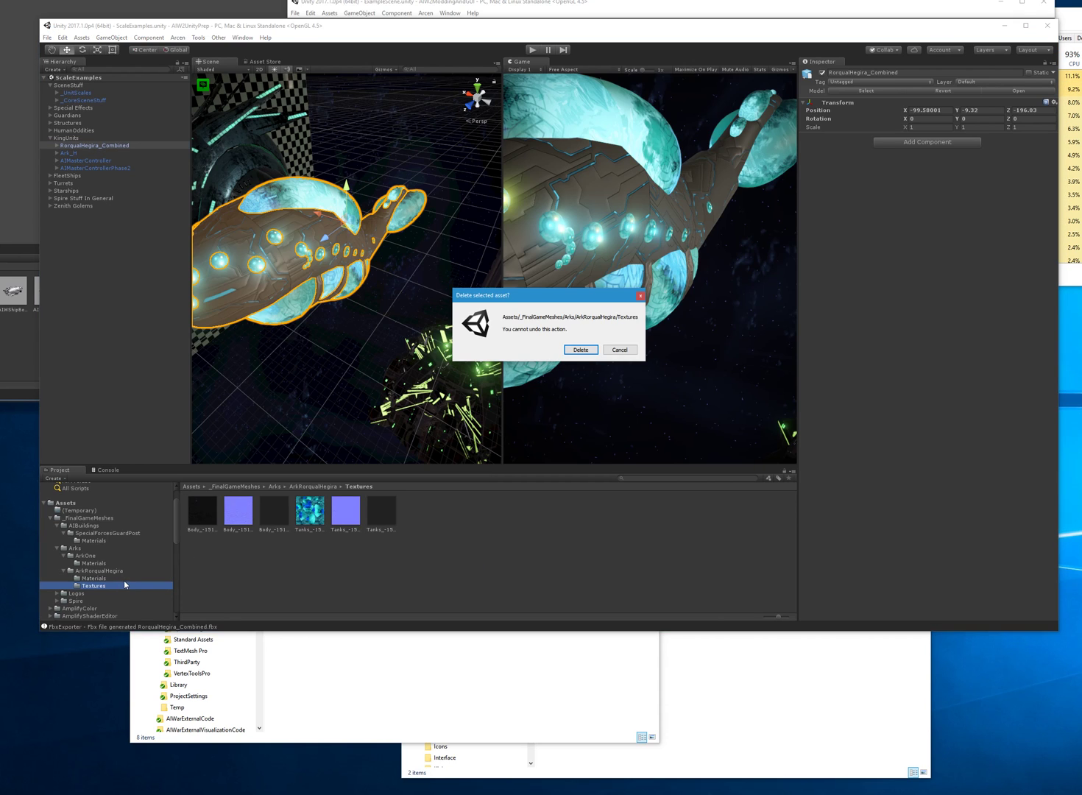
pyautogui.click(580, 349)
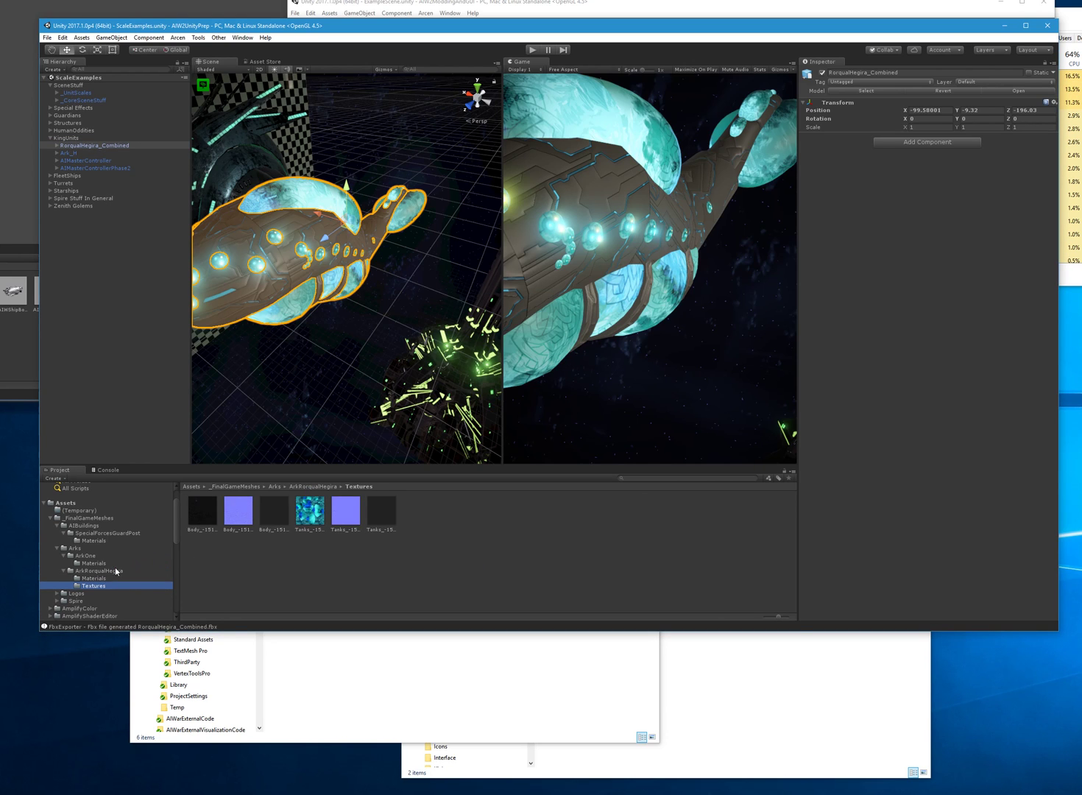
pyautogui.click(117, 571)
pyautogui.click(238, 515)
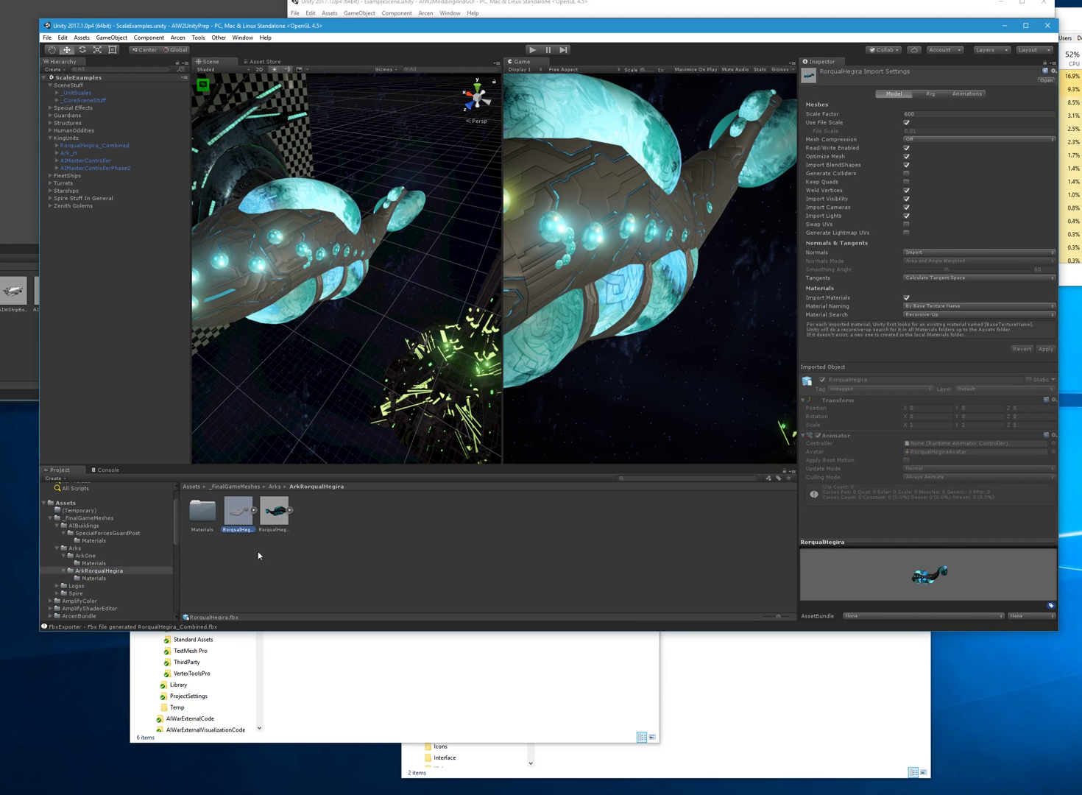
pyautogui.press('Delete')
pyautogui.click(587, 350)
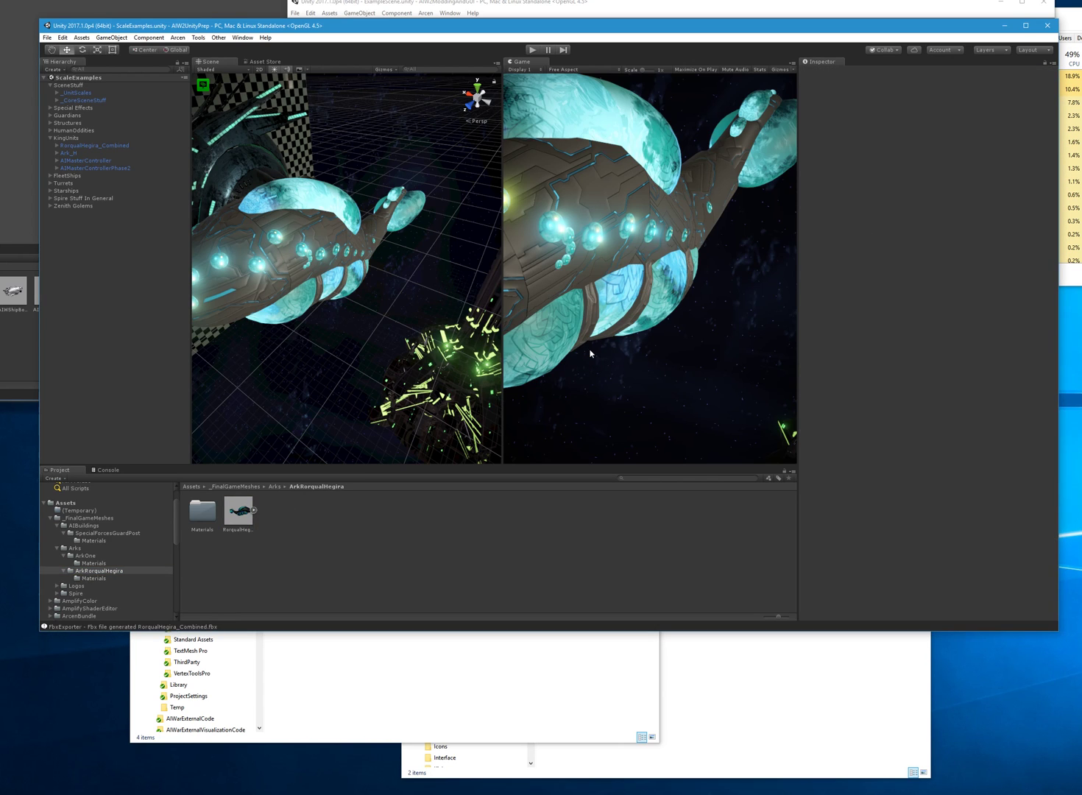
# Delete the Body_-1513968_Diffuse and Tanks_-1514062_Diffuse materials from ArkRorqualHegira's Materials folder.
pyautogui.click(203, 524)
pyautogui.doubleClick(203, 526)
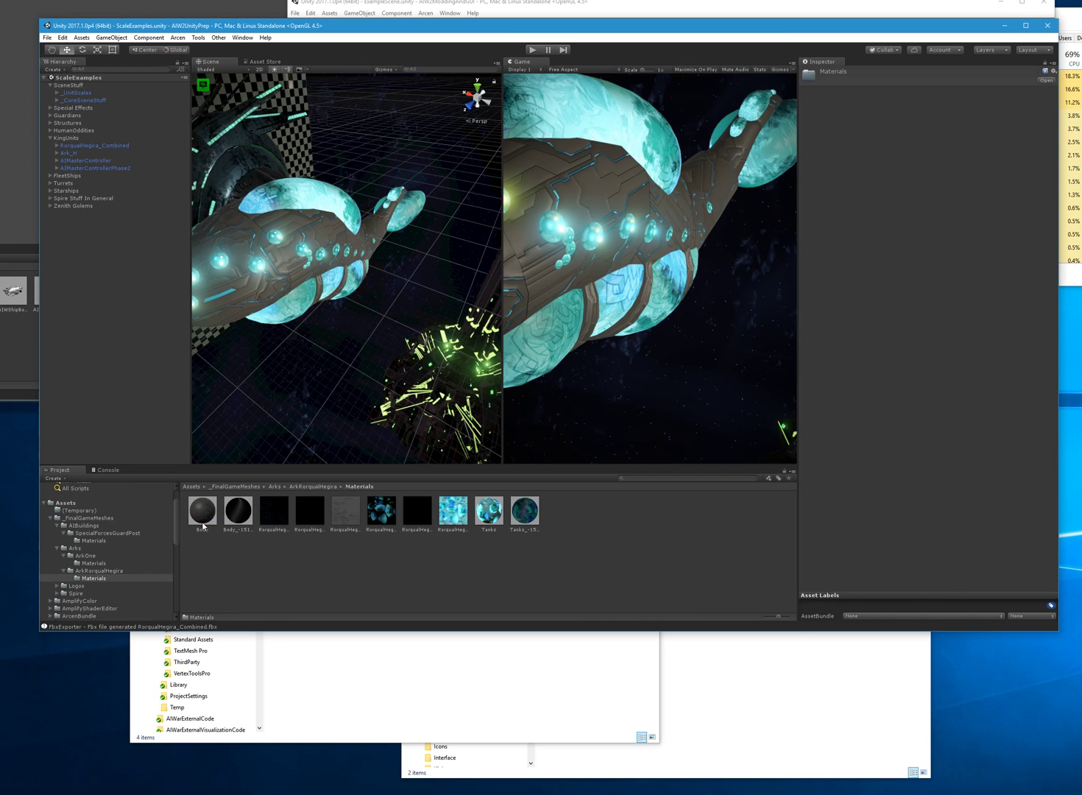
pyautogui.click(238, 511)
pyautogui.keyDown('ctrl'); pyautogui.click(522, 513); pyautogui.keyUp('ctrl')
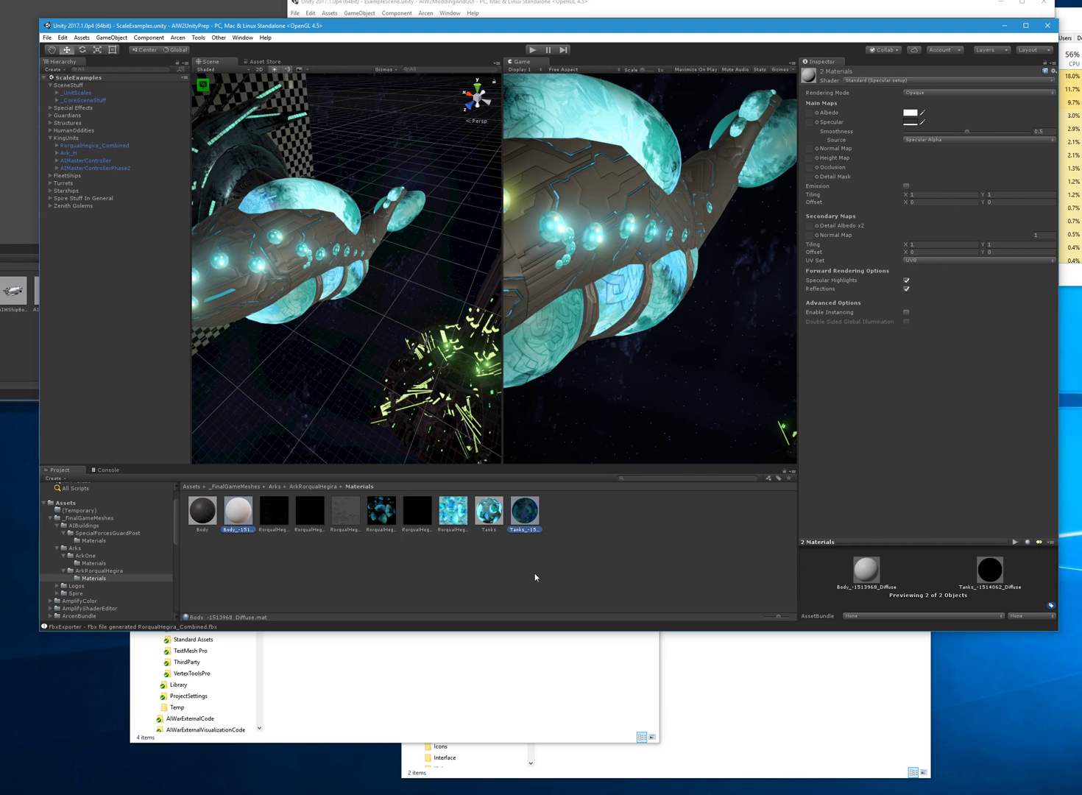
pyautogui.click(615, 354)
# Examine the combined ship in the scene from several angles, both close up and from afar among the other units.
pyautogui.keyDown('alt'); pyautogui.moveTo(355, 394); pyautogui.dragTo(285, 330); pyautogui.keyUp('alt')
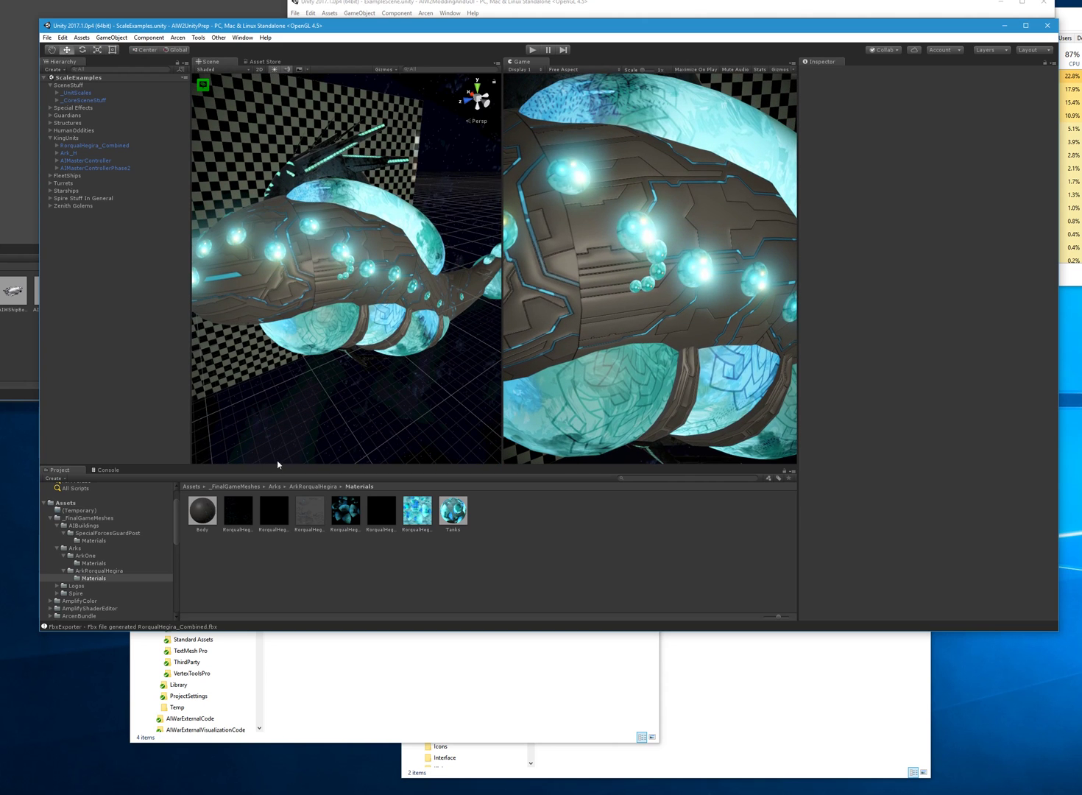
pyautogui.click(106, 571)
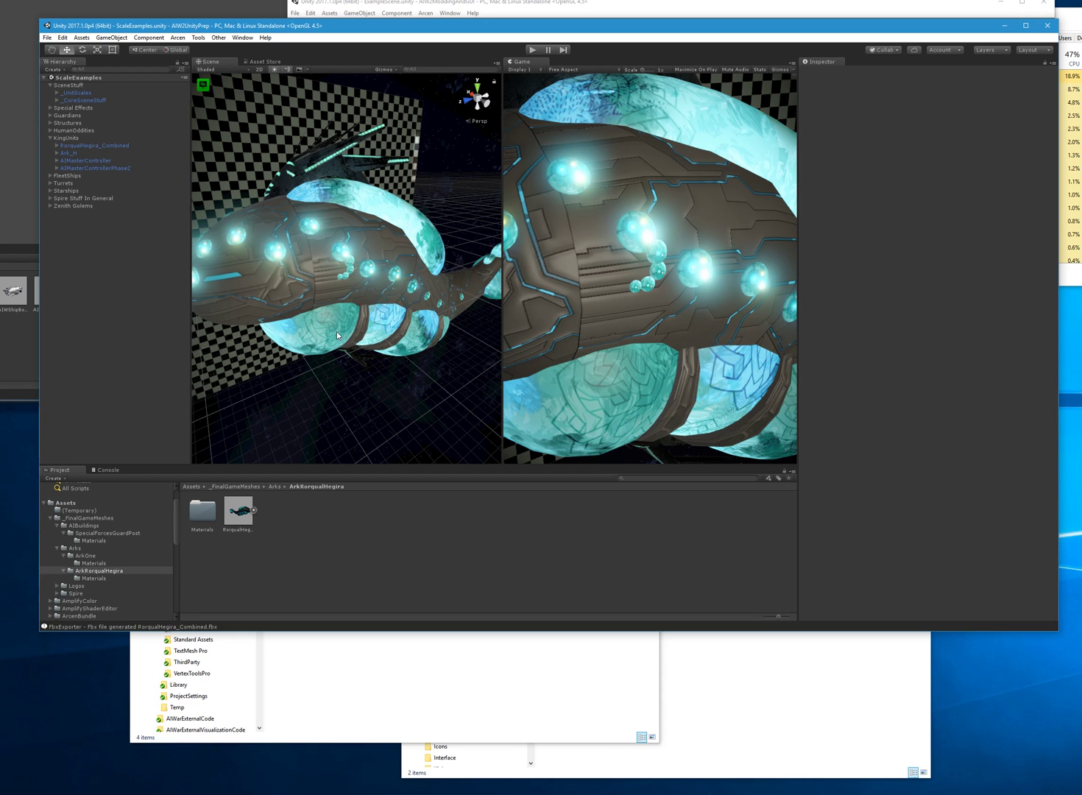
pyautogui.keyDown('alt'); pyautogui.moveTo(414, 354); pyautogui.dragTo(424, 365); pyautogui.keyUp('alt')
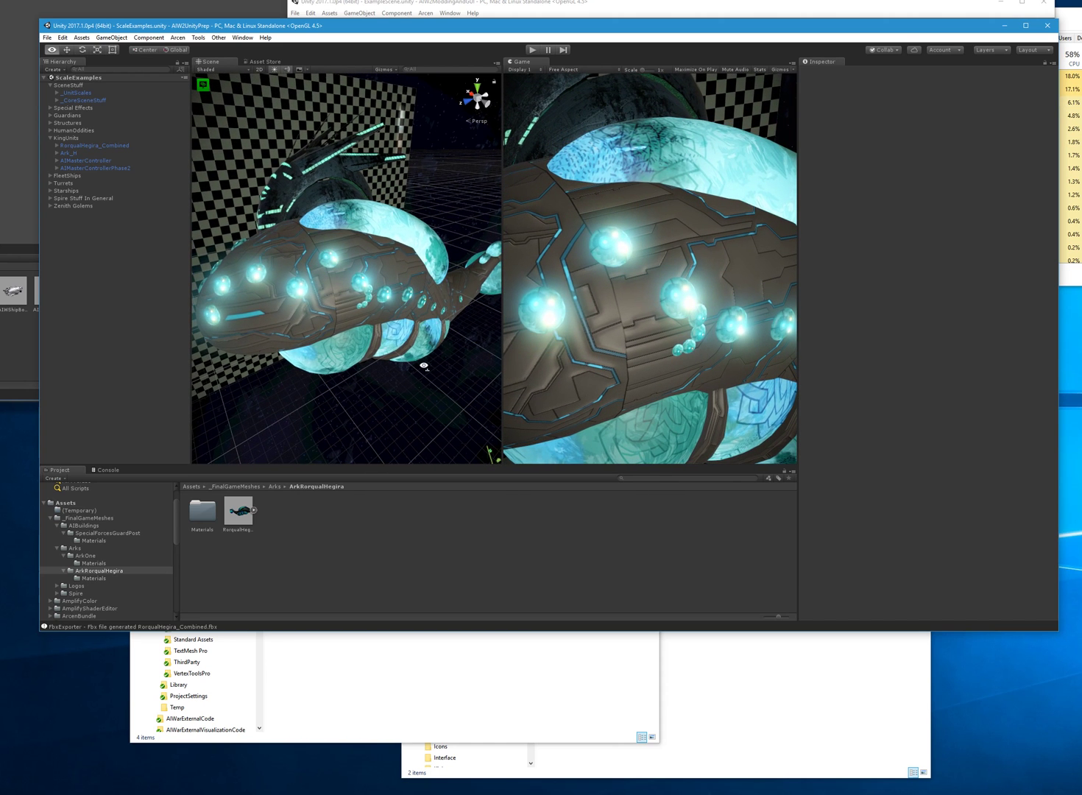
pyautogui.keyDown('alt'); pyautogui.moveTo(423, 365); pyautogui.dragTo(429, 375); pyautogui.keyUp('alt')
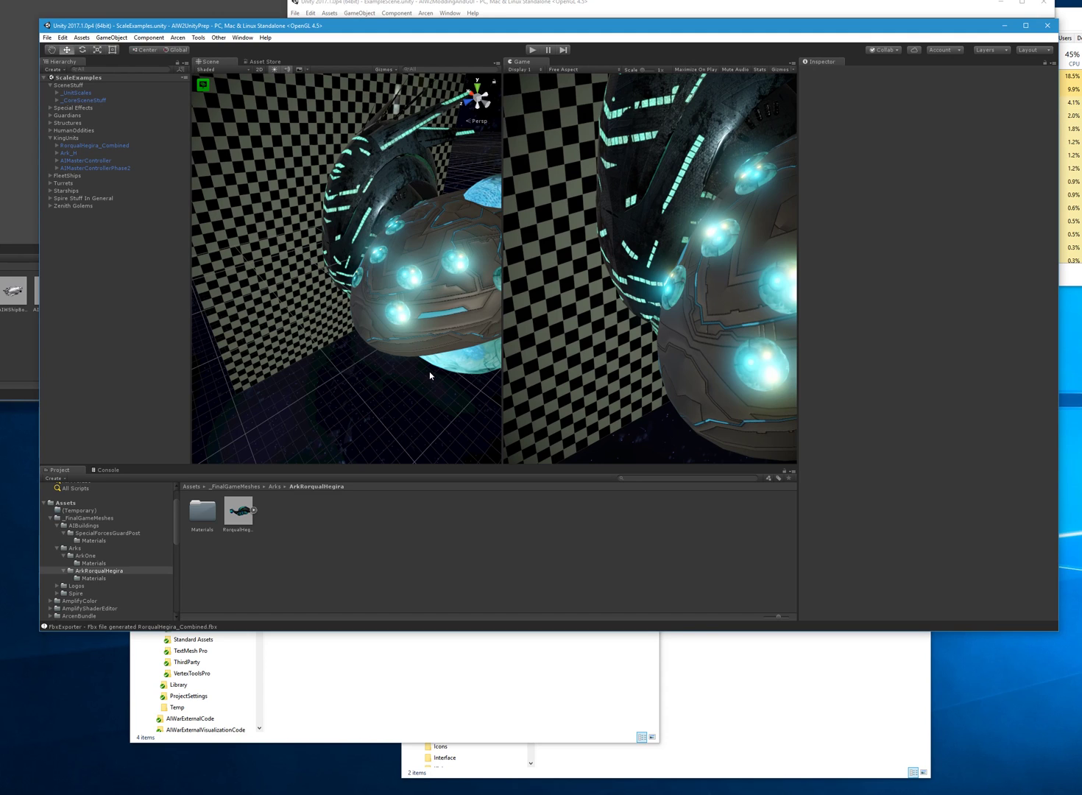
pyautogui.keyDown('alt'); pyautogui.moveTo(430, 370); pyautogui.dragTo(418, 355); pyautogui.keyUp('alt')
pyautogui.scroll(-10, 417, 355)
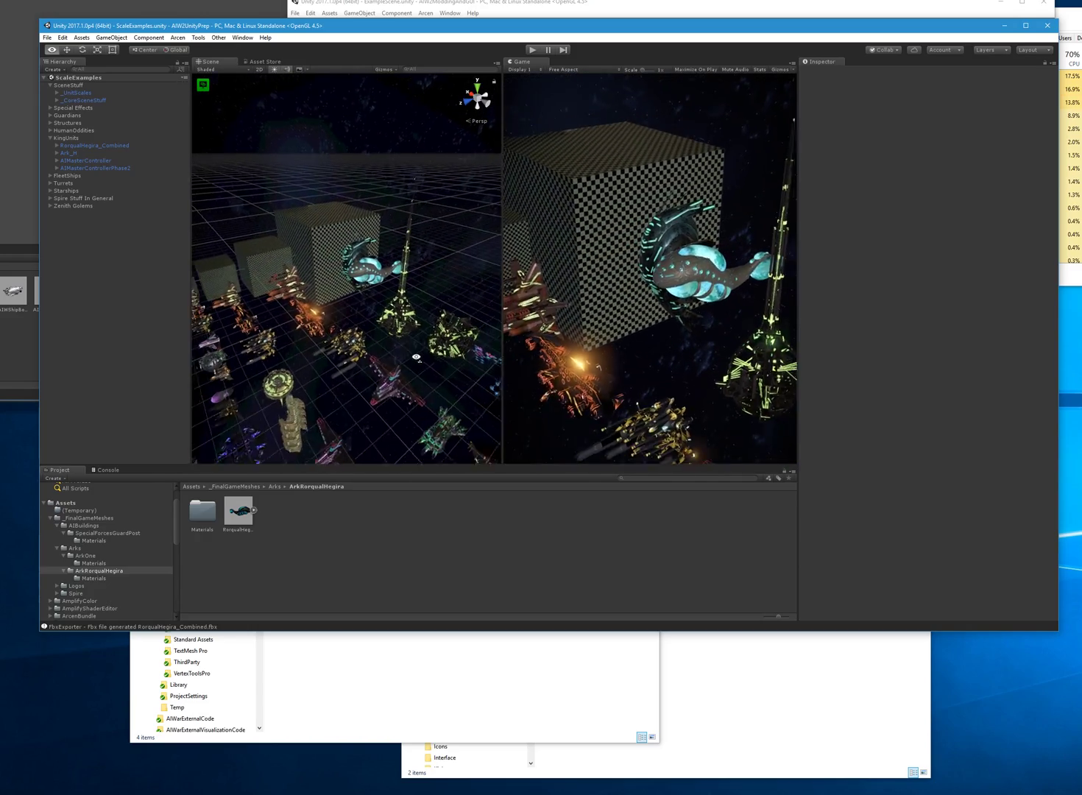
pyautogui.keyDown('alt'); pyautogui.moveTo(433, 349); pyautogui.dragTo(432, 355); pyautogui.keyUp('alt')
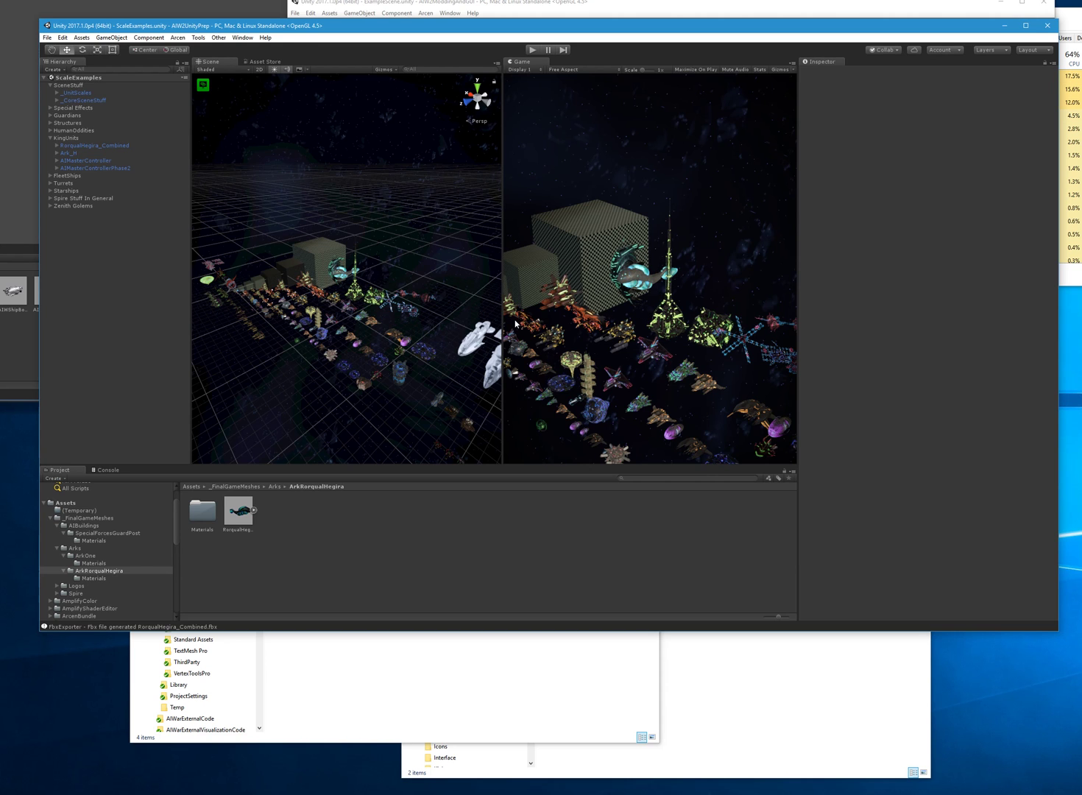
pyautogui.keyDown('alt'); pyautogui.moveTo(406, 335); pyautogui.dragTo(401, 319); pyautogui.keyUp('alt')
pyautogui.keyDown('alt'); pyautogui.scroll(6, 401, 320); pyautogui.keyUp('alt')
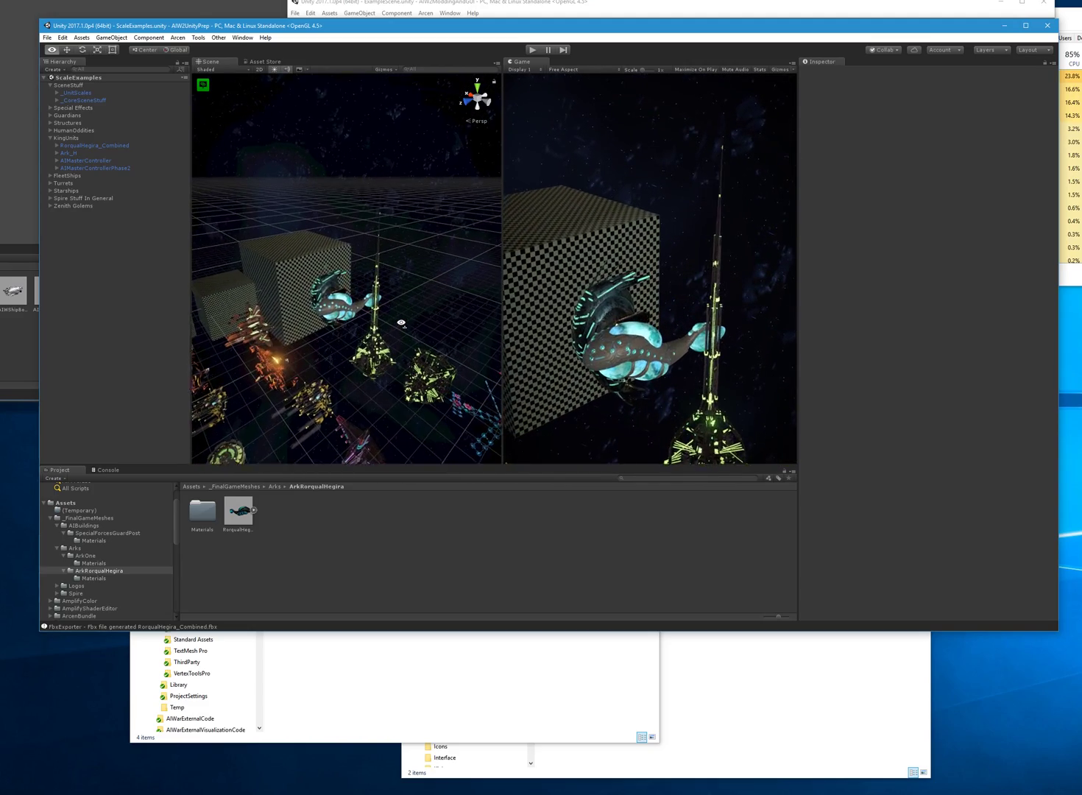
pyautogui.keyDown('alt'); pyautogui.scroll(6, 401, 322); pyautogui.keyUp('alt')
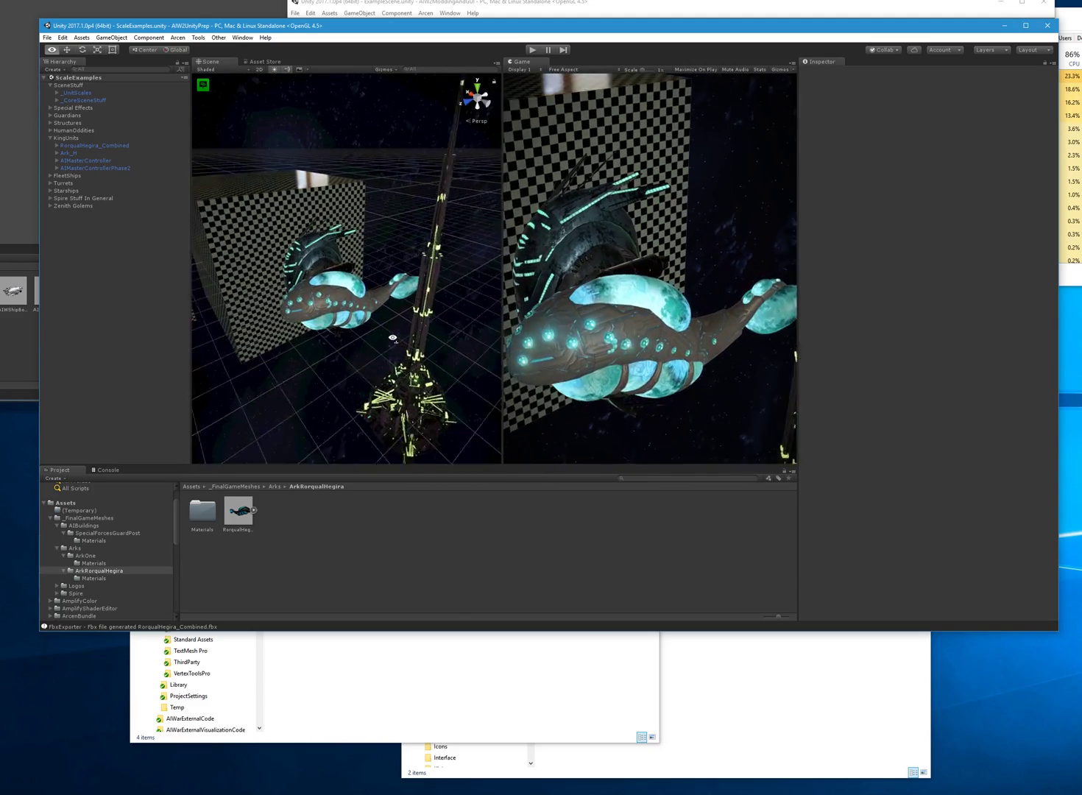
pyautogui.keyDown('alt'); pyautogui.moveTo(391, 340); pyautogui.dragTo(382, 352); pyautogui.keyUp('alt')
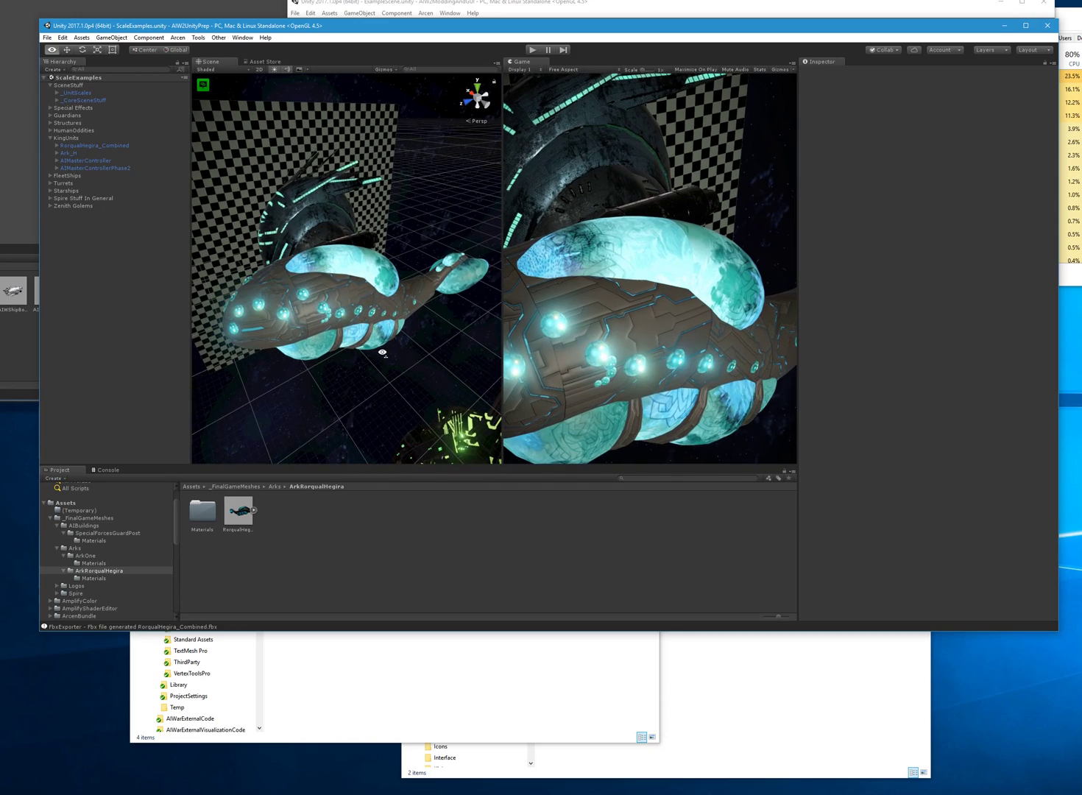
# Inspect the Body and Tanks meshes inside the RorqualHegira_Combined model asset, and view the model's import settings.
pyautogui.keyDown('alt'); pyautogui.scroll(8, 375, 355); pyautogui.keyUp('alt')
pyautogui.keyDown('alt'); pyautogui.moveTo(363, 358); pyautogui.dragTo(411, 373); pyautogui.keyUp('alt')
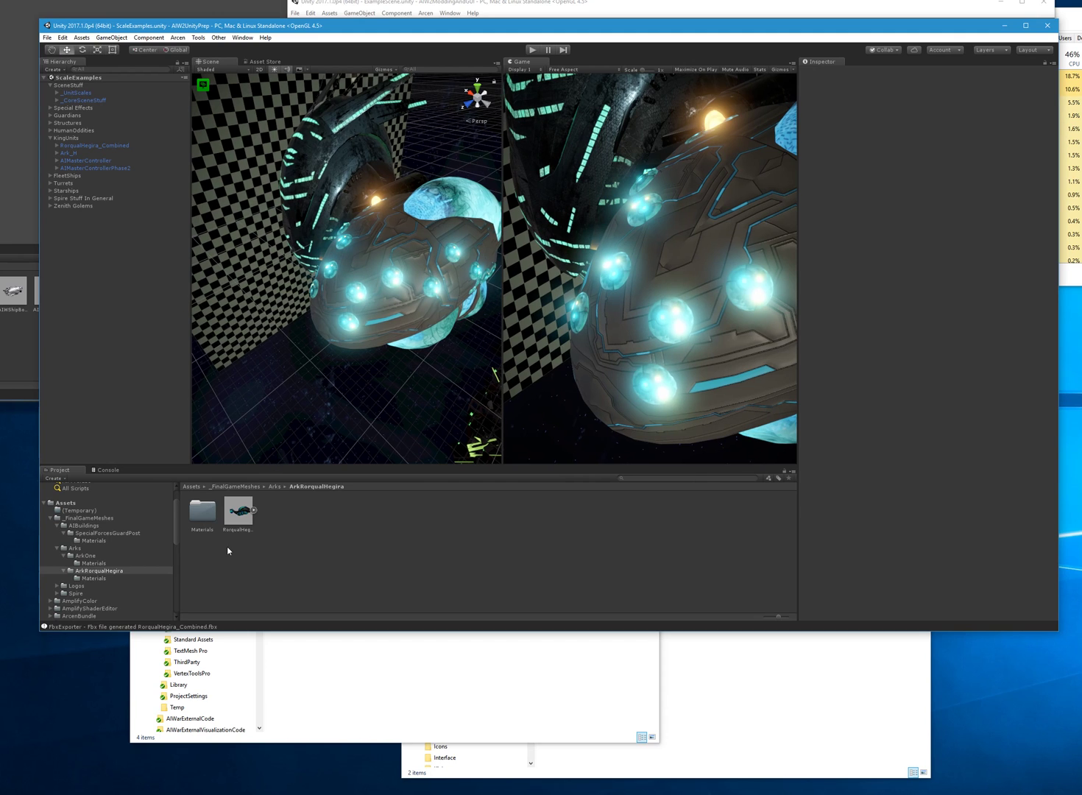
pyautogui.click(254, 509)
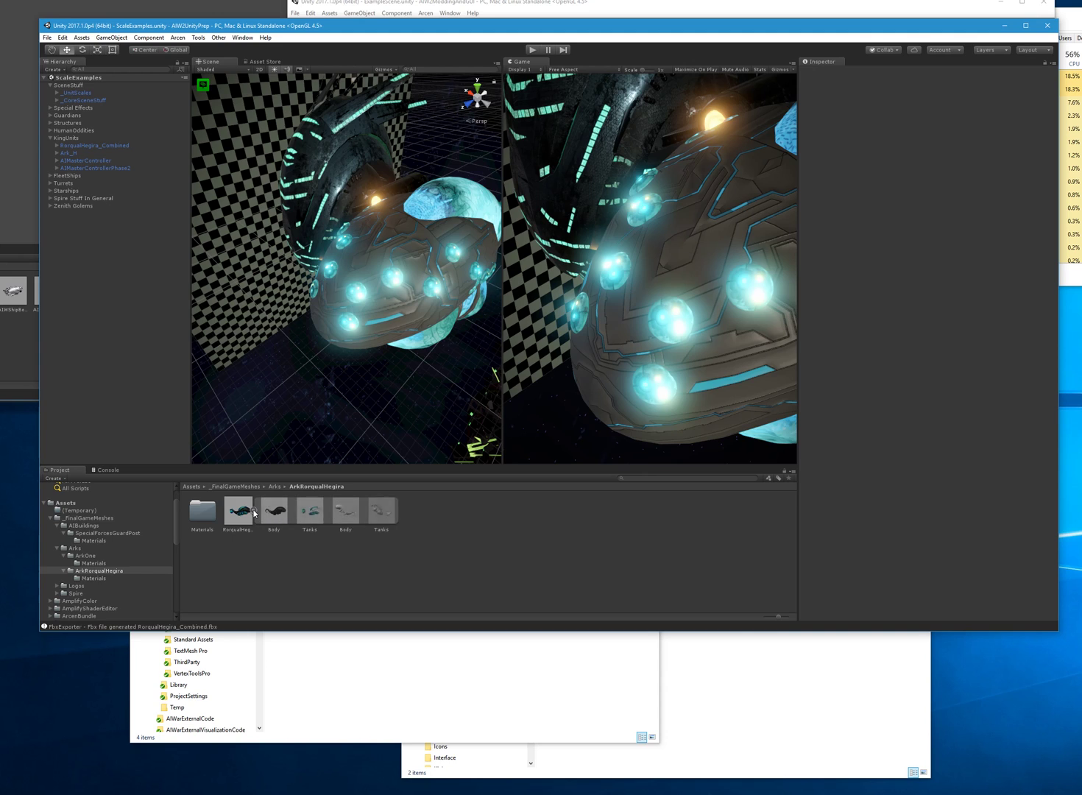
pyautogui.click(342, 523)
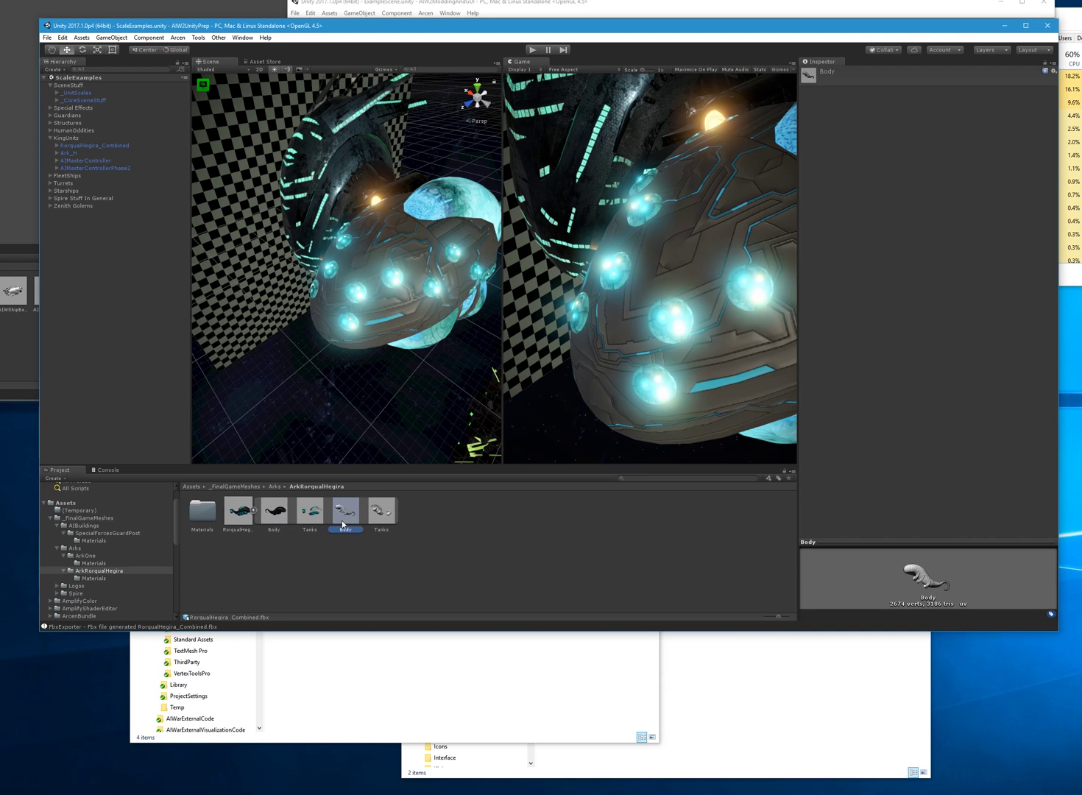
pyautogui.click(381, 518)
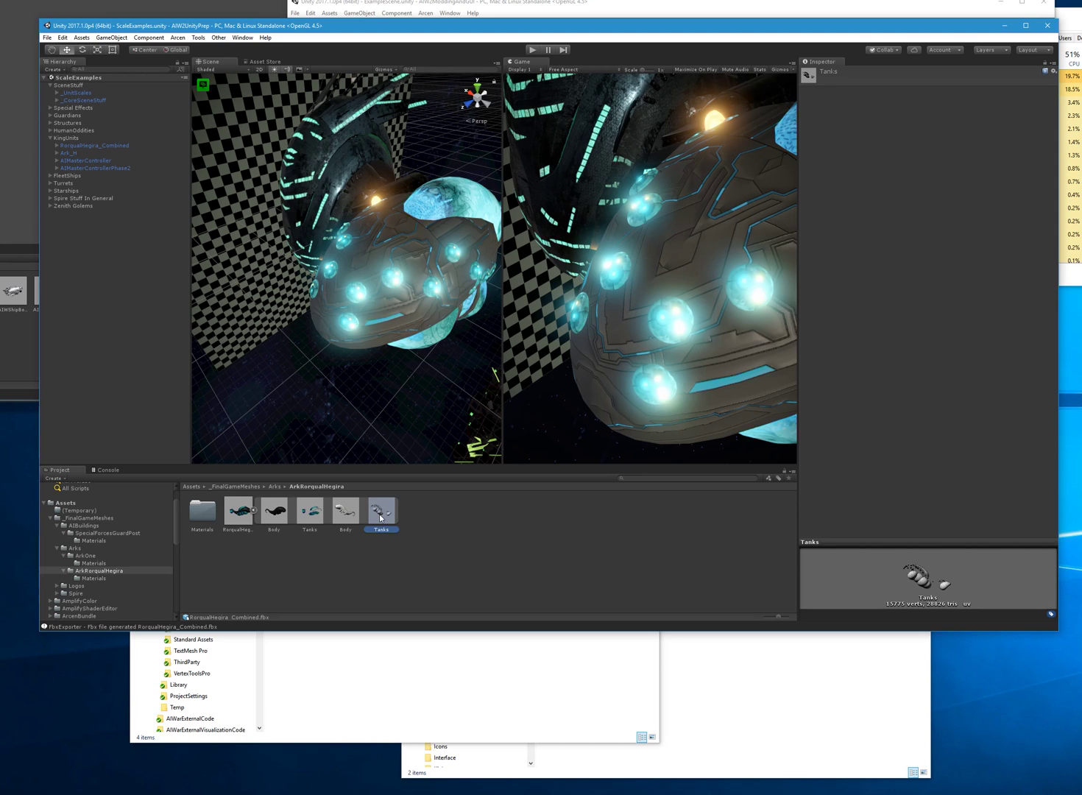
pyautogui.click(257, 515)
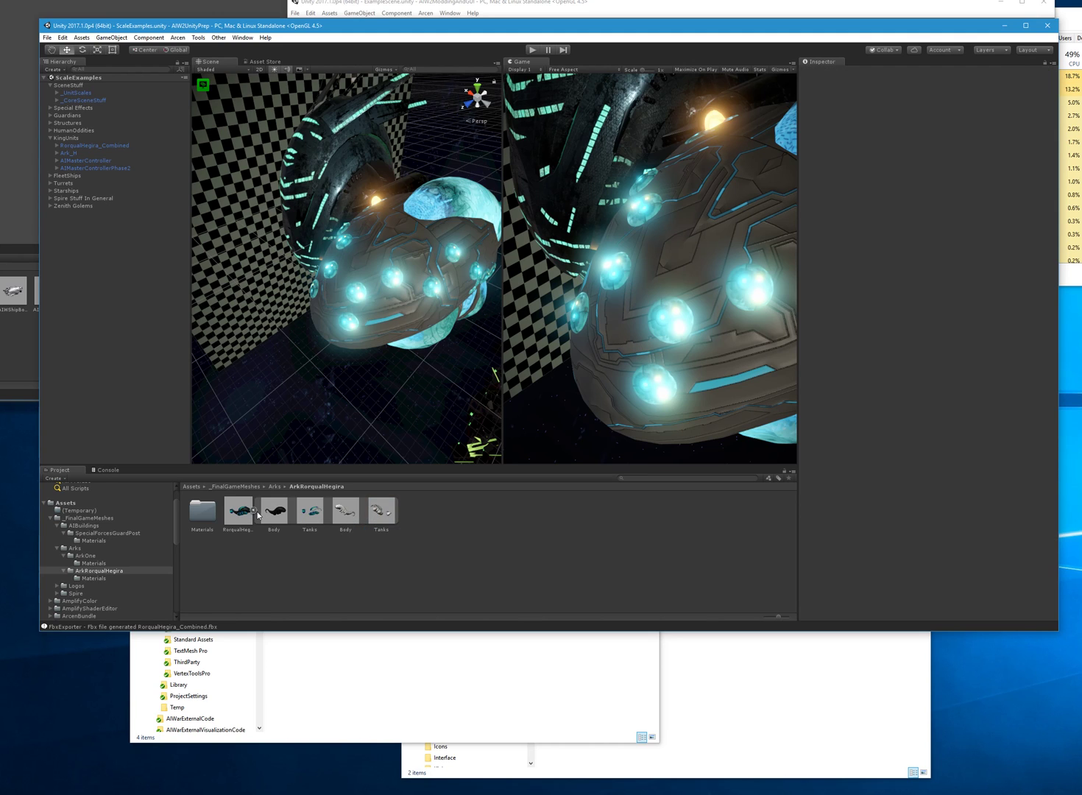
pyautogui.click(253, 510)
pyautogui.click(237, 510)
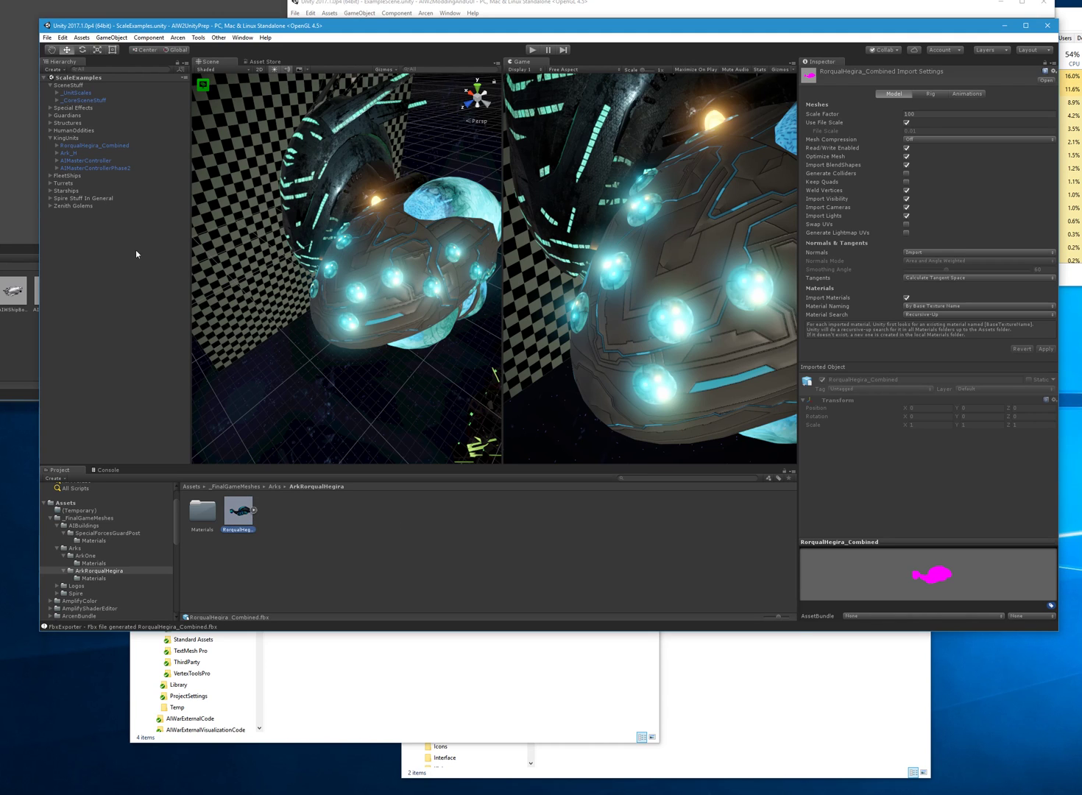
# Add a Mesh Simplify component to the RorqualHegira_Combined object under KingUnits and compute its mesh.
pyautogui.click(59, 145)
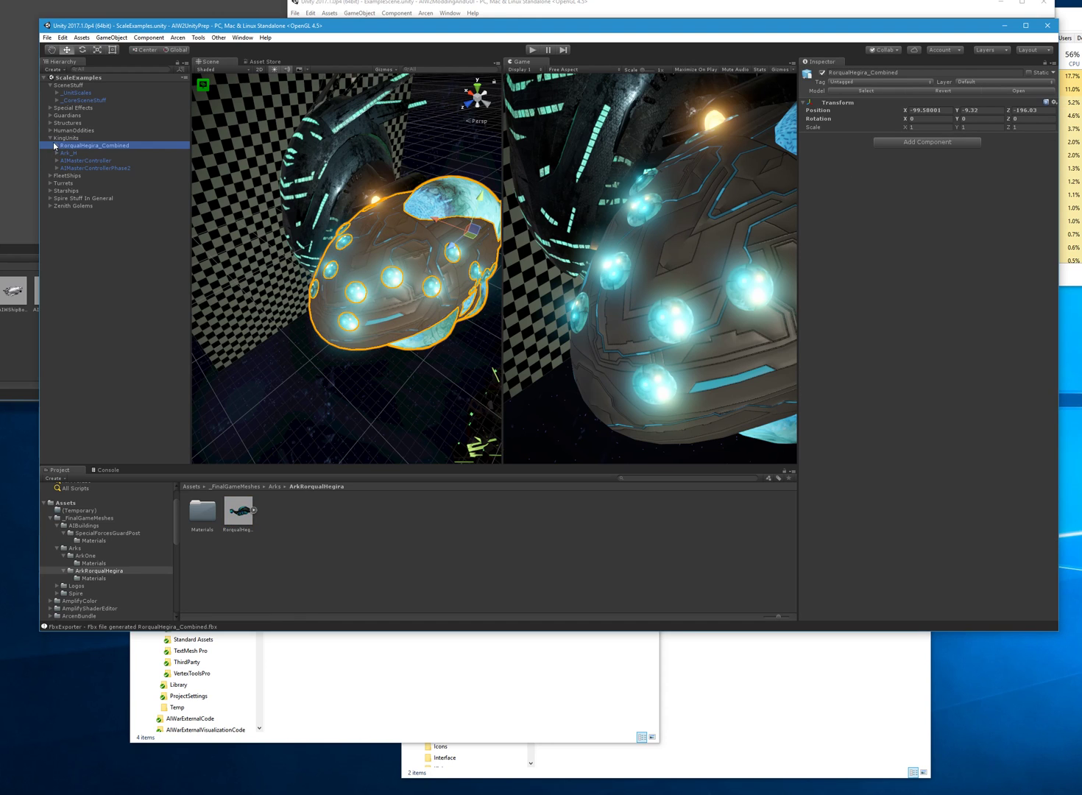
pyautogui.press('Right')
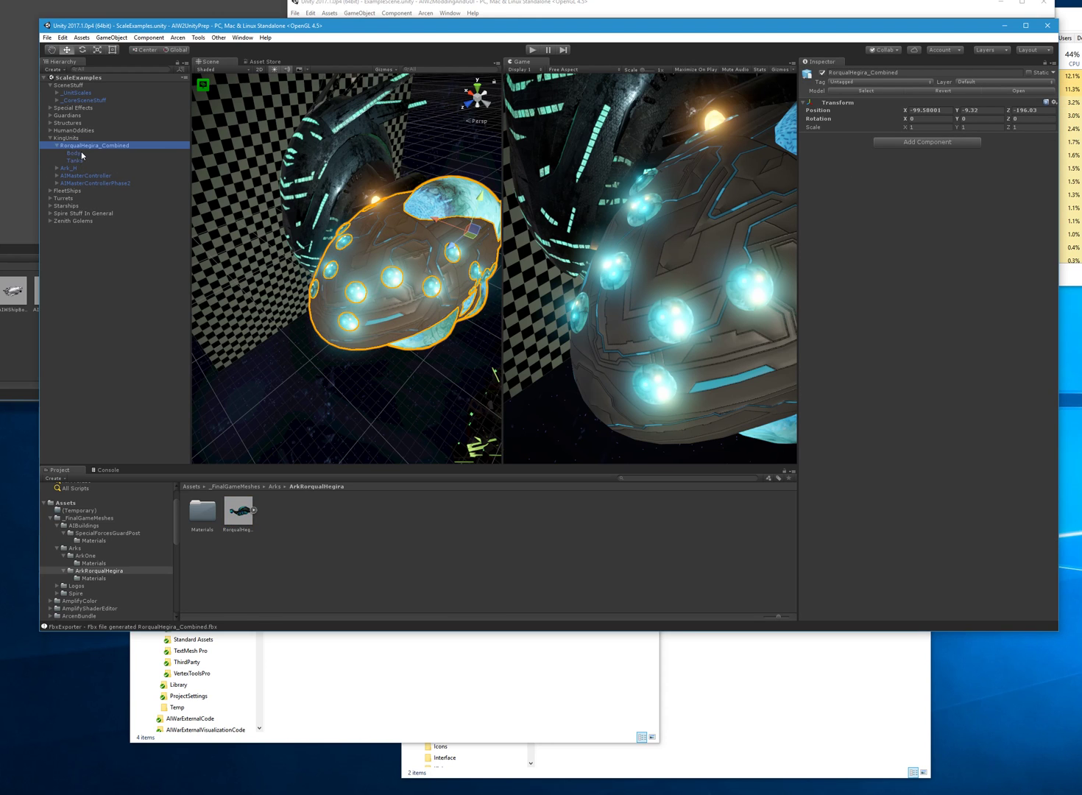
pyautogui.keyDown('alt'); pyautogui.moveTo(308, 355); pyautogui.dragTo(330, 374); pyautogui.keyUp('alt')
pyautogui.scroll(-5, 330, 374)
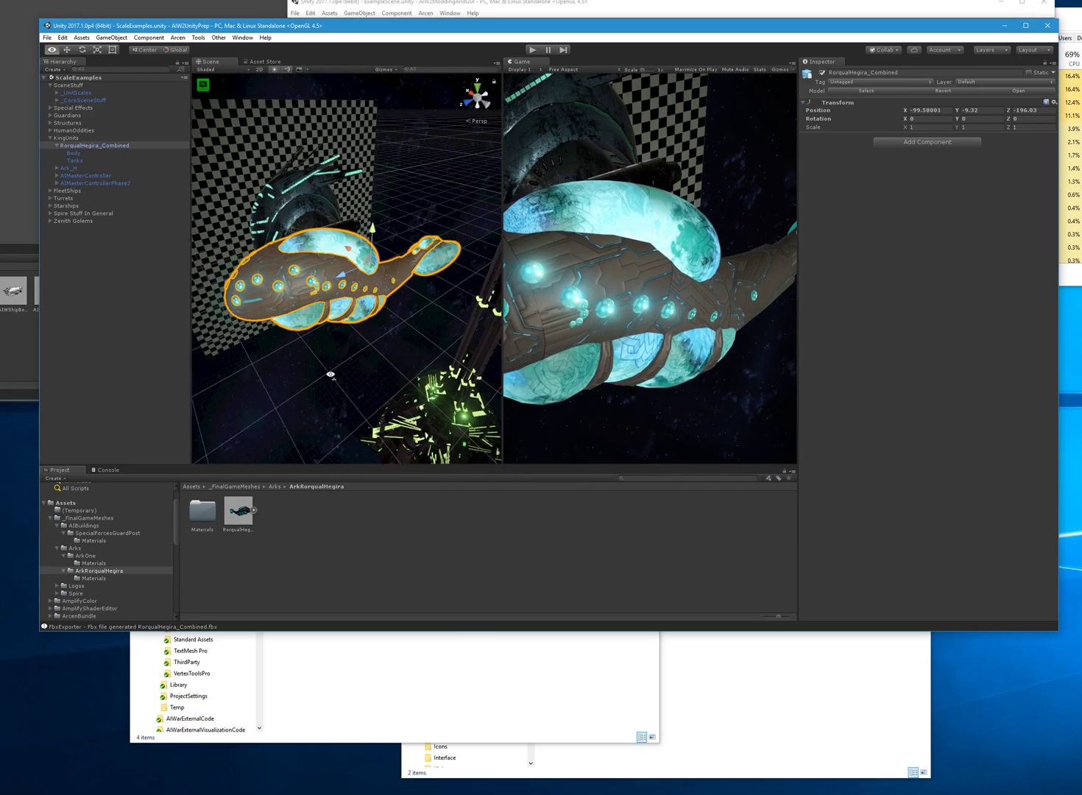
pyautogui.keyDown('alt'); pyautogui.moveTo(330, 374); pyautogui.dragTo(331, 381); pyautogui.keyUp('alt')
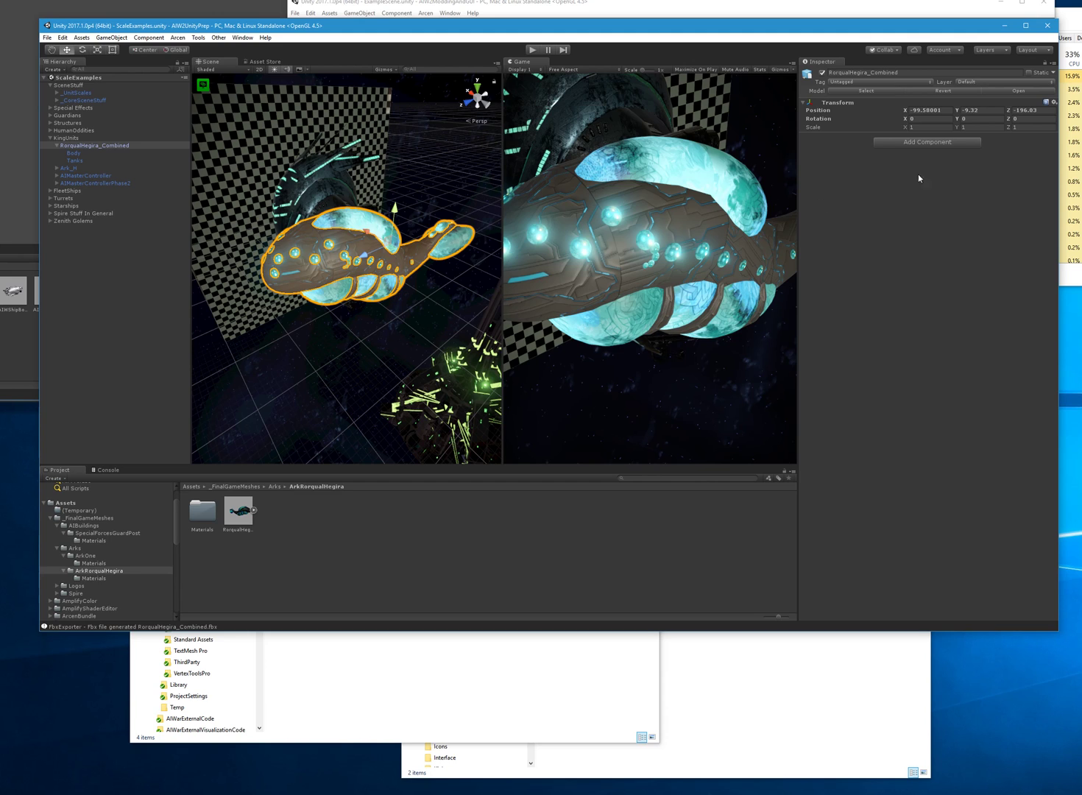
pyautogui.click(903, 142)
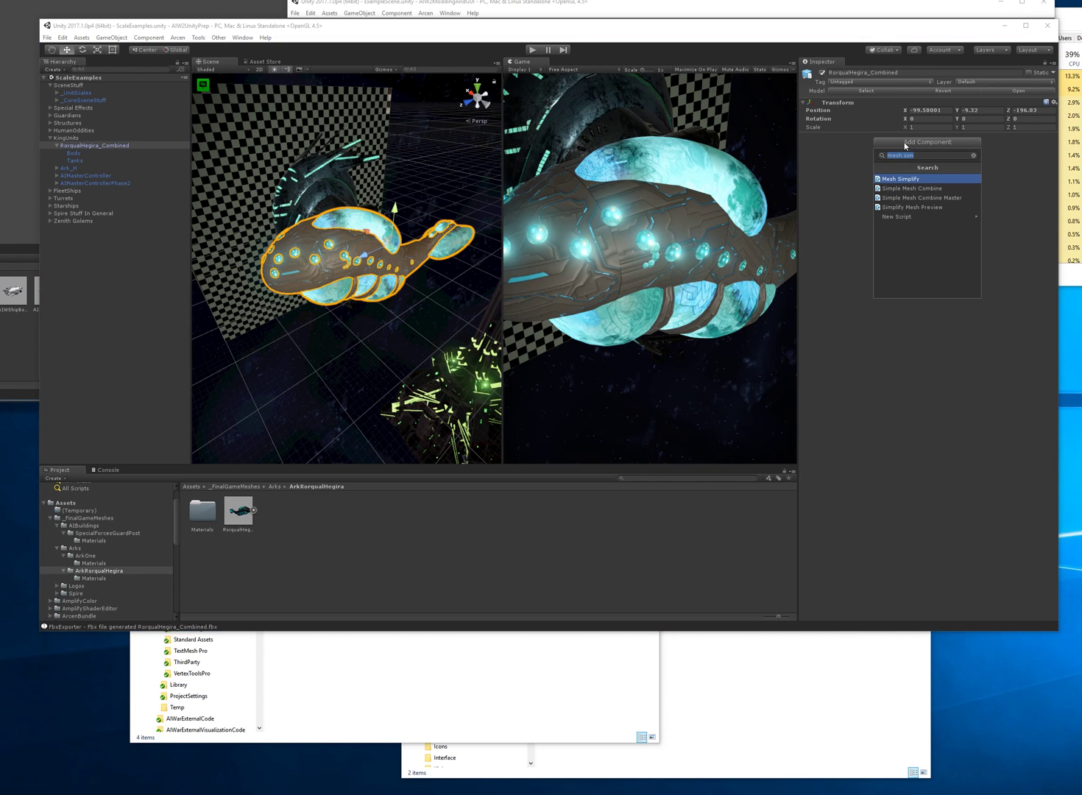
pyautogui.press('Return')
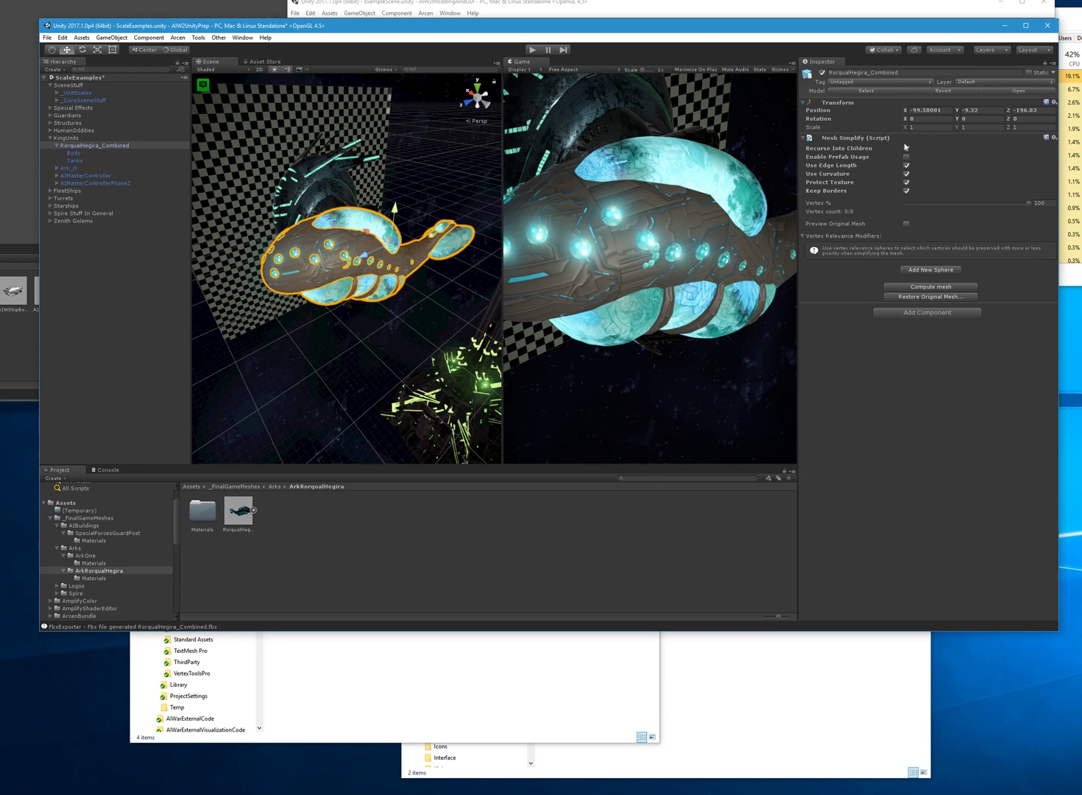
pyautogui.click(913, 288)
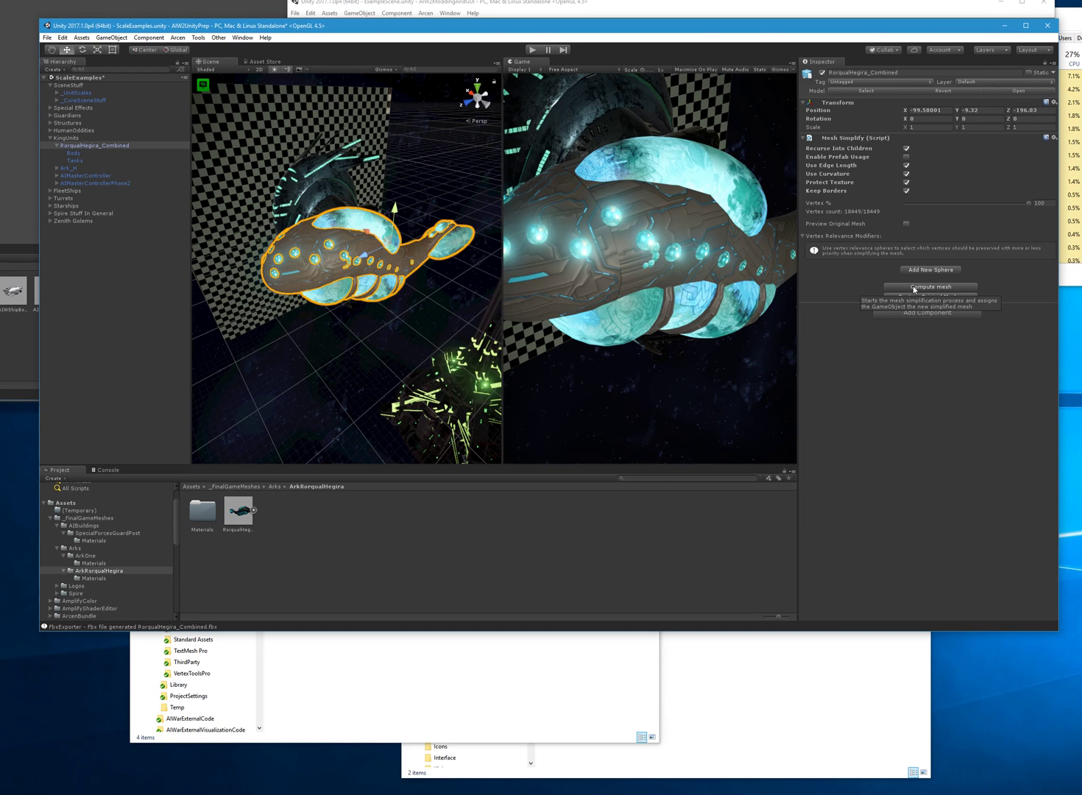
# Lower the Mesh Simplify vertex percentage to 99.6 and recompute the ship's mesh.
pyautogui.click(1043, 202)
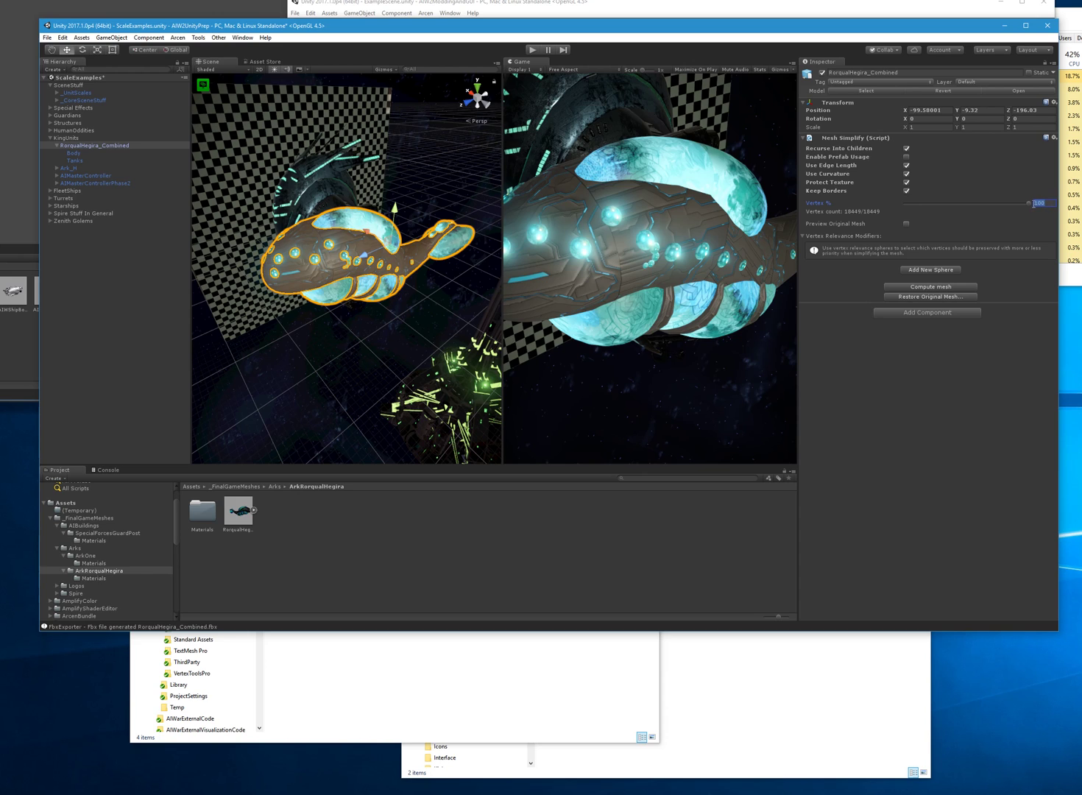
pyautogui.click(1030, 204)
pyautogui.click(949, 286)
pyautogui.press('alt')
pyautogui.keyDown('alt'); pyautogui.moveTo(436, 353); pyautogui.dragTo(456, 354); pyautogui.keyUp('alt')
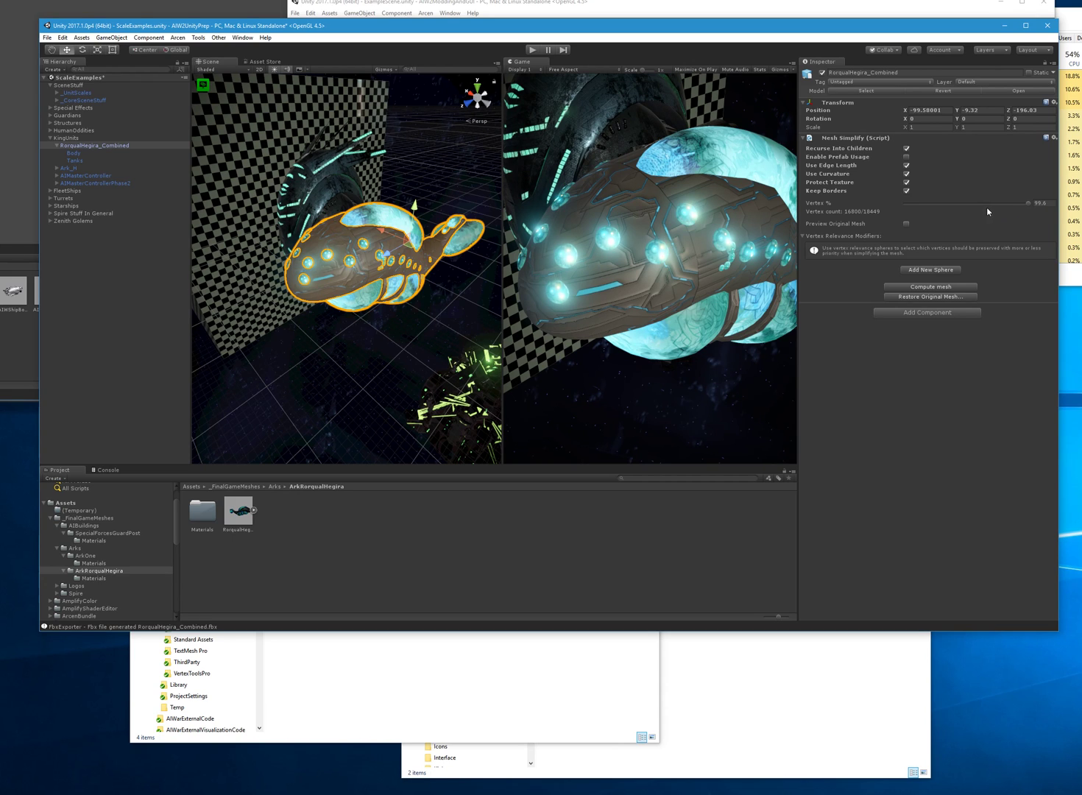
# Set the Mesh Simplify vertex percentage to 60 and compute the reduced mesh.
pyautogui.click(1034, 203)
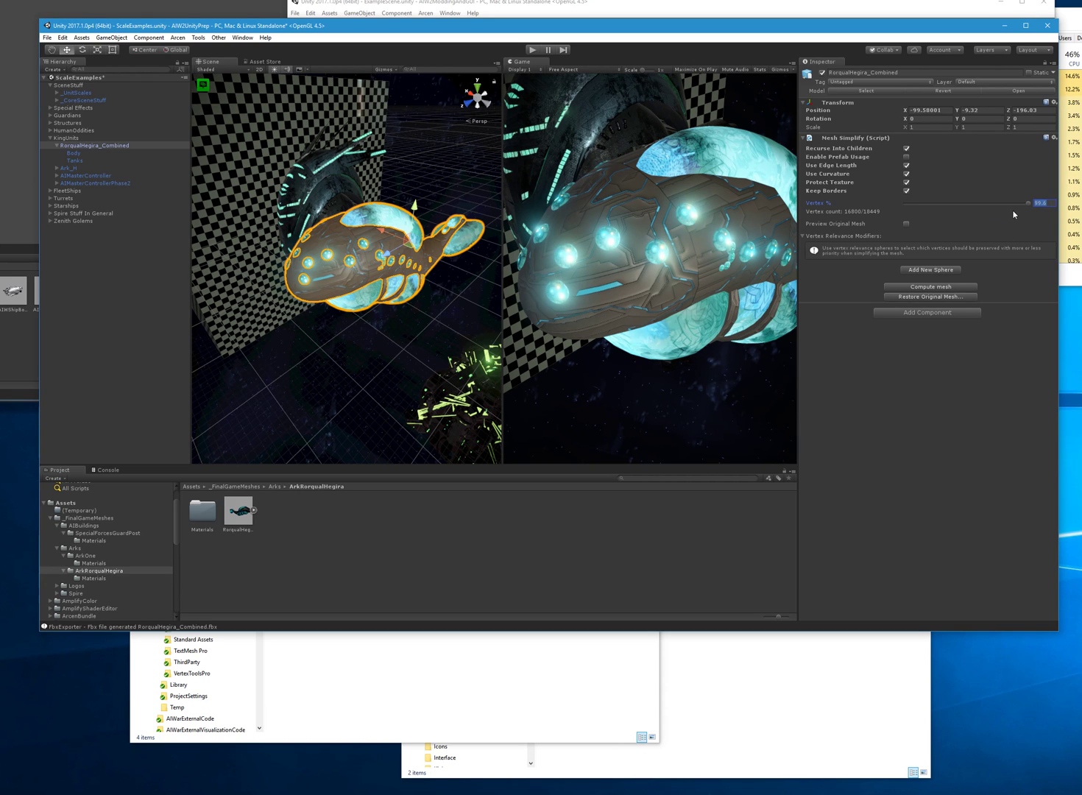
pyautogui.write('60')
pyautogui.click(937, 288)
pyautogui.keyDown('alt'); pyautogui.moveTo(448, 339); pyautogui.dragTo(379, 327); pyautogui.keyUp('alt')
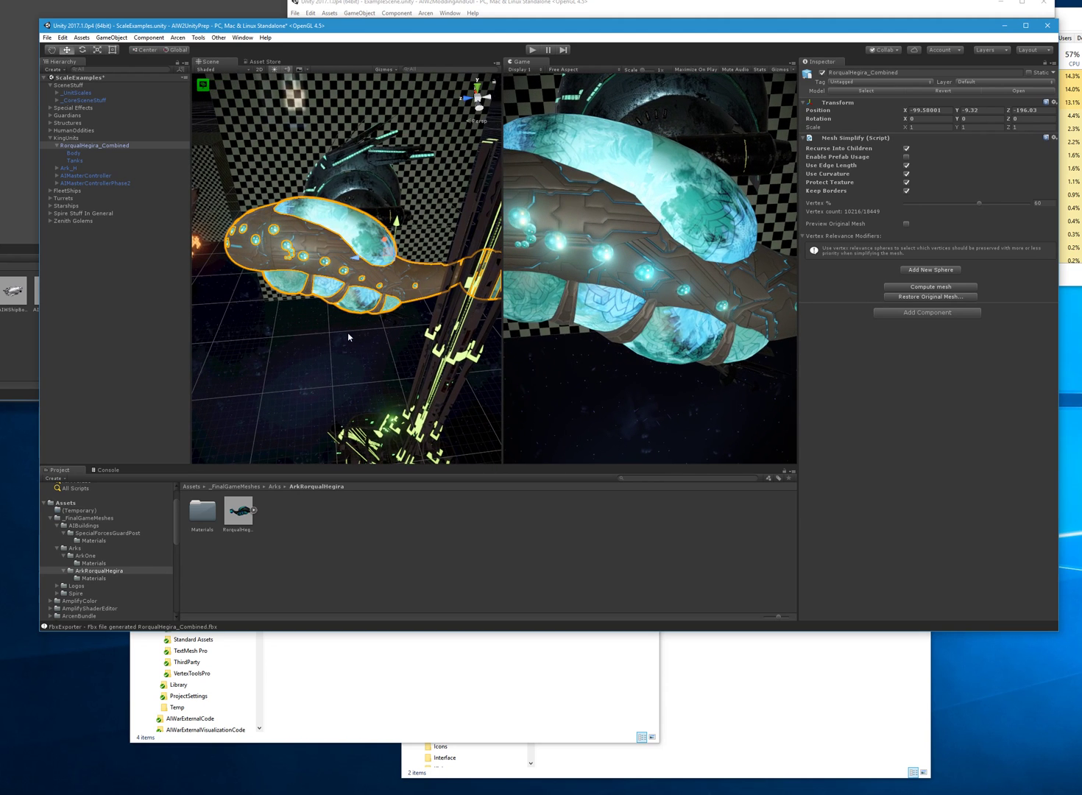
# Compare the simplified ship with its original mesh from several close angles by switching the original mesh preview on and off.
pyautogui.click(906, 224)
pyautogui.click(905, 225)
pyautogui.click(906, 225)
pyautogui.moveTo(402, 339); pyautogui.dragTo(259, 329, button='right')
pyautogui.press('d')
pyautogui.click(906, 224)
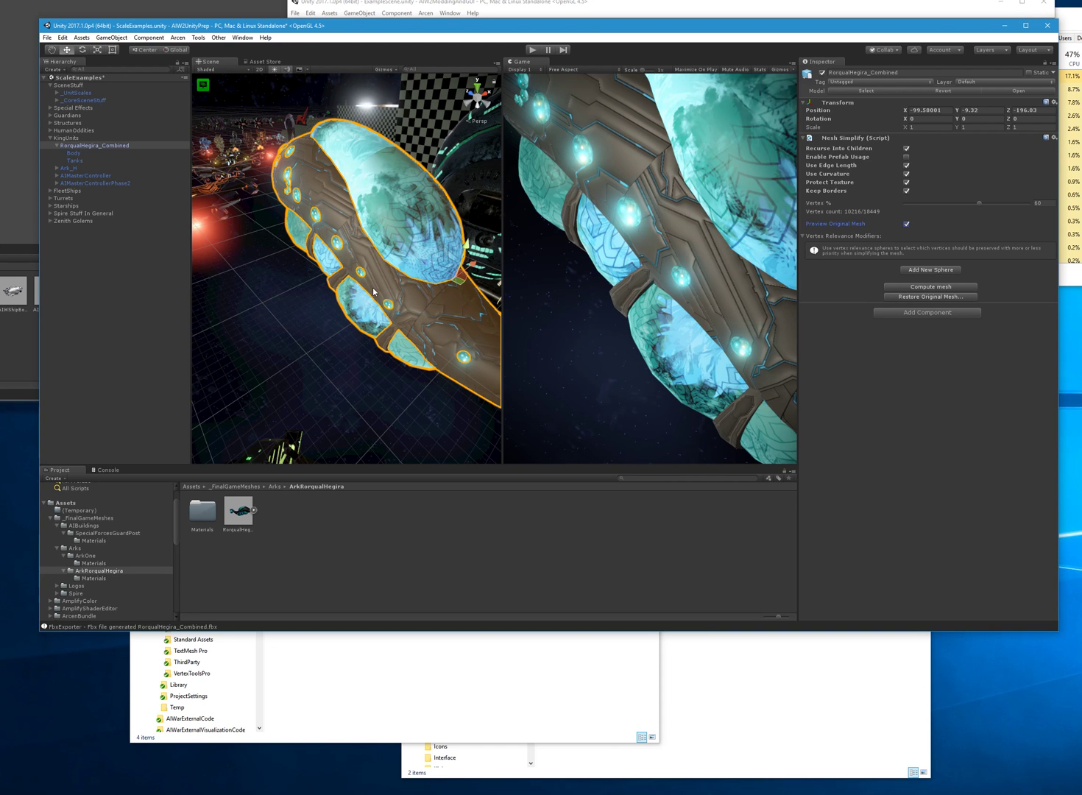
pyautogui.moveTo(373, 293); pyautogui.dragTo(294, 304, button='right')
pyautogui.press('d')
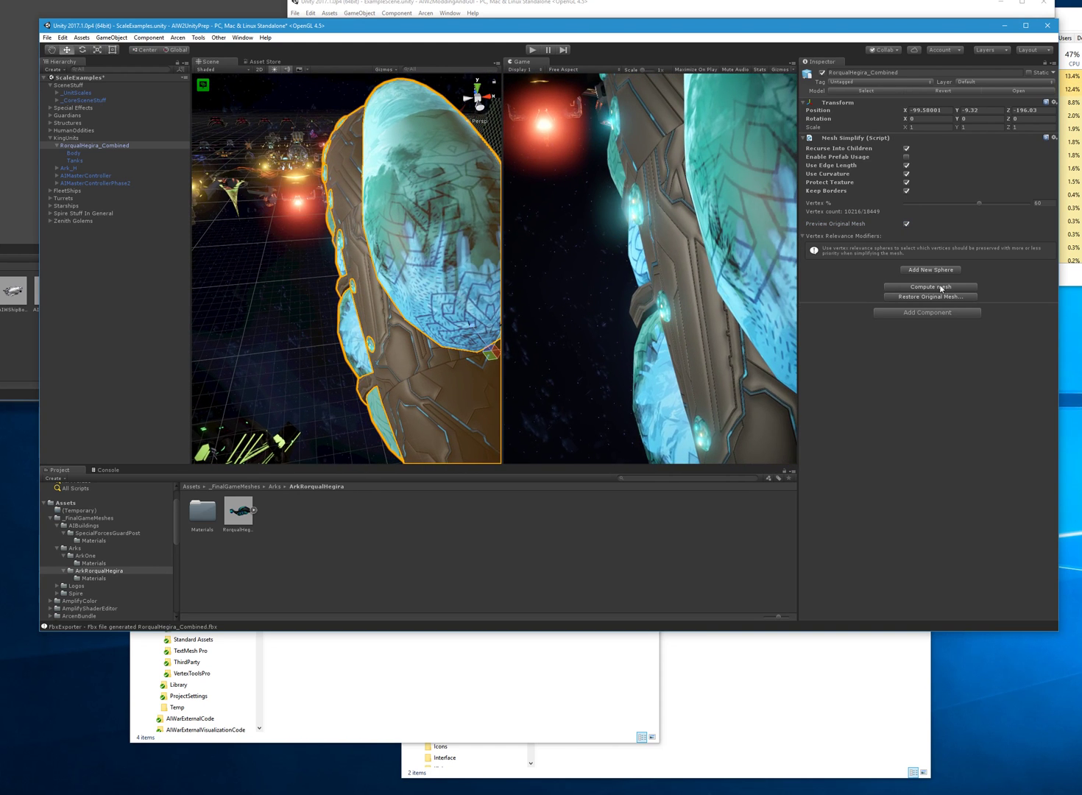
pyautogui.click(907, 225)
pyautogui.click(907, 226)
pyautogui.click(907, 225)
pyautogui.moveTo(398, 250)
pyautogui.mouseDown(button='right')
pyautogui.moveTo(377, 256)
pyautogui.moveTo(412, 252)
pyautogui.mouseUp(button='right')
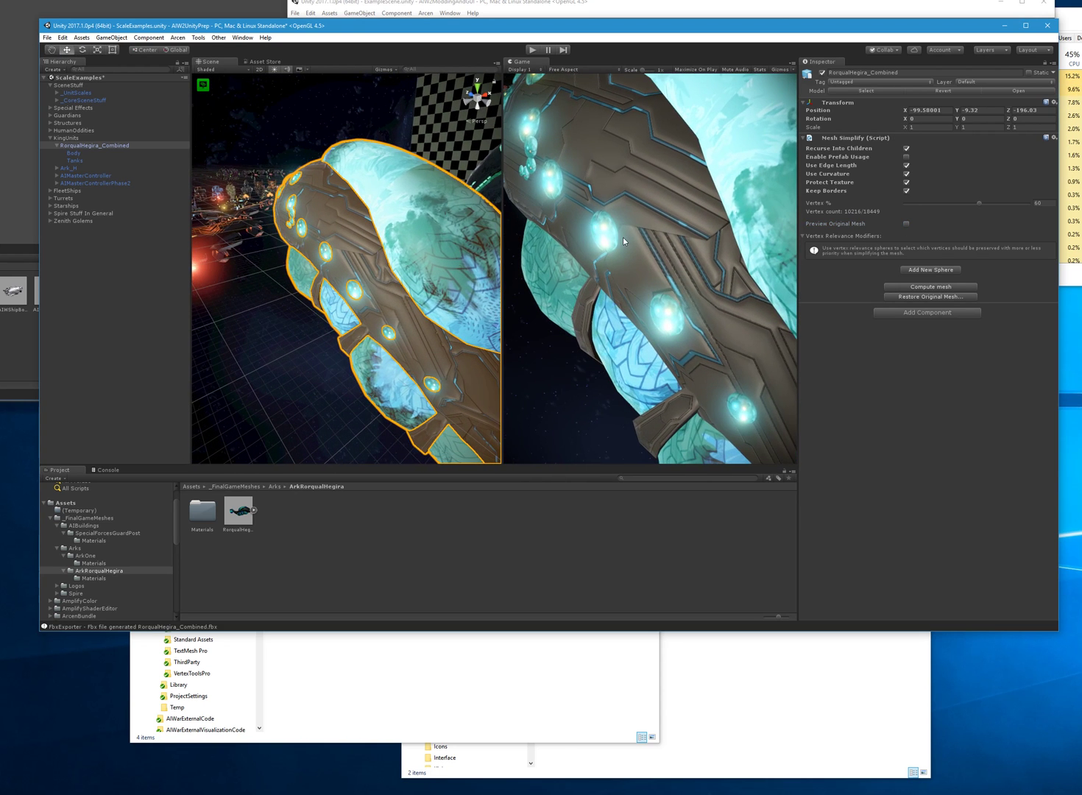
pyautogui.click(906, 224)
pyautogui.moveTo(442, 318); pyautogui.dragTo(764, 276, button='right')
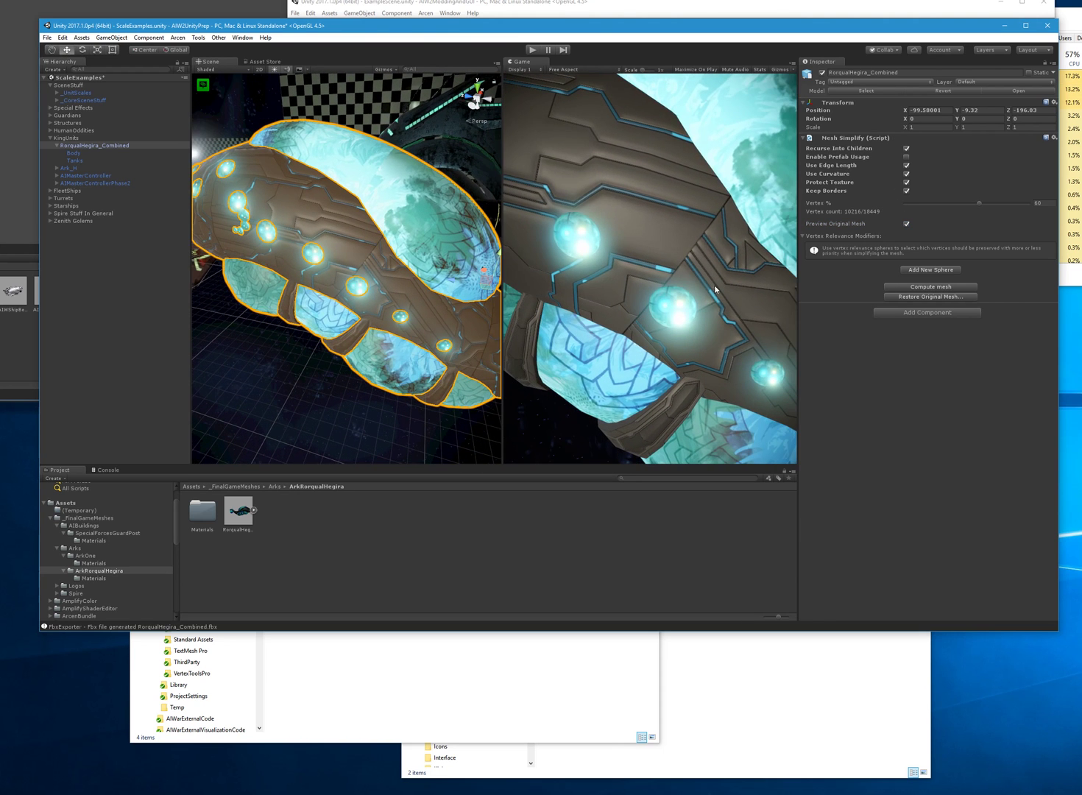
pyautogui.click(906, 224)
pyautogui.click(907, 224)
pyautogui.click(906, 225)
pyautogui.click(906, 225)
pyautogui.moveTo(569, 366); pyautogui.dragTo(413, 318, button='right')
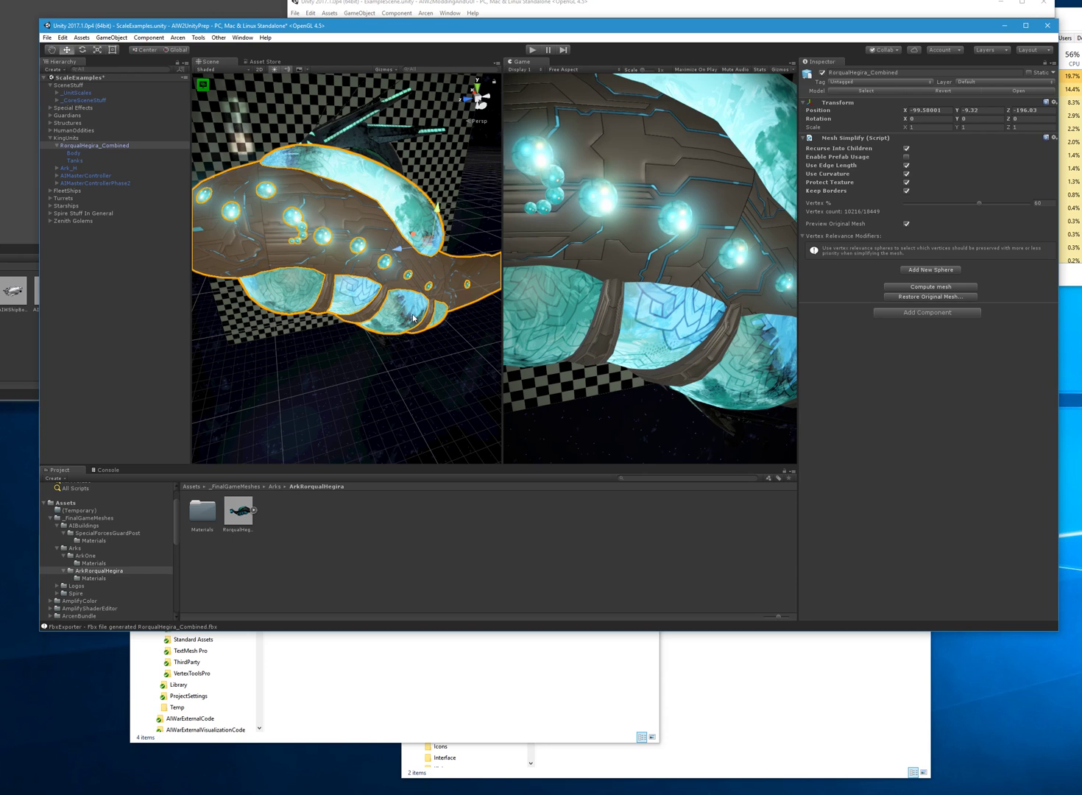
# Revert RorqualHegira_Combined to its source model and assign the Body and Tanks materials to the matching child objects.
pyautogui.click(947, 91)
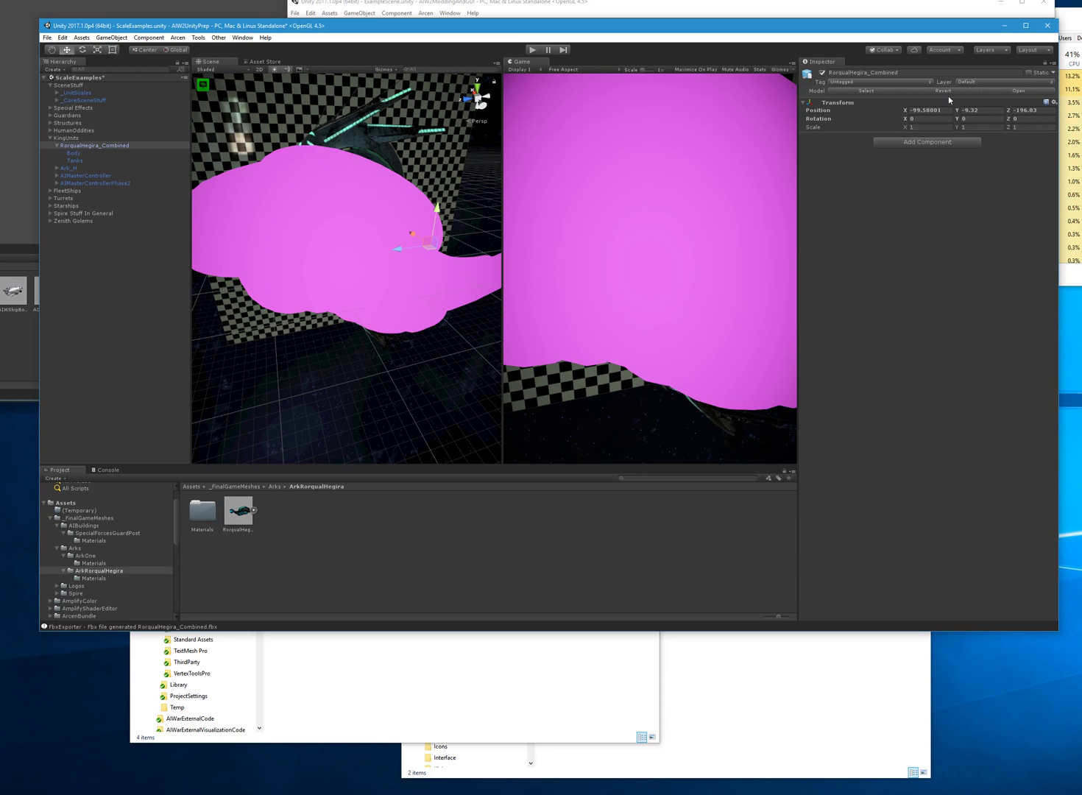
pyautogui.click(74, 153)
pyautogui.doubleClick(202, 510)
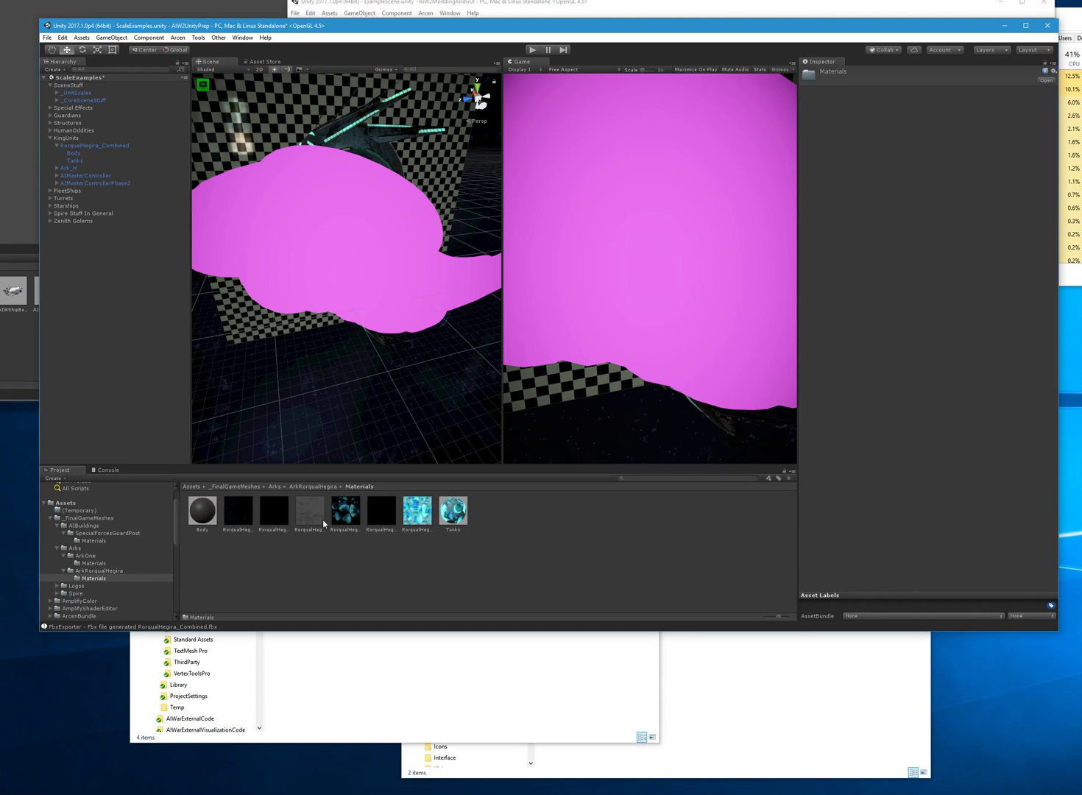
pyautogui.click(73, 153)
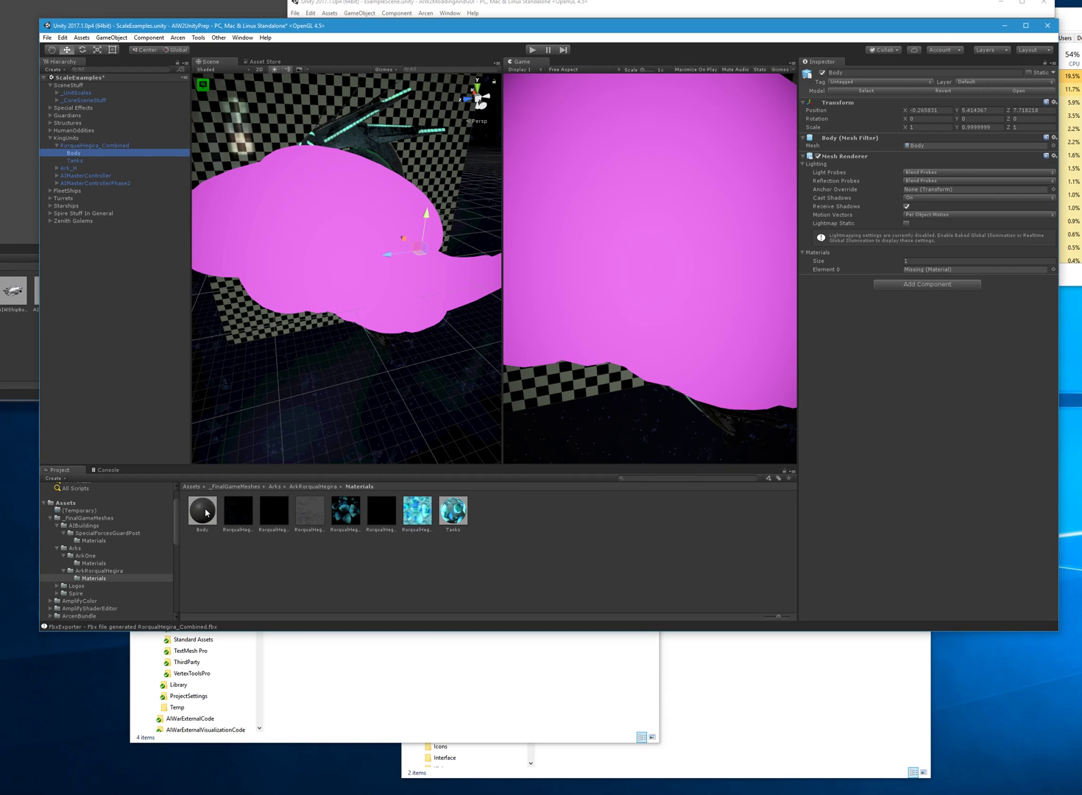
pyautogui.moveTo(210, 515); pyautogui.dragTo(928, 271)
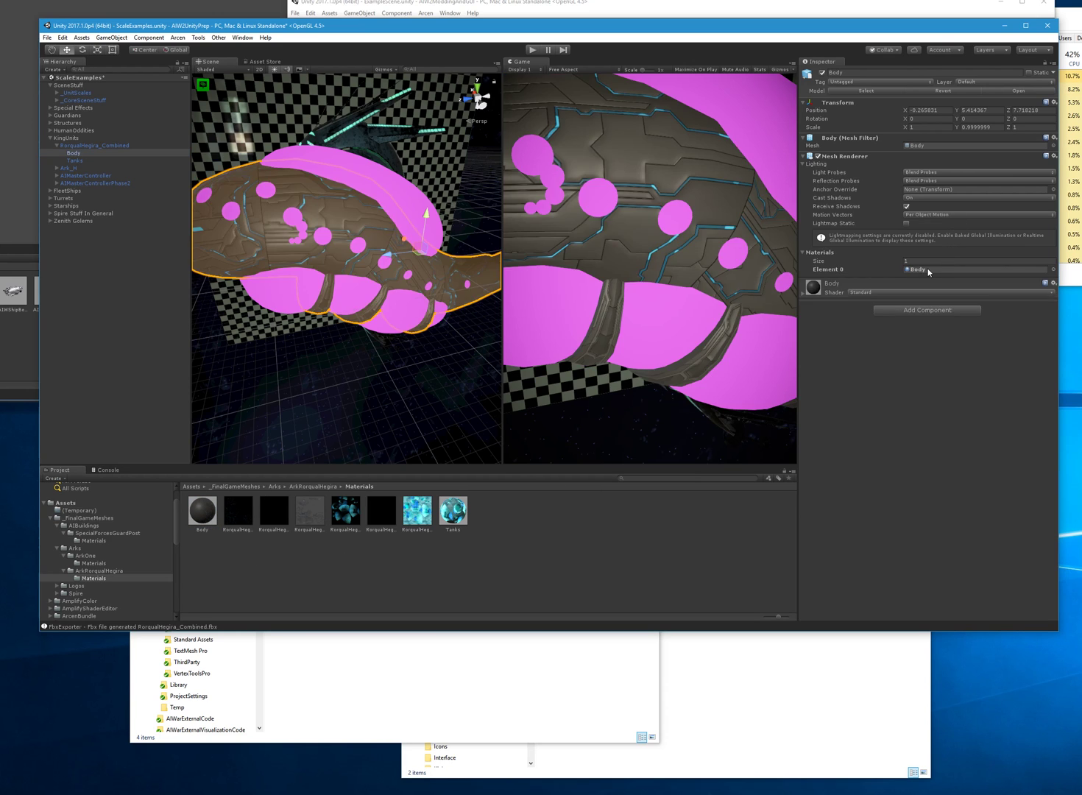
pyautogui.click(74, 160)
pyautogui.moveTo(452, 510); pyautogui.dragTo(942, 275)
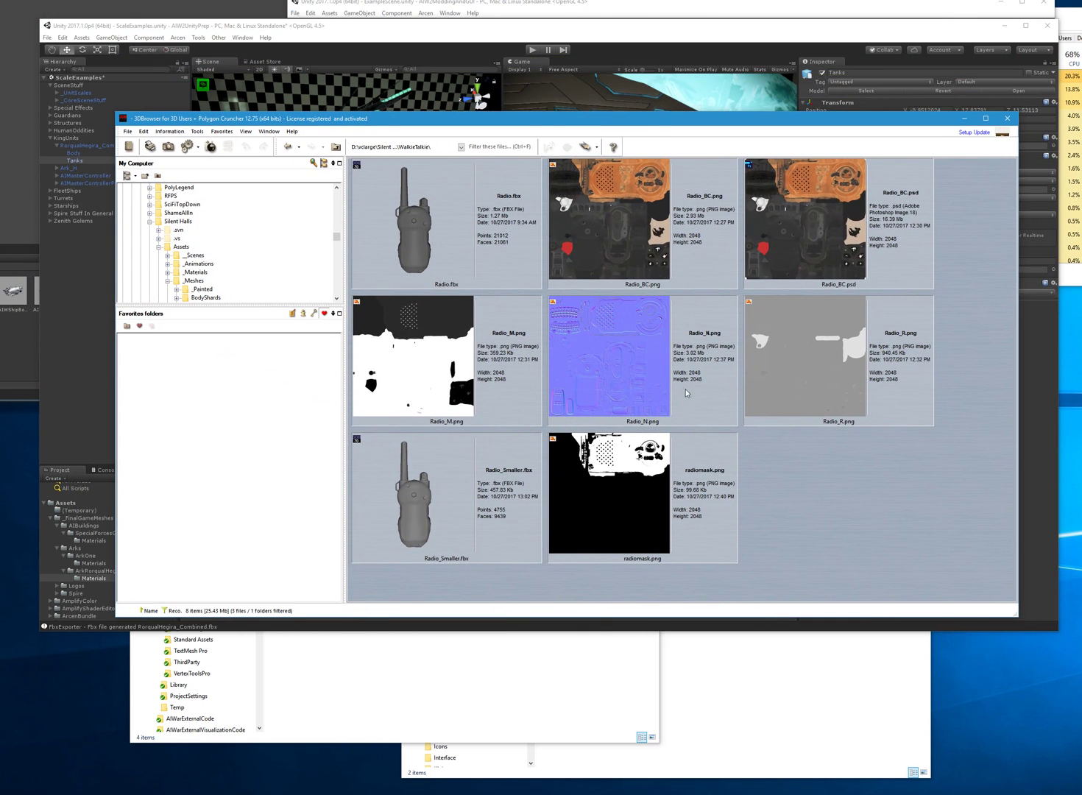
# Copy the ArkRorqualHegira folder path from File Explorer and open that folder in 3DBrowser.
pyautogui.click(546, 656)
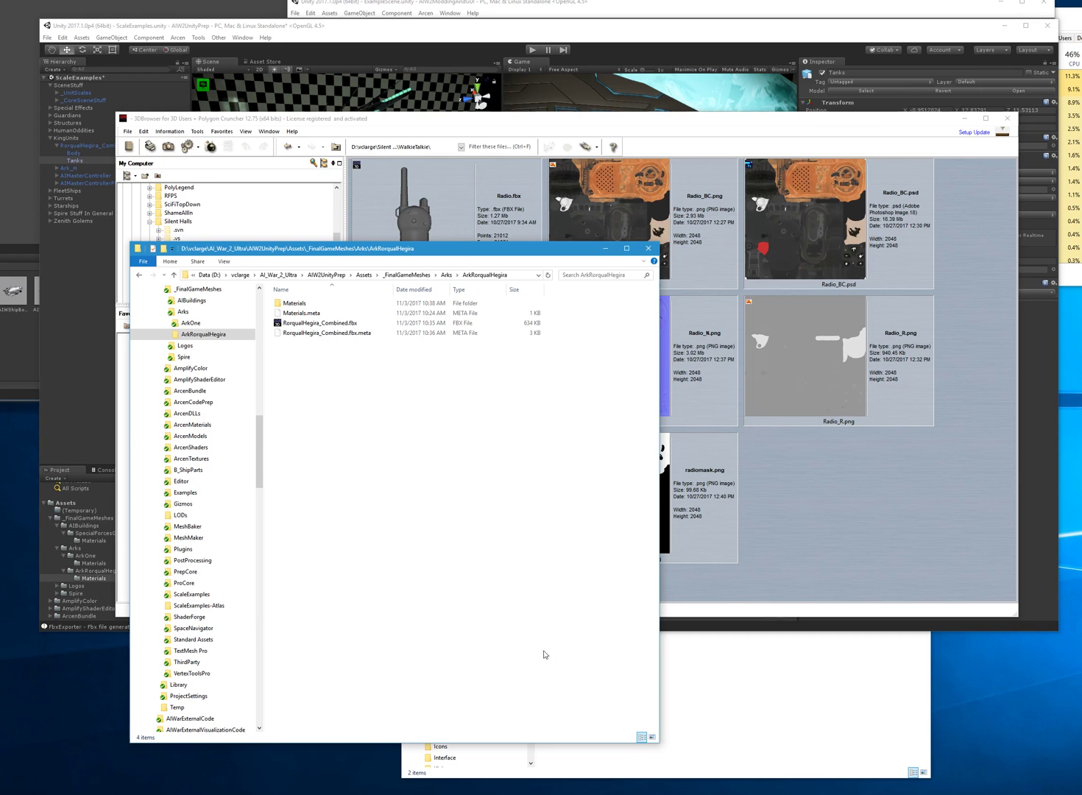
pyautogui.click(511, 279)
pyautogui.hotkey('ctrl', 'c')
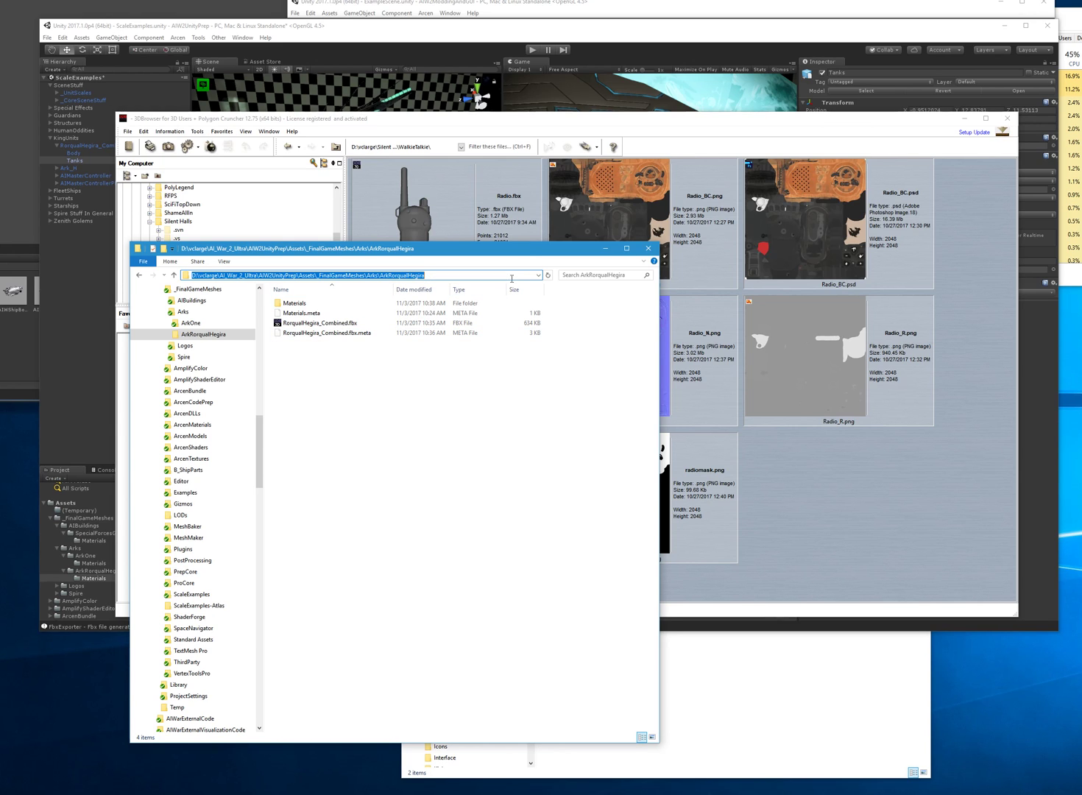
pyautogui.click(533, 131)
pyautogui.moveTo(403, 146); pyautogui.dragTo(460, 146)
pyautogui.hotkey('ctrl', 'v')
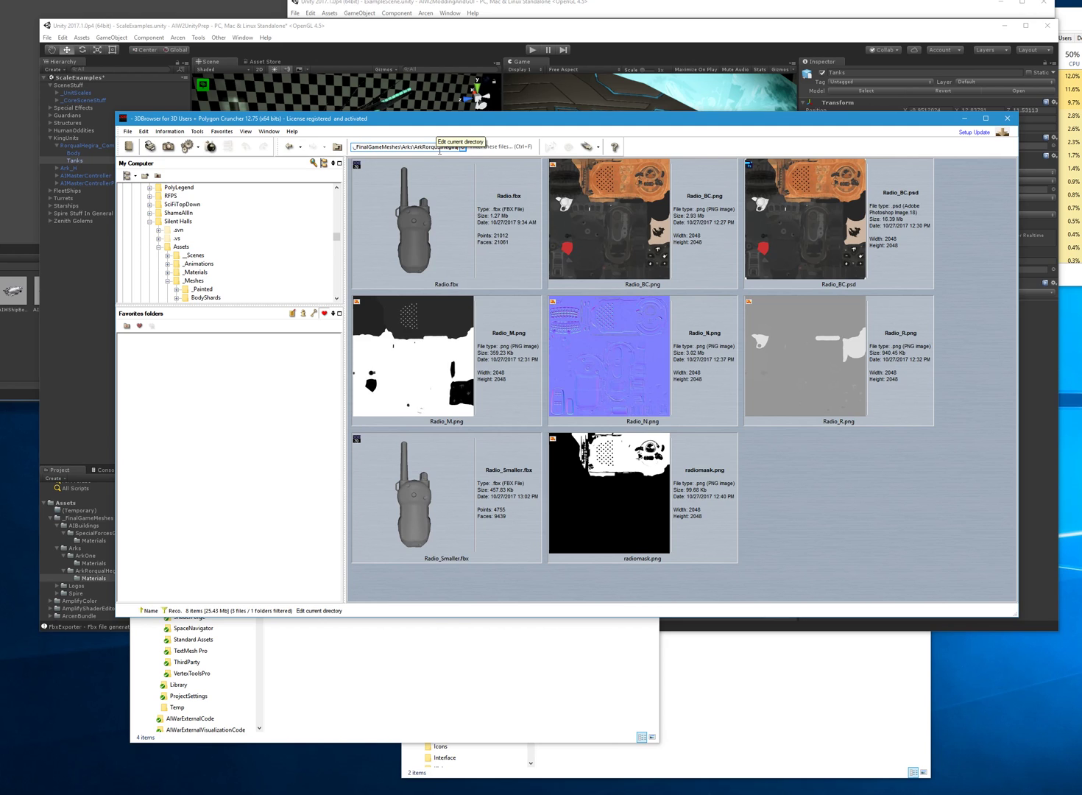
pyautogui.press('Return')
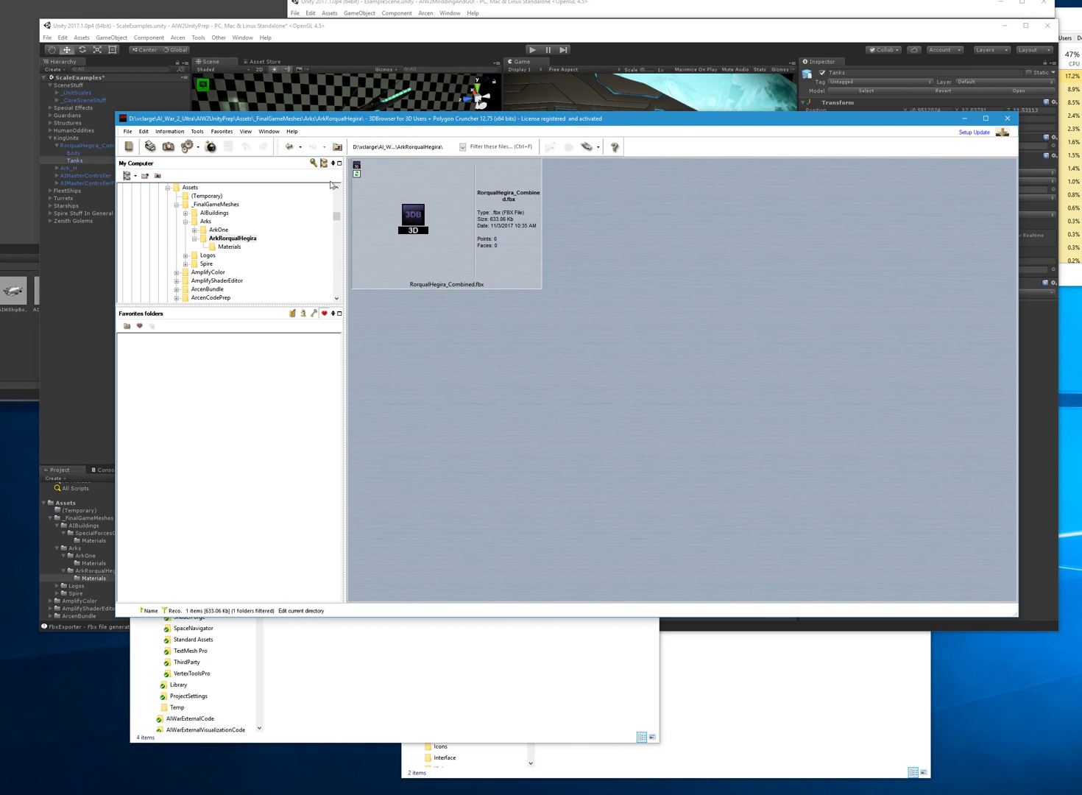
# Open RorqualHegira_Combined.fbx in 3DBrowser's 3D editor and move its window so the toolbar and objects list are accessible.
pyautogui.click(433, 247)
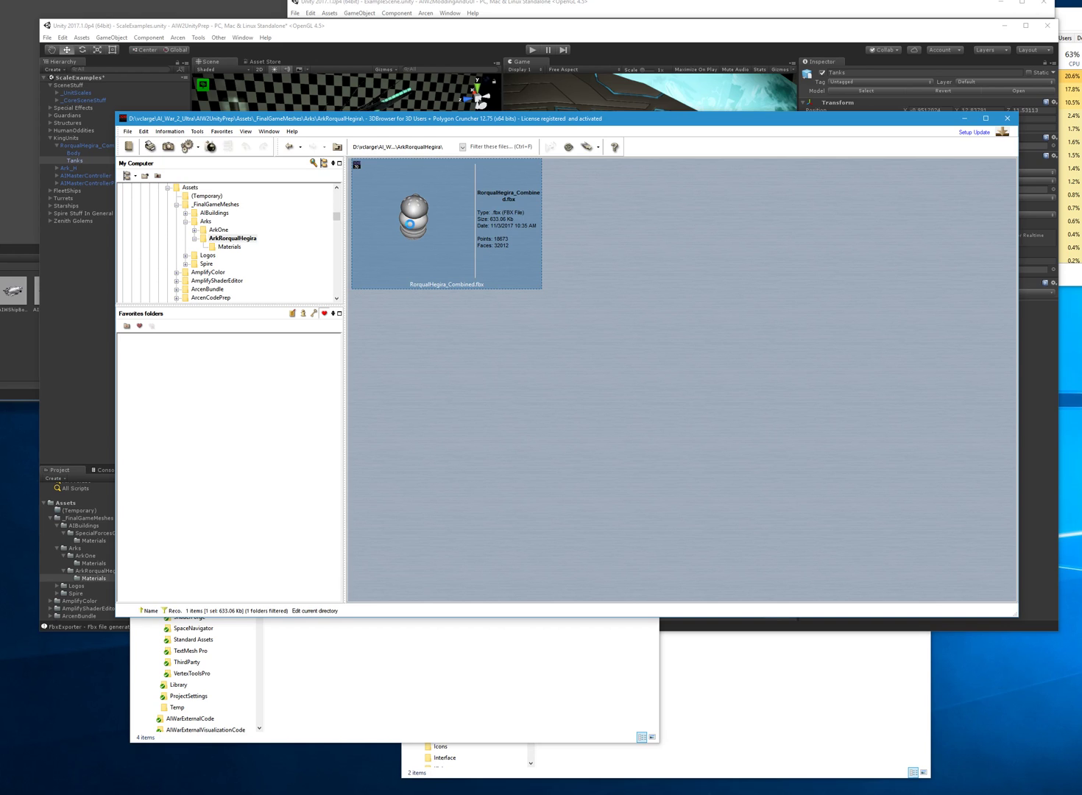
pyautogui.doubleClick(411, 226)
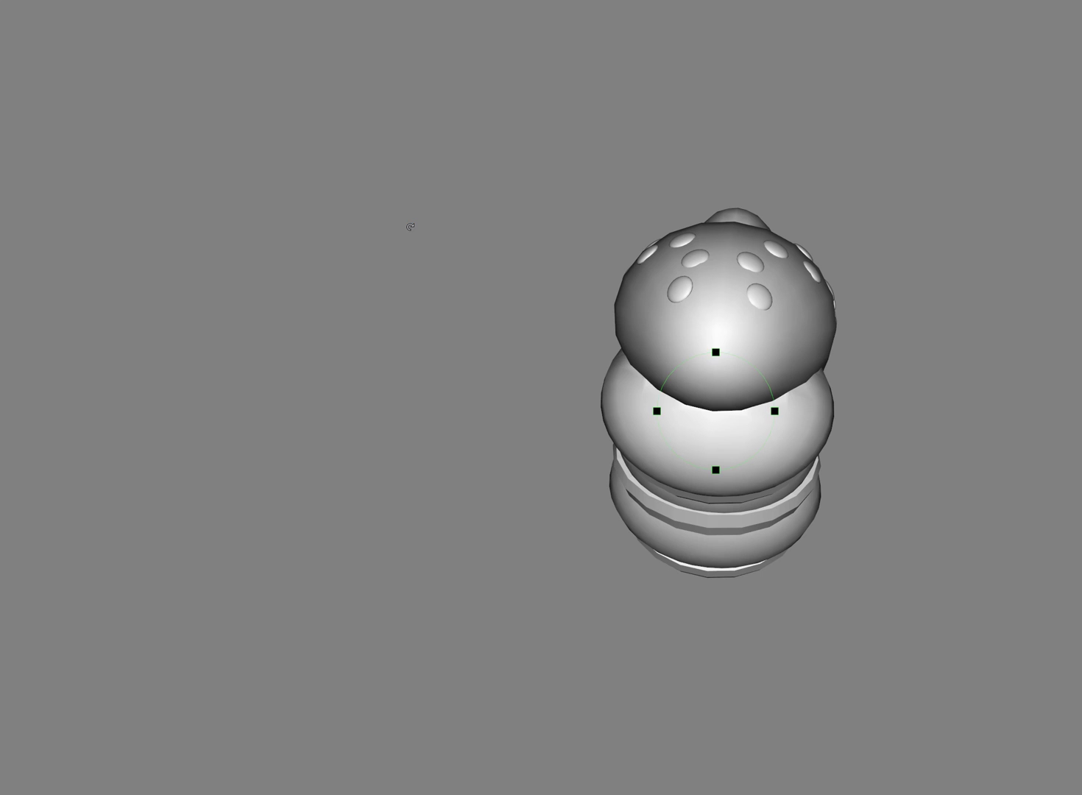
pyautogui.moveTo(747, 2); pyautogui.dragTo(743, 2, button='middle')
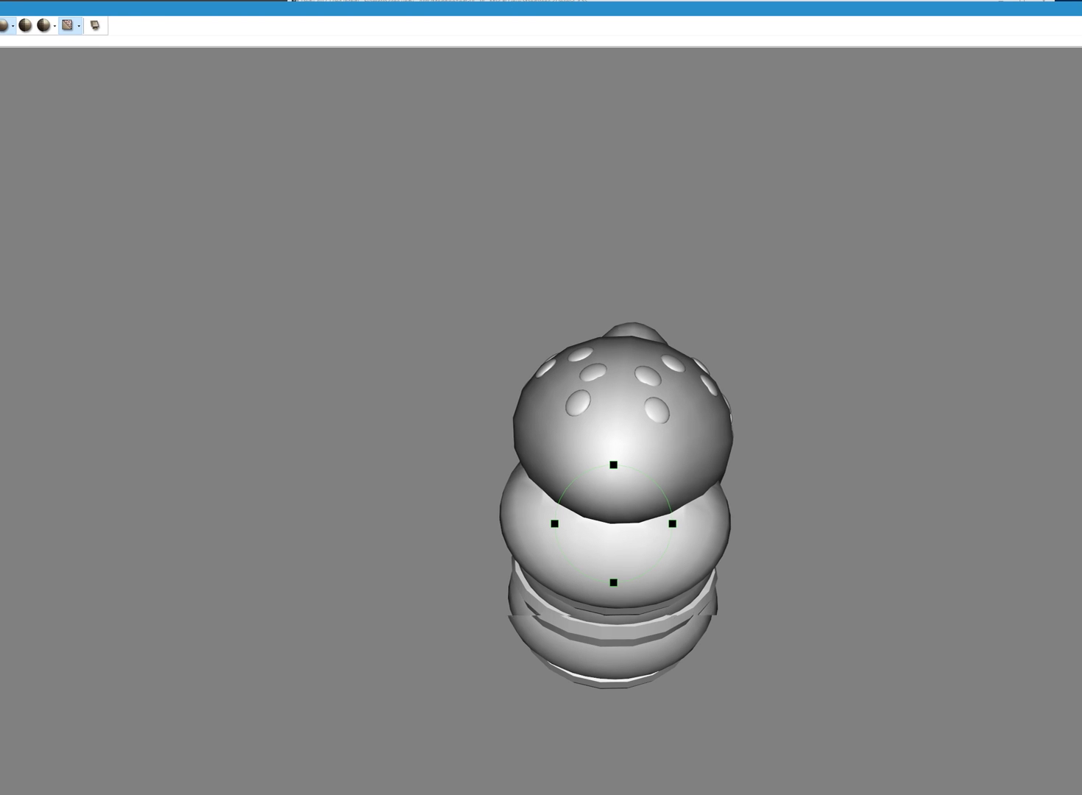
pyautogui.moveTo(736, 1); pyautogui.dragTo(425, 40)
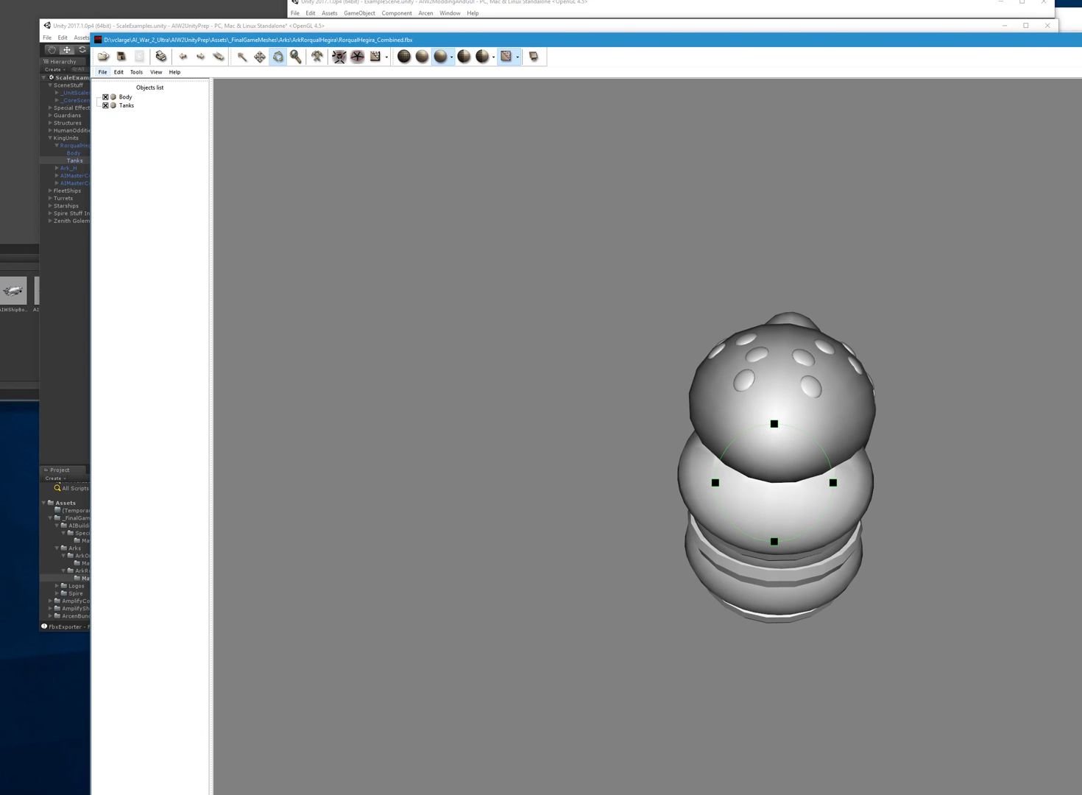
# Resize the 3D editor, open the combined ship in the polygon optimization tool, and fit that window fully on screen.
pyautogui.moveTo(1081, 794); pyautogui.dragTo(1043, 747)
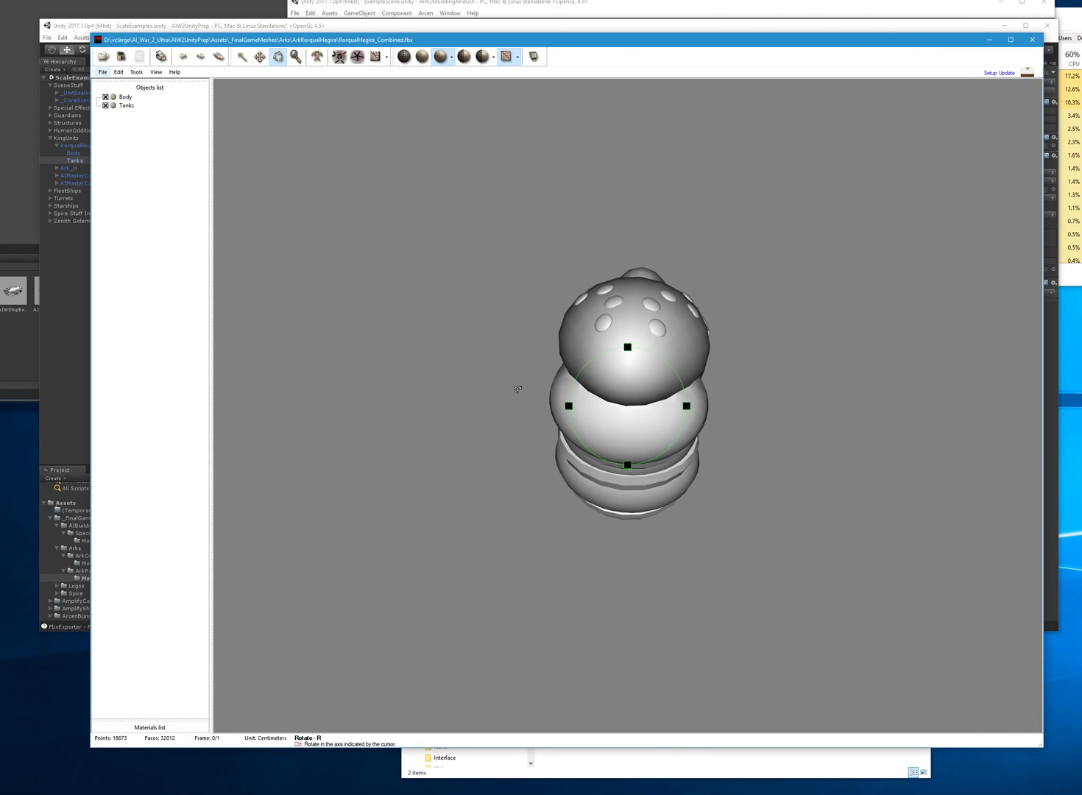
pyautogui.moveTo(584, 401); pyautogui.dragTo(633, 412)
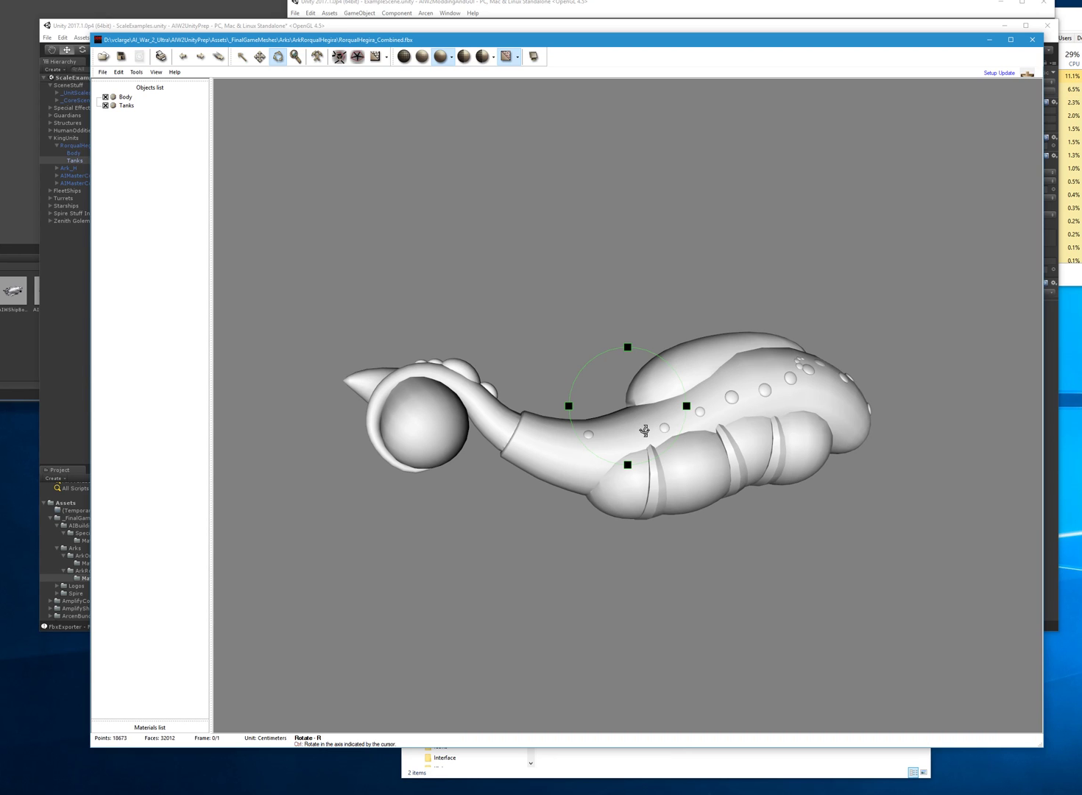
pyautogui.hotkey('ctrl', 'k')
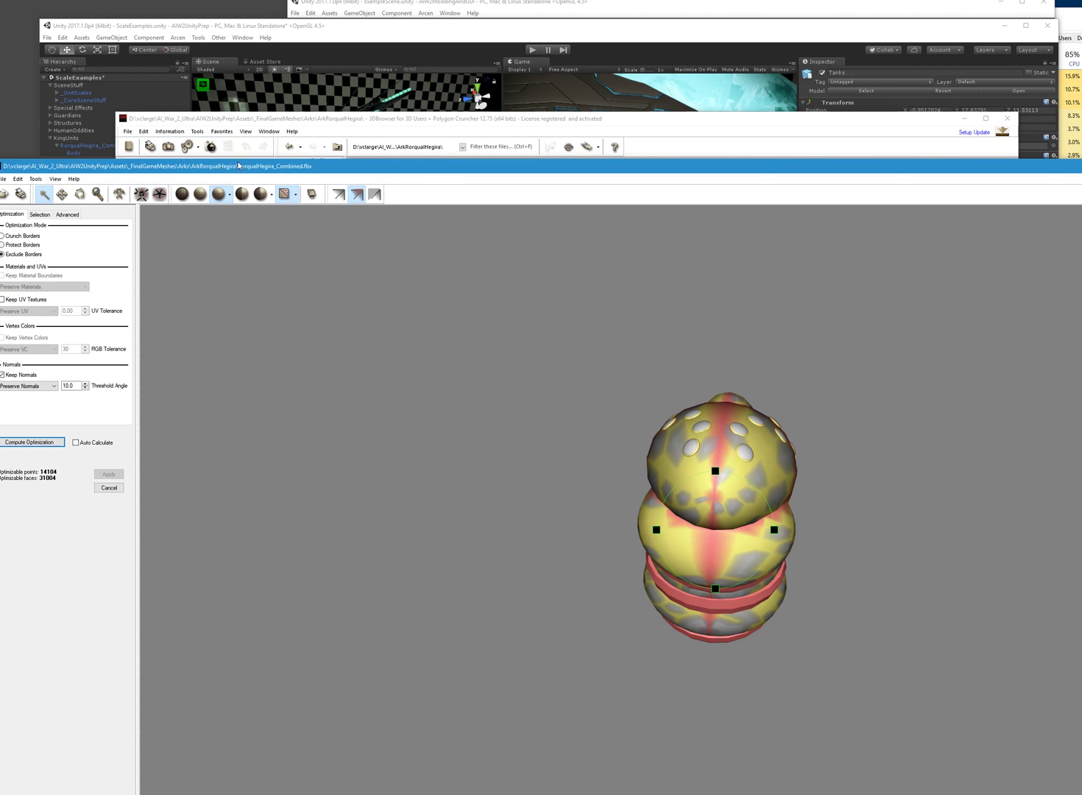
pyautogui.moveTo(237, 165); pyautogui.dragTo(303, 50)
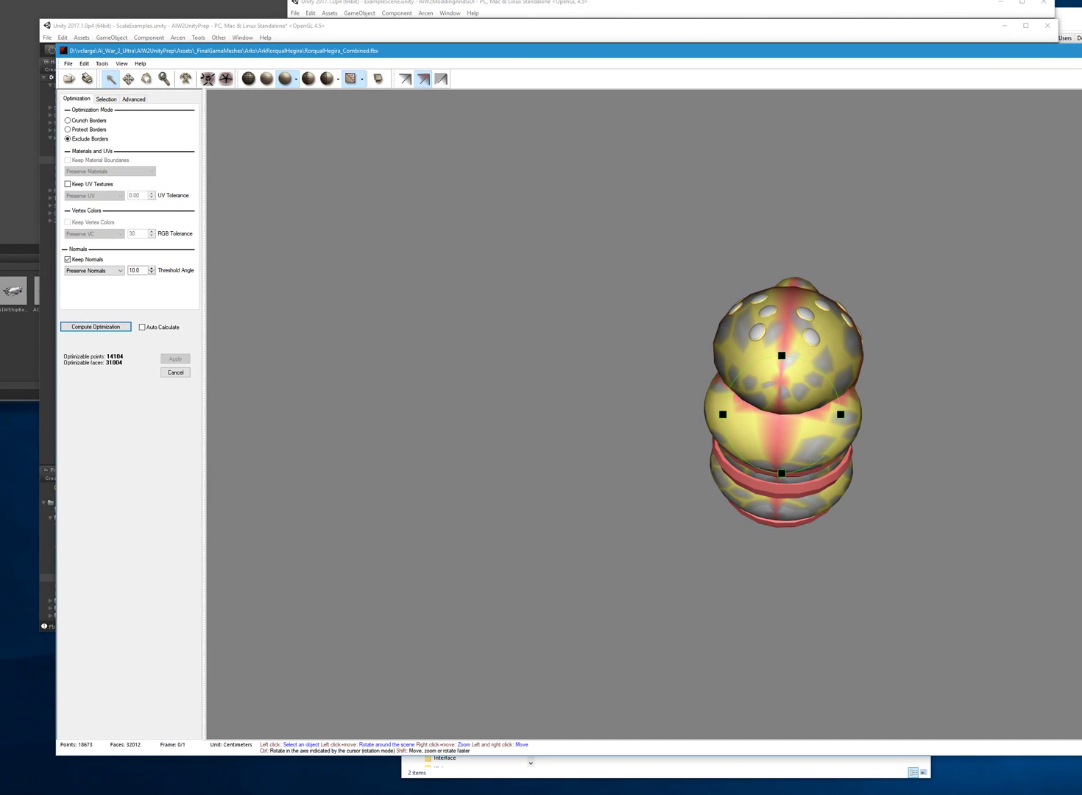
pyautogui.moveTo(1081, 751); pyautogui.dragTo(1069, 782)
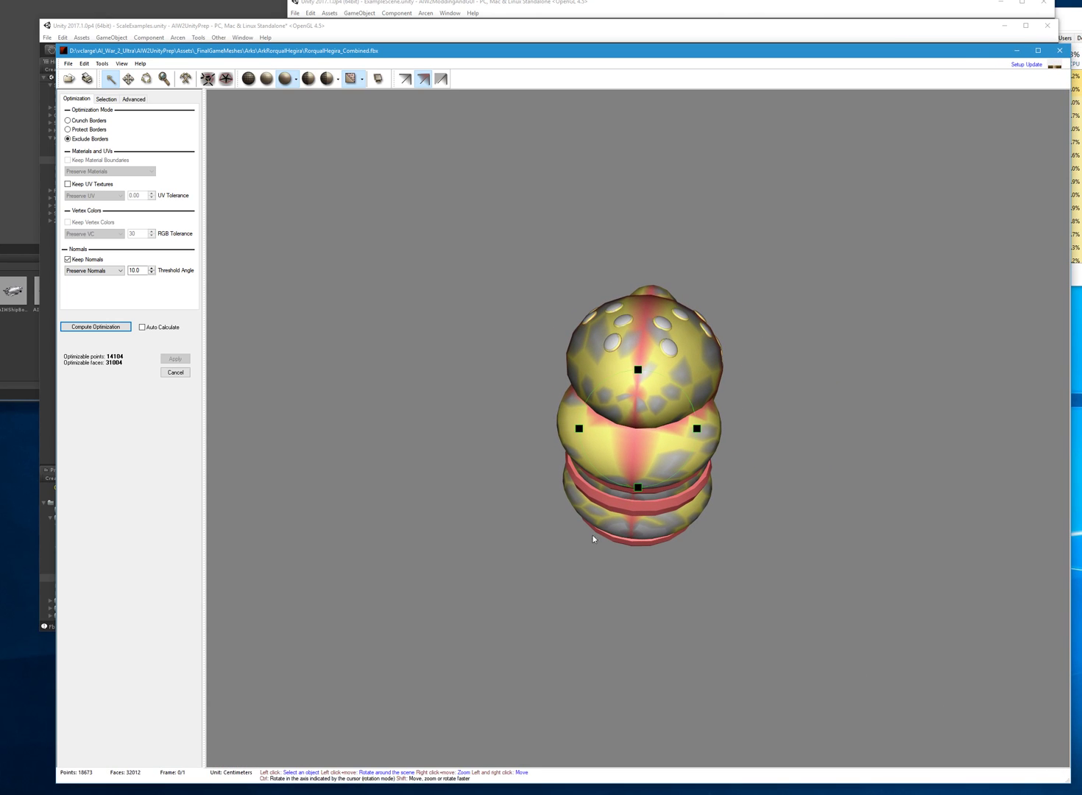
# Enable Keep UV Textures for the ship and compute its optimization with borders excluded and normals preserved.
pyautogui.moveTo(615, 421); pyautogui.dragTo(700, 461)
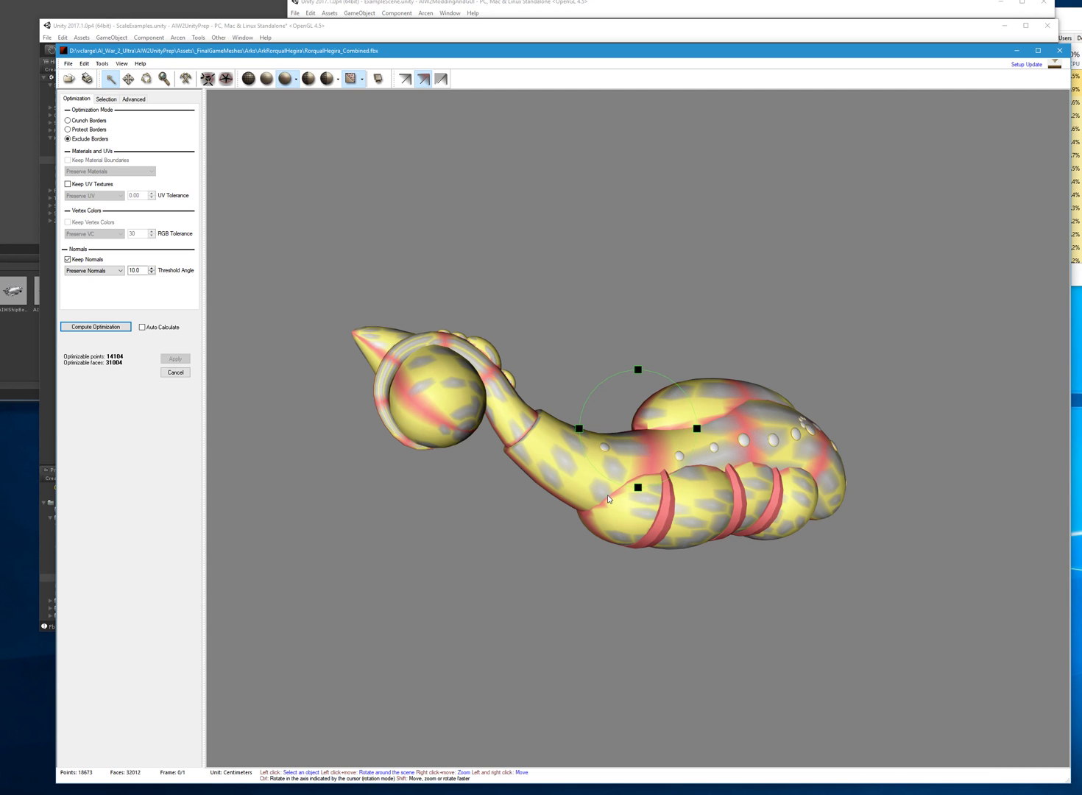
pyautogui.moveTo(628, 440); pyautogui.dragTo(627, 474)
pyautogui.moveTo(590, 387); pyautogui.dragTo(582, 410)
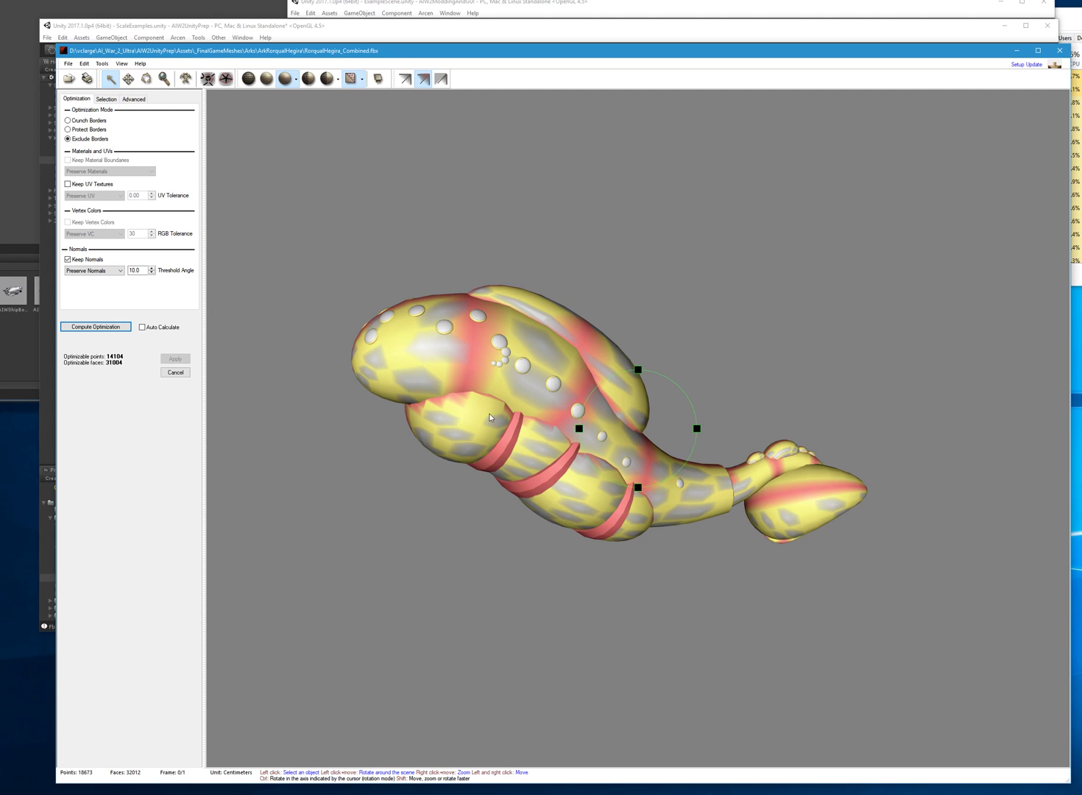
pyautogui.click(68, 184)
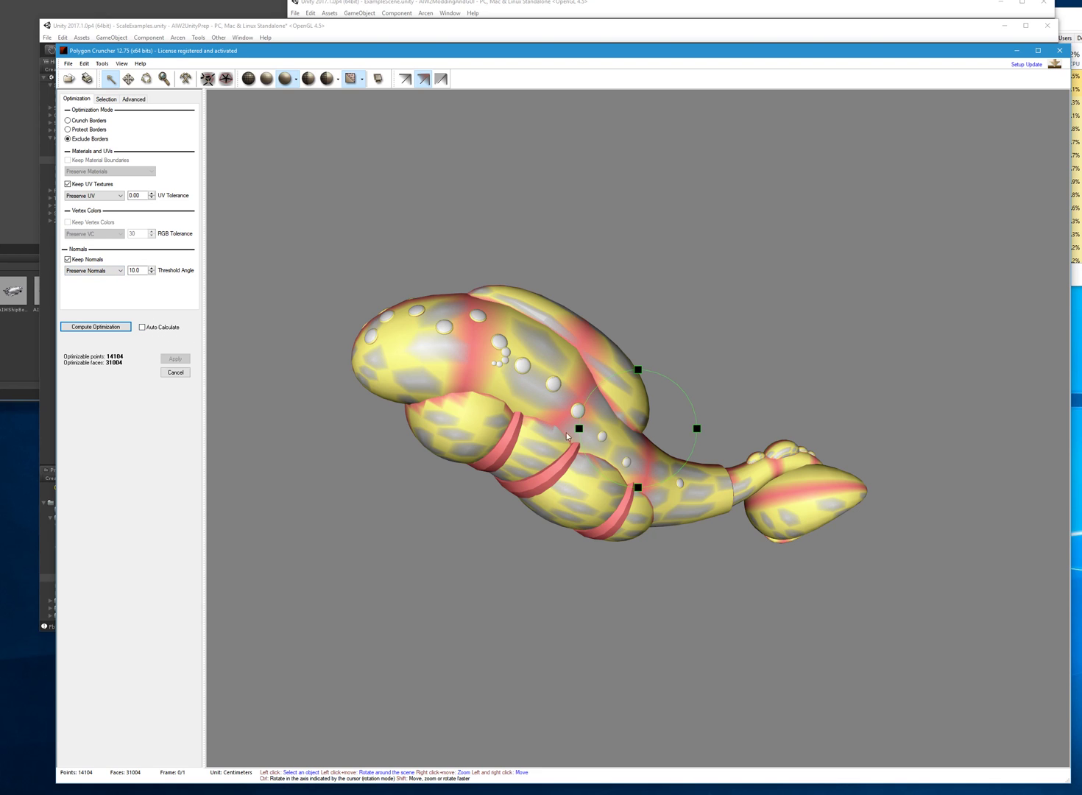
pyautogui.moveTo(604, 448); pyautogui.dragTo(625, 452)
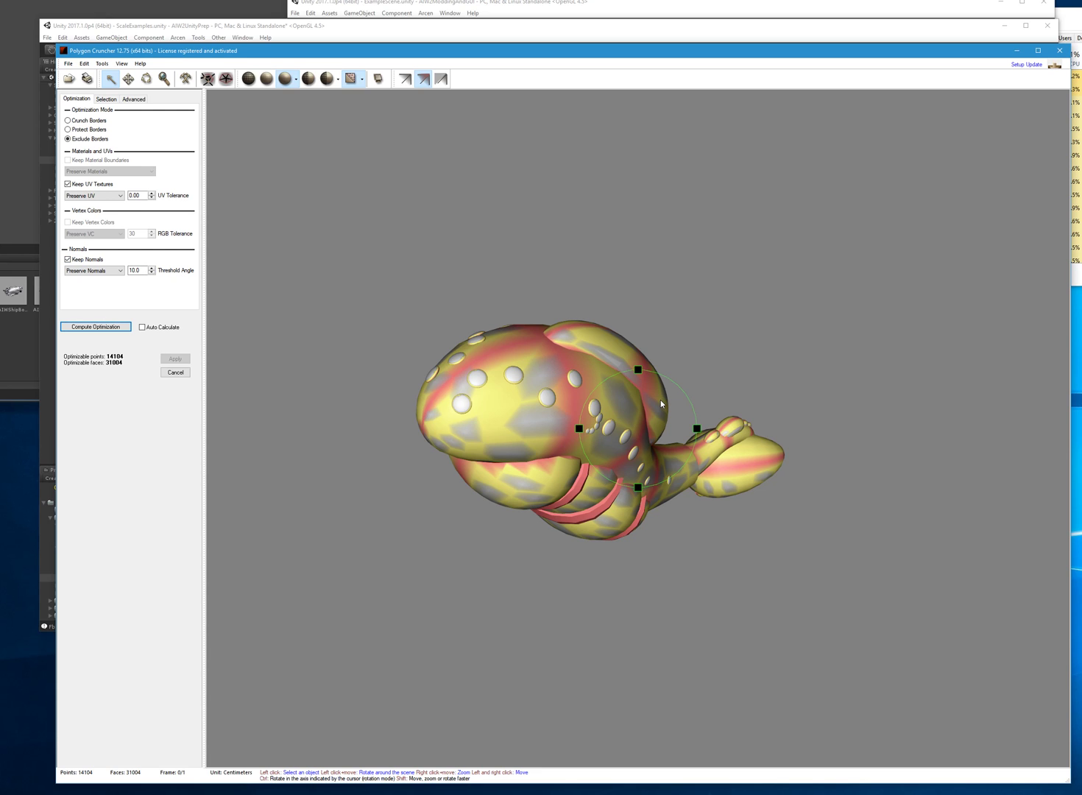
pyautogui.moveTo(678, 407); pyautogui.dragTo(643, 383)
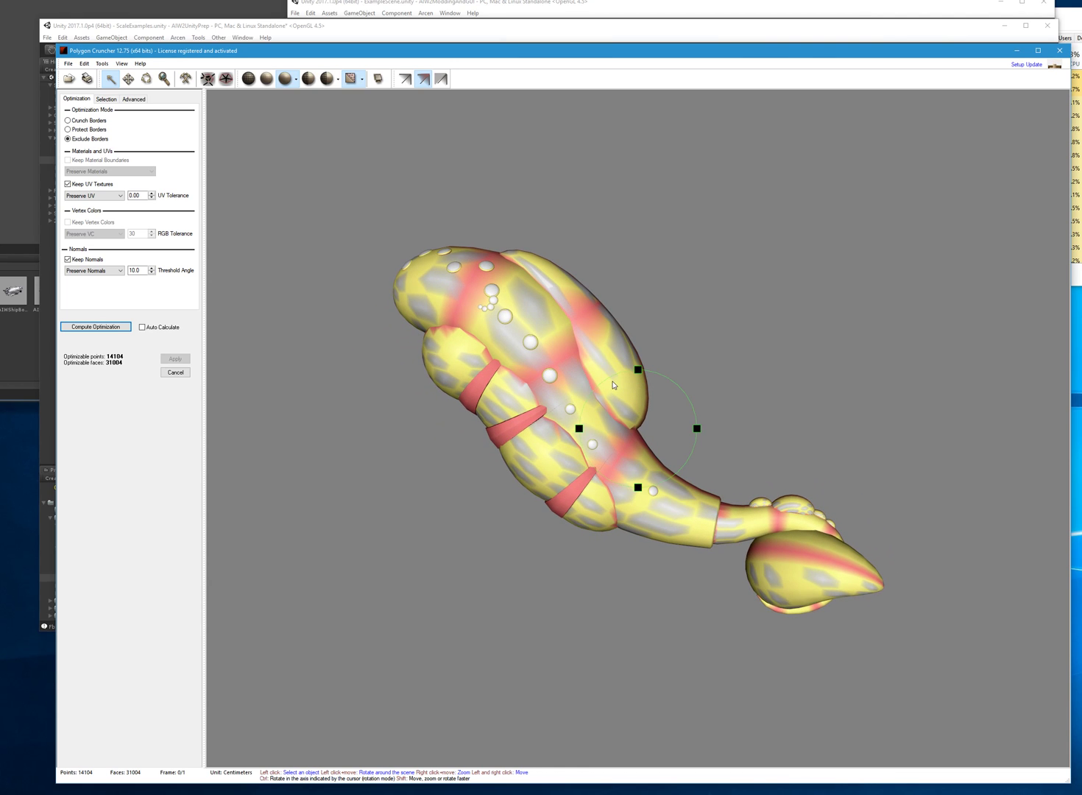
pyautogui.moveTo(449, 435); pyautogui.dragTo(455, 460, button='right')
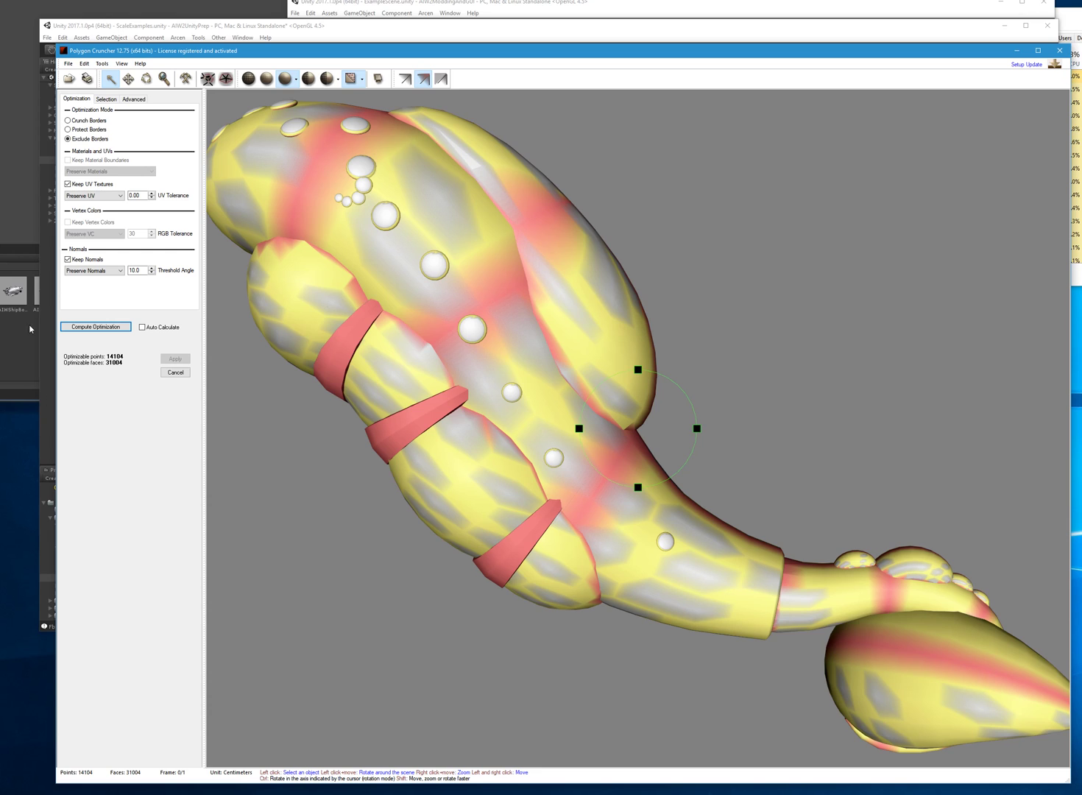
pyautogui.click(97, 329)
pyautogui.moveTo(627, 465); pyautogui.dragTo(582, 441)
pyautogui.scroll(-3, 596, 434)
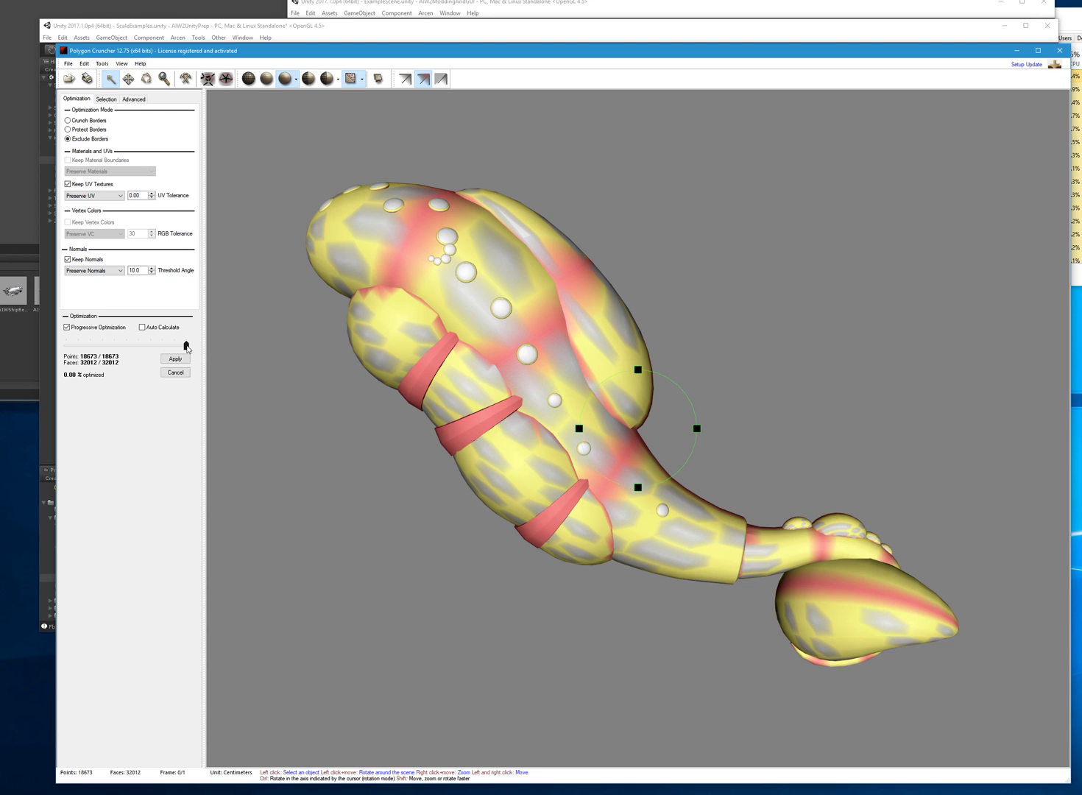
# Preview the ship at about 46% optimization and compare it with the full-detail mesh from both sides.
pyautogui.moveTo(186, 347); pyautogui.dragTo(119, 353)
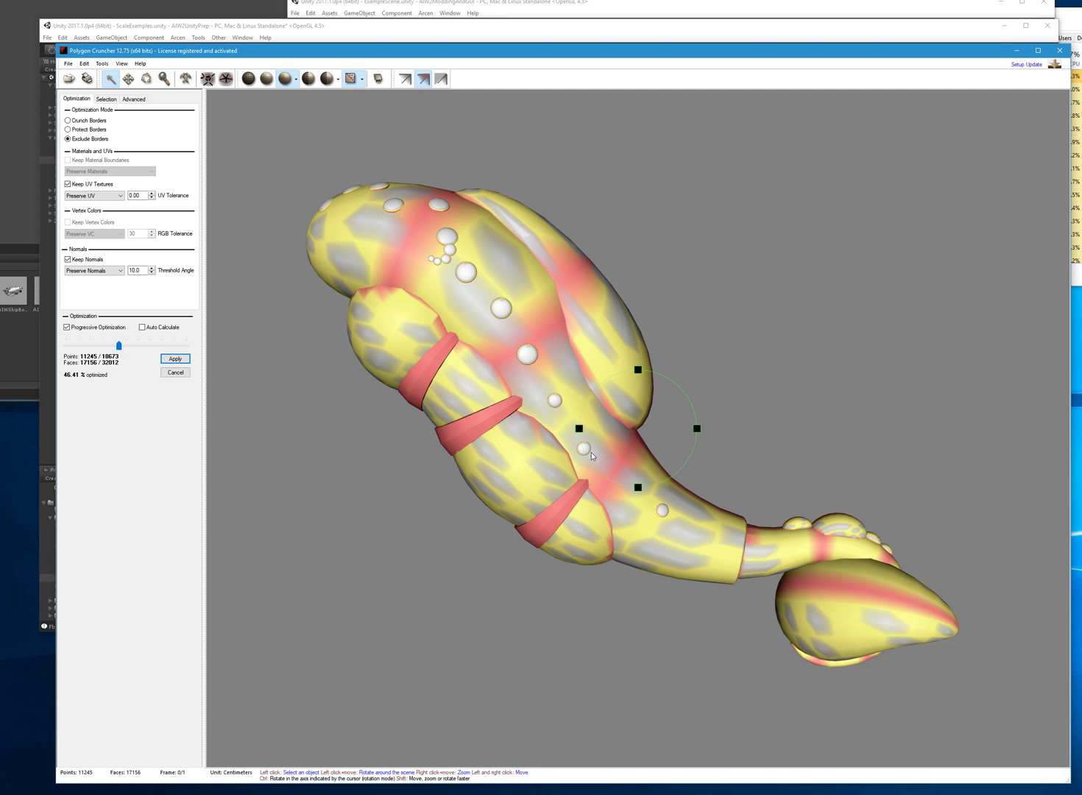
pyautogui.moveTo(672, 423); pyautogui.dragTo(543, 412)
pyautogui.moveTo(119, 346); pyautogui.dragTo(725, 347)
pyautogui.click(182, 350)
pyautogui.moveTo(796, 381)
pyautogui.mouseDown()
pyautogui.moveTo(744, 335)
pyautogui.moveTo(783, 364)
pyautogui.mouseUp()
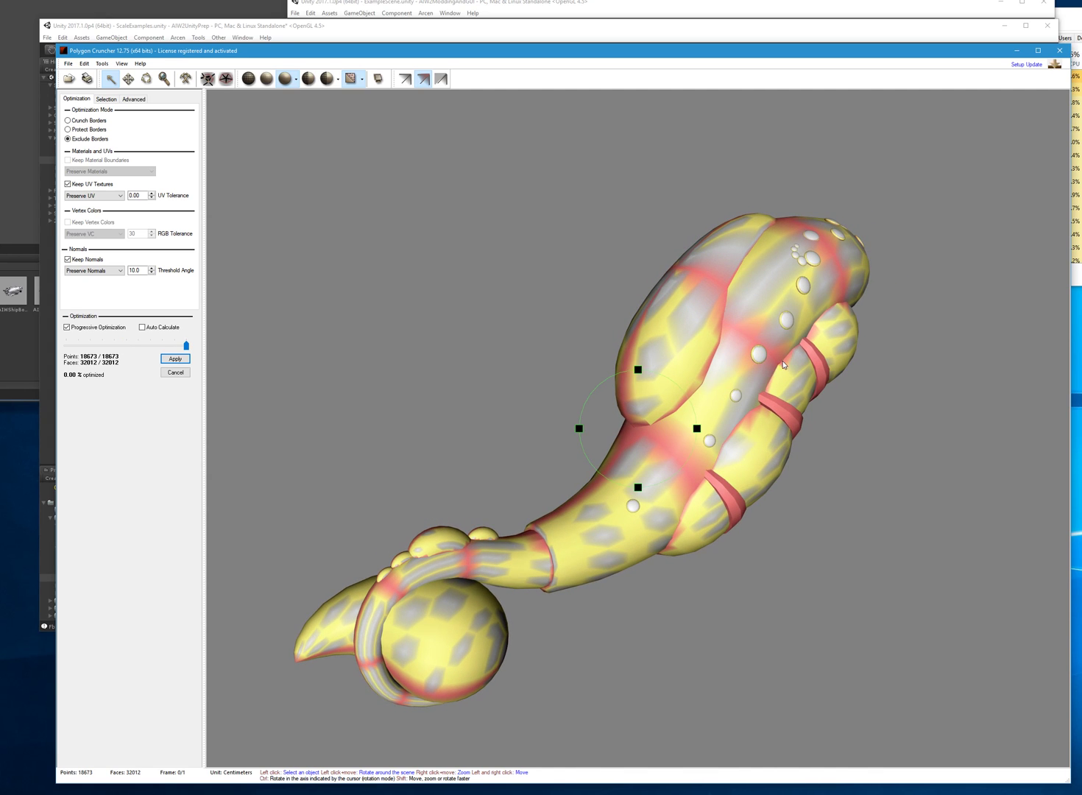
# Optimize the ship mesh by about 47%, down to 11086 points, and apply the reduction.
pyautogui.moveTo(186, 346); pyautogui.dragTo(85, 346)
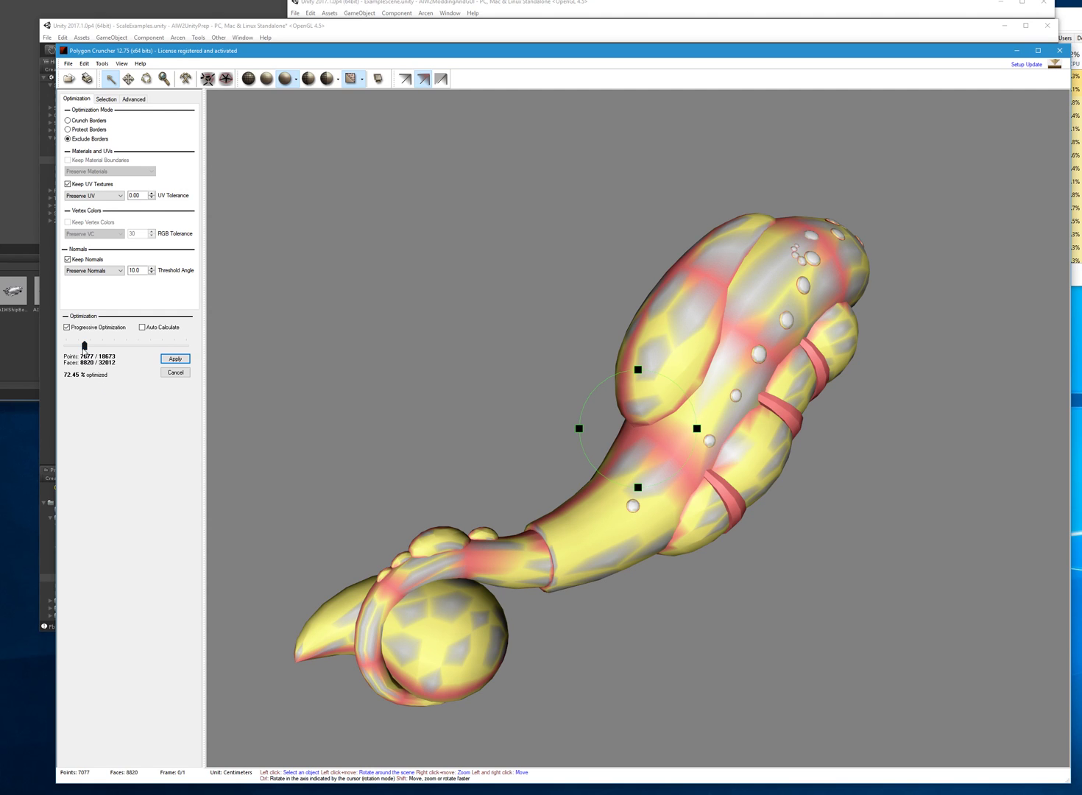
pyautogui.moveTo(85, 346)
pyautogui.mouseDown()
pyautogui.moveTo(58, 346)
pyautogui.moveTo(144, 352)
pyautogui.moveTo(96, 351)
pyautogui.moveTo(117, 352)
pyautogui.mouseUp()
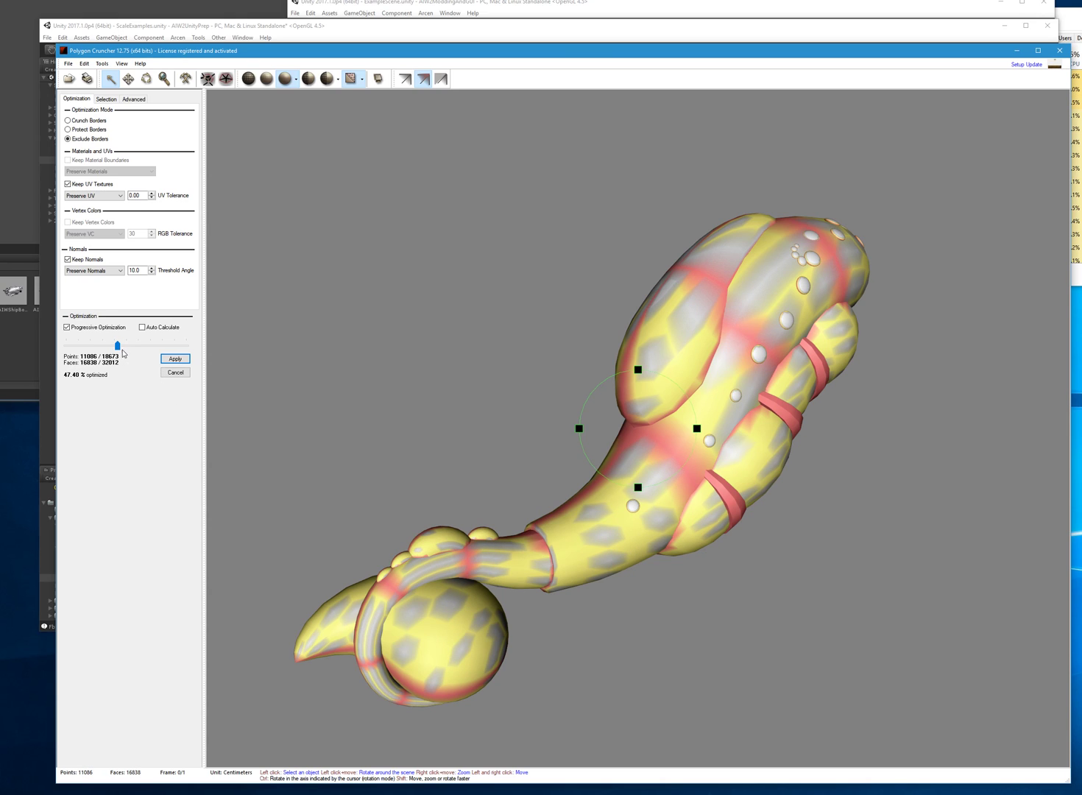
pyautogui.click(174, 359)
pyautogui.moveTo(587, 389); pyautogui.dragTo(642, 405)
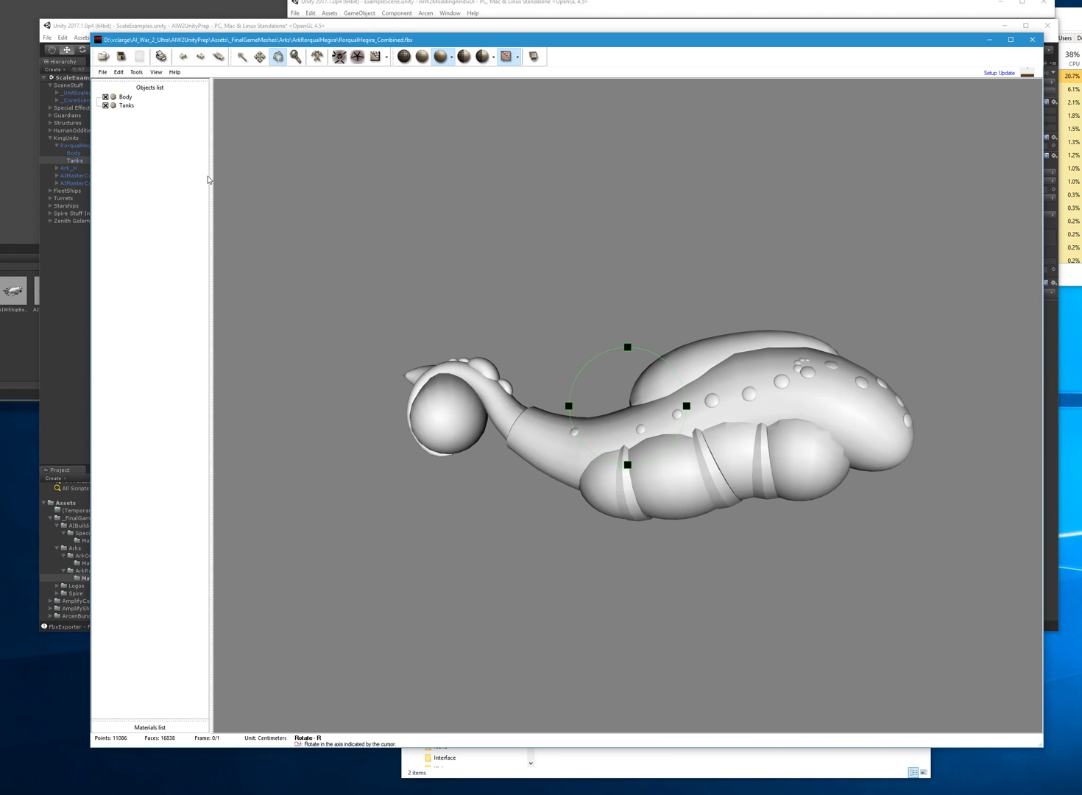
# Save the reduced ship as an FBX named RorqualHegira_Simplified in the ArkRorqualHegira folder, keeping the default FBX saving settings.
pyautogui.click(104, 72)
pyautogui.click(104, 73)
pyautogui.click(103, 73)
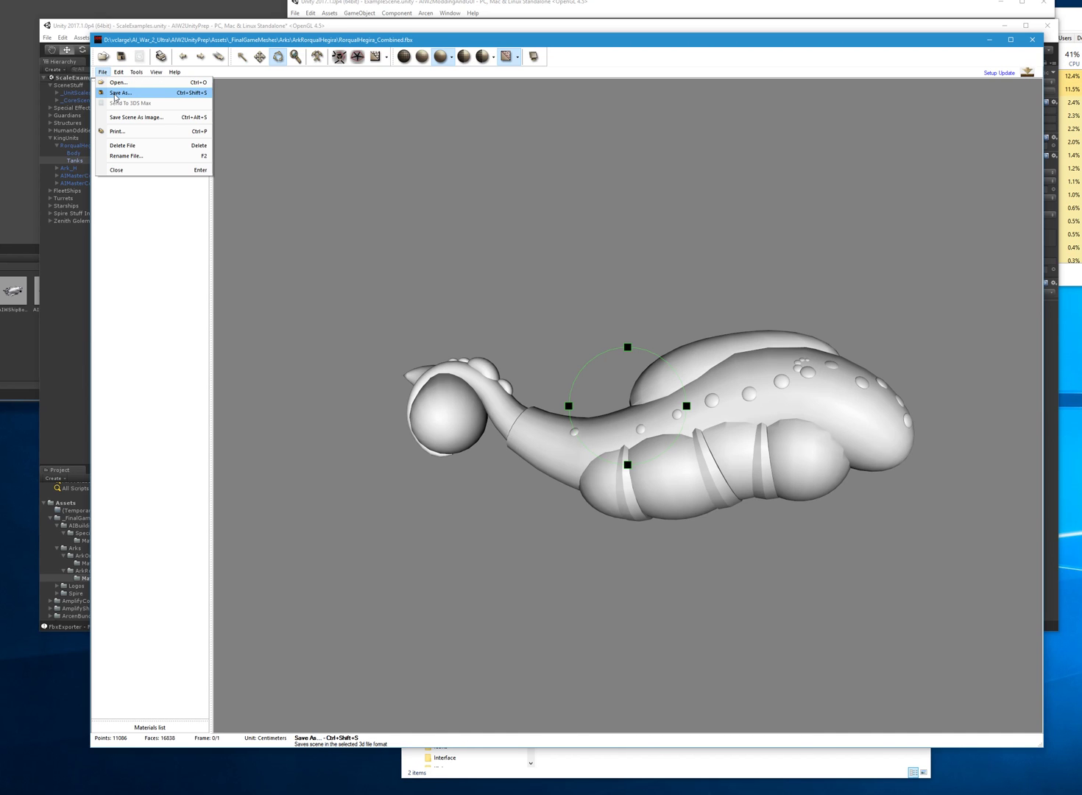
pyautogui.click(115, 94)
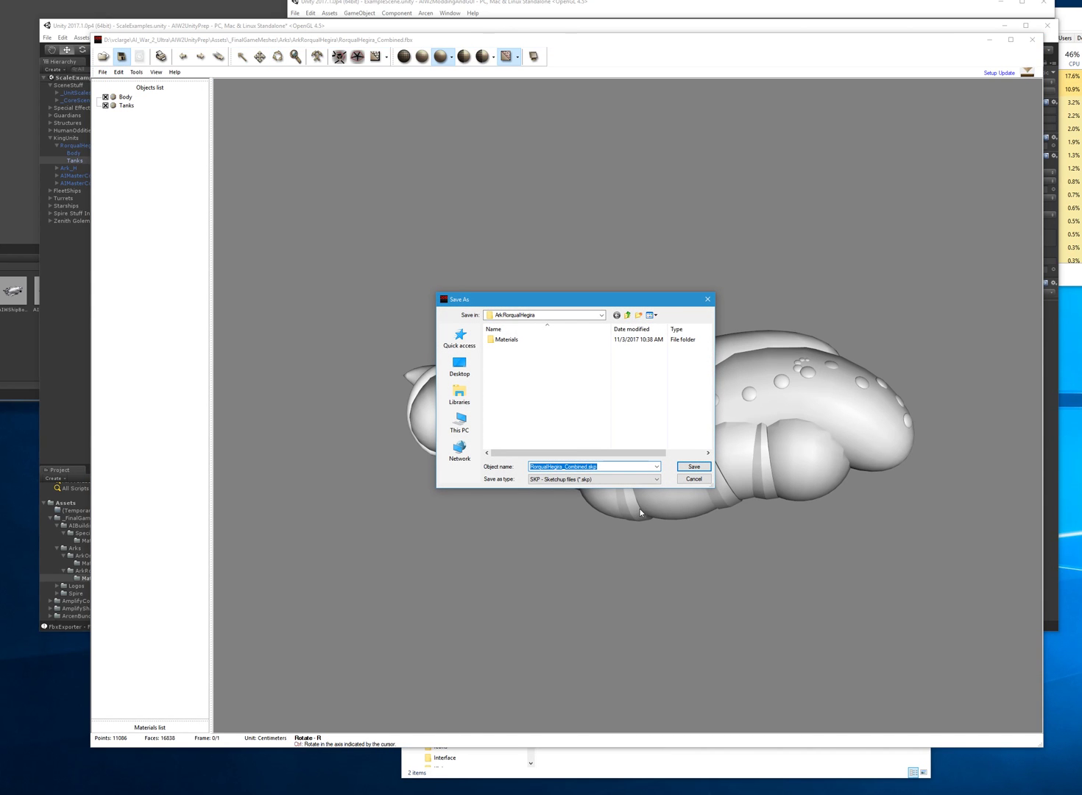
pyautogui.click(556, 479)
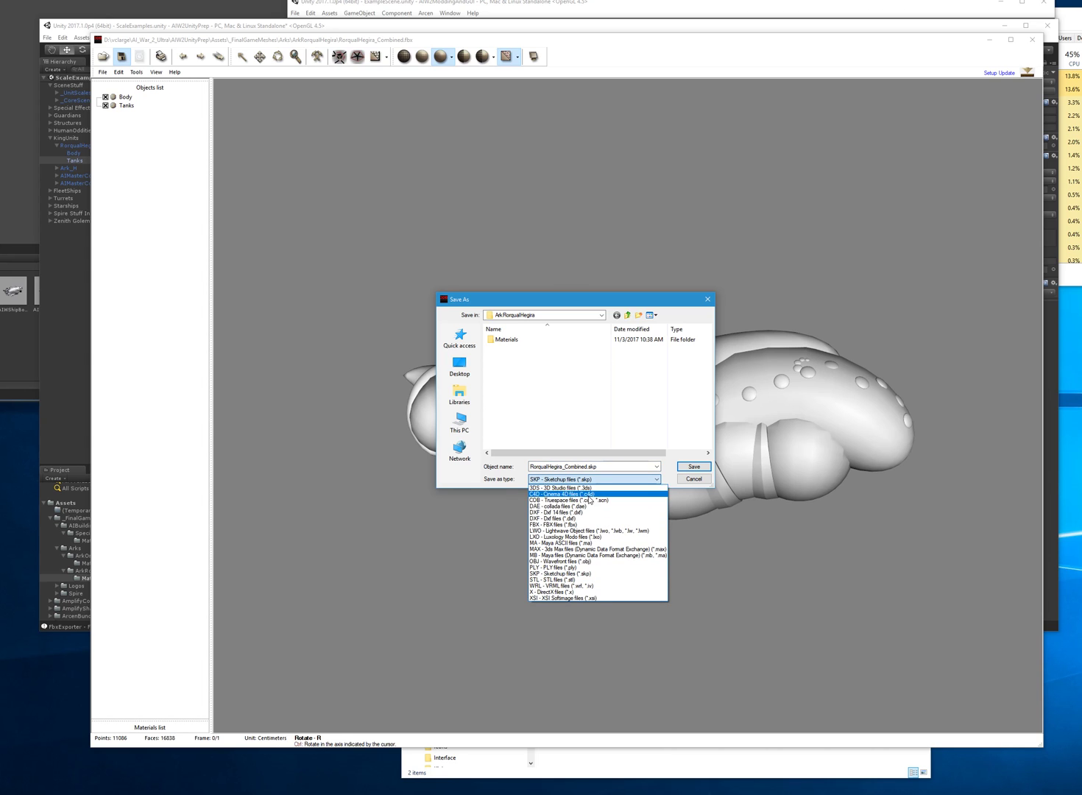
pyautogui.click(591, 525)
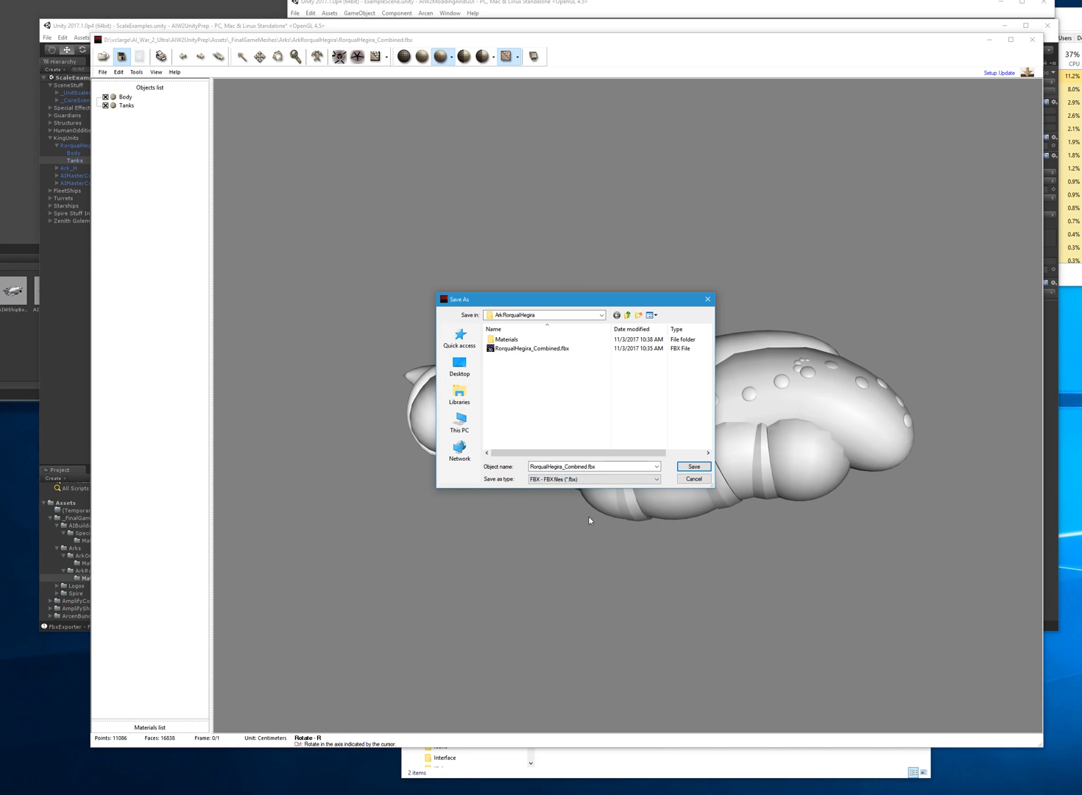
pyautogui.moveTo(564, 467); pyautogui.dragTo(590, 466)
pyautogui.write('Simplified')
pyautogui.press('Return')
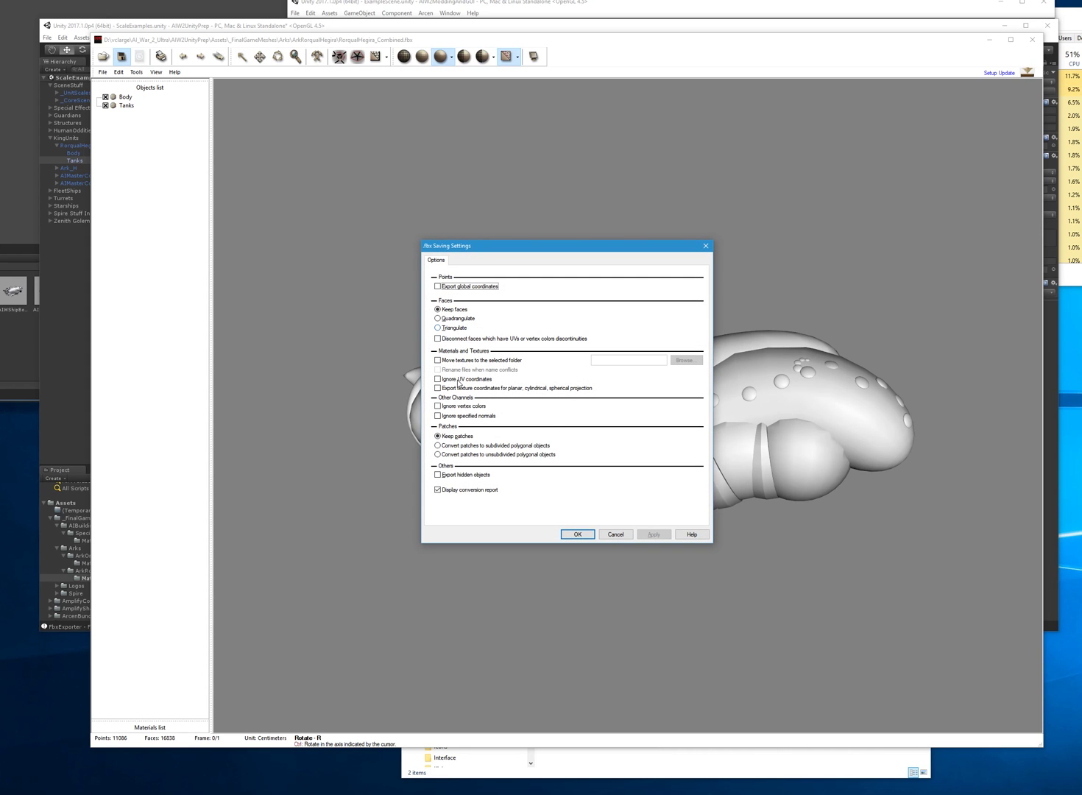
pyautogui.click(575, 534)
pyautogui.click(564, 451)
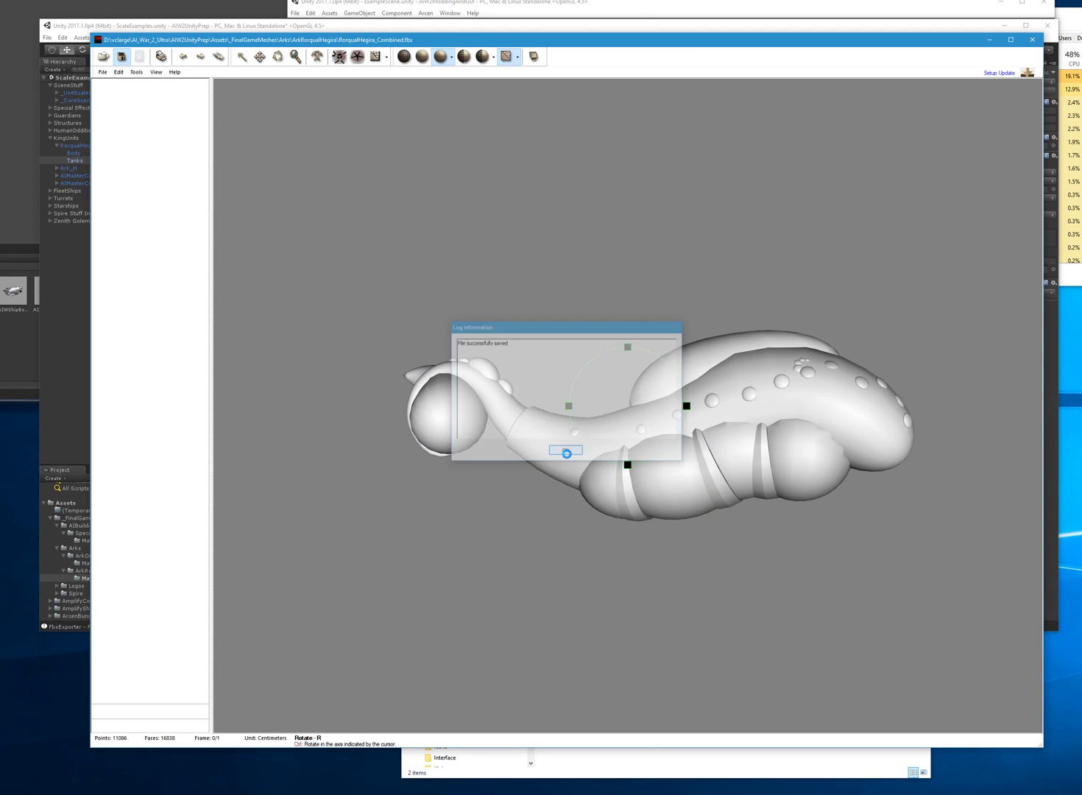
# Switch to Unity, open the ArkRorqualHegira asset folder, and expand the simplified ship model to show its meshes.
pyautogui.click(81, 392)
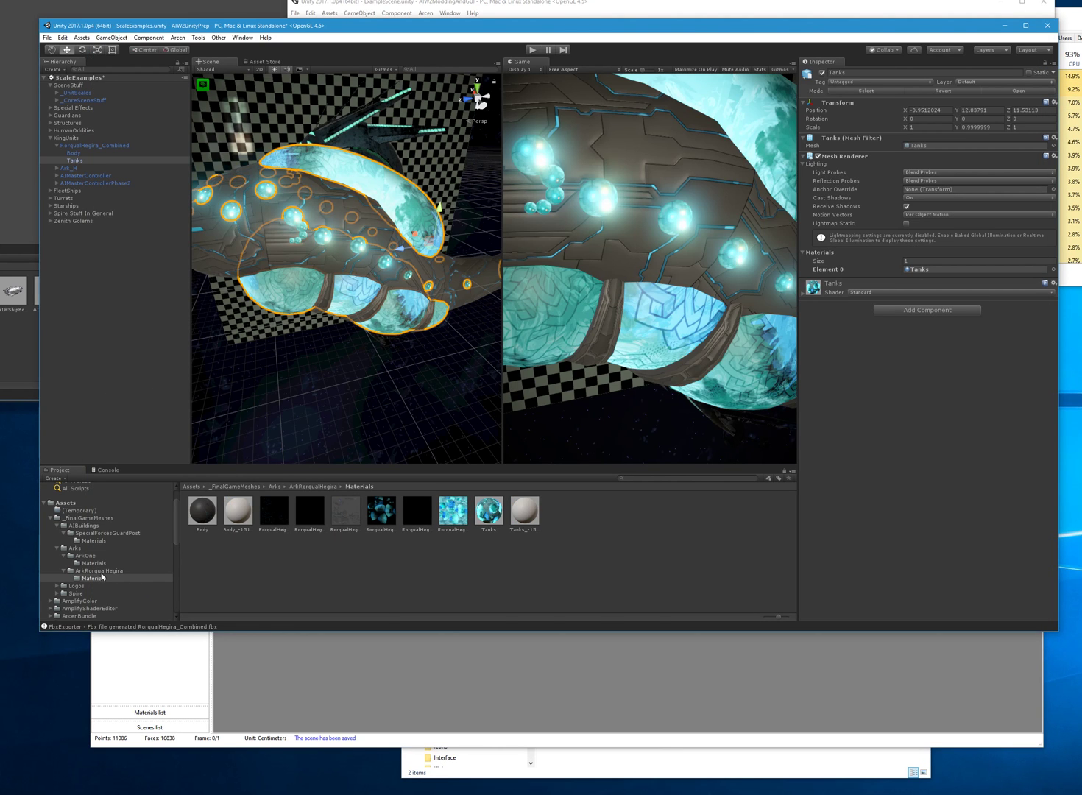
pyautogui.click(112, 571)
pyautogui.click(290, 510)
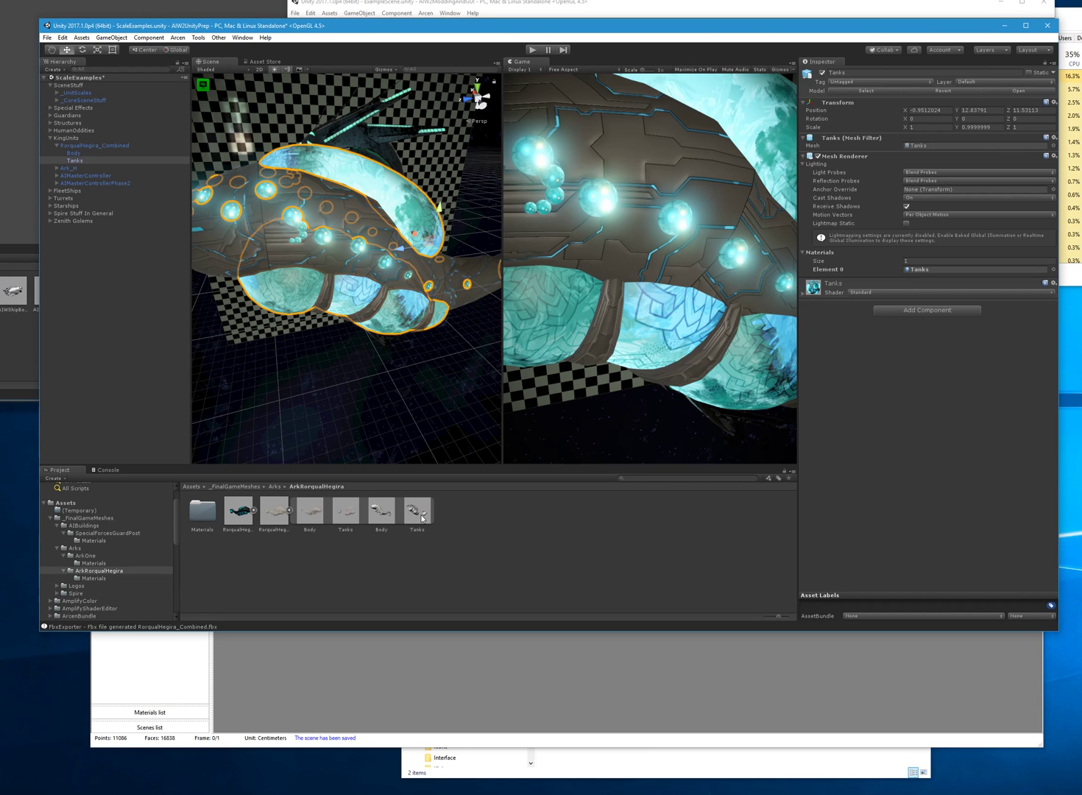
# Try replacing the Tanks object's mesh with the simplified model's Tanks mesh and check its size in the scene.
pyautogui.moveTo(421, 516); pyautogui.dragTo(930, 146)
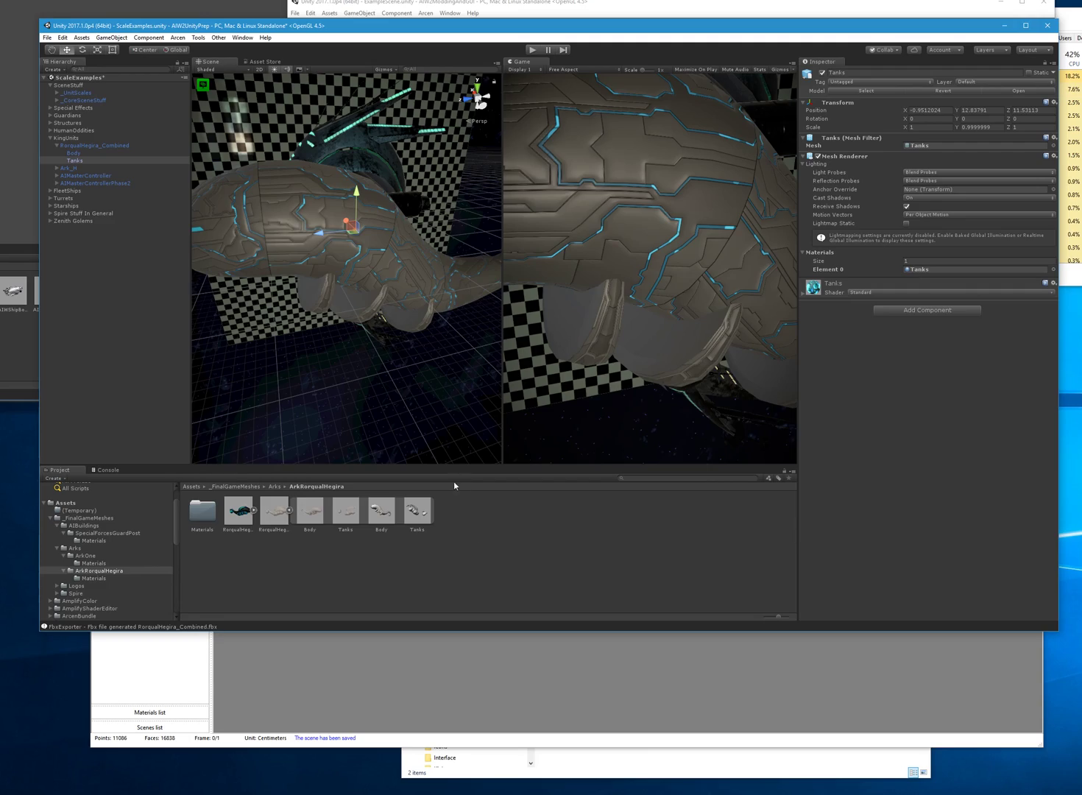
pyautogui.keyDown('alt'); pyautogui.moveTo(422, 321); pyautogui.dragTo(388, 357); pyautogui.keyUp('alt')
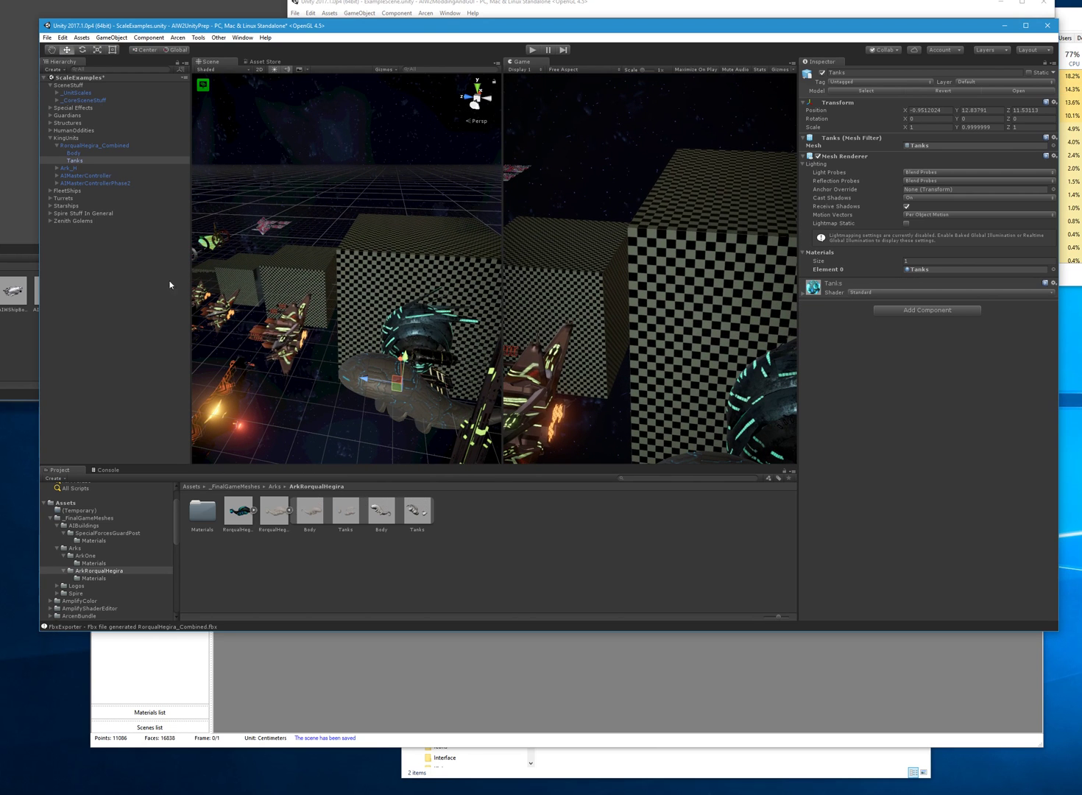
pyautogui.doubleClick(77, 159)
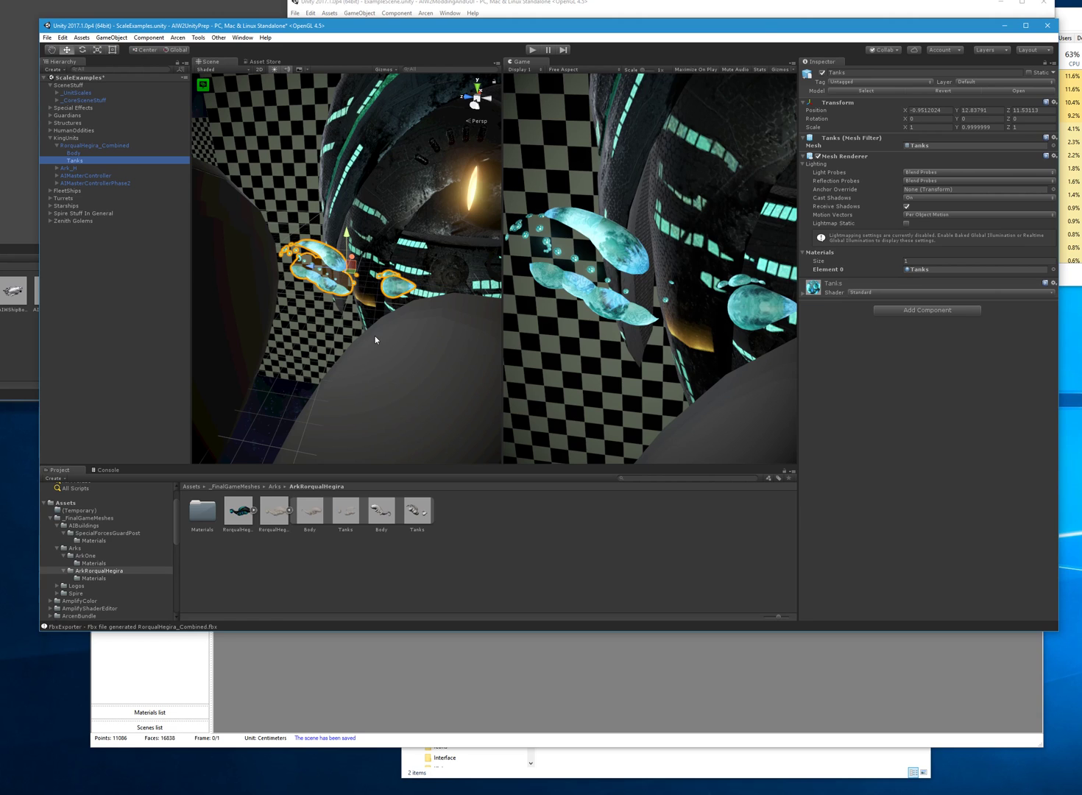
pyautogui.keyDown('alt'); pyautogui.moveTo(372, 346); pyautogui.dragTo(411, 485); pyautogui.keyUp('alt')
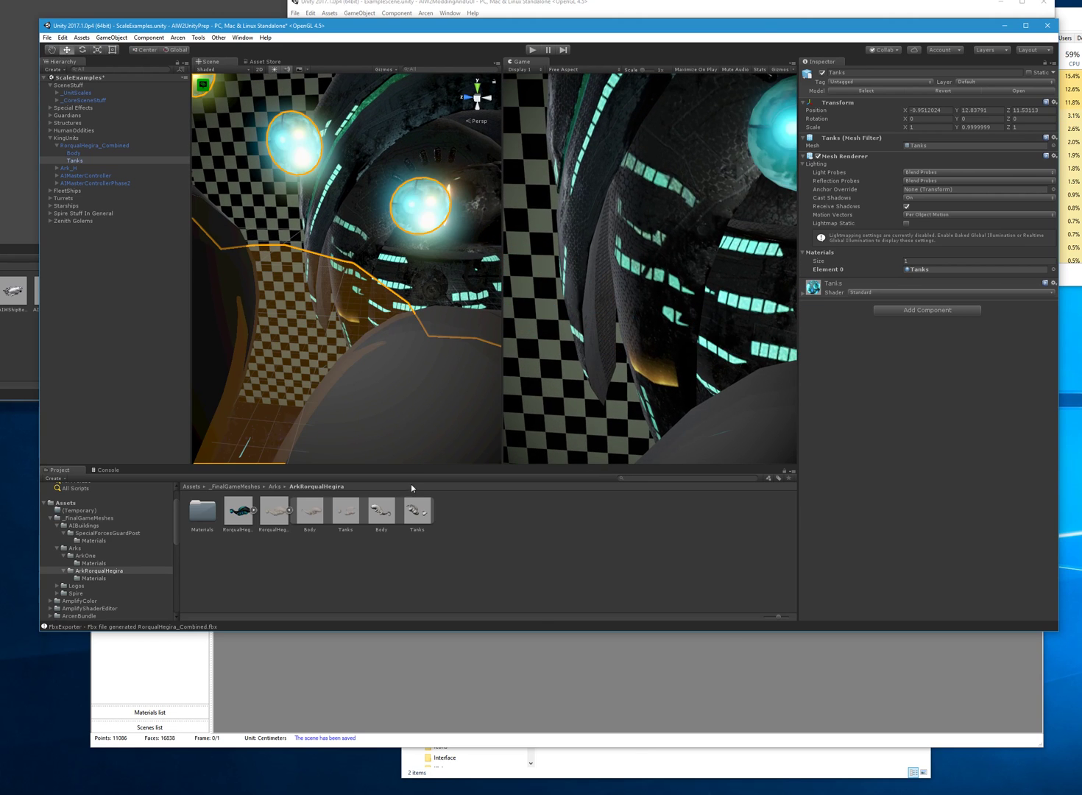
pyautogui.moveTo(359, 271)
pyautogui.keyDown('alt'); pyautogui.mouseDown()
pyautogui.moveTo(383, 270)
pyautogui.moveTo(368, 294)
pyautogui.mouseUp(); pyautogui.keyUp('alt')
# Set the import Scale Factor of RorqualHegira_Simplified to 100 and apply the change.
pyautogui.click(271, 513)
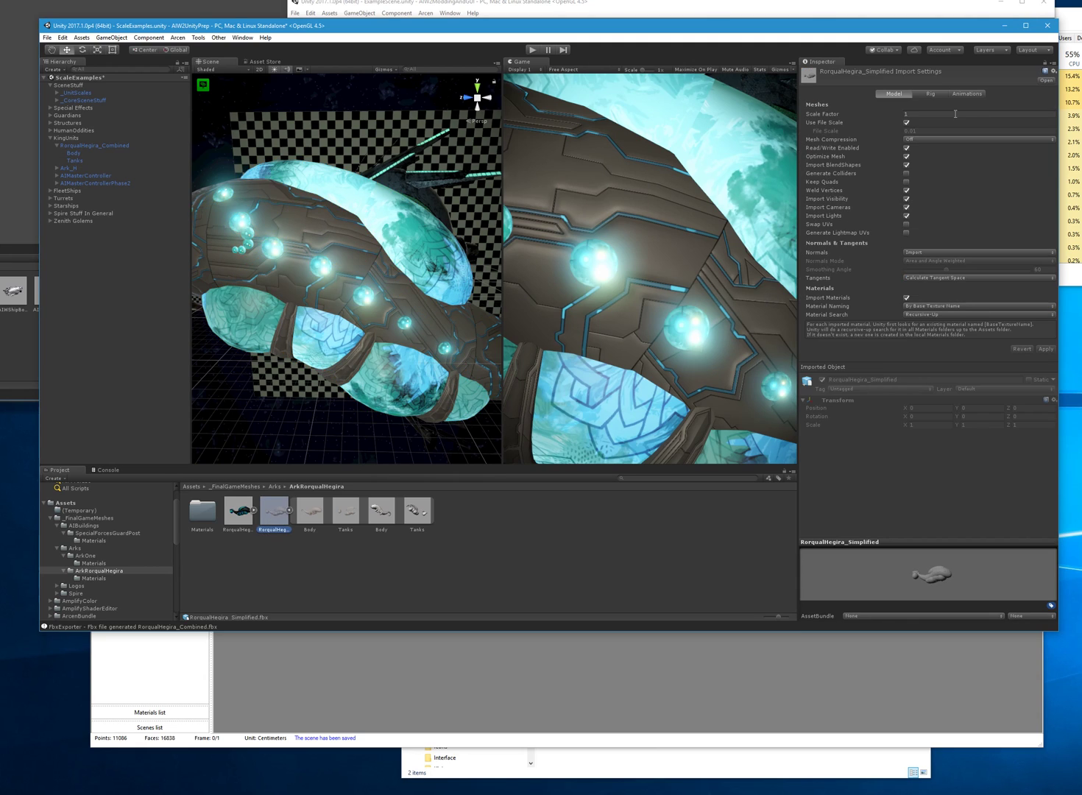
pyautogui.click(933, 113)
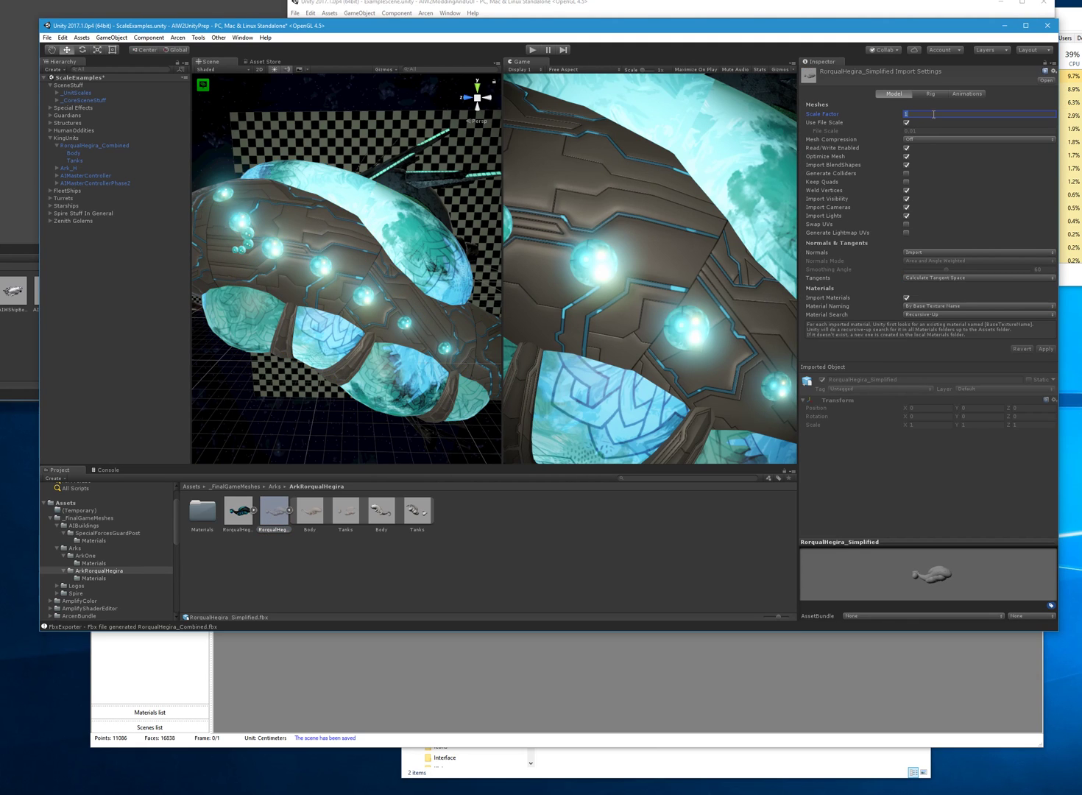
pyautogui.write('100')
pyautogui.click(1045, 349)
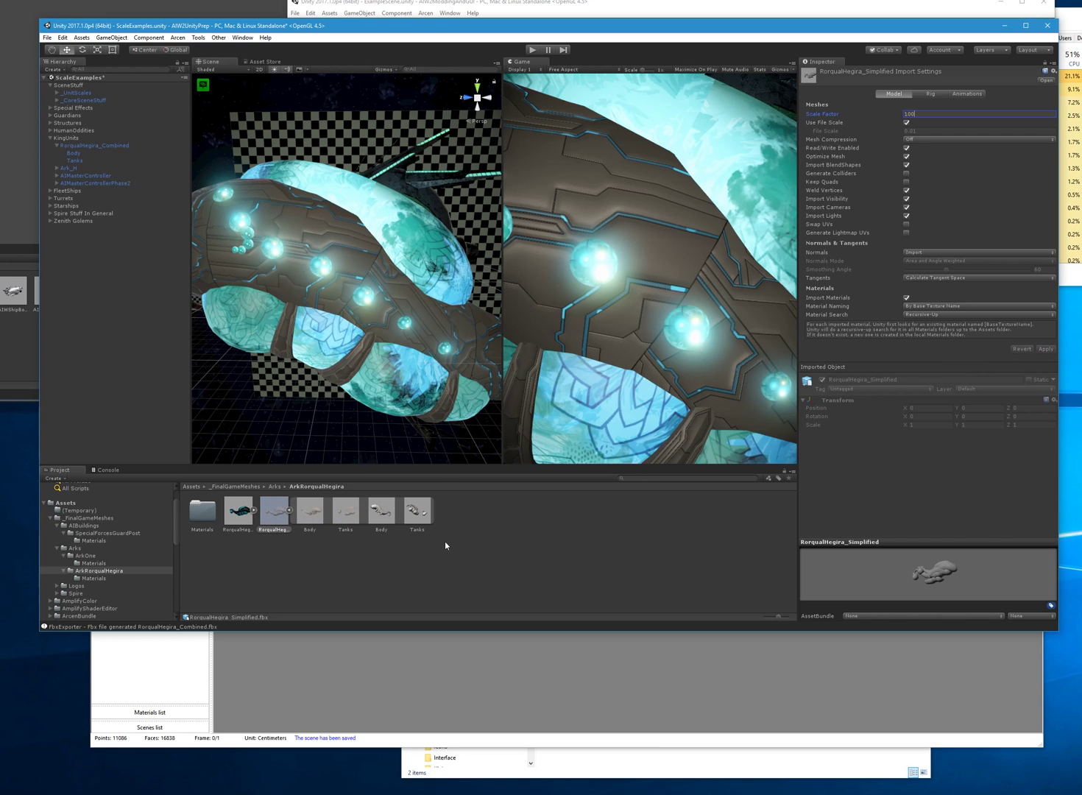
# Assign the rescaled simplified Tanks mesh to the Tanks object's mesh filter and check it with the object deselected and reselected.
pyautogui.click(76, 159)
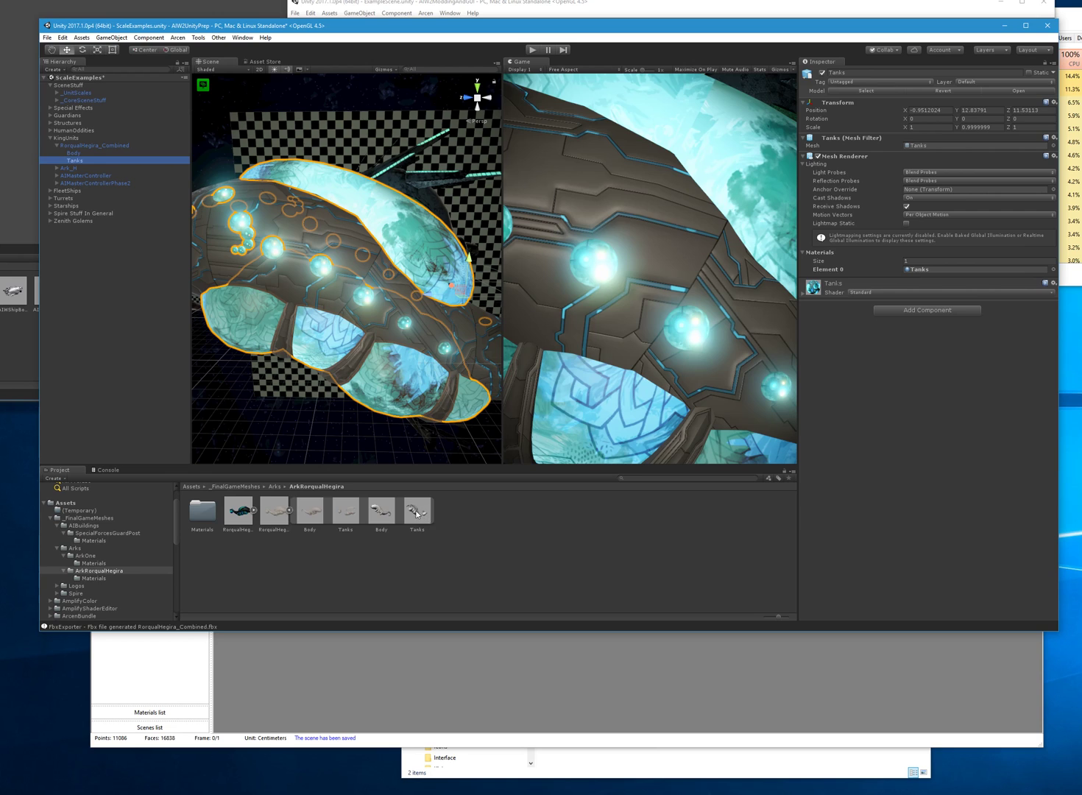
pyautogui.click(918, 147)
pyautogui.click(465, 573)
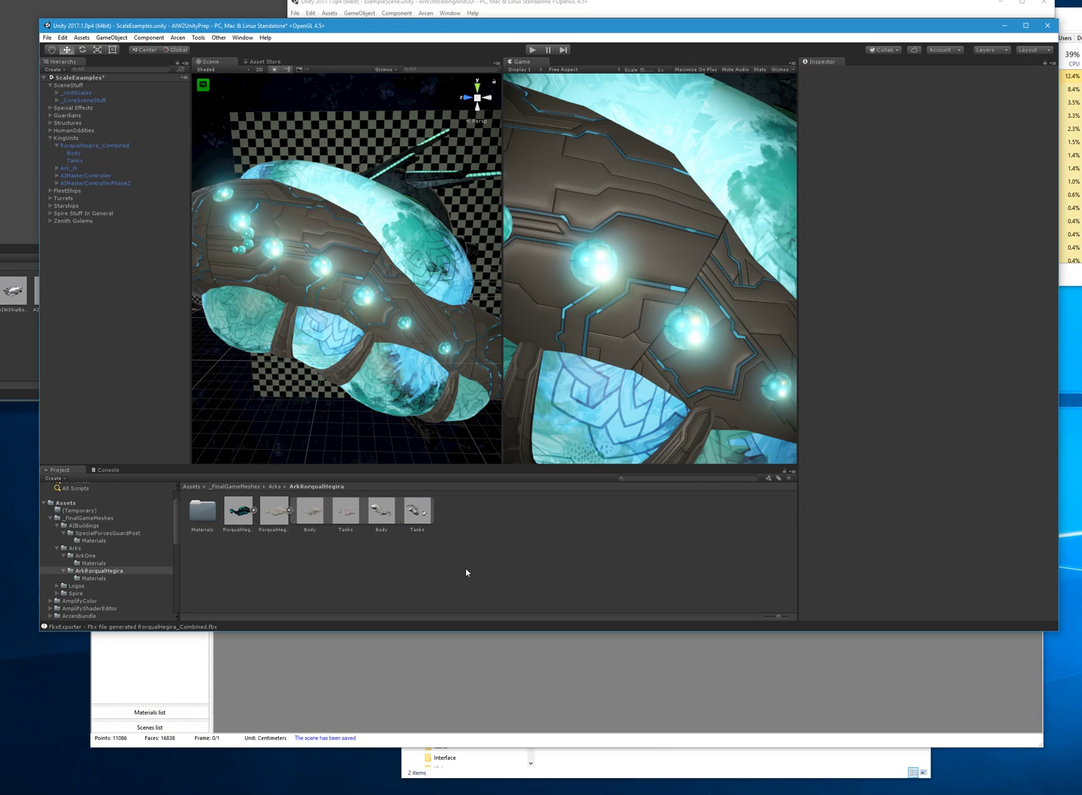
pyautogui.click(85, 161)
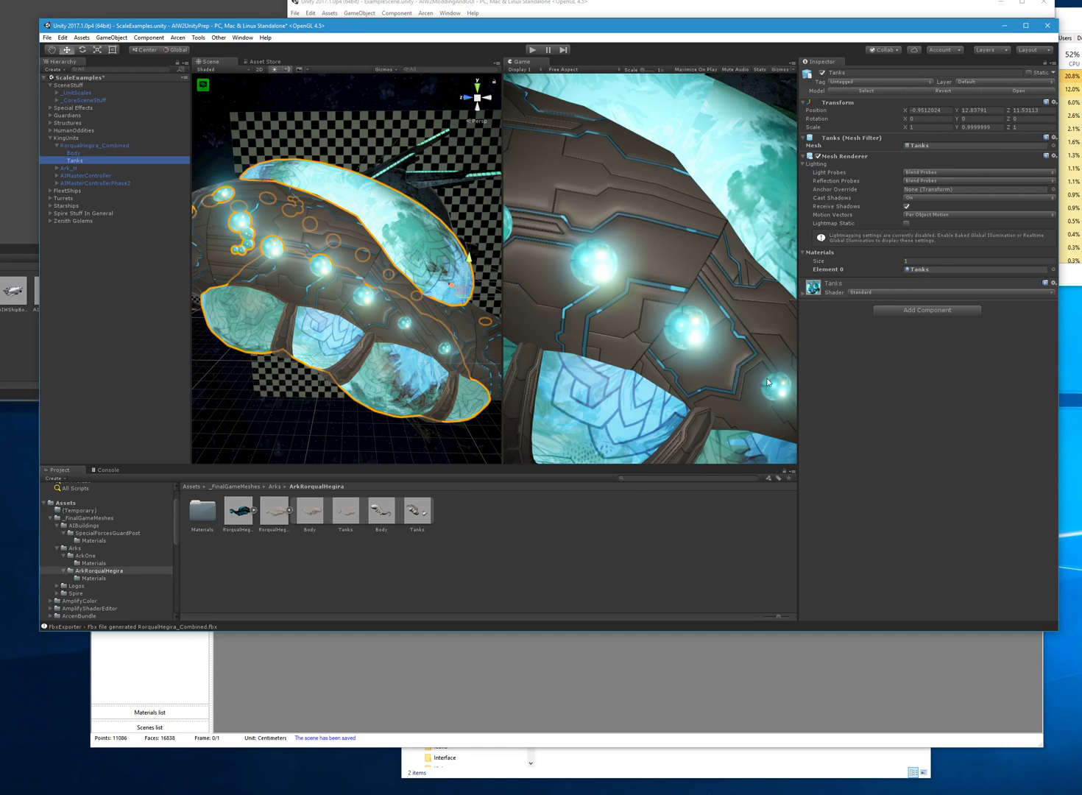
# Compare the vertex and triangle counts of the Tanks meshes in the simplified and combined RorqualHegira models.
pyautogui.click(508, 415)
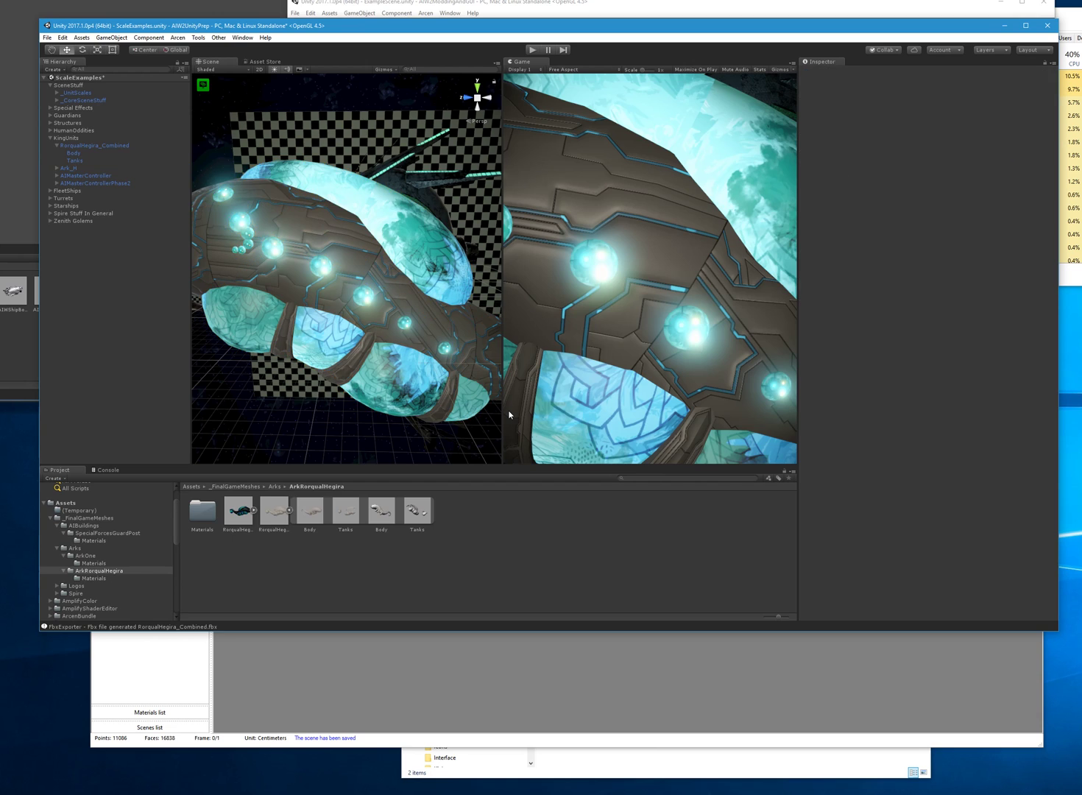
pyautogui.click(75, 160)
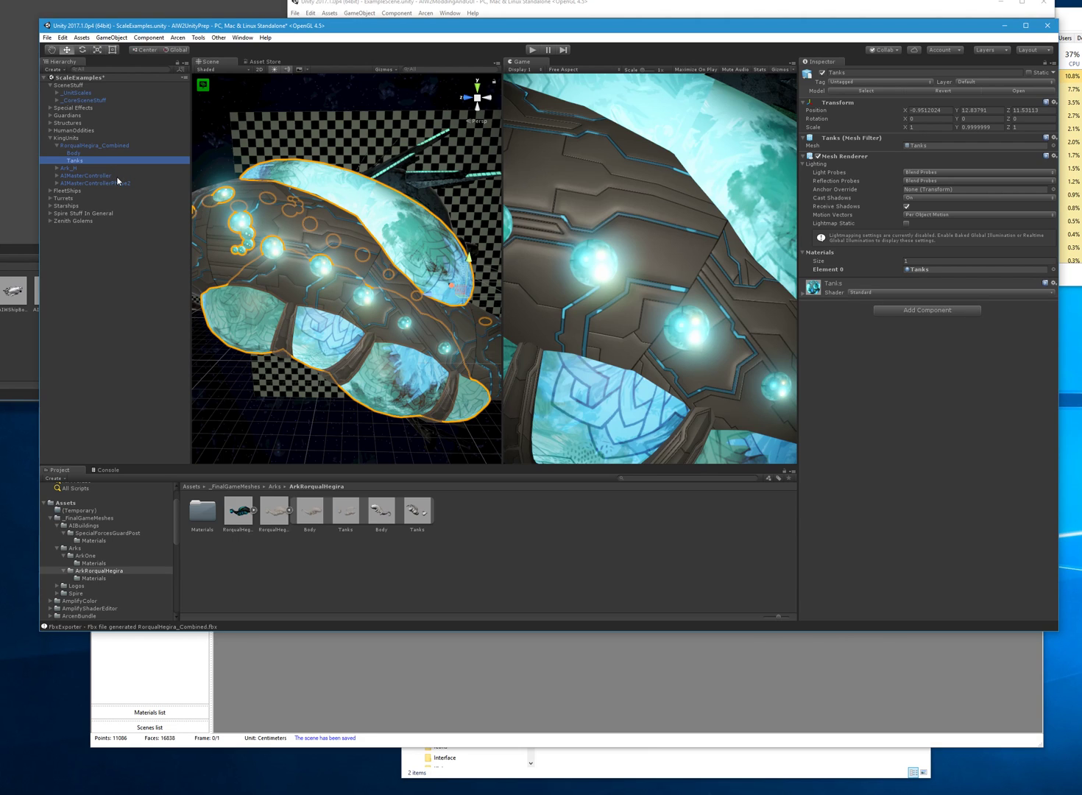
pyautogui.click(935, 146)
pyautogui.click(412, 513)
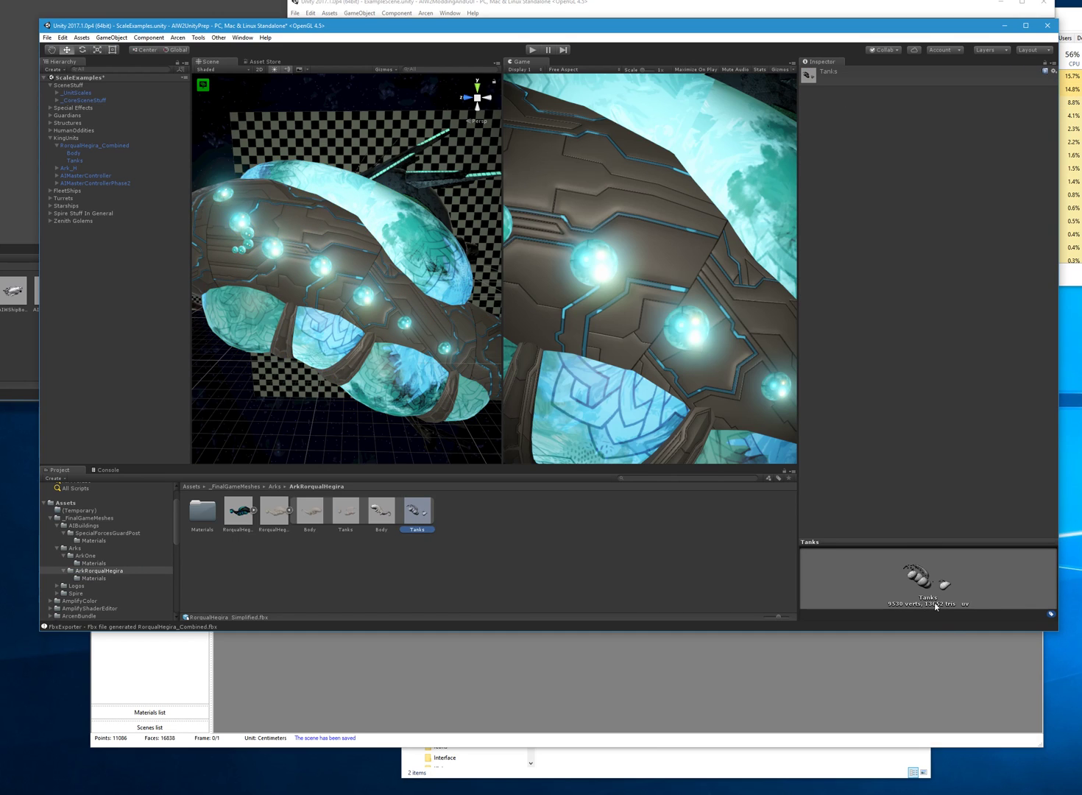
pyautogui.click(254, 511)
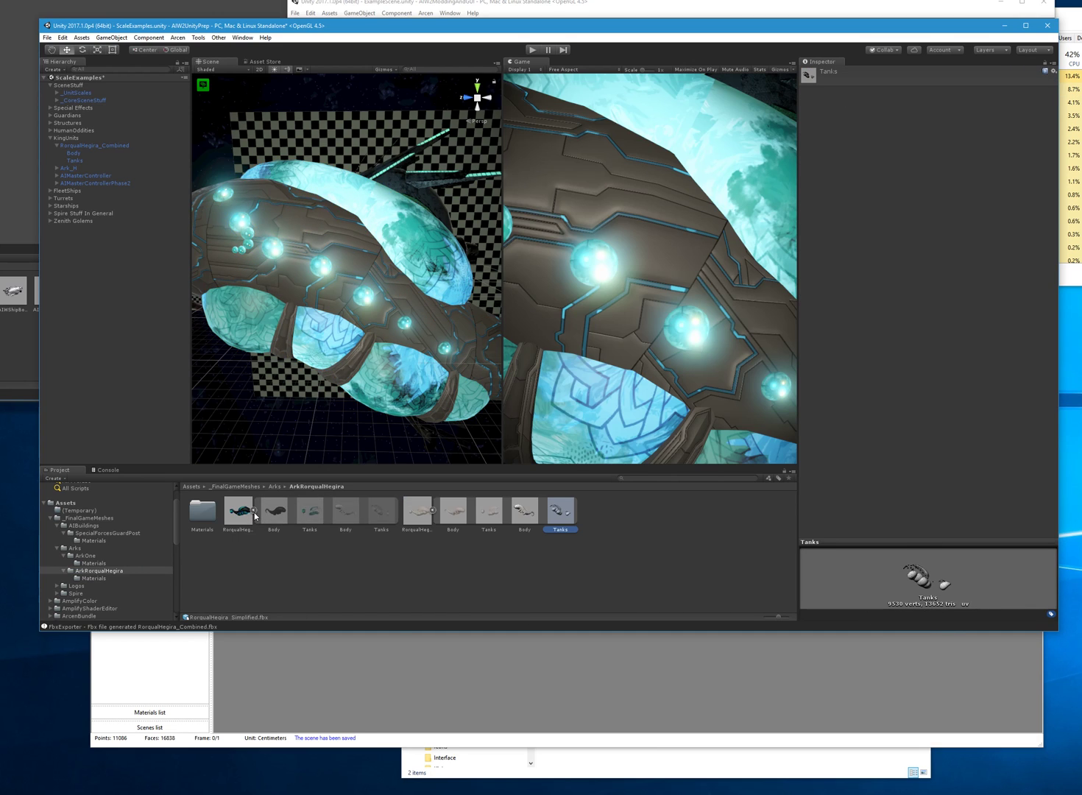
pyautogui.click(381, 519)
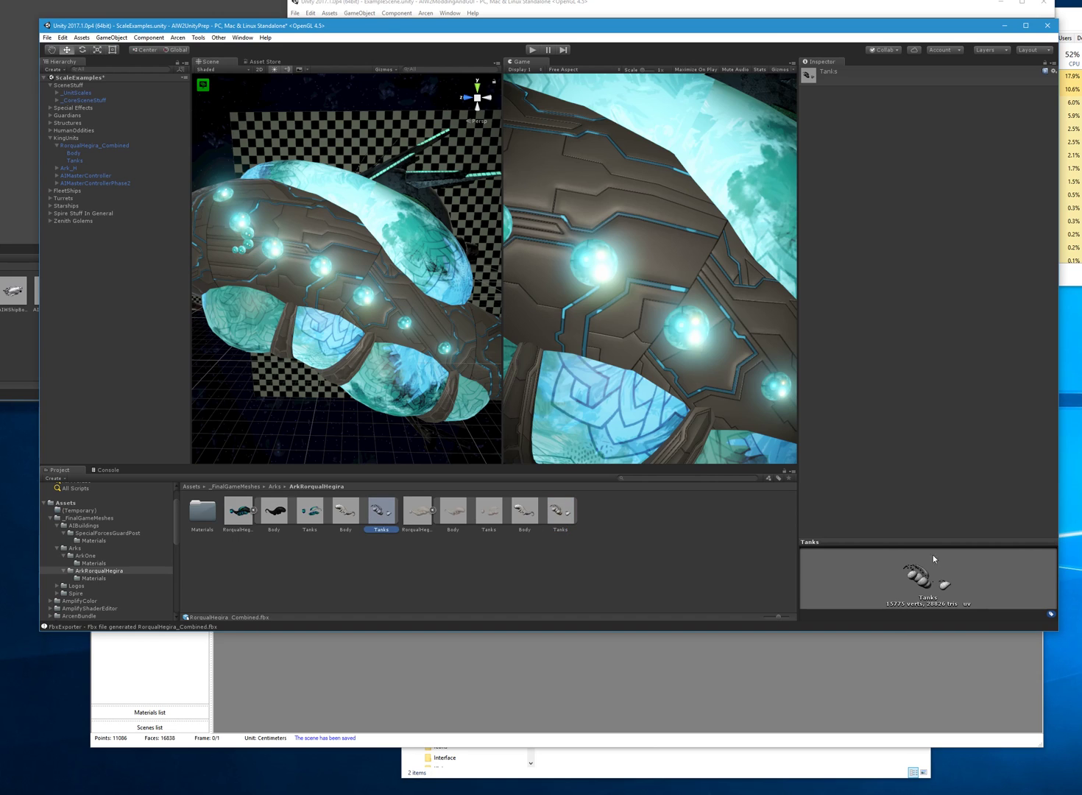
pyautogui.click(254, 511)
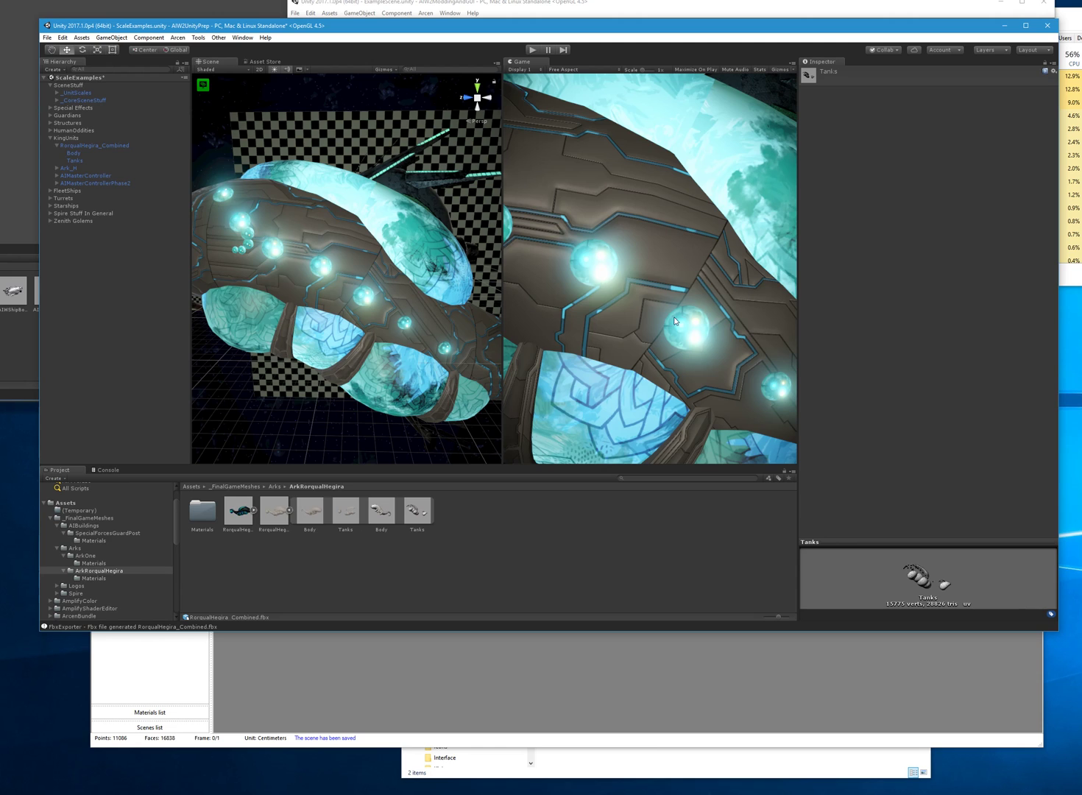
# Assign the simplified Body mesh to the Body object's mesh filter and inspect the ship from several sides.
pyautogui.click(345, 299)
pyautogui.click(333, 295)
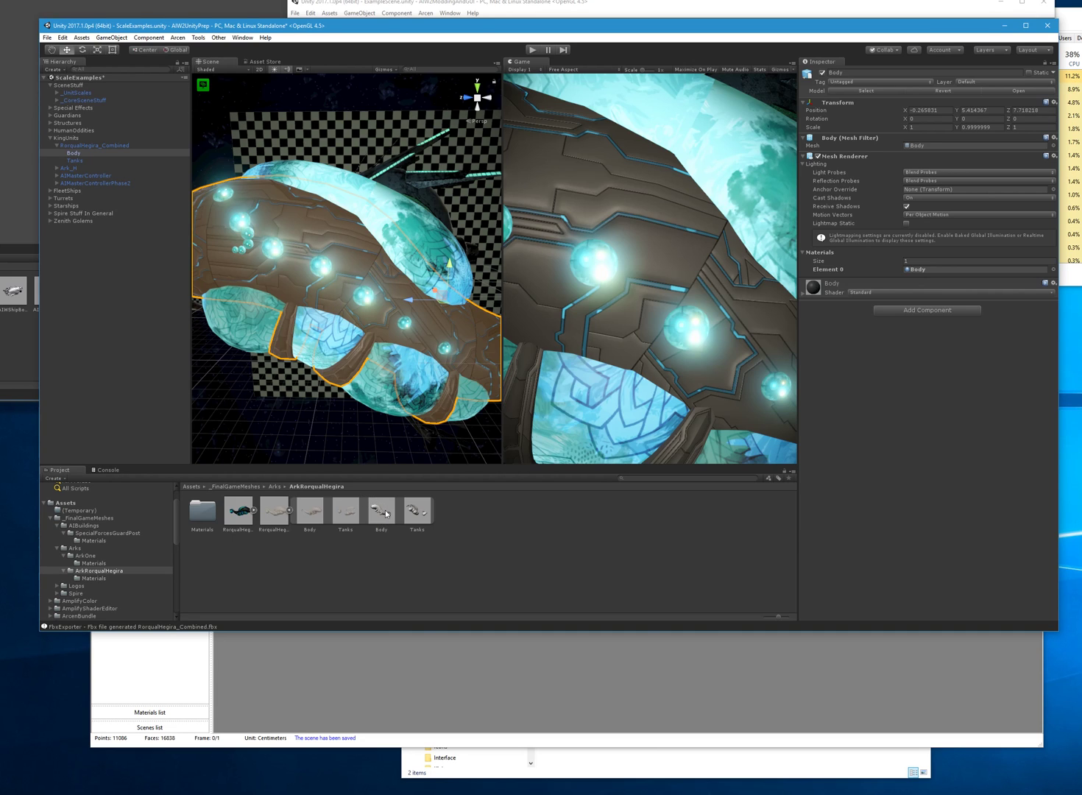
pyautogui.moveTo(384, 513); pyautogui.dragTo(967, 147)
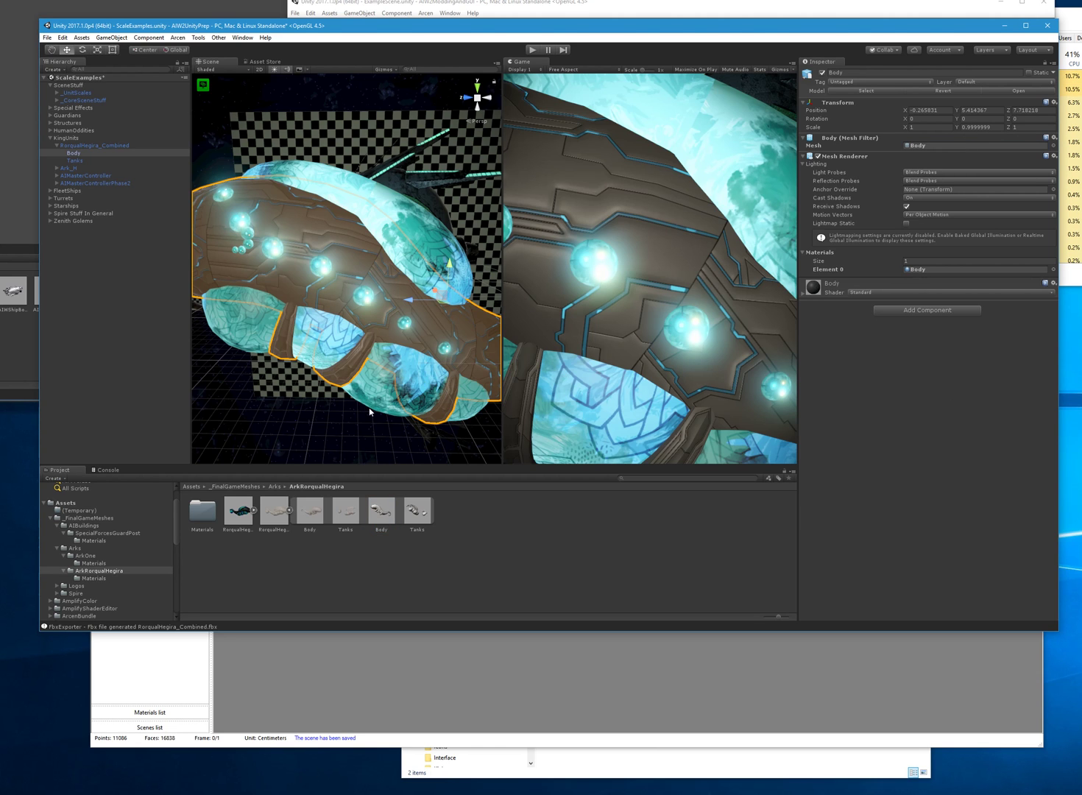
pyautogui.keyDown('alt'); pyautogui.moveTo(309, 366); pyautogui.dragTo(701, 370); pyautogui.keyUp('alt')
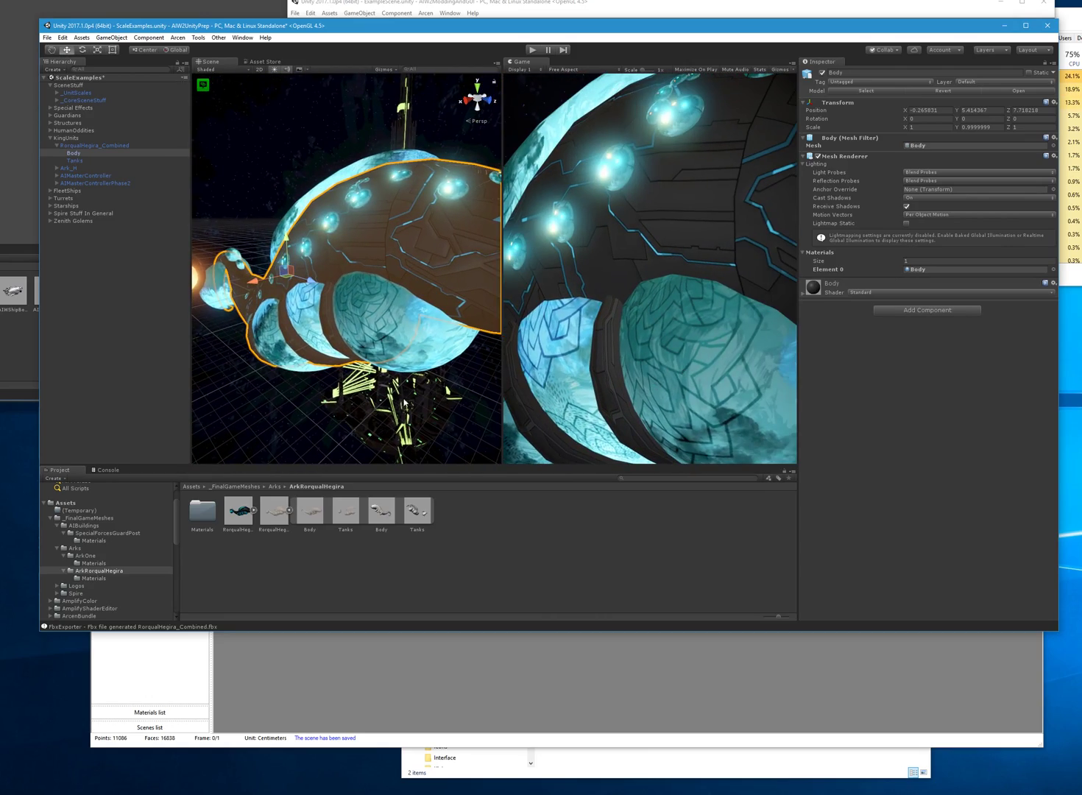
pyautogui.press('w')
pyautogui.moveTo(331, 348); pyautogui.dragTo(405, 338, button='right')
pyautogui.press('s')
pyautogui.scroll(-4, 371, 344)
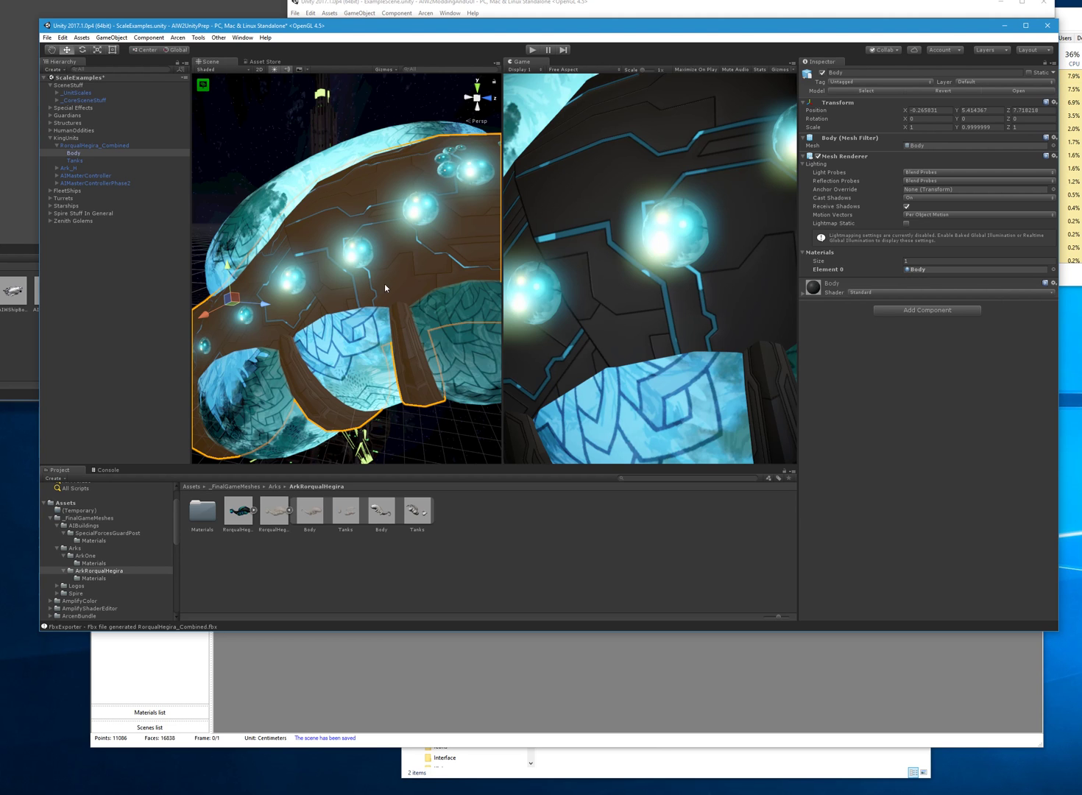
pyautogui.keyDown('alt'); pyautogui.moveTo(276, 325); pyautogui.dragTo(360, 342); pyautogui.keyUp('alt')
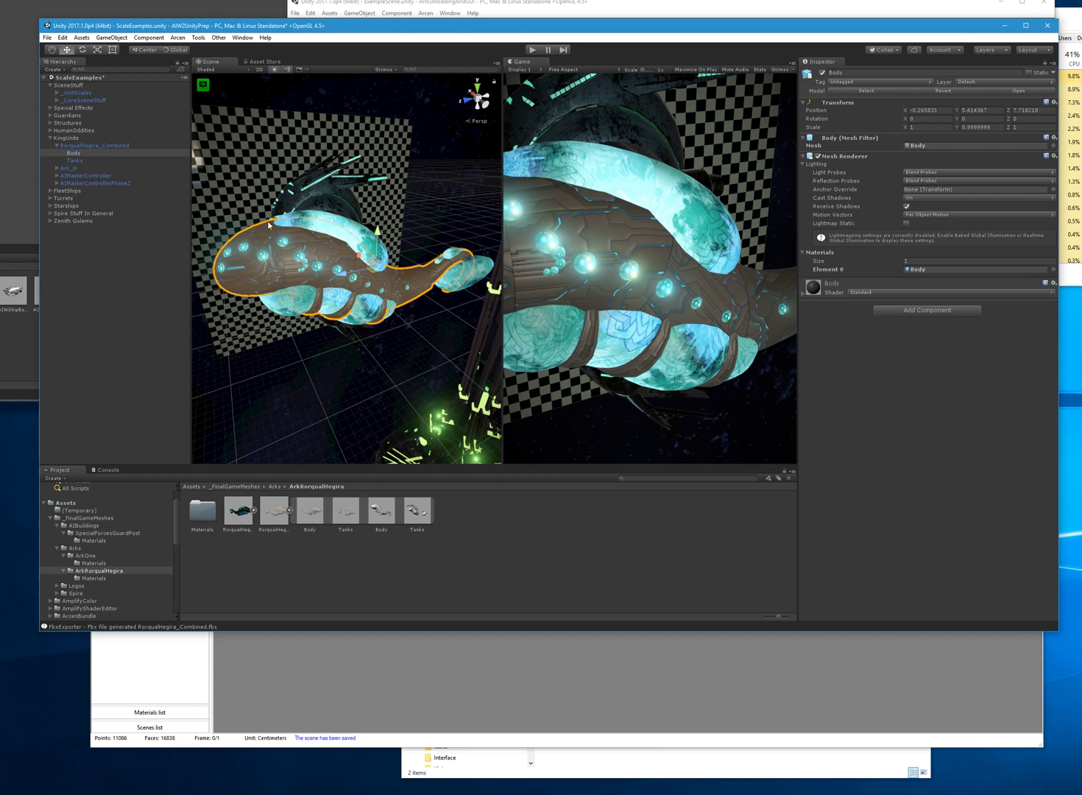
# Rename the RorqualHegira_Combined scene object to RorqualHegira_Simplified and save it as a prefab in the ArkRorqualHegira folder.
pyautogui.click(96, 145)
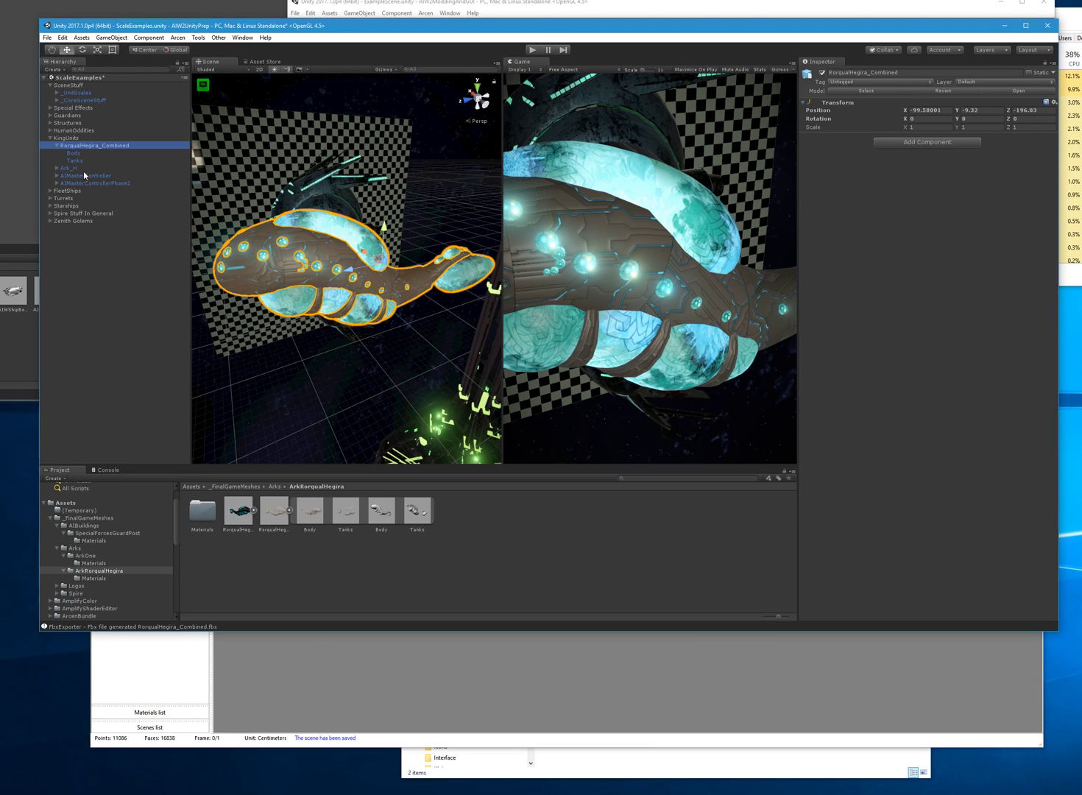
pyautogui.click(120, 147)
pyautogui.press('BackSpace')
pyautogui.write('Si')
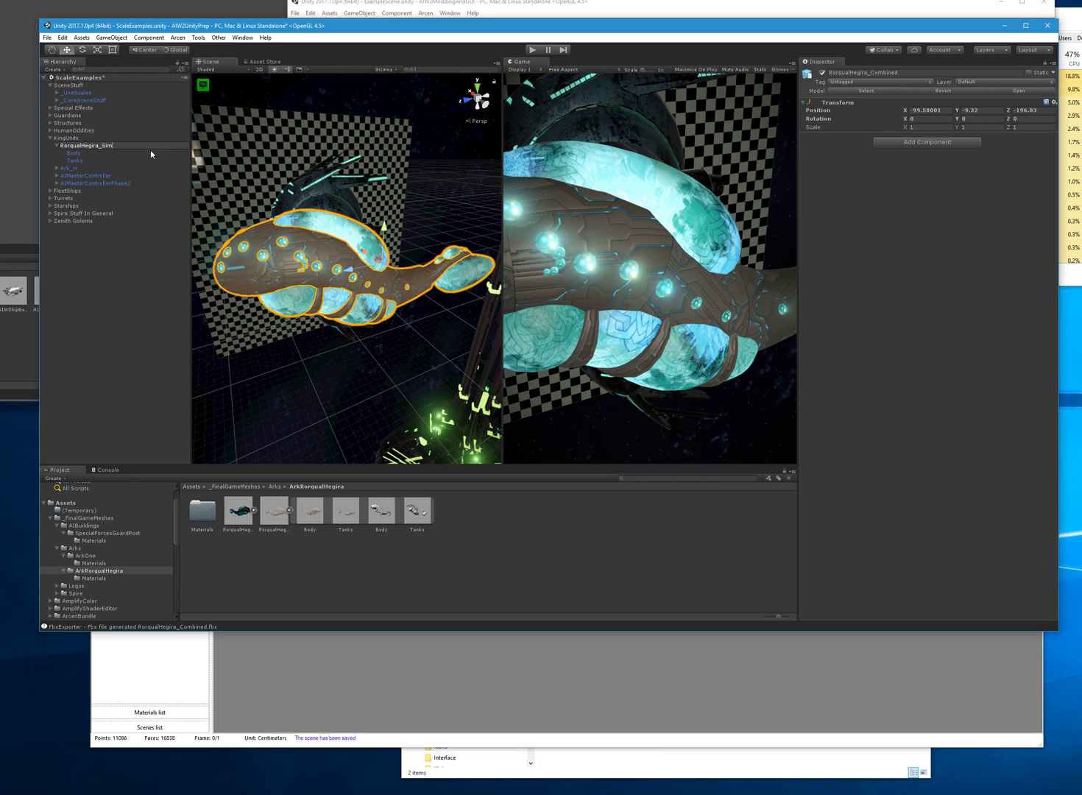
pyautogui.write('mplified')
pyautogui.press('Return')
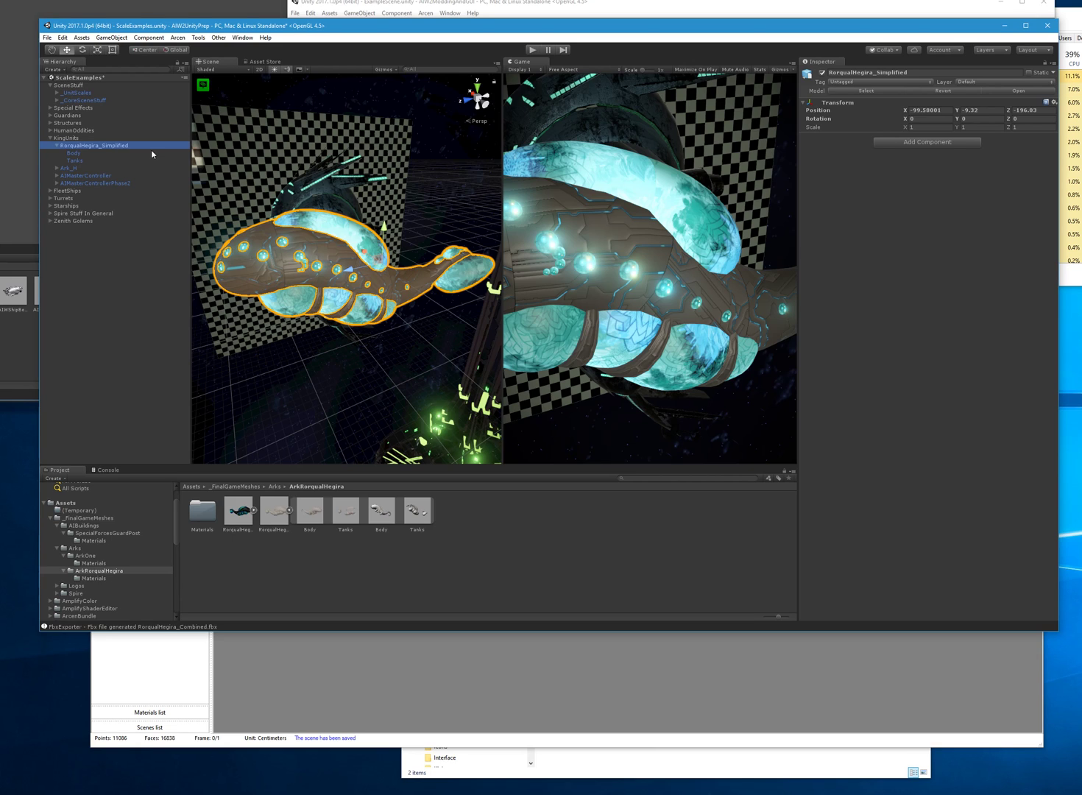
pyautogui.moveTo(114, 146); pyautogui.dragTo(523, 569)
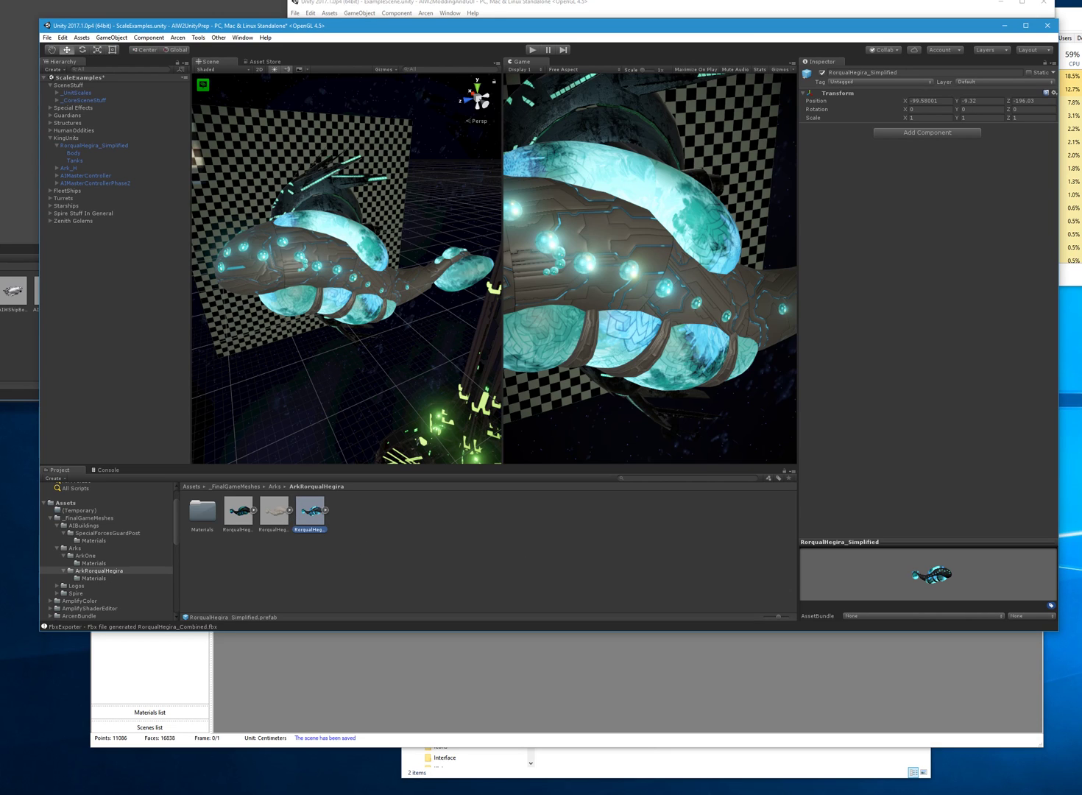
# Export the RorqualHegira_Simplified object with Unity Fbx Exporter as a single file named RorqualHegira_LOD0.fbx, and close the exporter.
pyautogui.click(86, 146)
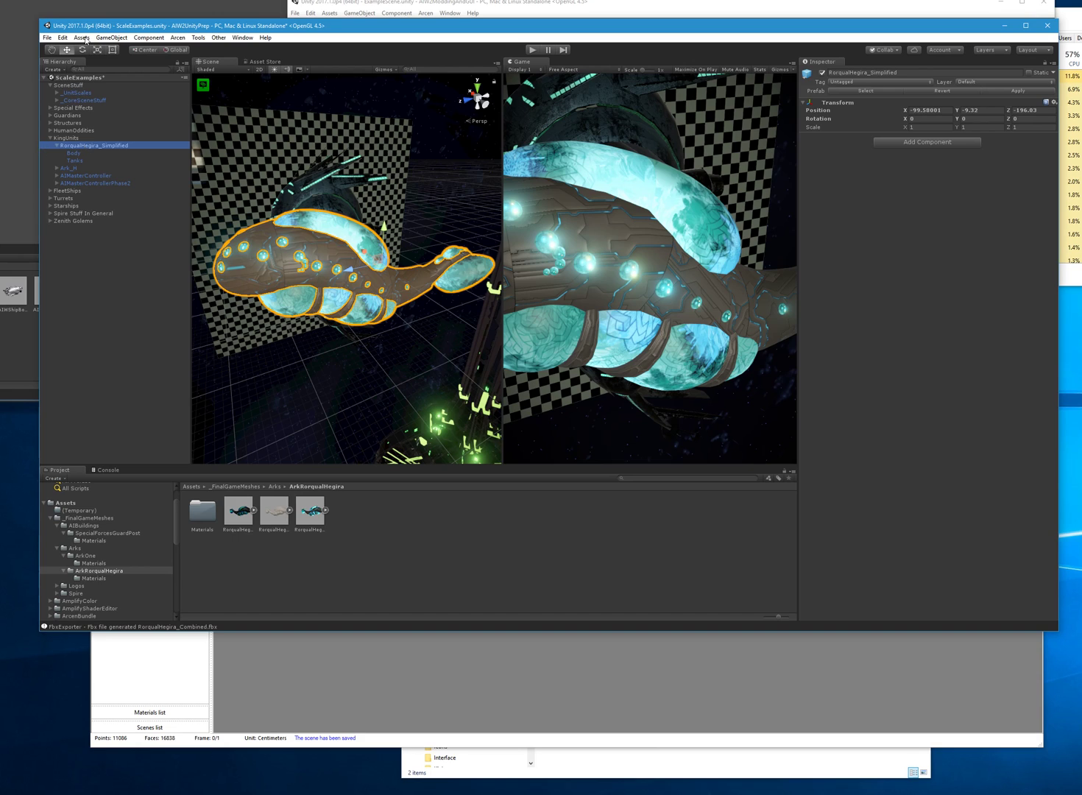
pyautogui.click(219, 38)
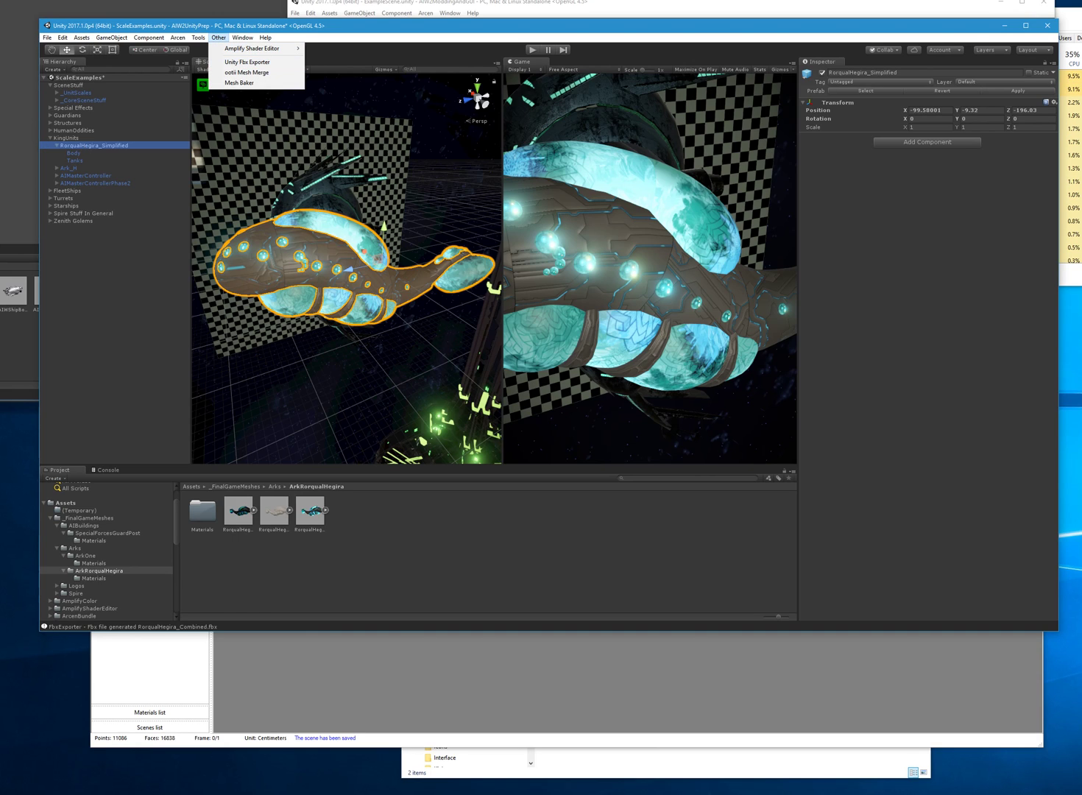
pyautogui.click(247, 62)
pyautogui.moveTo(999, 325); pyautogui.dragTo(668, 299)
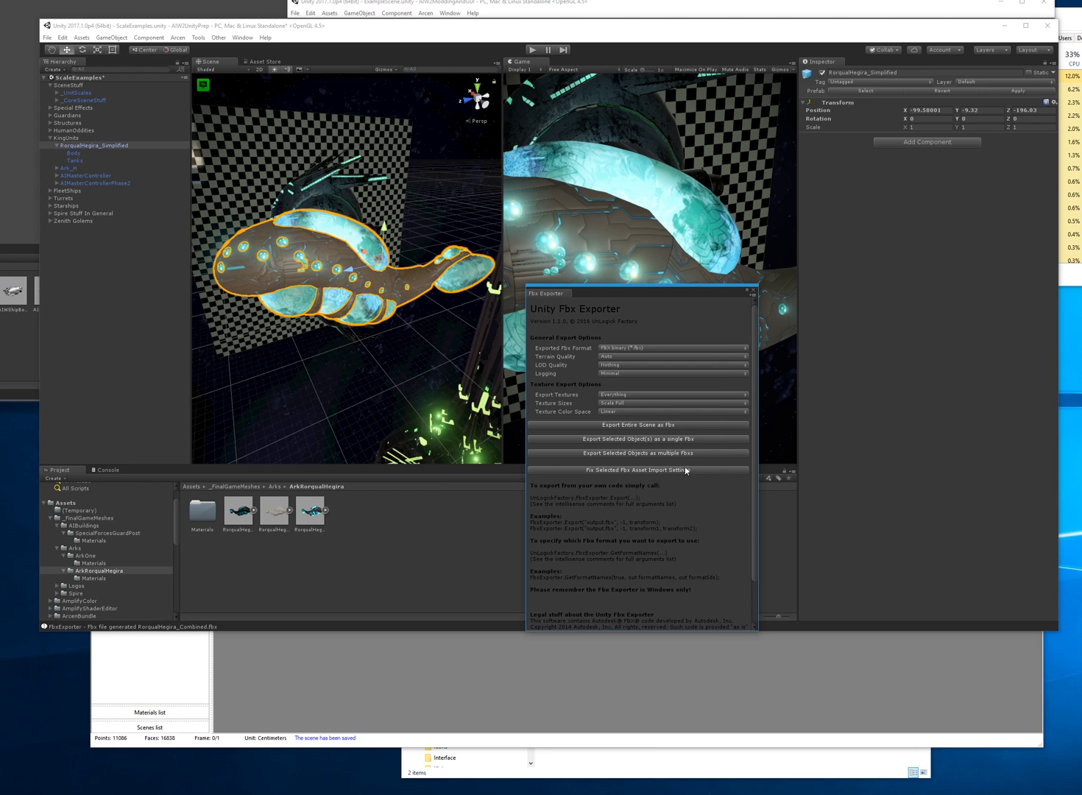
pyautogui.click(627, 439)
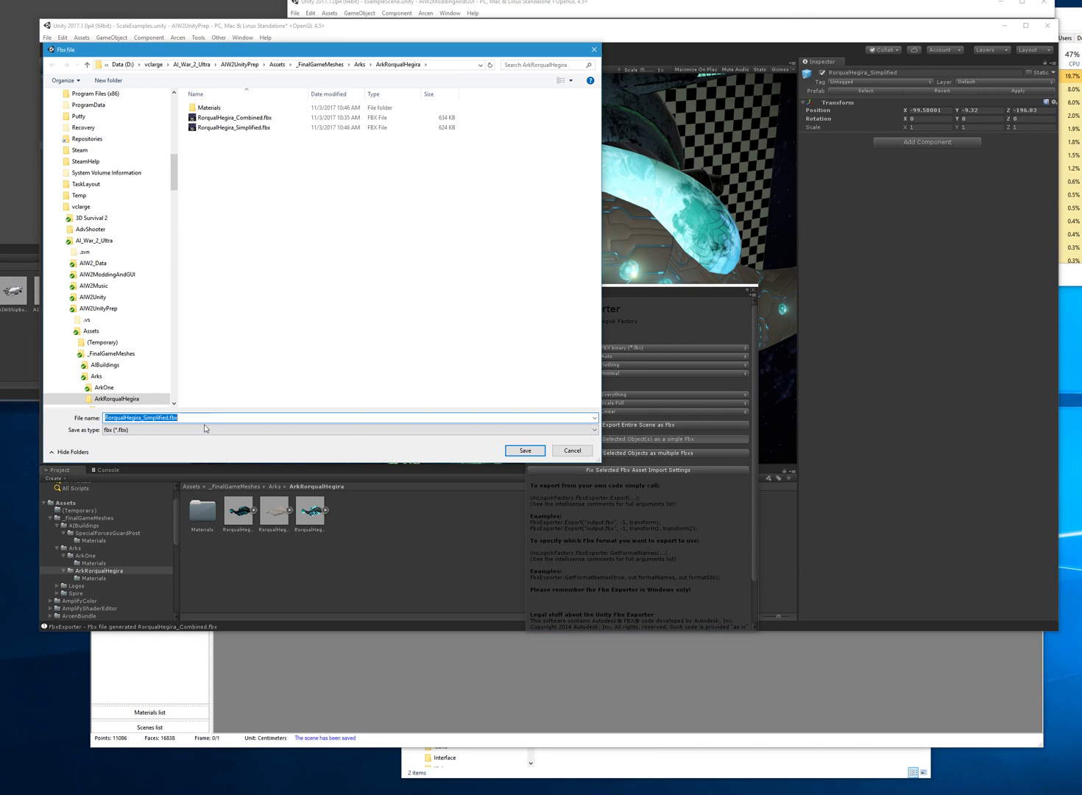
pyautogui.click(168, 418)
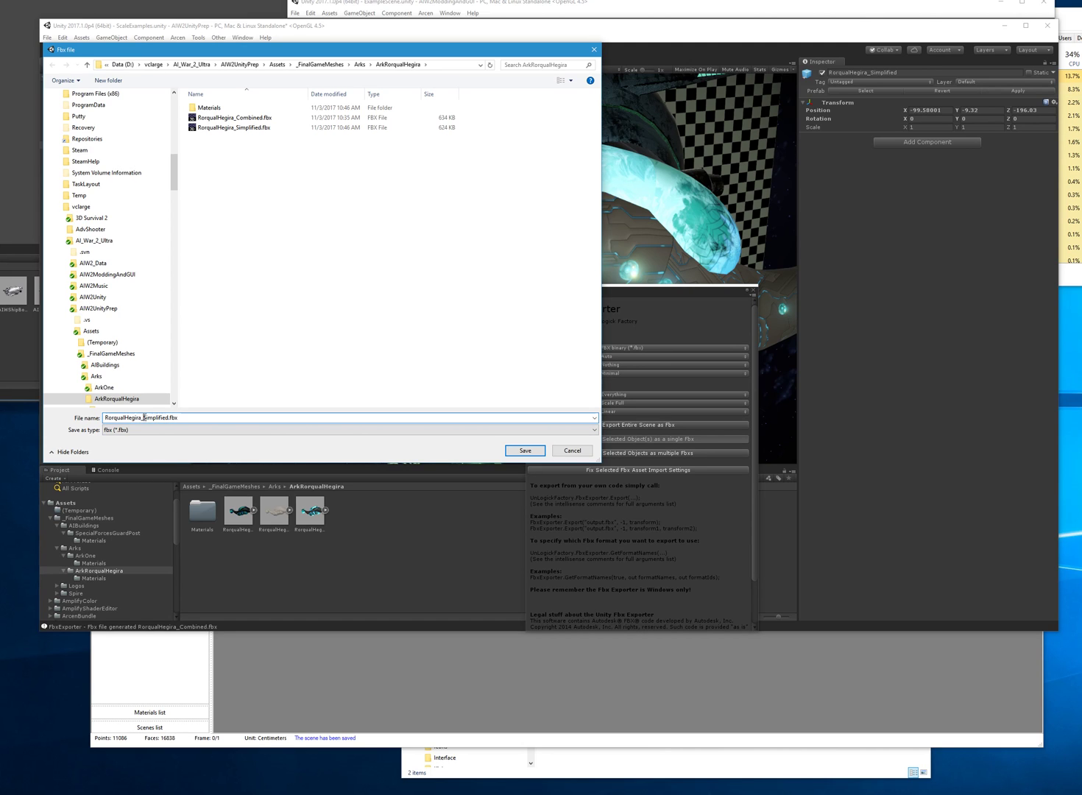
pyautogui.moveTo(169, 418); pyautogui.dragTo(143, 417)
pyautogui.write('LOD0')
pyautogui.press('Return')
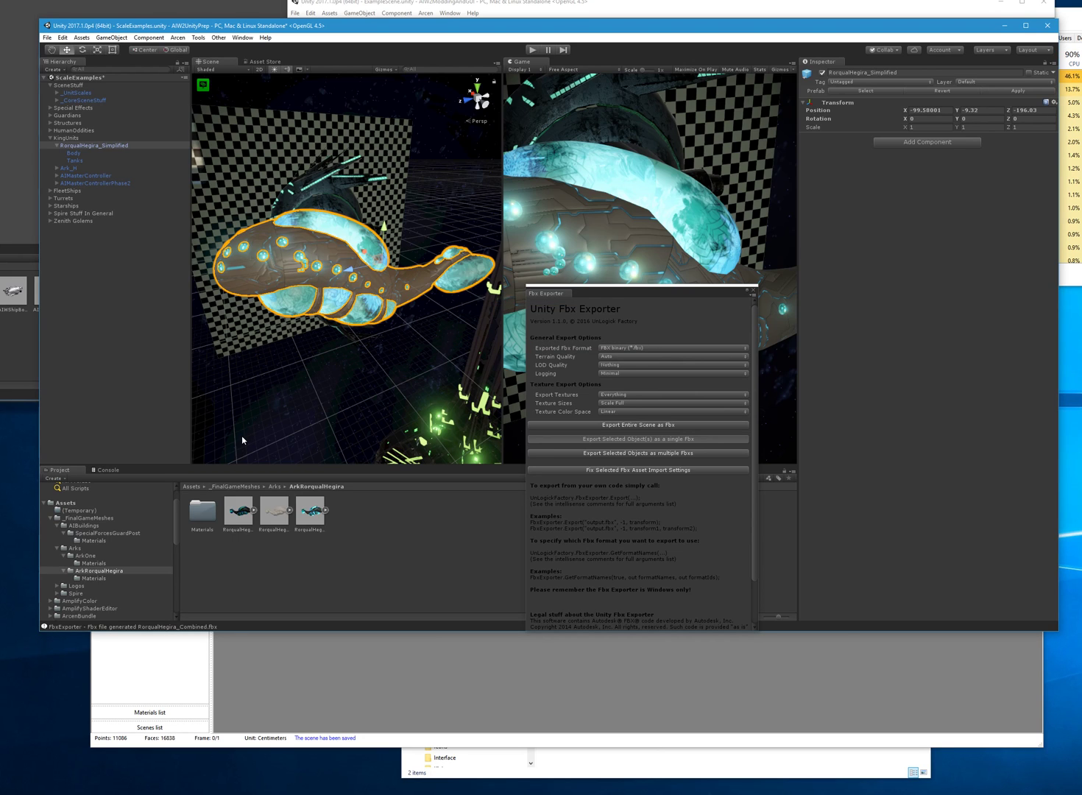
pyautogui.click(753, 290)
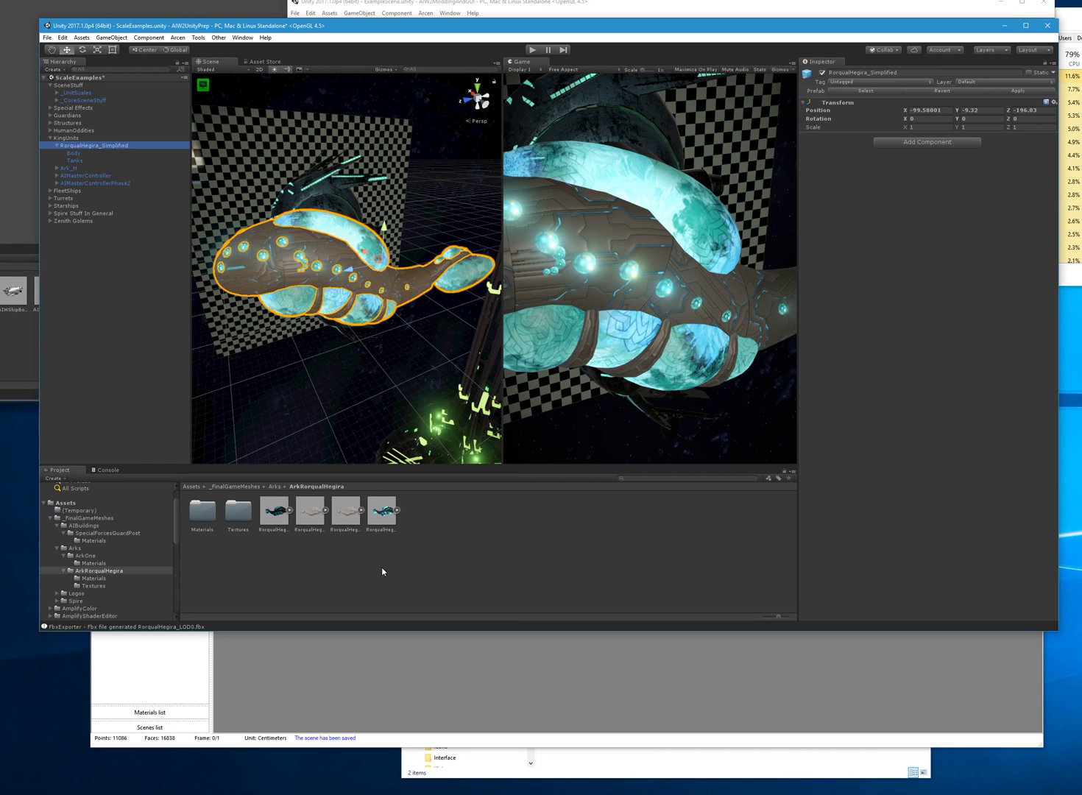
# Delete the exported Textures folder and the extra Body and Tanks Diffuse materials from the ArkRorqualHegira assets.
pyautogui.click(242, 527)
pyautogui.press('Delete')
pyautogui.click(580, 350)
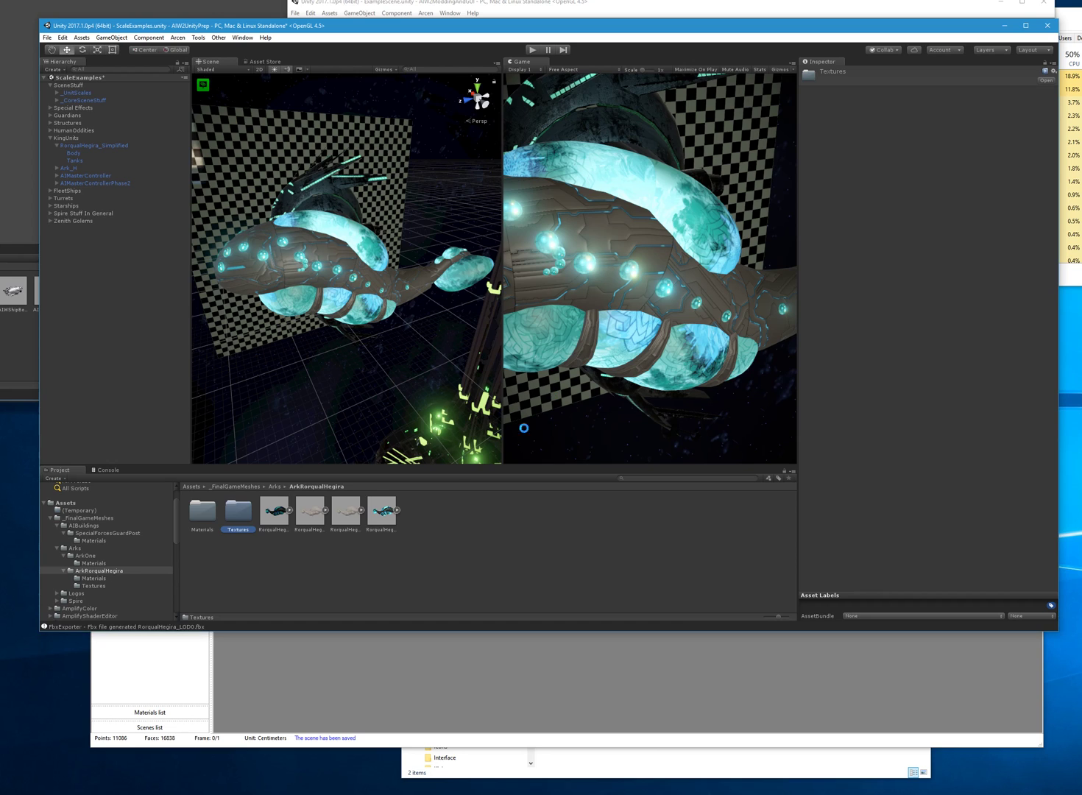
pyautogui.doubleClick(206, 515)
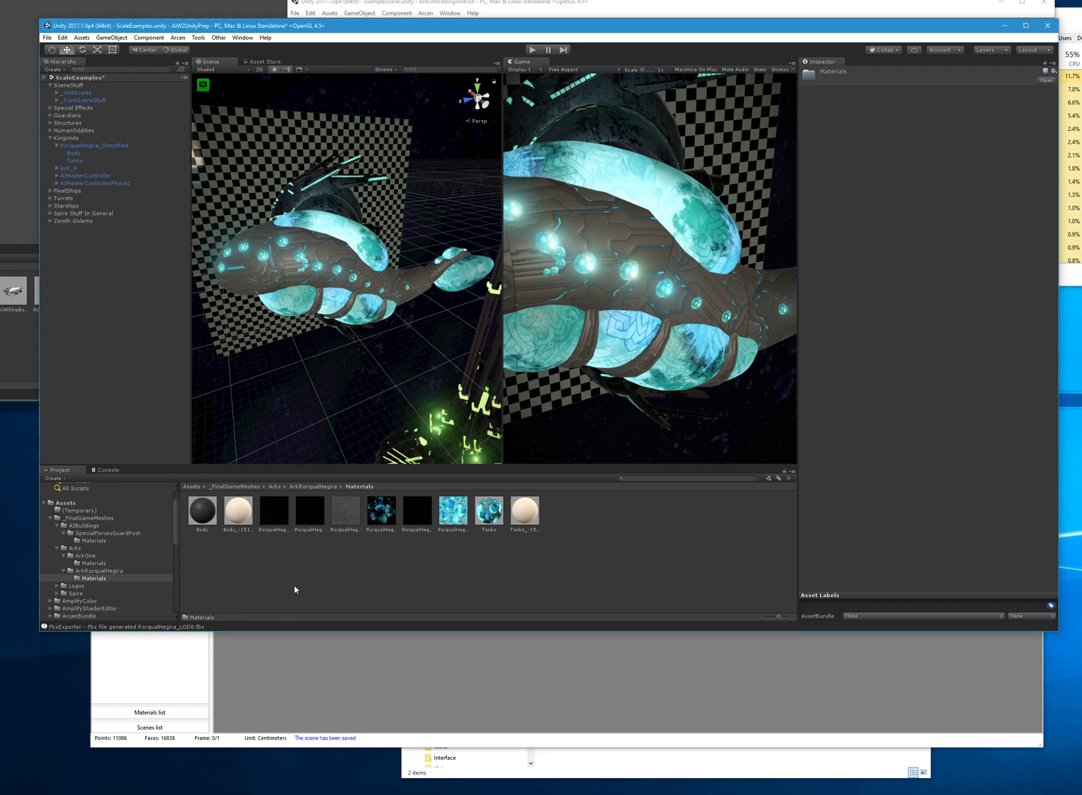
pyautogui.click(237, 513)
pyautogui.keyDown('ctrl'); pyautogui.click(524, 512); pyautogui.keyUp('ctrl')
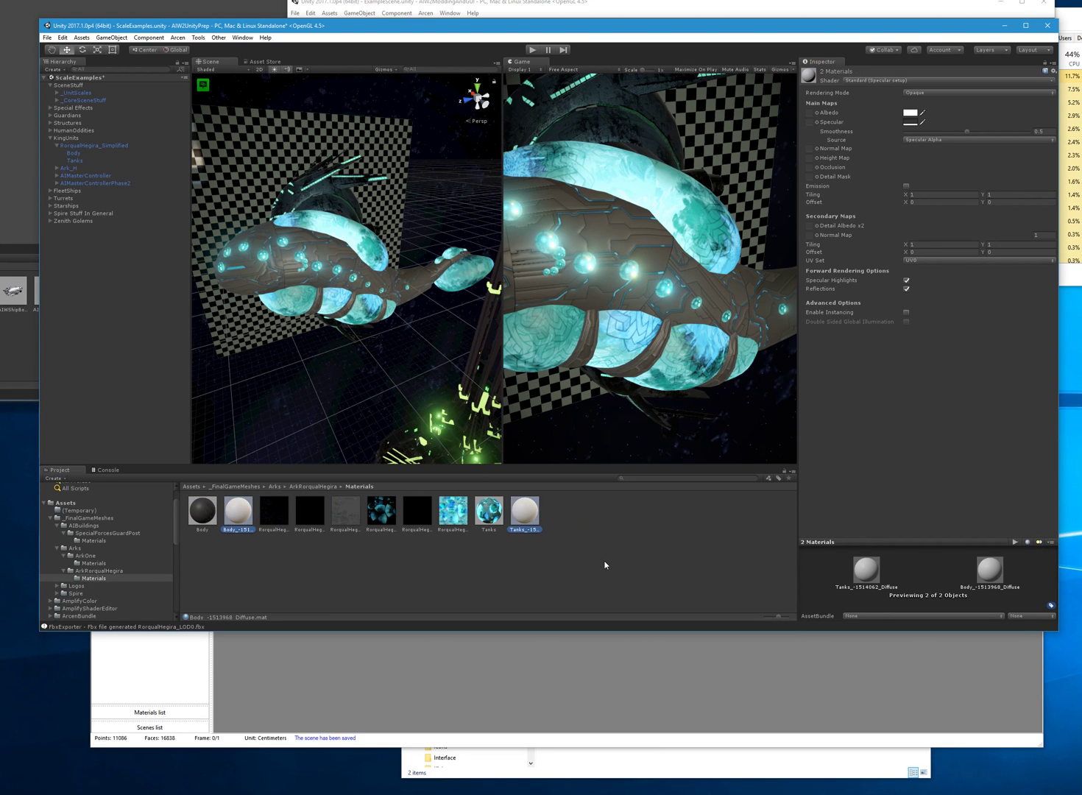
pyautogui.click(614, 353)
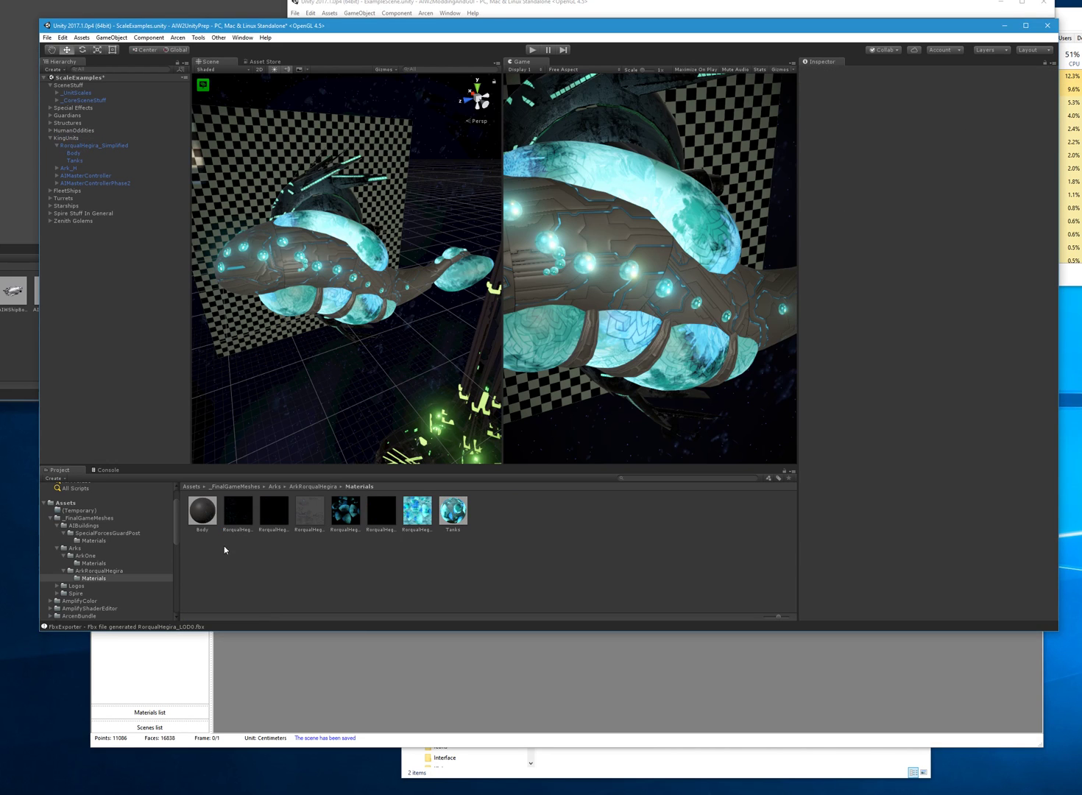
# Place the RorqualHegira_LOD0 model from the ArkRorqualHegira folder under KingUnits in the scene and expand it.
pyautogui.click(116, 571)
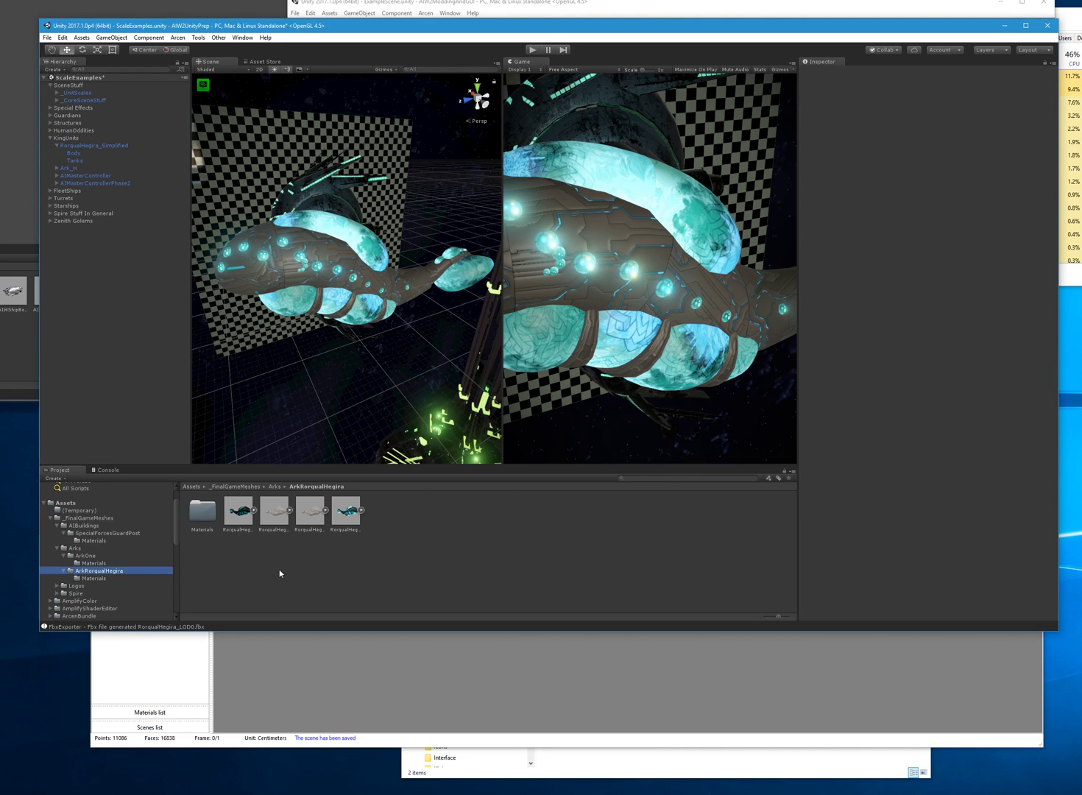
pyautogui.click(338, 525)
pyautogui.click(309, 515)
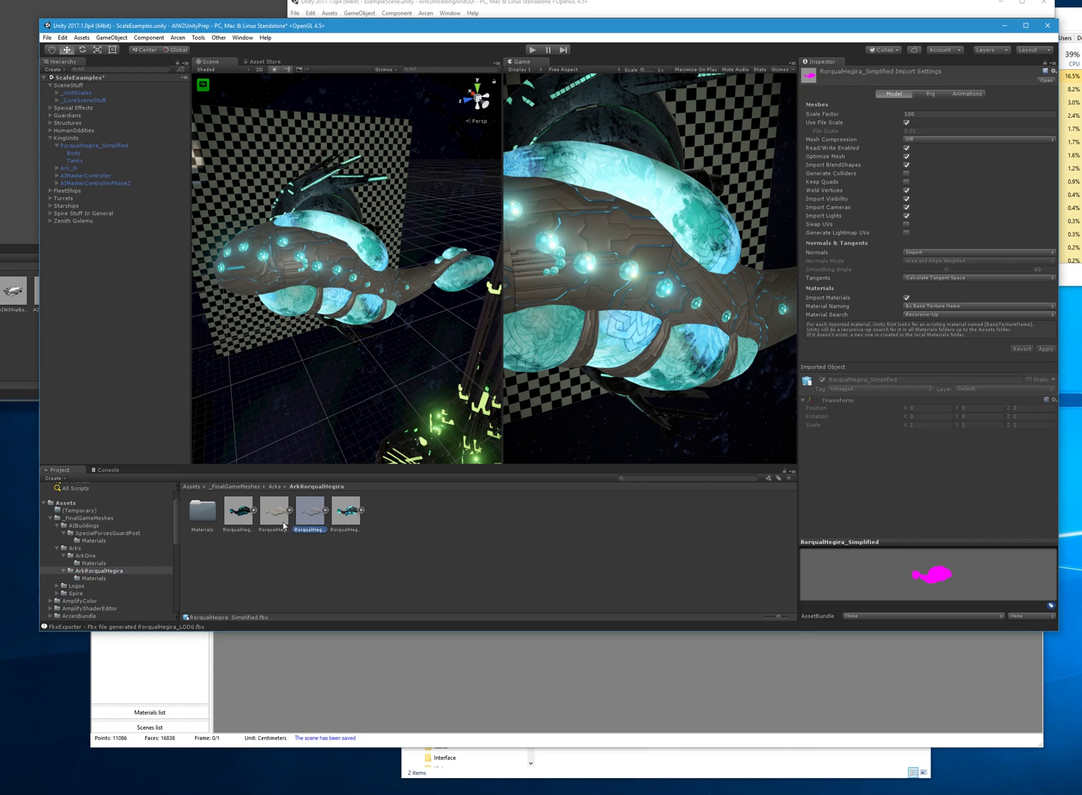
pyautogui.click(267, 524)
pyautogui.moveTo(253, 339); pyautogui.dragTo(106, 145)
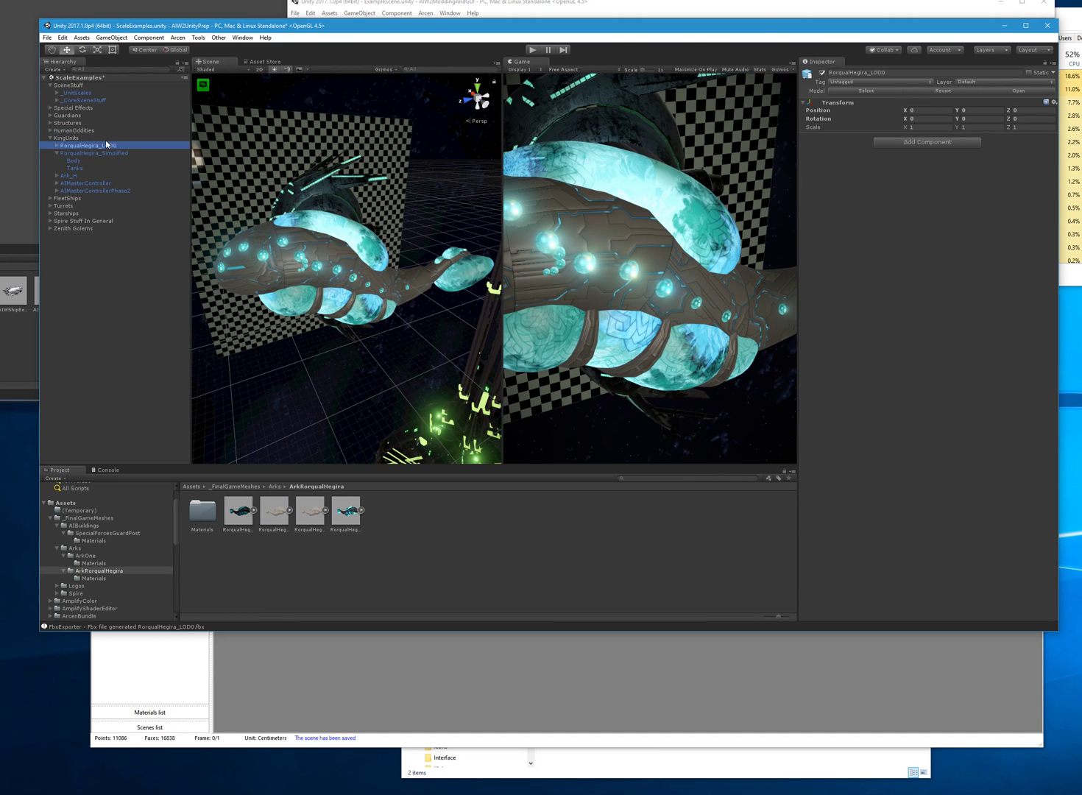
pyautogui.click(57, 145)
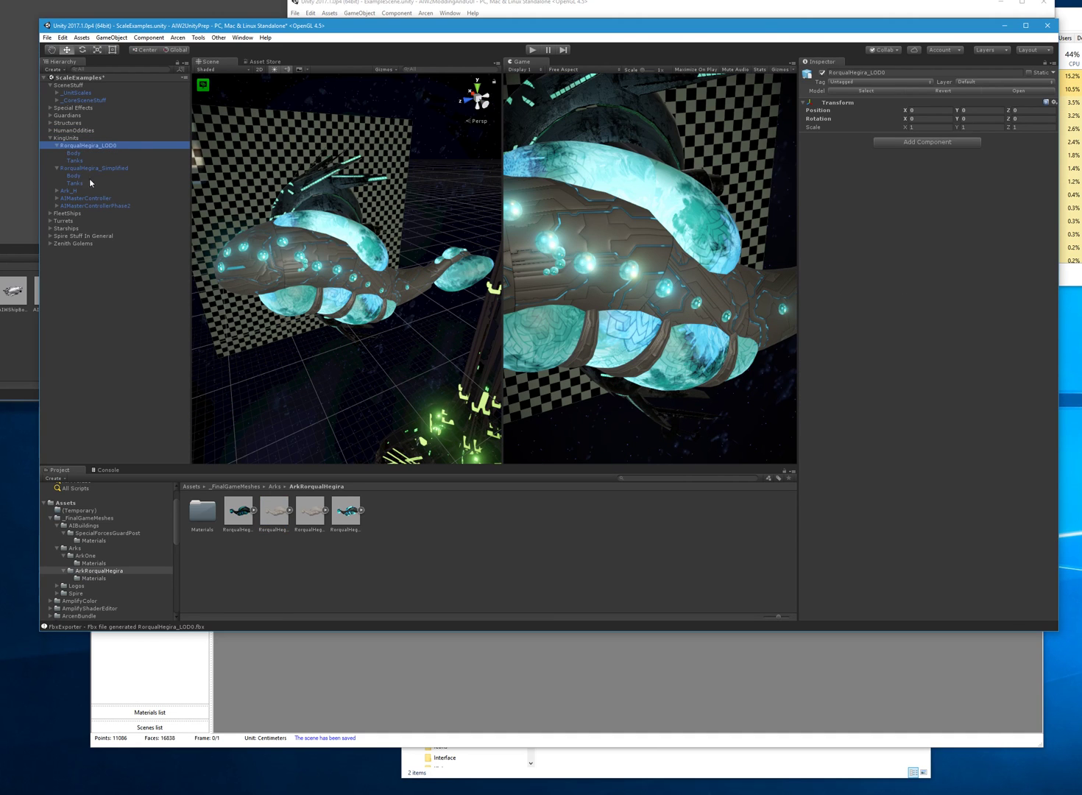
# Give RorqualHegira_LOD0 the same transform values as the RorqualHegira_Simplified object.
pyautogui.click(110, 168)
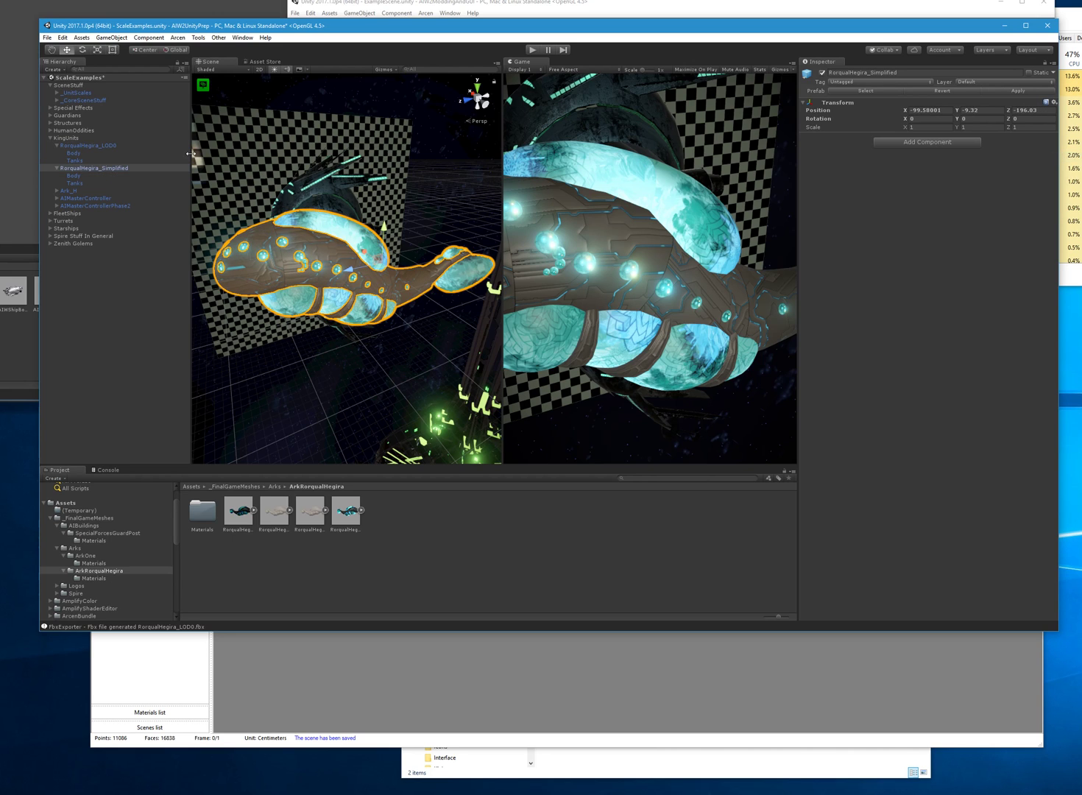
pyautogui.click(117, 145)
pyautogui.click(1050, 105)
pyautogui.click(1067, 189)
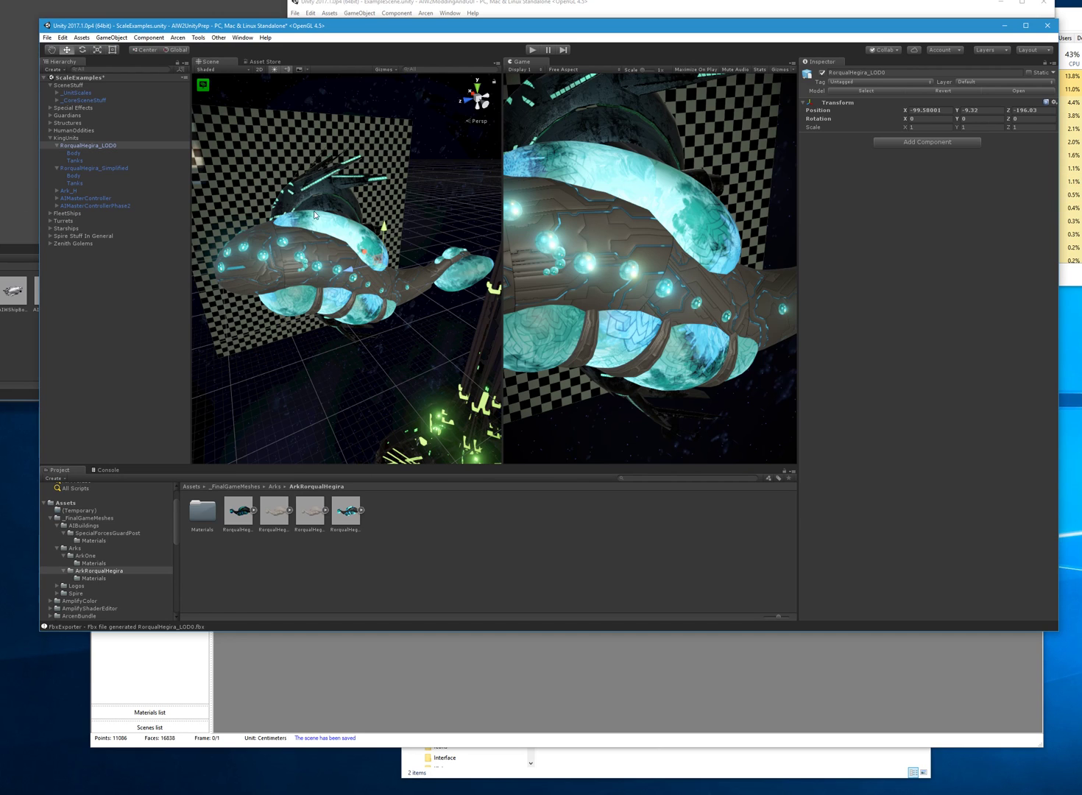
# Deactivate the RorqualHegira_Simplified object and delete it from the scene, keeping RorqualHegira_LOD0.
pyautogui.click(126, 168)
pyautogui.click(823, 73)
pyautogui.click(100, 183)
pyautogui.click(68, 170)
pyautogui.click(117, 294)
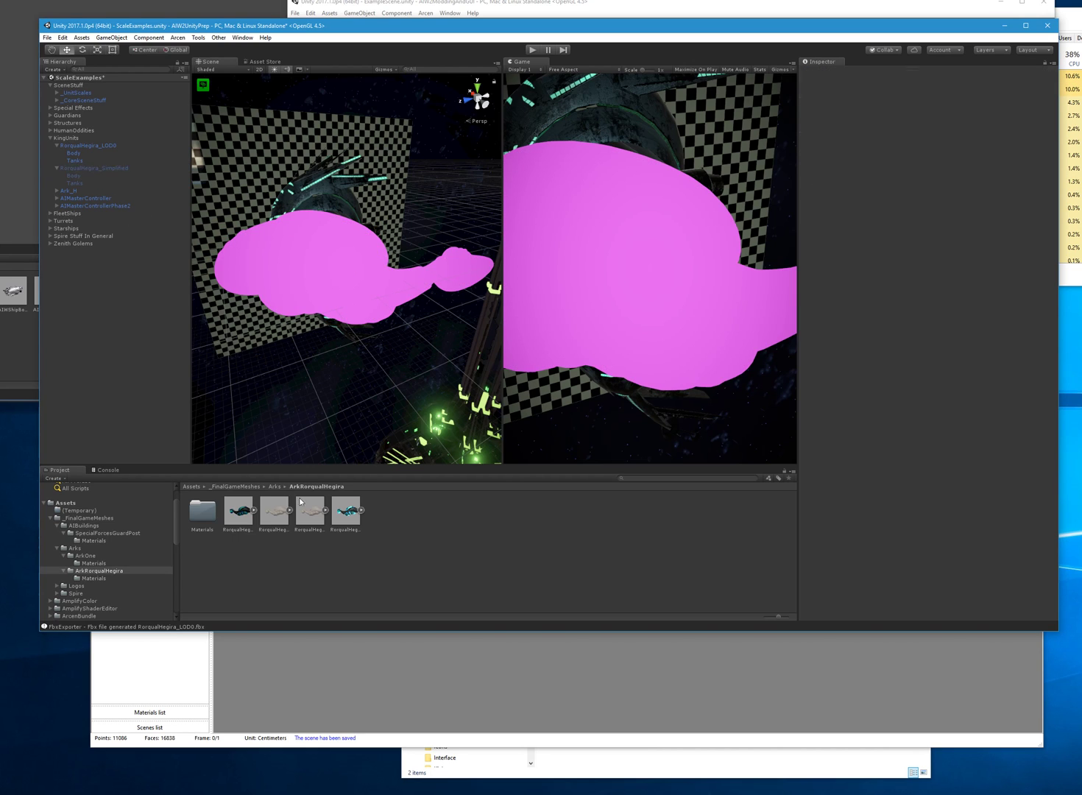
# Apply the Body and Tanks materials from the Materials folder to the matching parts of the RorqualHegira_LOD0 ship.
pyautogui.doubleClick(208, 513)
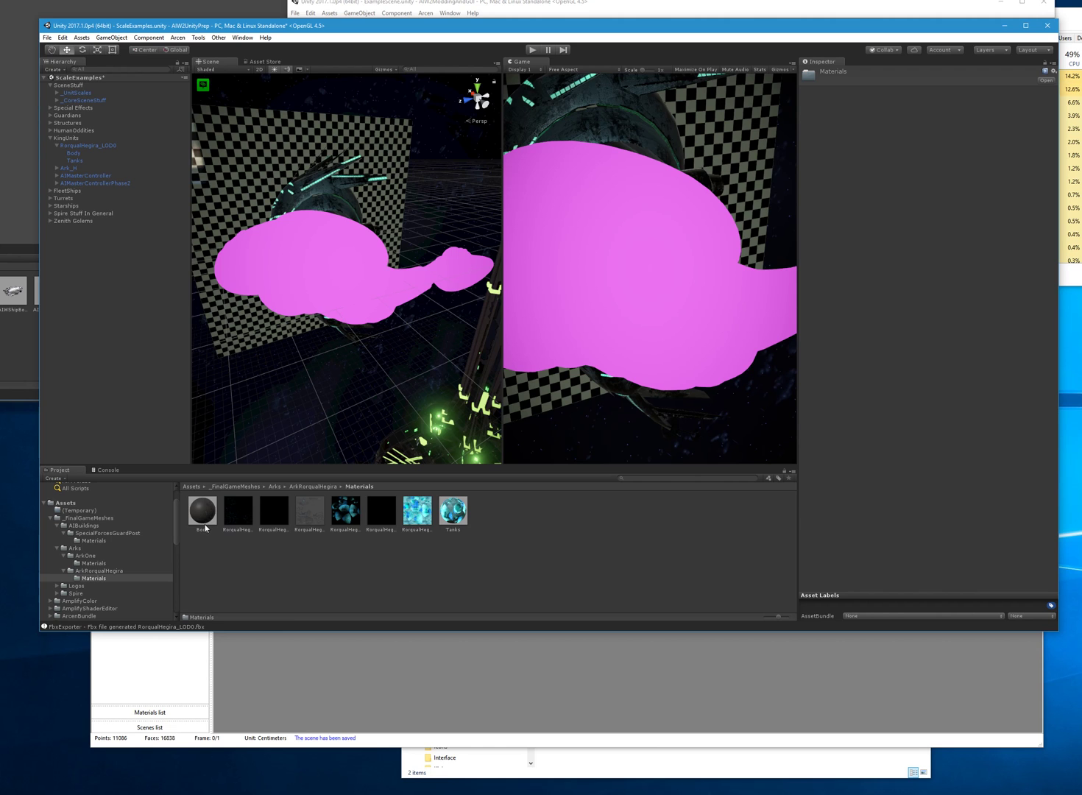
pyautogui.moveTo(206, 527); pyautogui.dragTo(335, 259)
pyautogui.moveTo(451, 510); pyautogui.dragTo(368, 270)
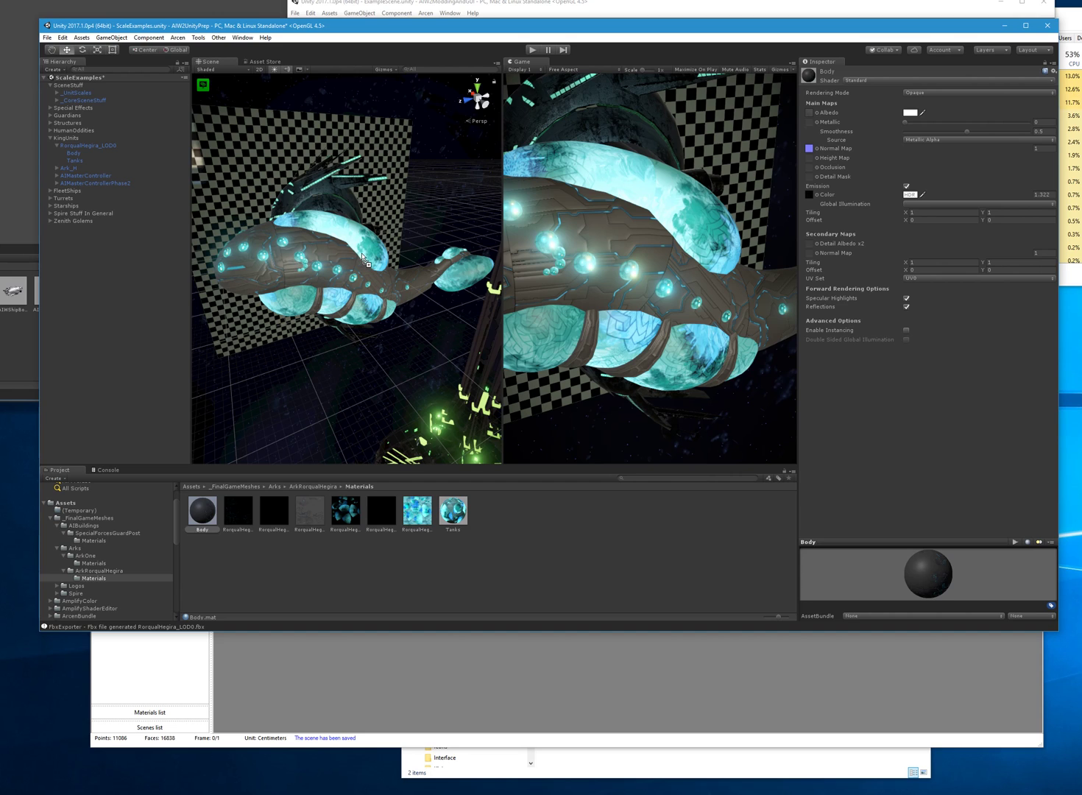
# Delete the RorqualHegira_Simplified prefab from the ArkRorqualHegira folder and create a prefab there from the RorqualHegira_LOD0 scene object.
pyautogui.click(95, 146)
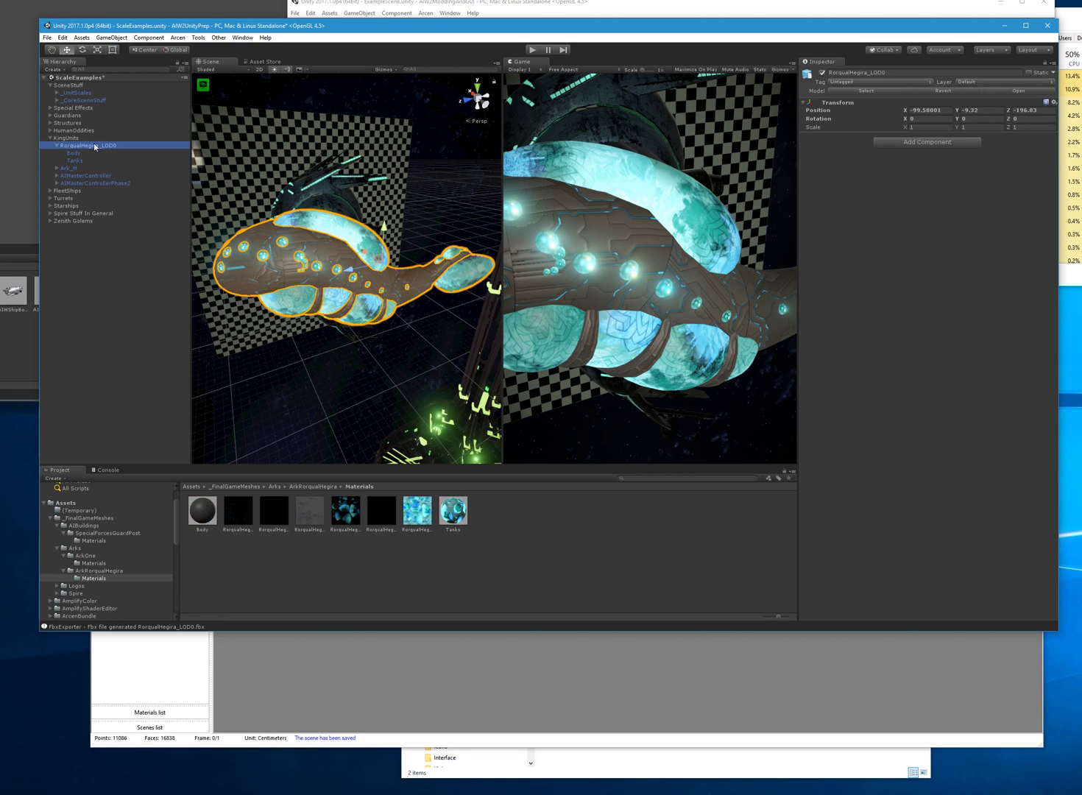
pyautogui.click(103, 571)
pyautogui.click(345, 513)
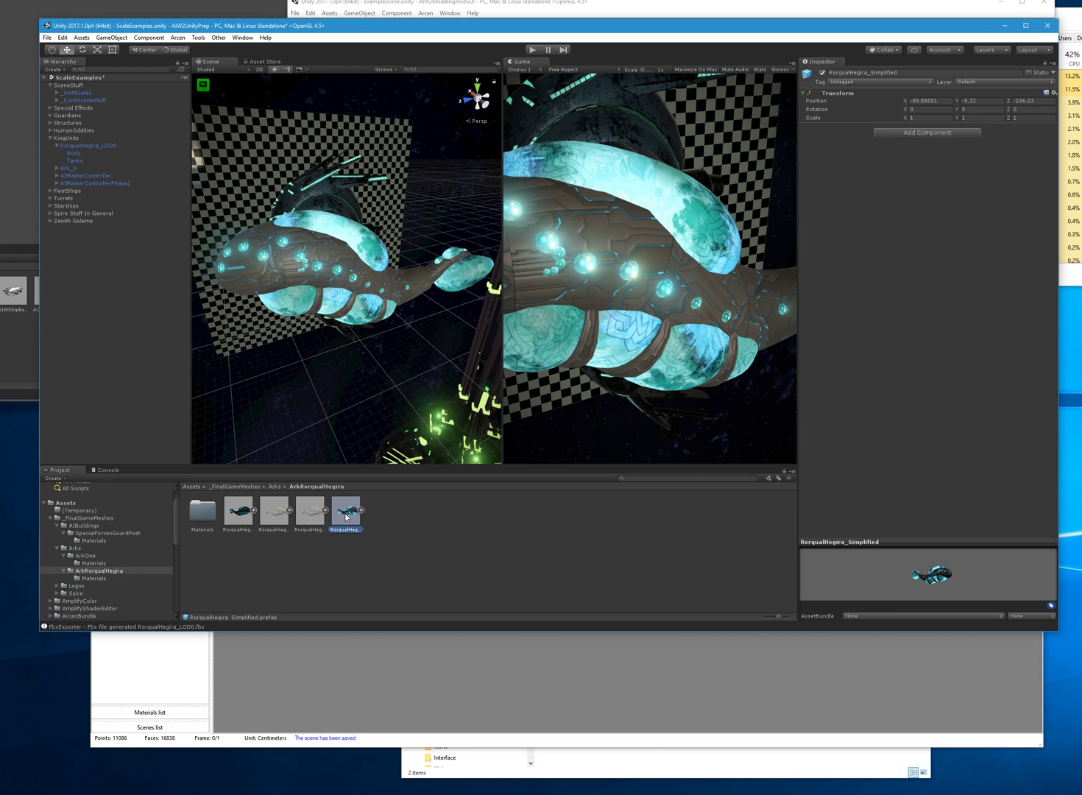
pyautogui.press('Delete')
pyautogui.click(611, 348)
pyautogui.click(96, 147)
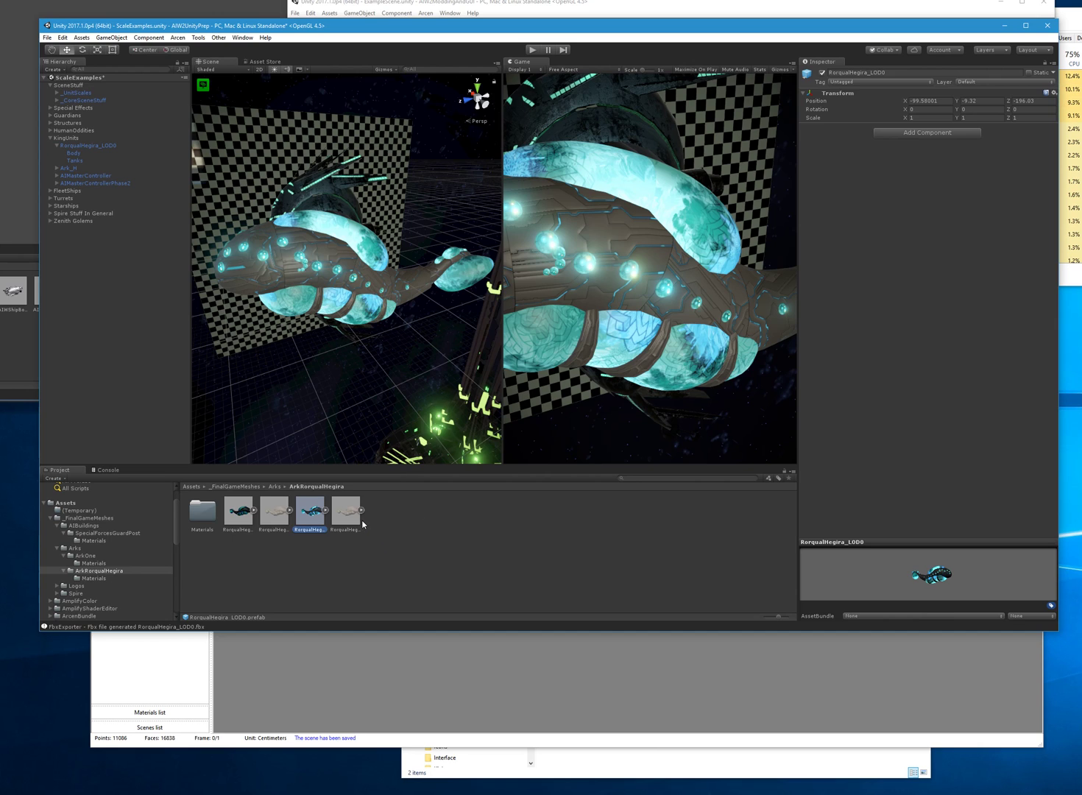
# Trace the mesh used by the RorqualHegira_LOD0 Body, then examine the Body and Tanks meshes and the model files in the ArkRorqualHegira folder.
pyautogui.click(89, 154)
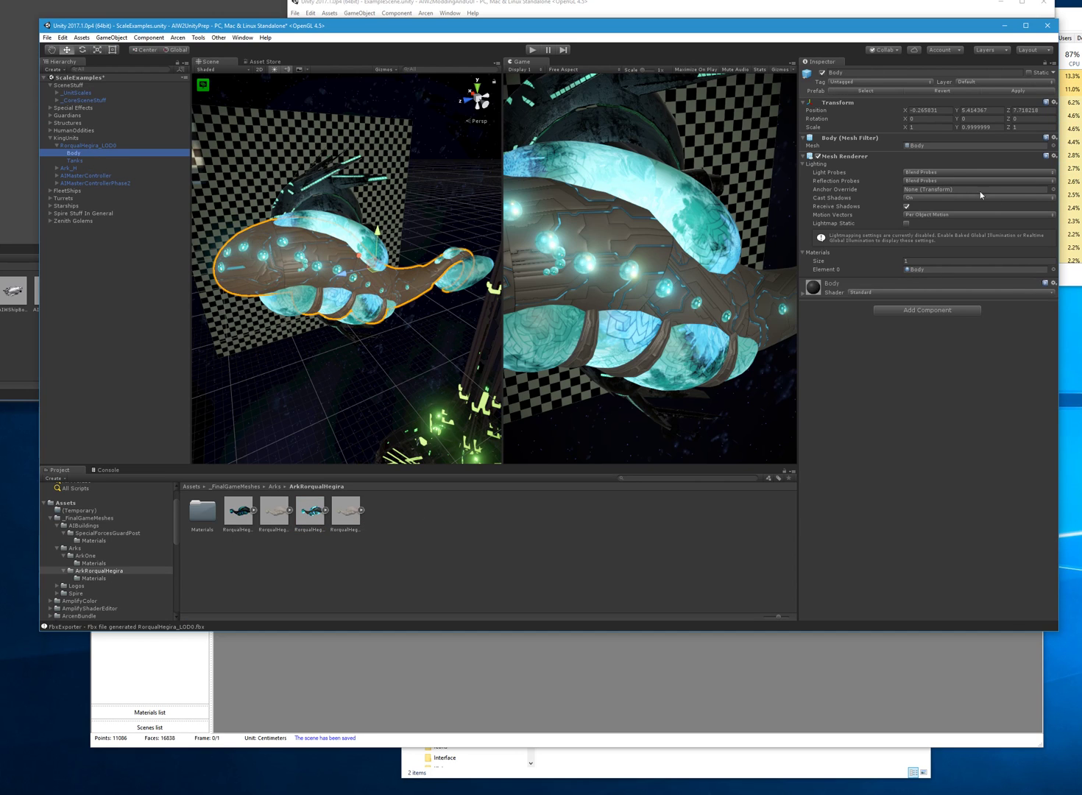
pyautogui.click(925, 146)
pyautogui.click(381, 513)
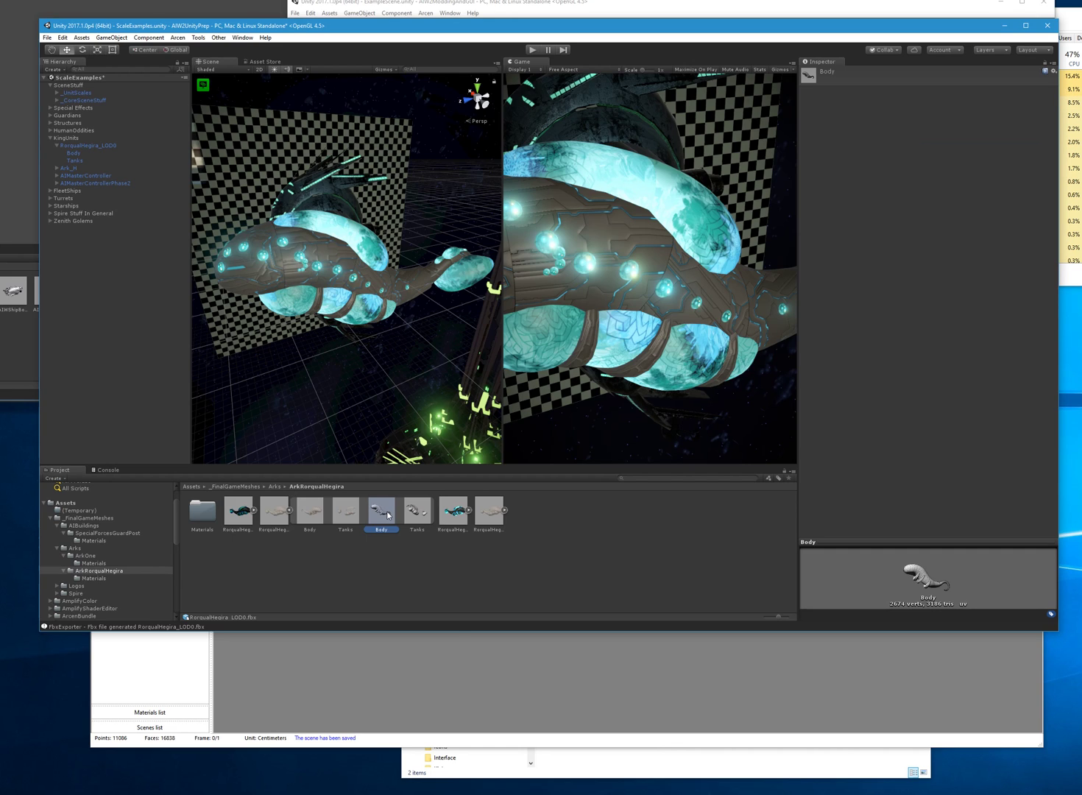
pyautogui.click(416, 518)
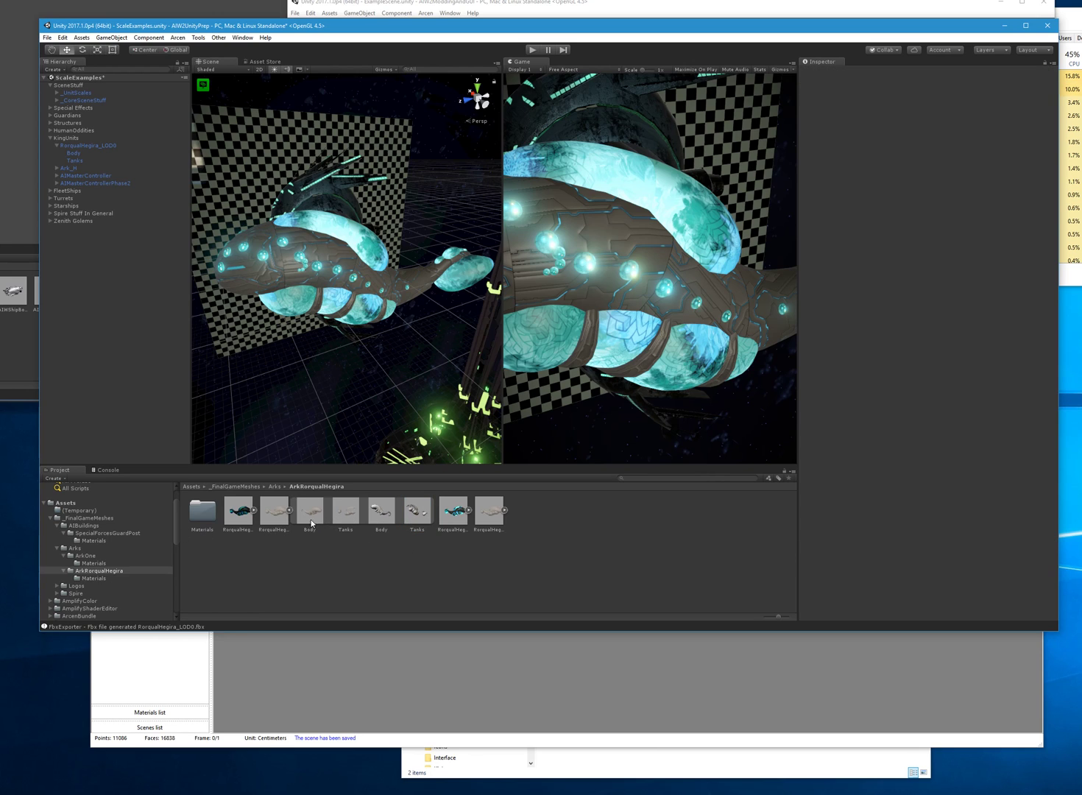
pyautogui.click(289, 510)
pyautogui.click(242, 514)
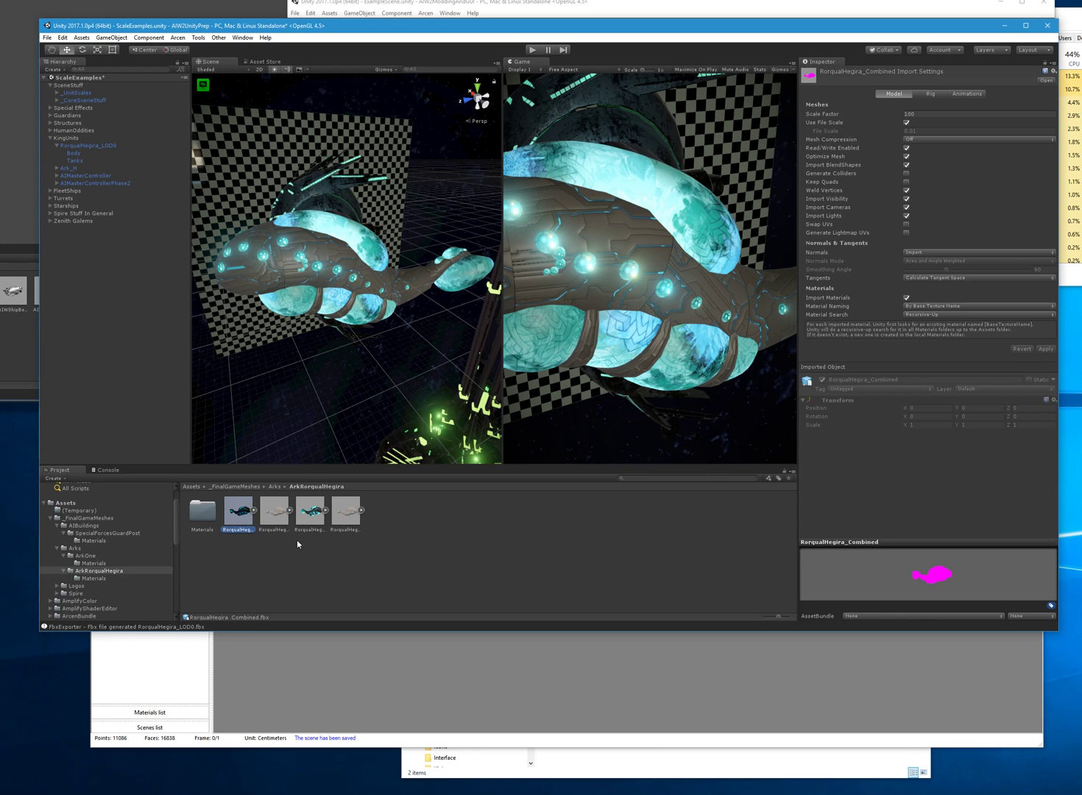
pyautogui.click(322, 507)
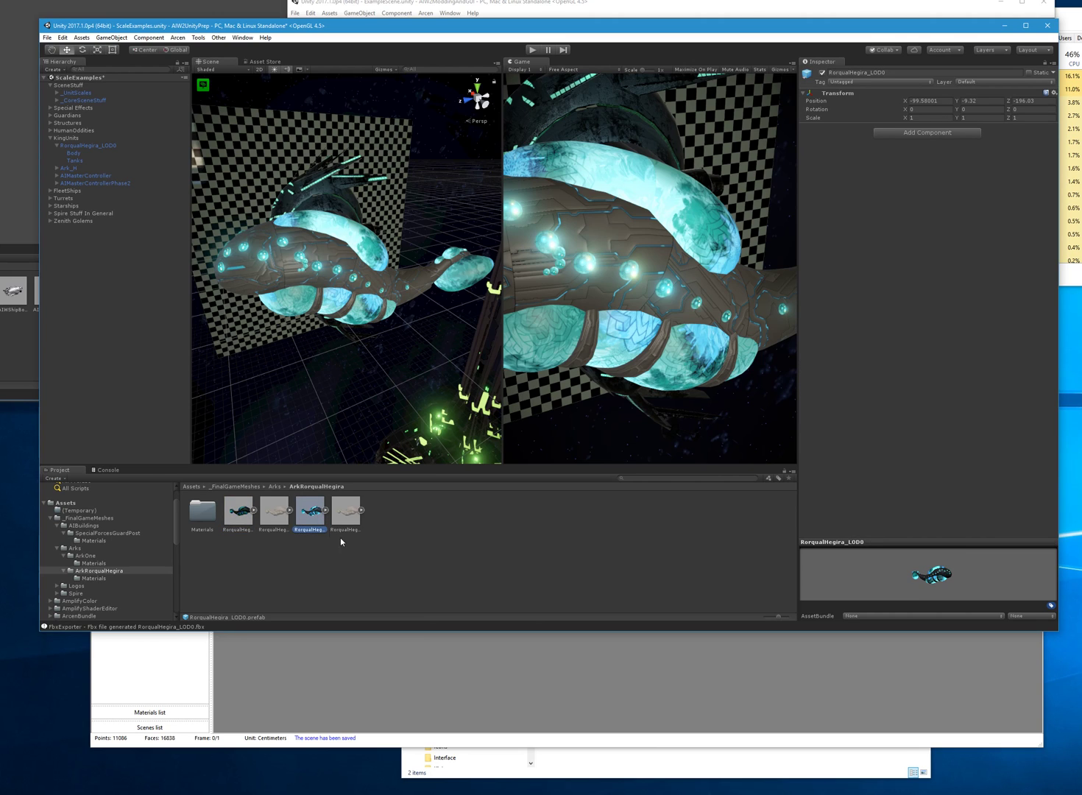
pyautogui.click(349, 522)
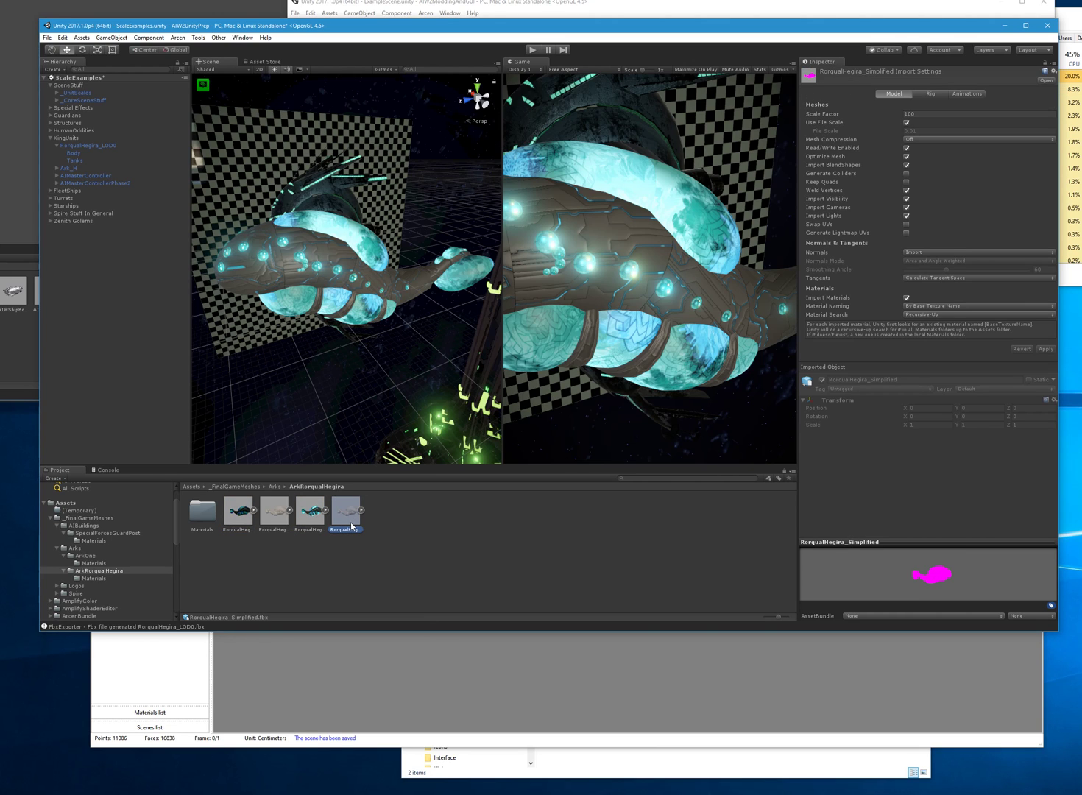
pyautogui.click(272, 522)
# Delete the RorqualHegira_Combined.fbx and RorqualHegira_Simplified.fbx models from the ArkRorqualHegira folder, then select RorqualHegira_LOD0.fbx.
pyautogui.click(237, 526)
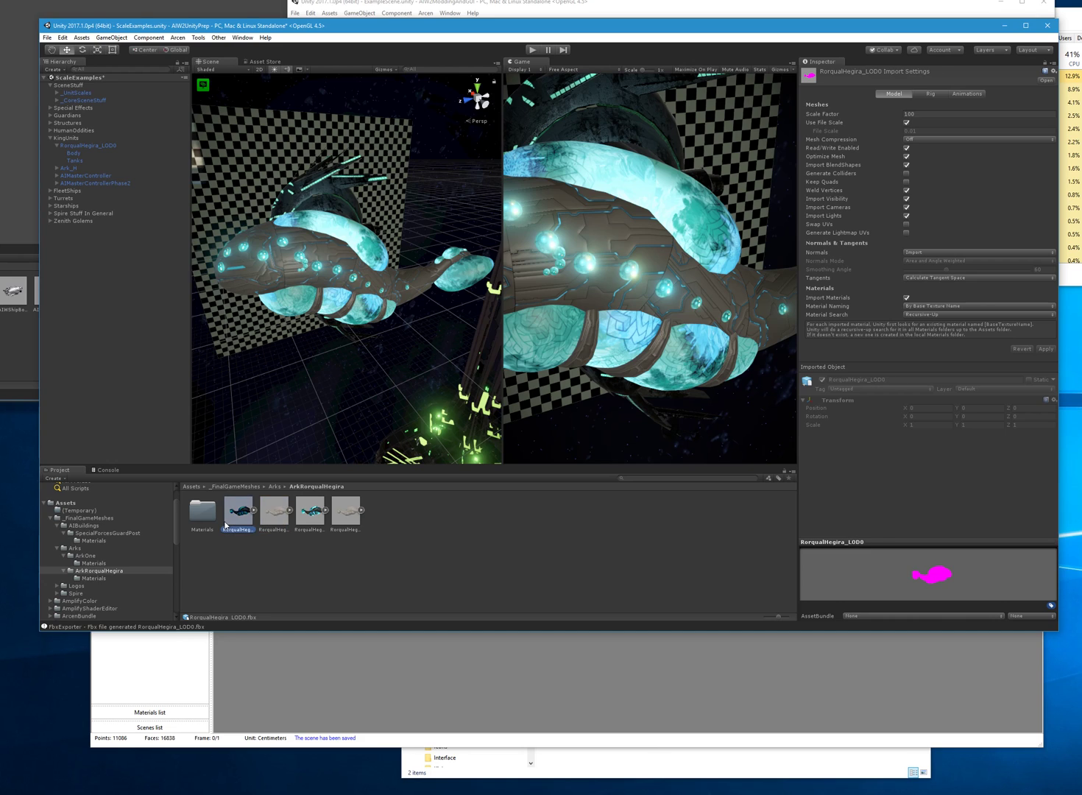
pyautogui.keyDown('ctrl'); pyautogui.click(340, 532); pyautogui.keyUp('ctrl')
pyautogui.press('Delete')
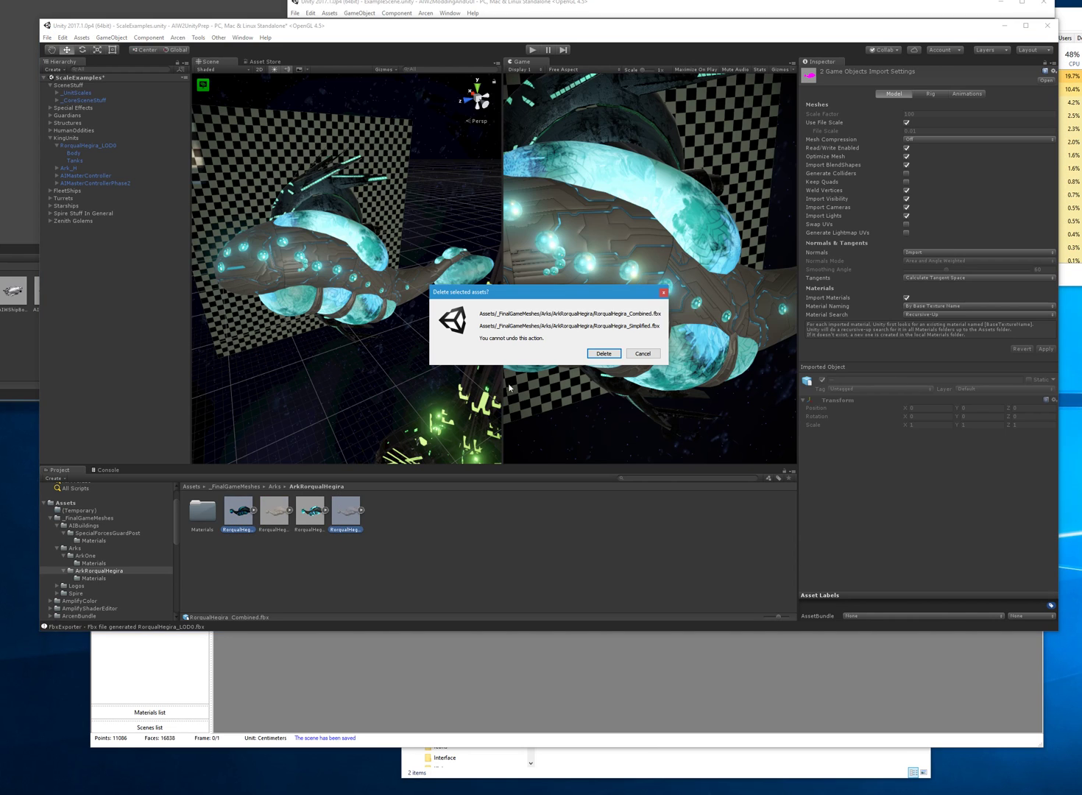
pyautogui.click(606, 350)
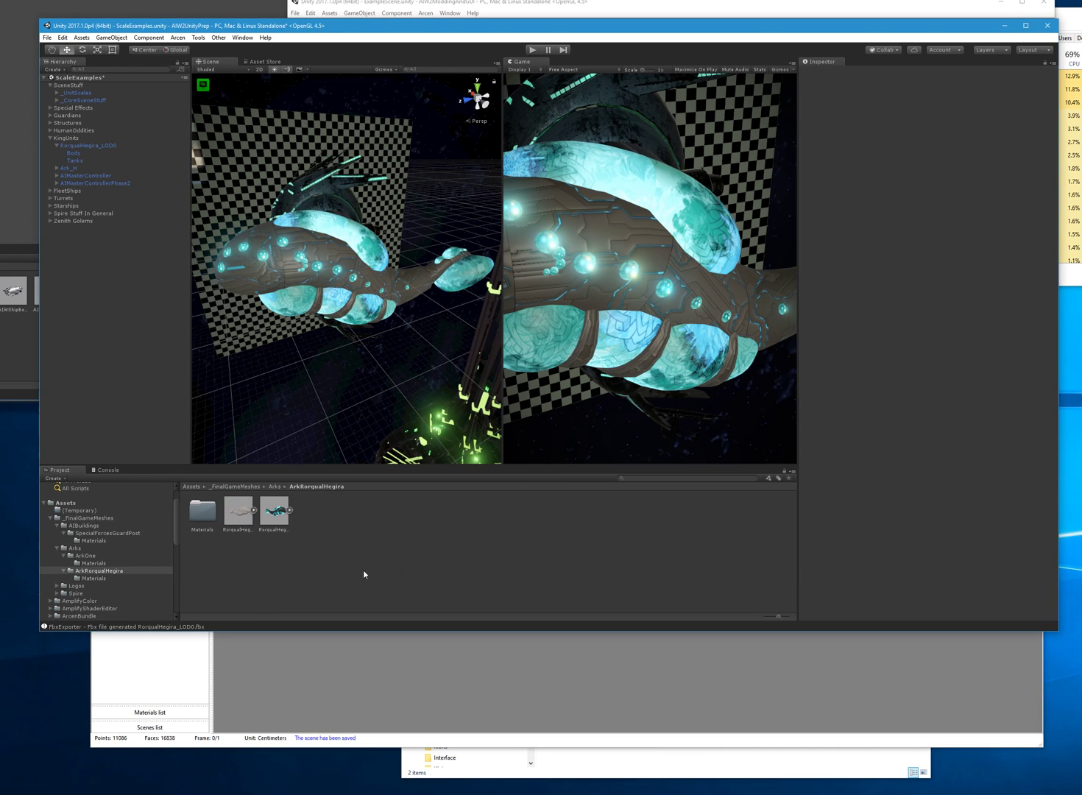
pyautogui.click(240, 511)
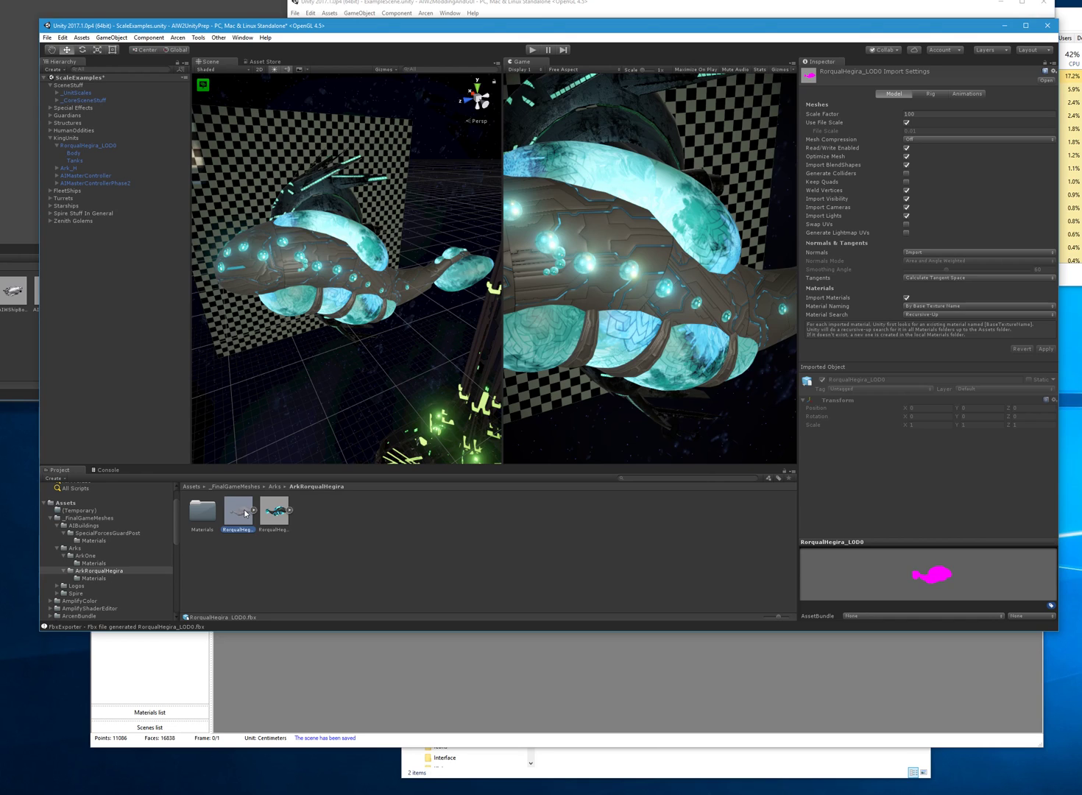